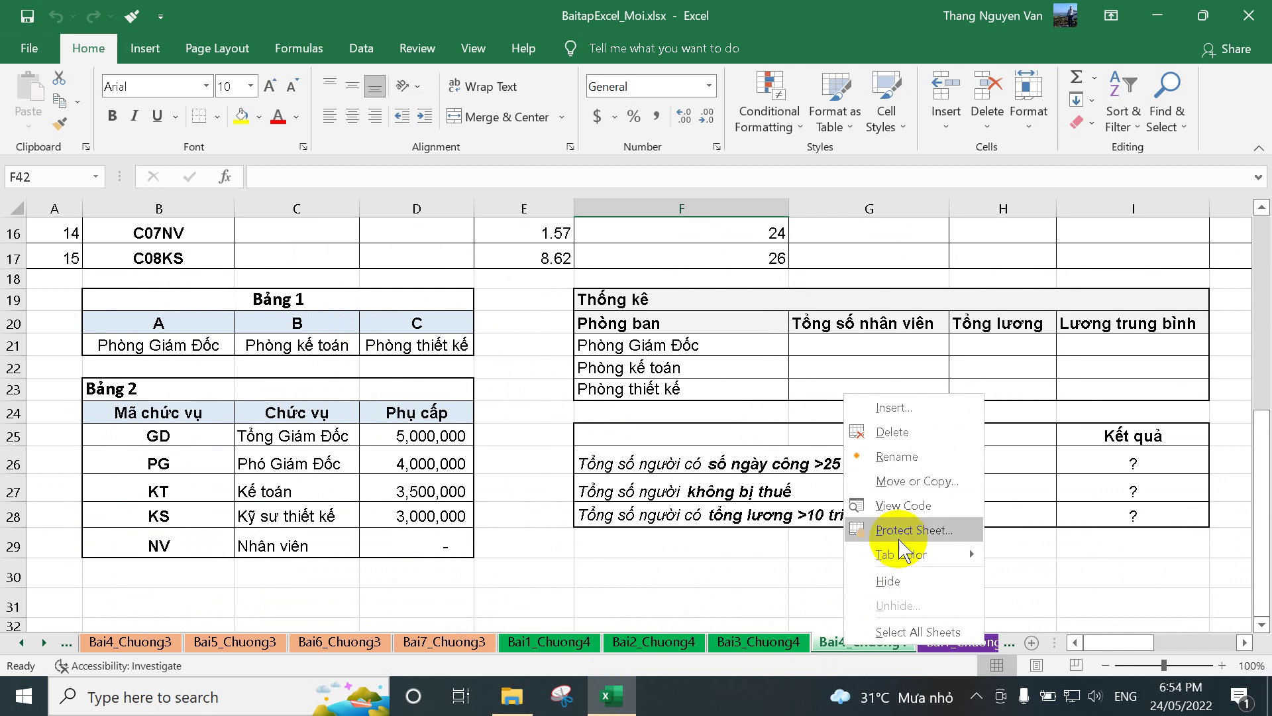
Create a copy of the Bai4_Chuong4 sheet in a new workbook.
click(915, 481)
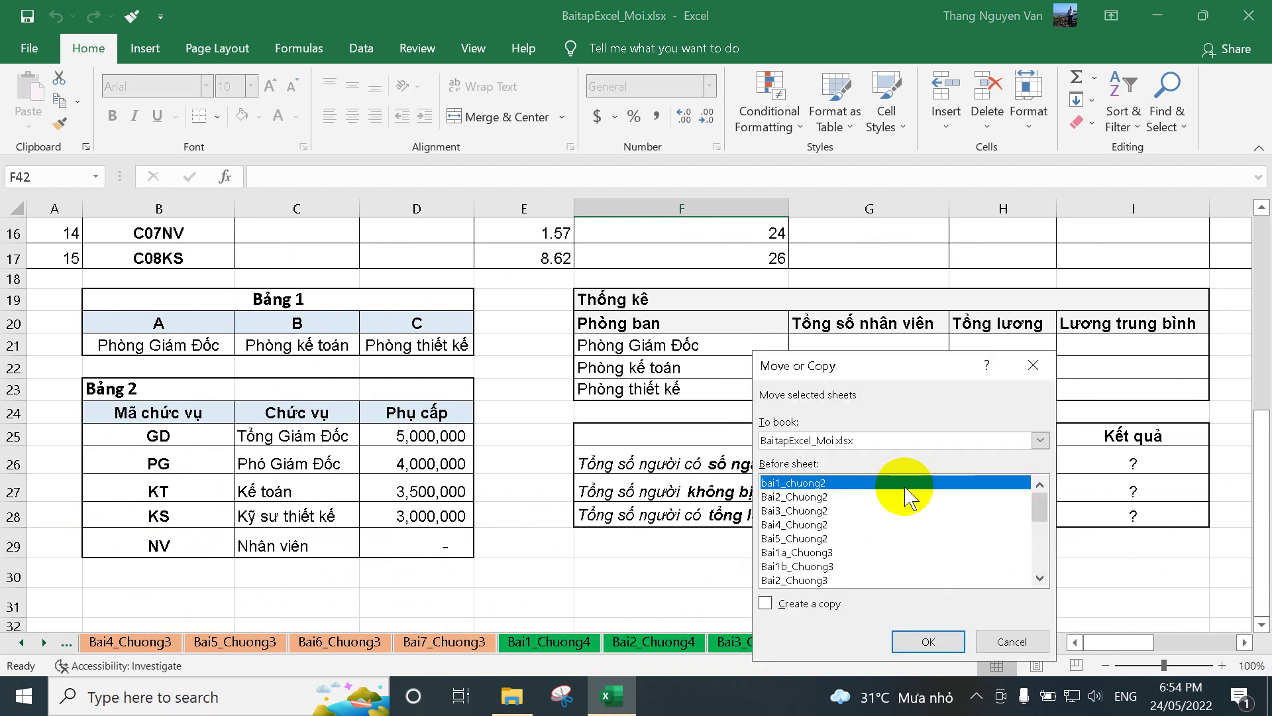
click(802, 602)
click(833, 441)
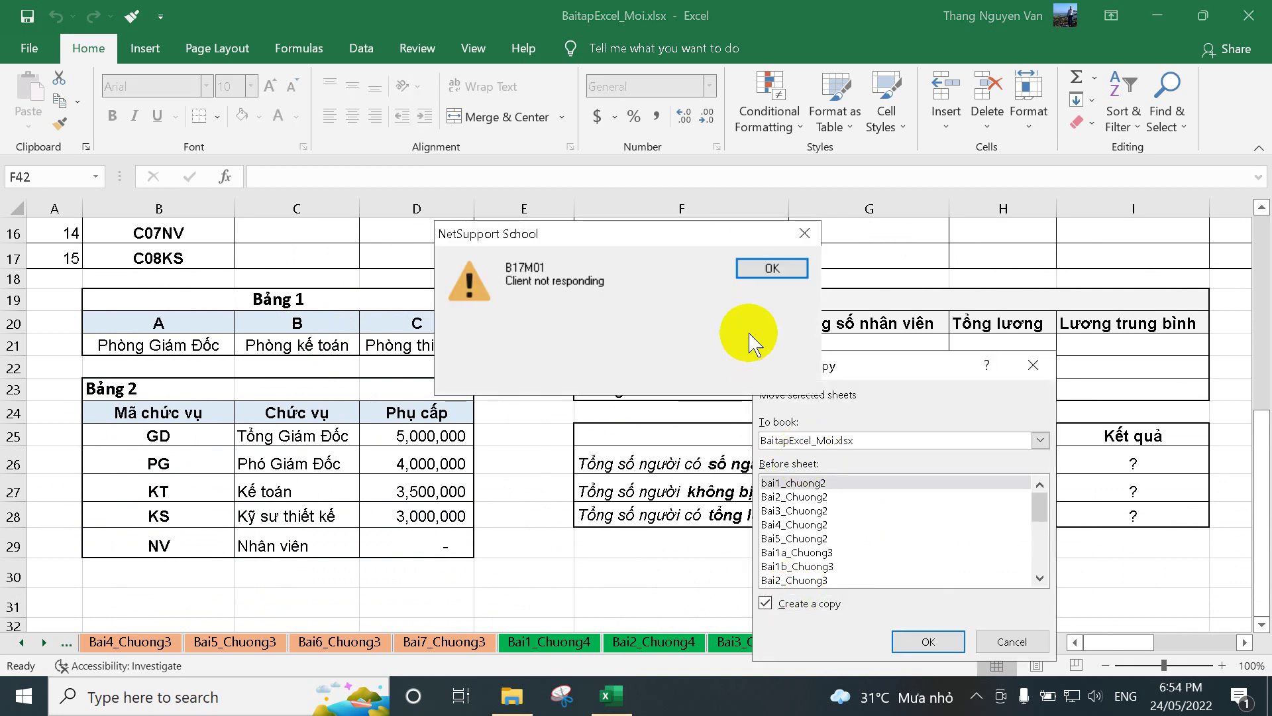
click(769, 269)
click(803, 440)
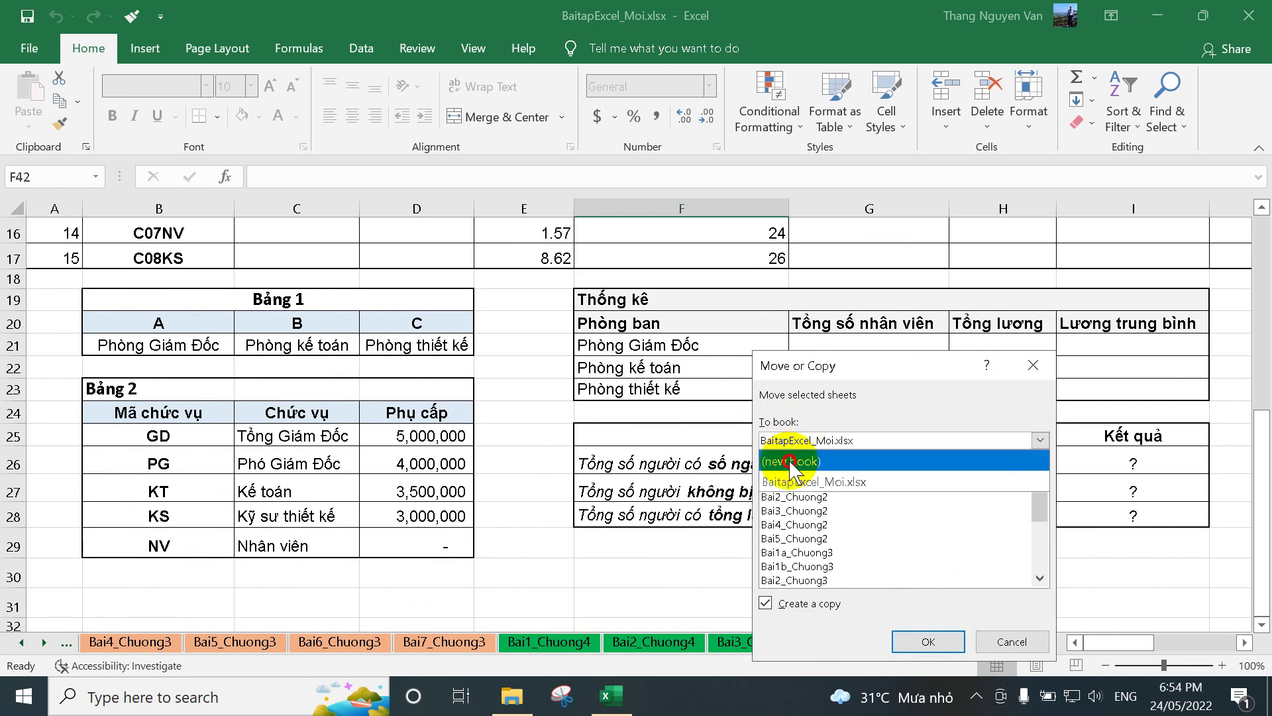
click(798, 459)
click(926, 641)
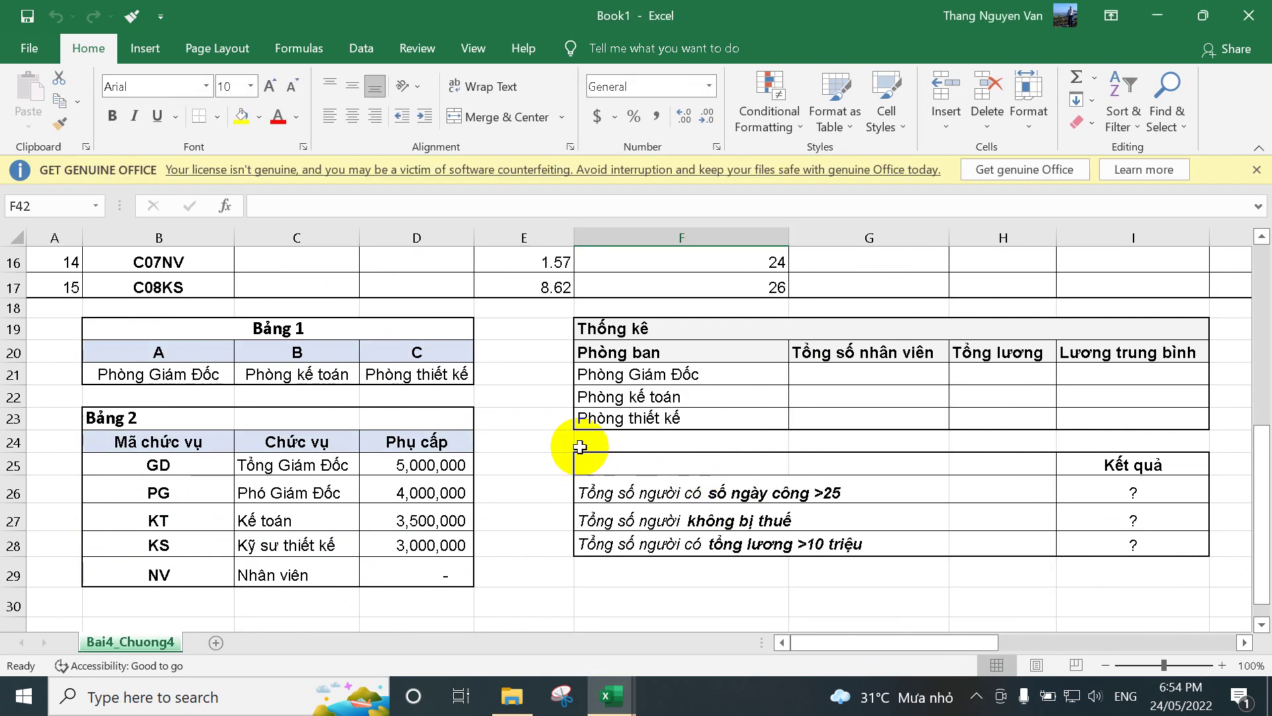
Delete all the defined names carried over into the new workbook.
scroll(590, 450, up, 5)
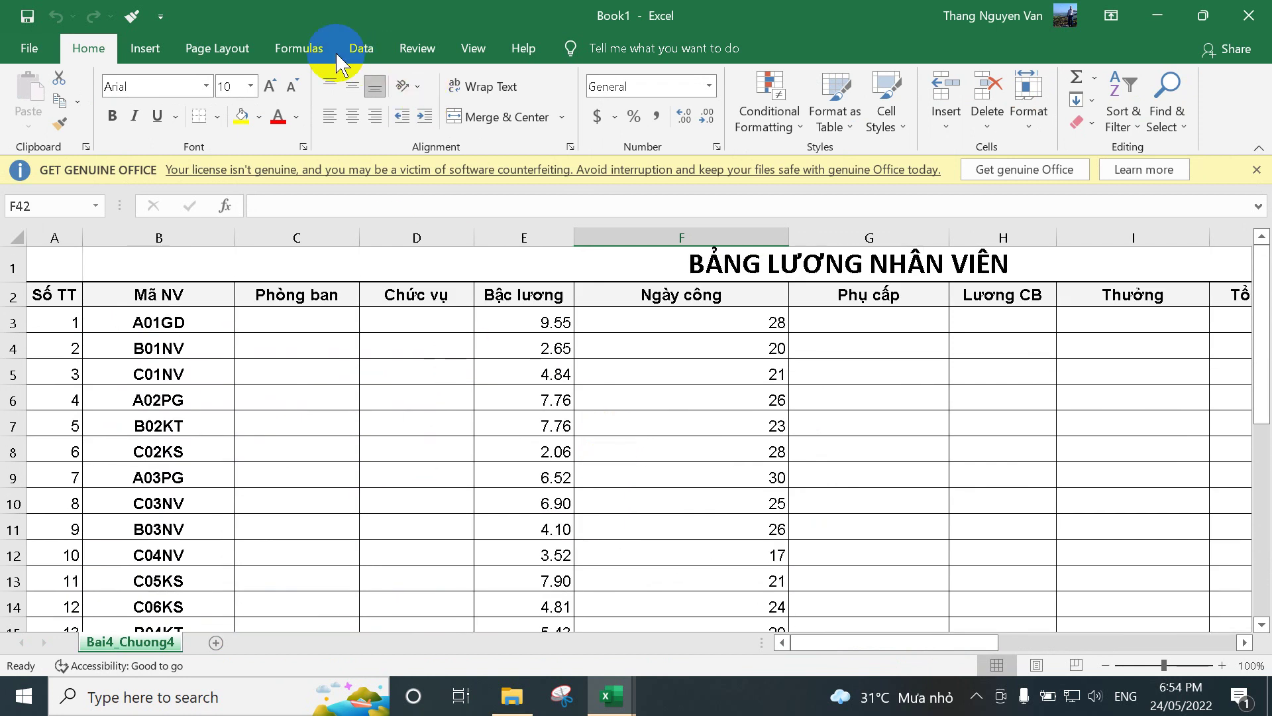
click(305, 52)
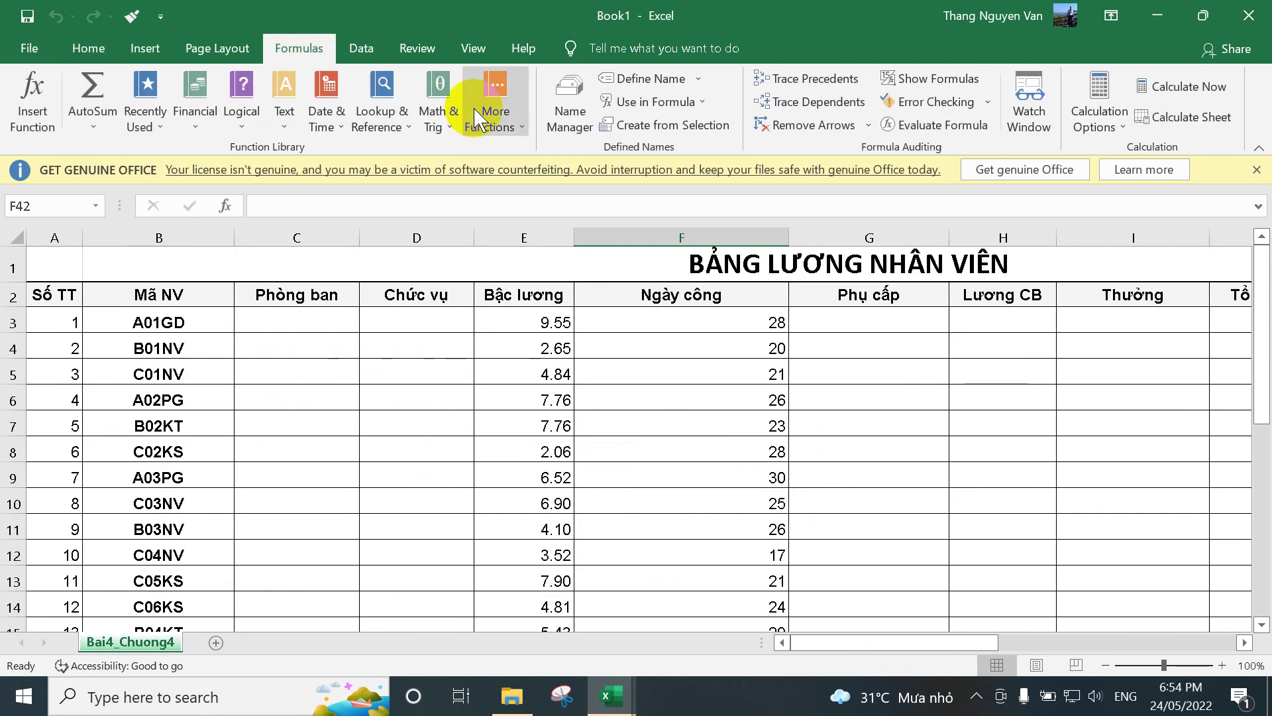
click(568, 116)
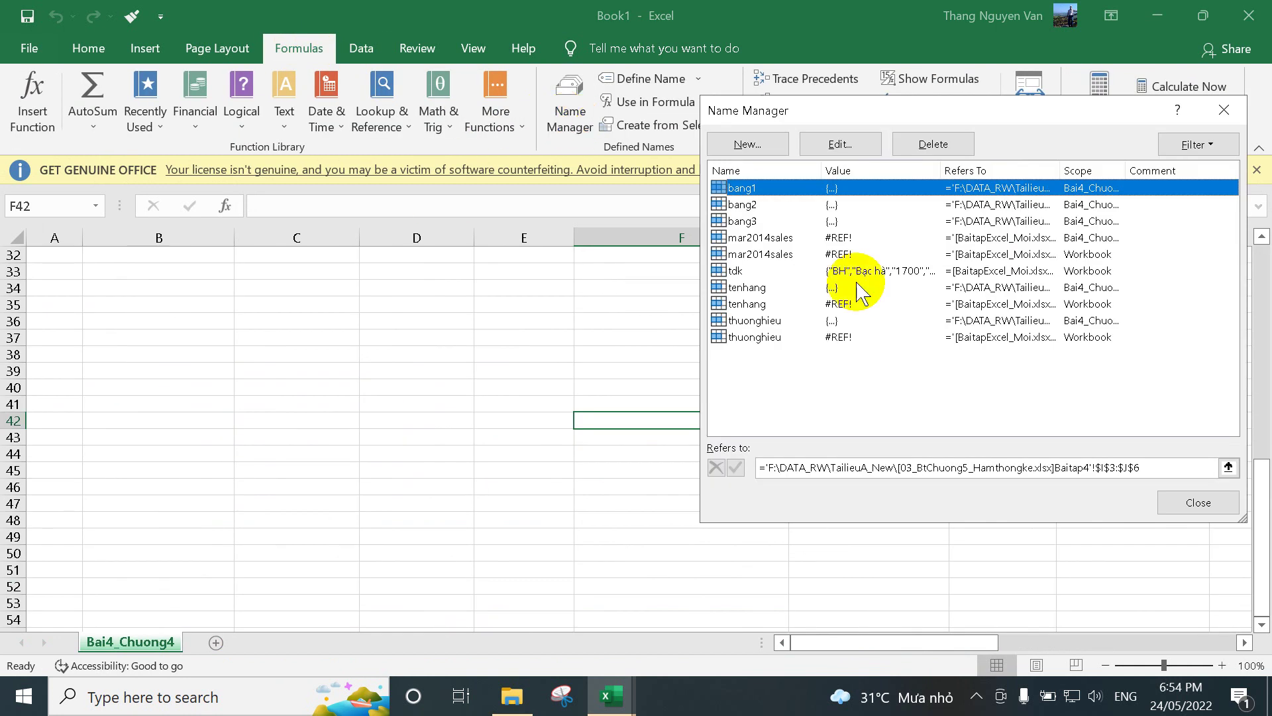
drag(1025, 426, 705, 184)
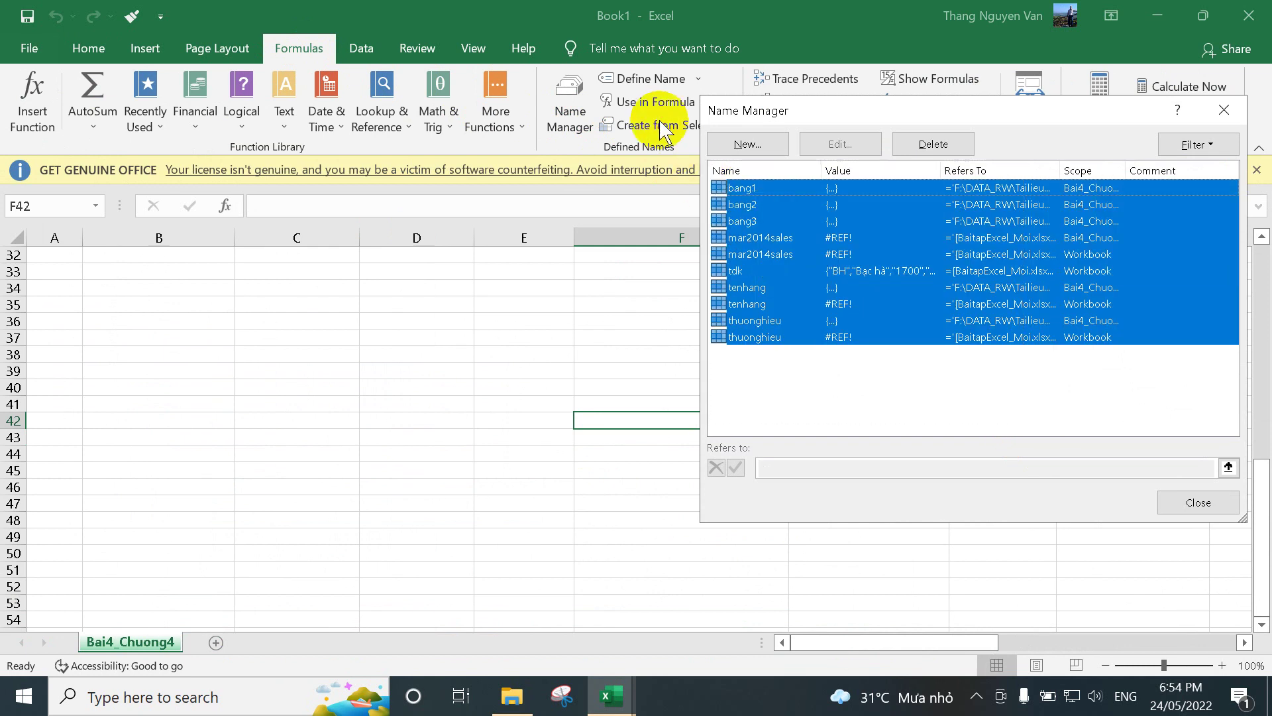
click(959, 143)
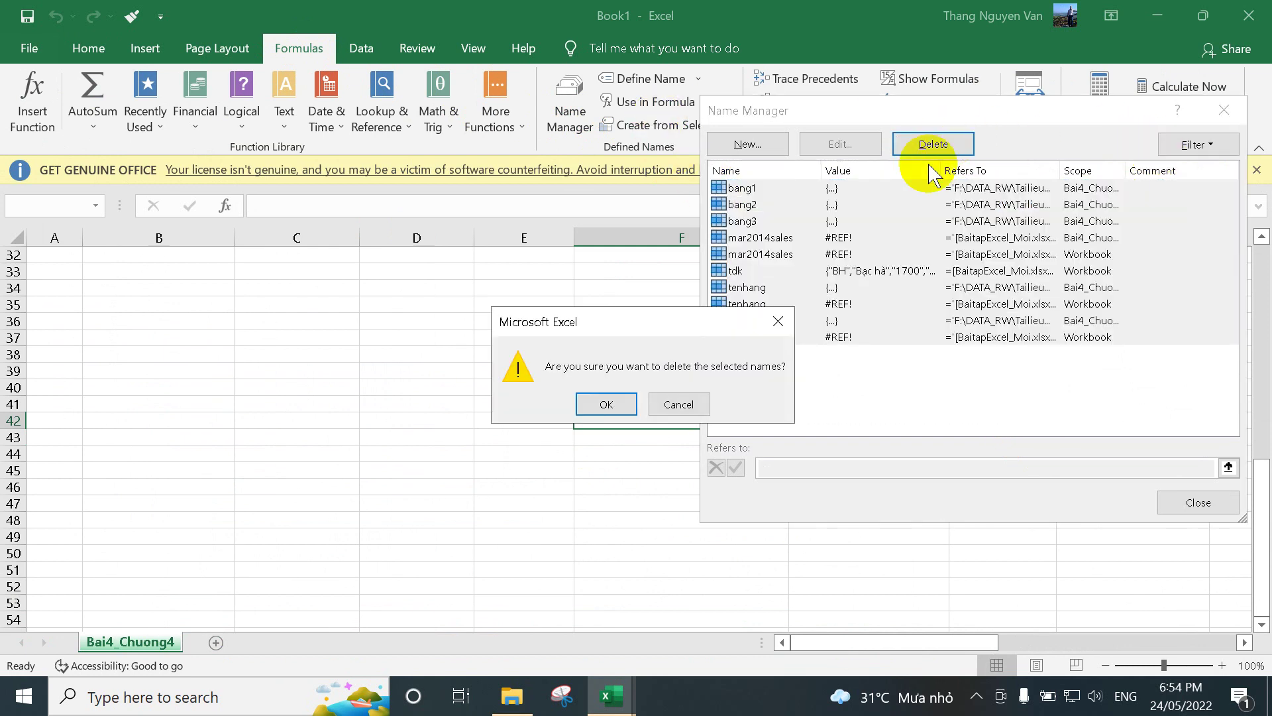
click(604, 405)
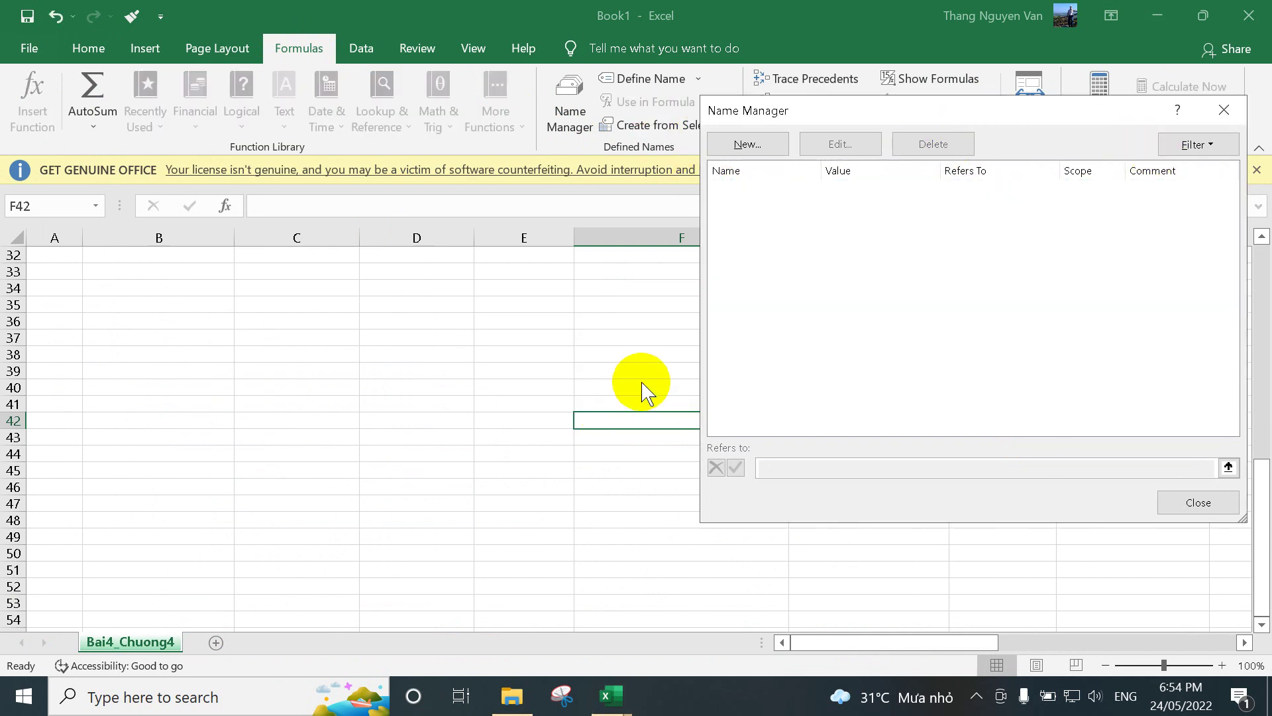
click(1224, 110)
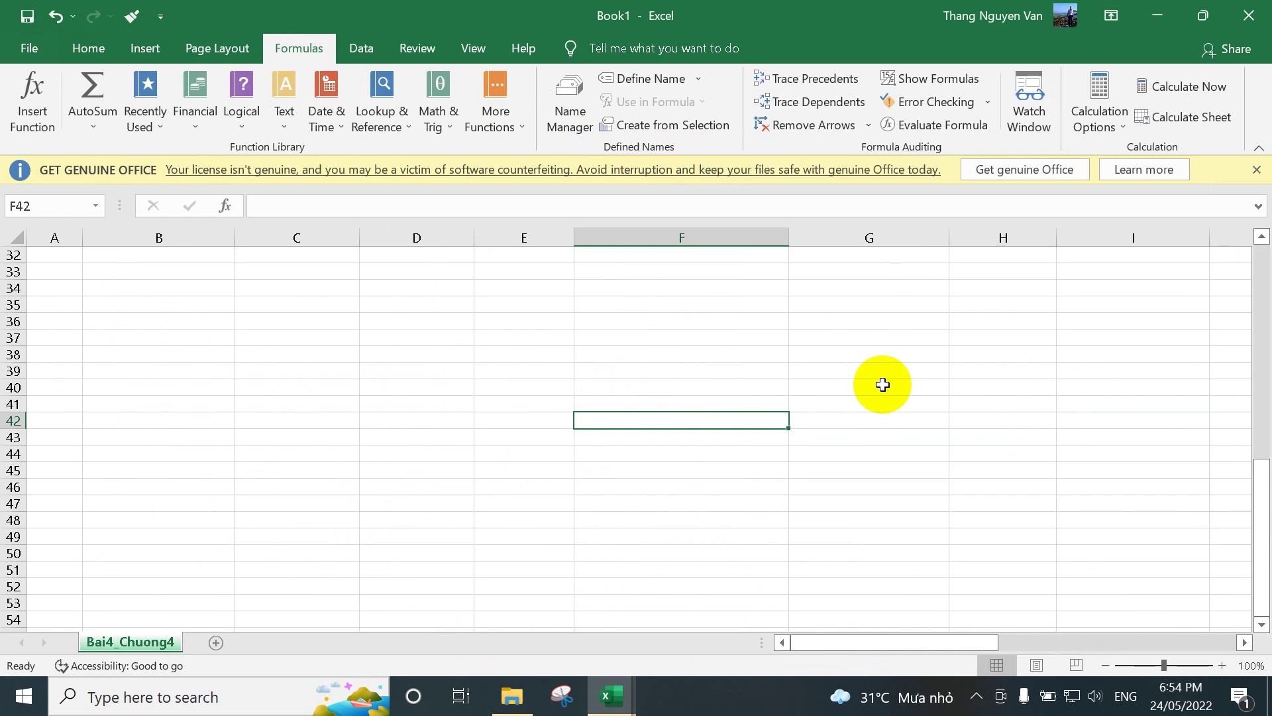
Define a workbook-scope name beginning with Bai4CHuo for the Bảng 1 range B20:D21.
scroll(883, 381, up, 7)
scroll(886, 376, down, 1)
scroll(886, 376, down, 3)
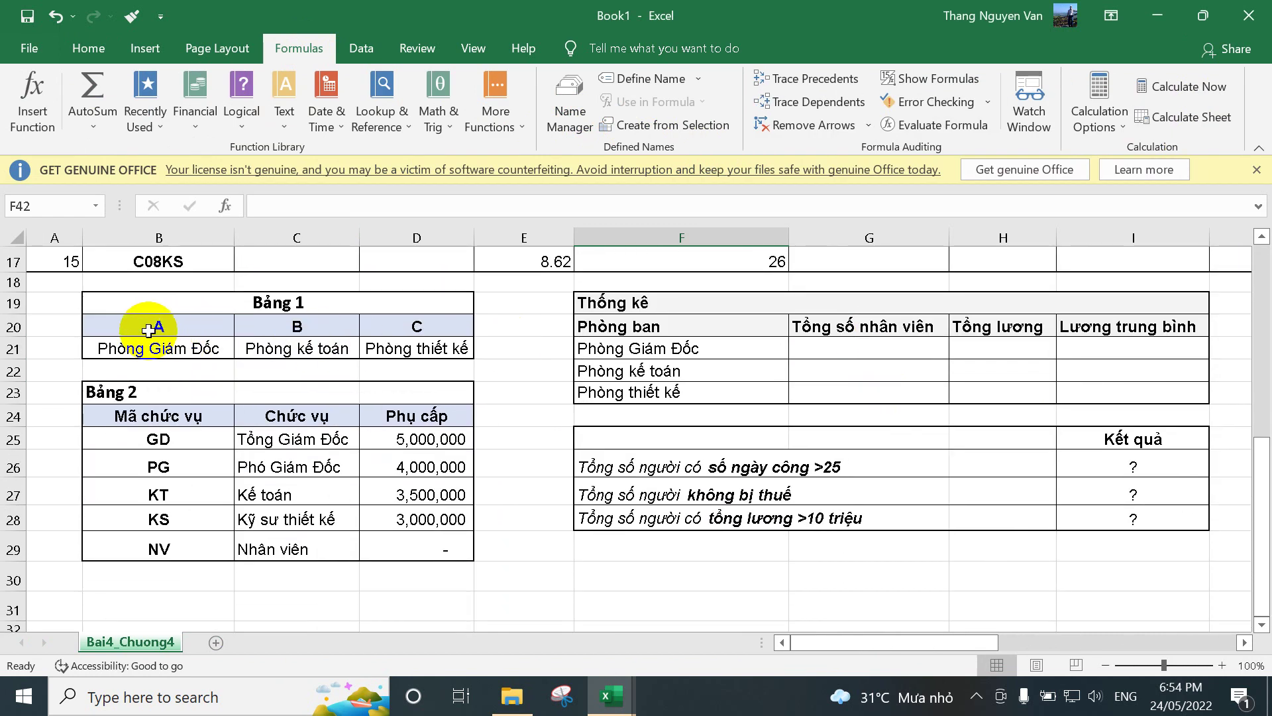
drag(148, 327, 395, 350)
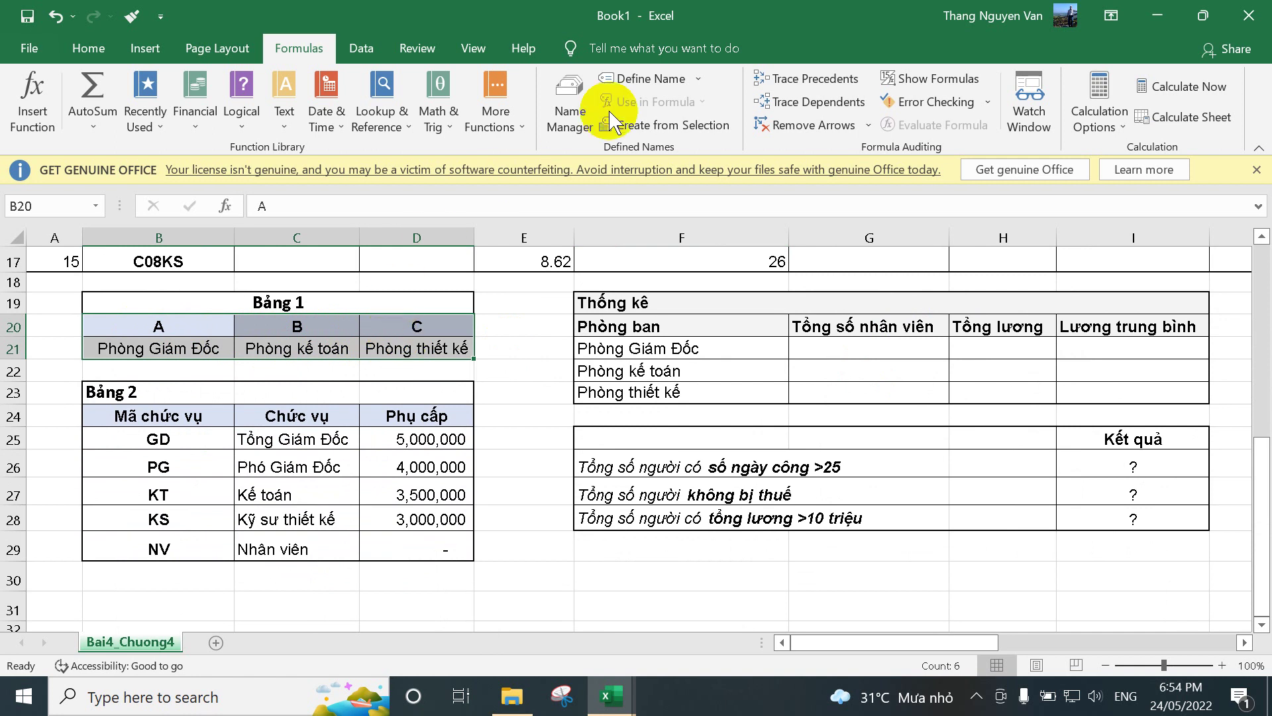
click(645, 81)
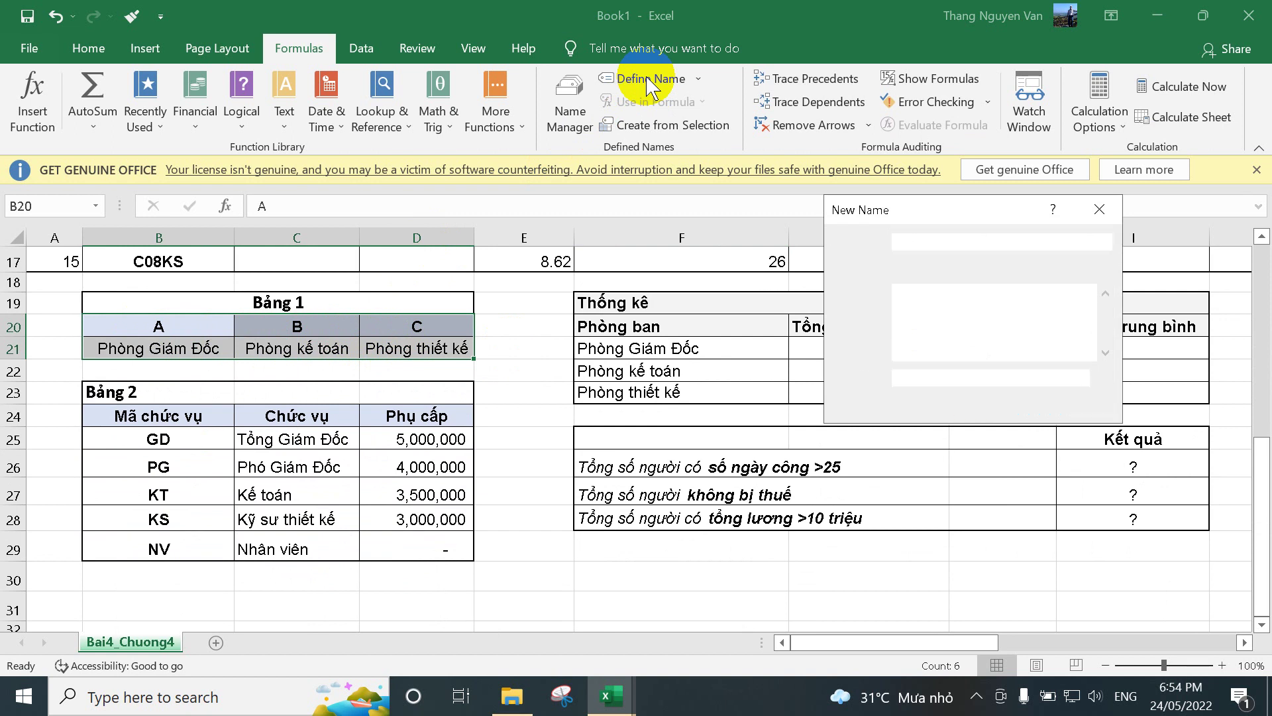
text(Ch)
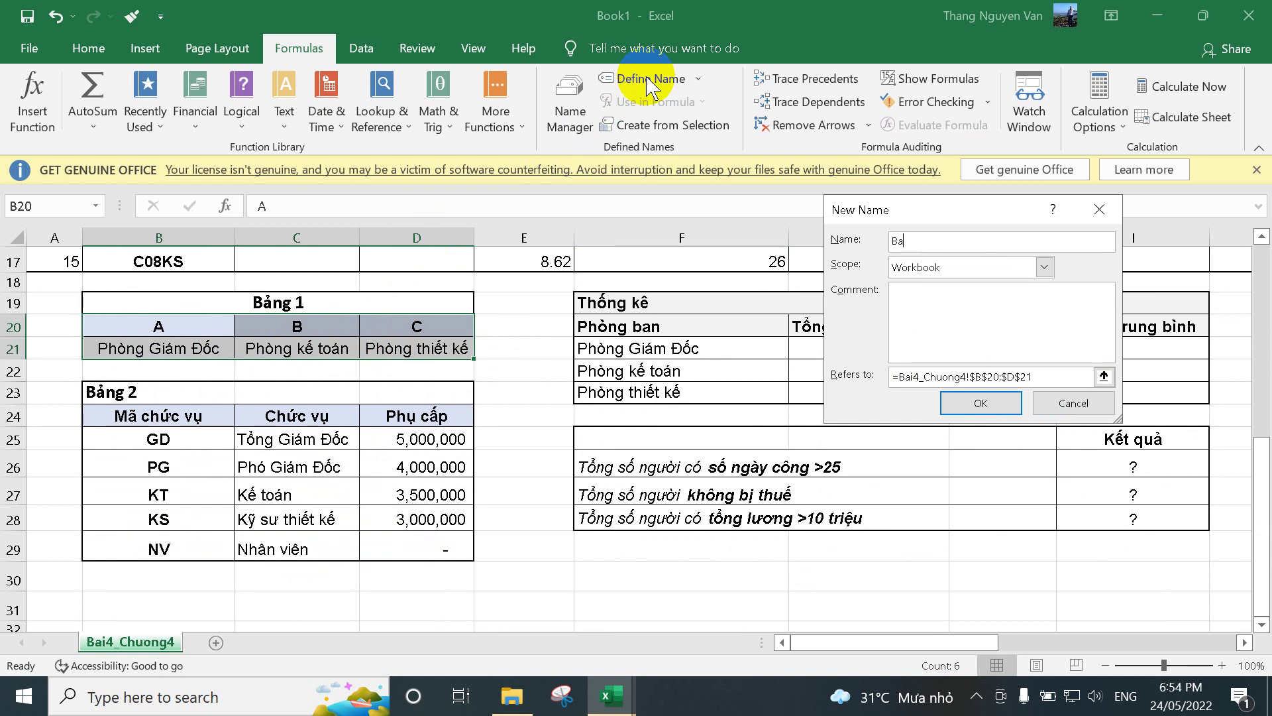
text(x)
key(Return)
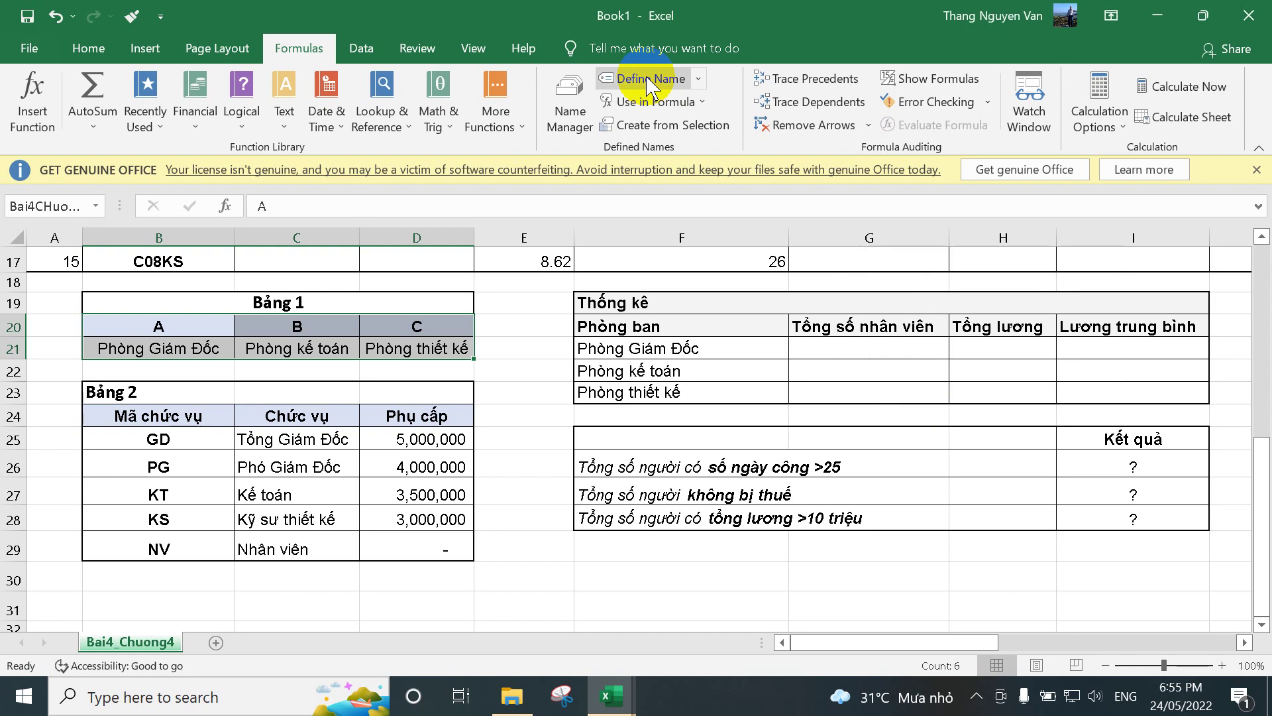
Name the Bảng 2 data range B25:D29 Bai4Chuong4Bang2 and dismiss the licence notice.
drag(159, 437, 420, 544)
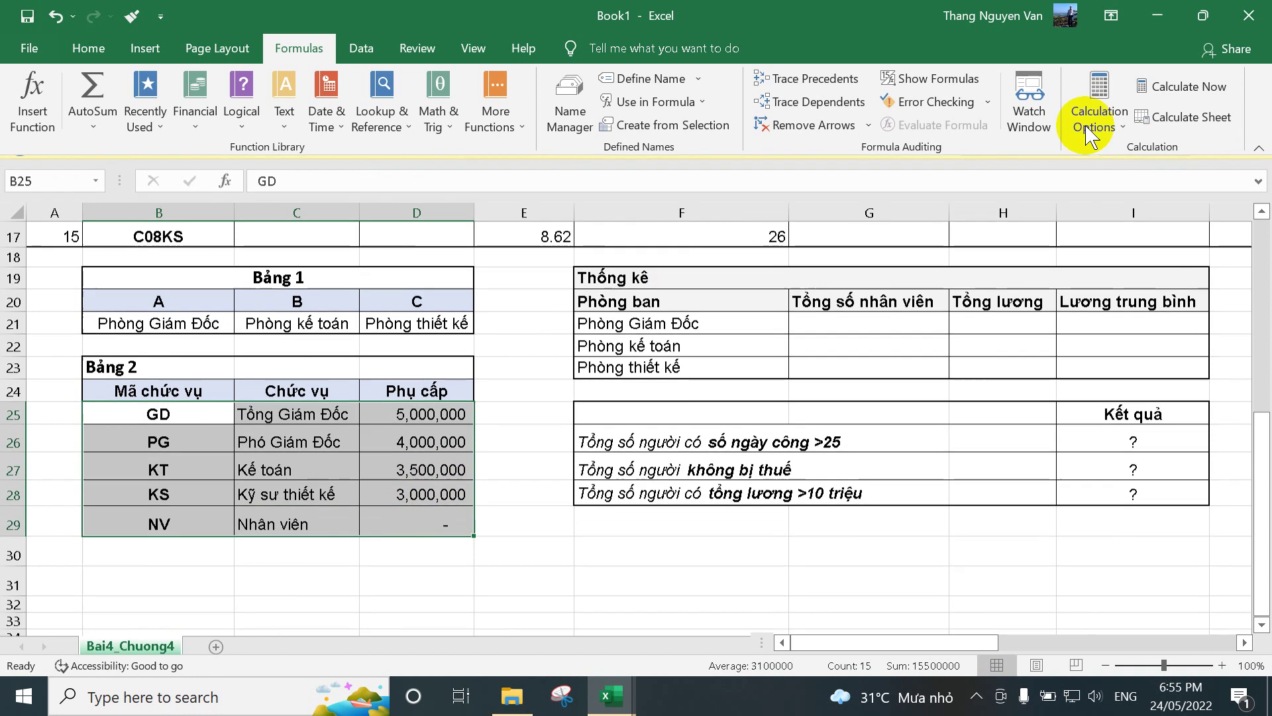
click(1256, 170)
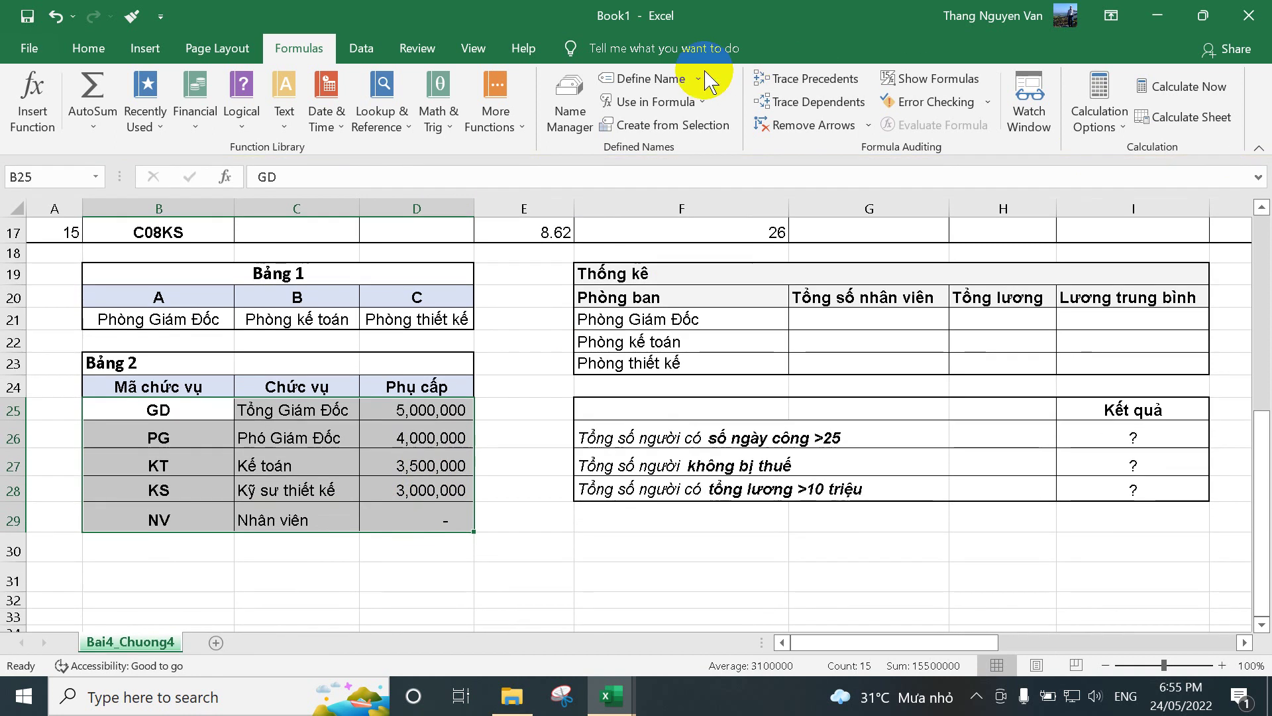
click(48, 175)
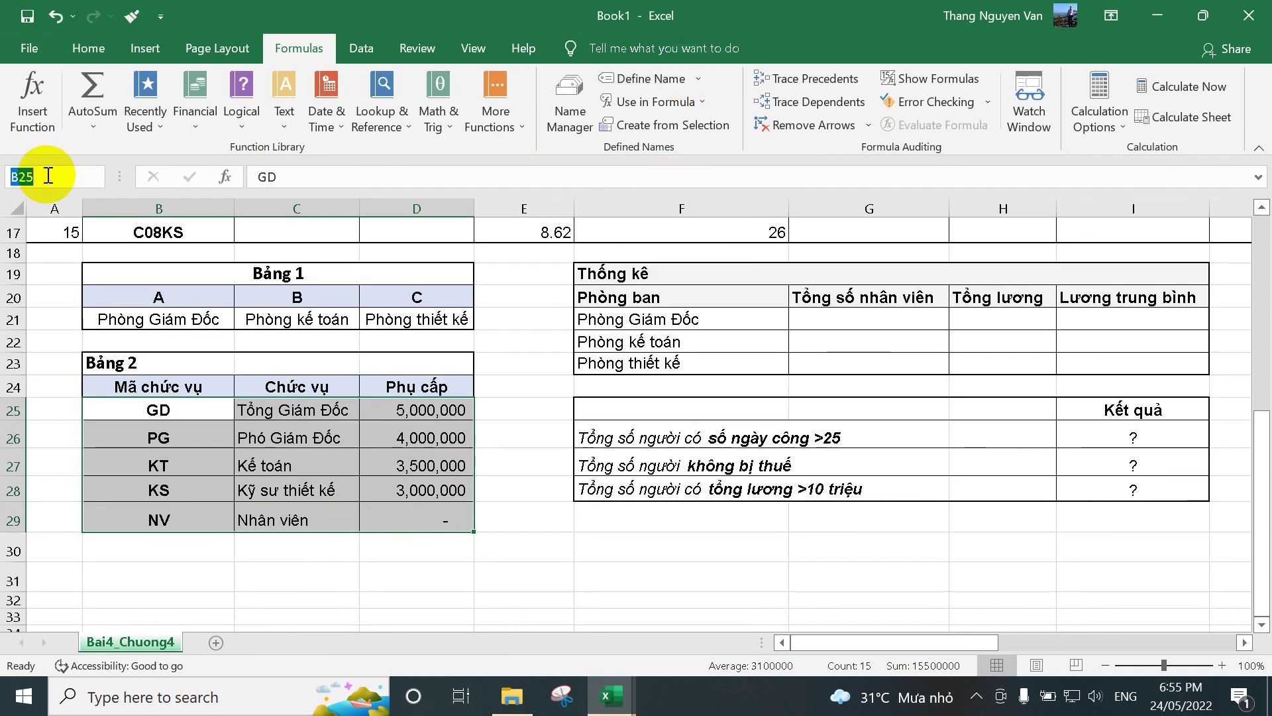
text(Bai4Chuon)
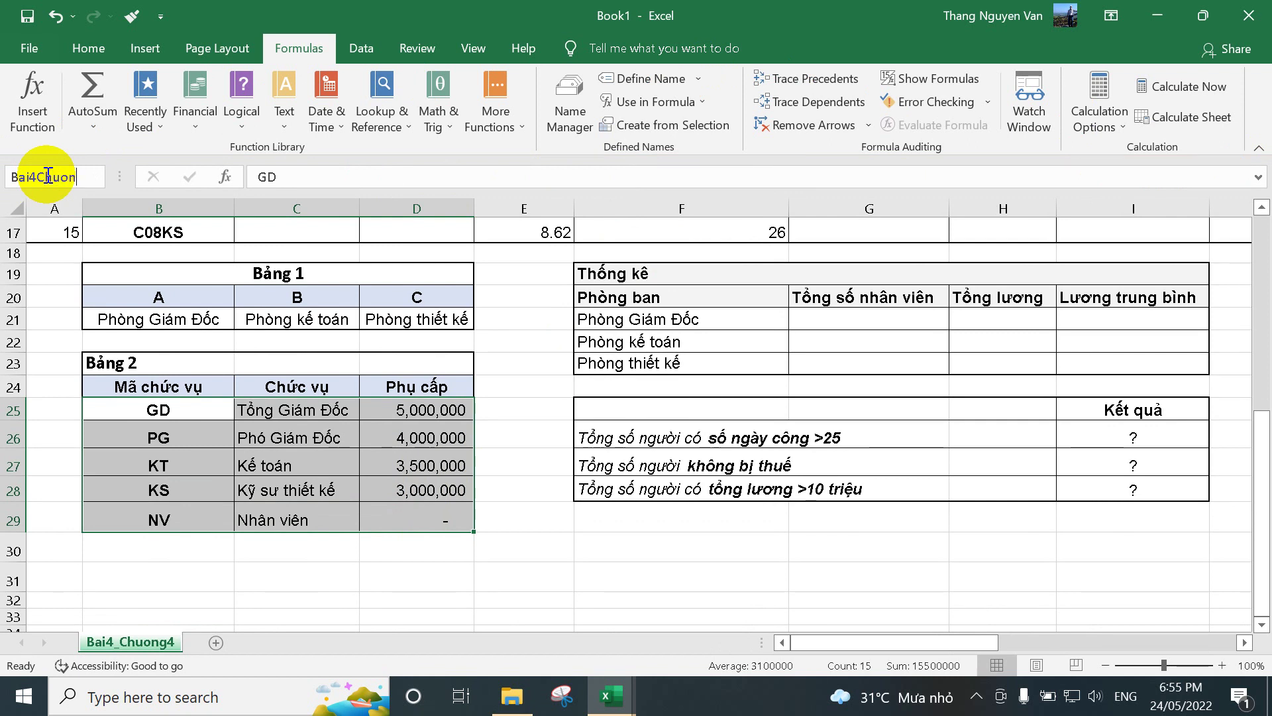
text(g)
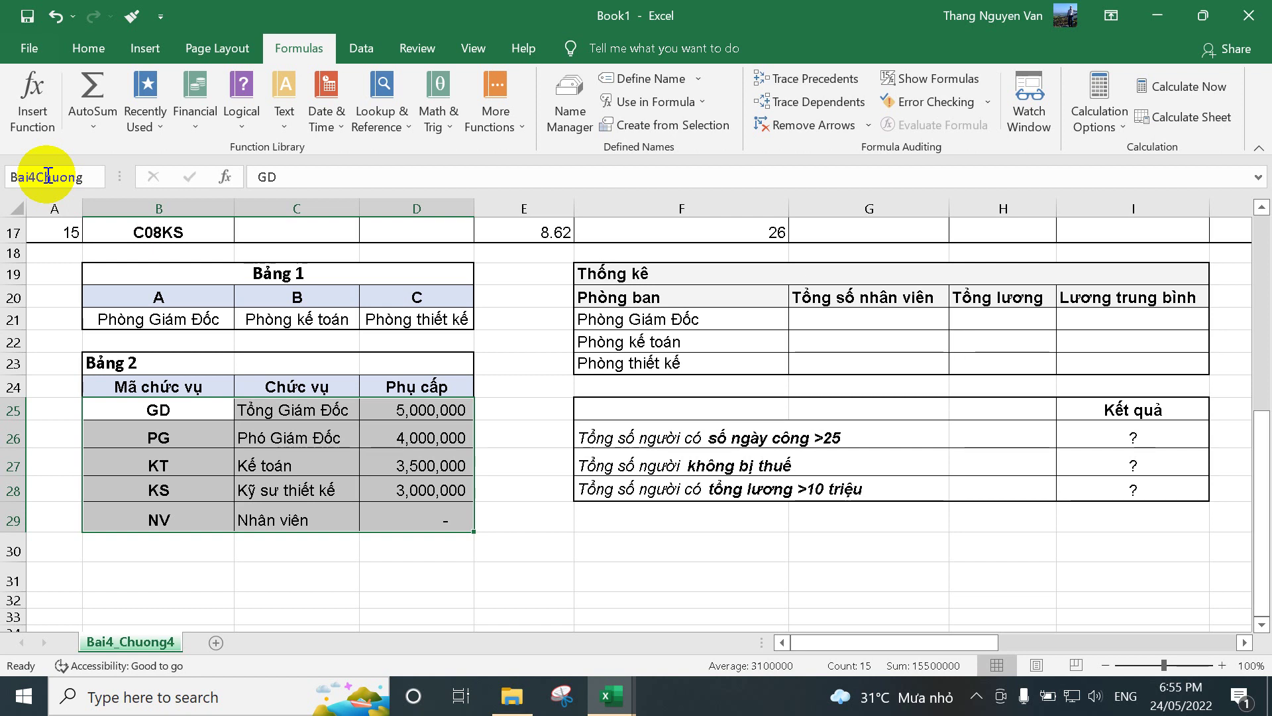
text(4)
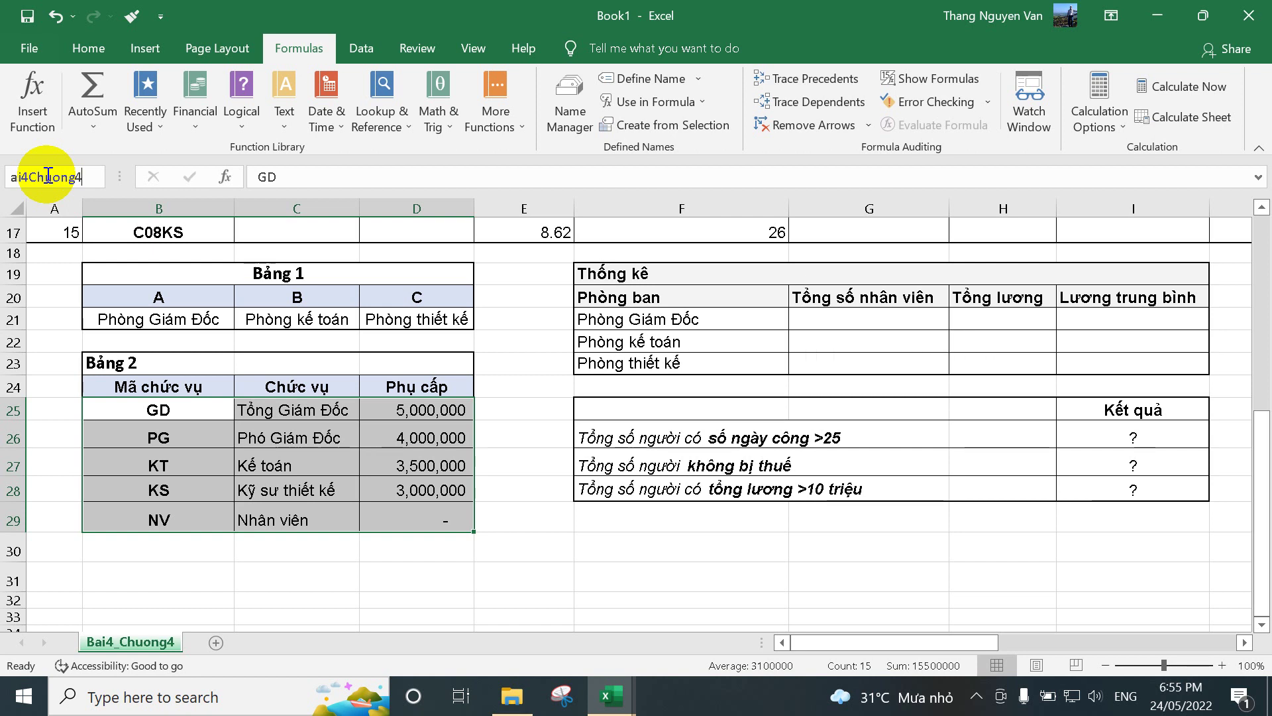
text(Bang2)
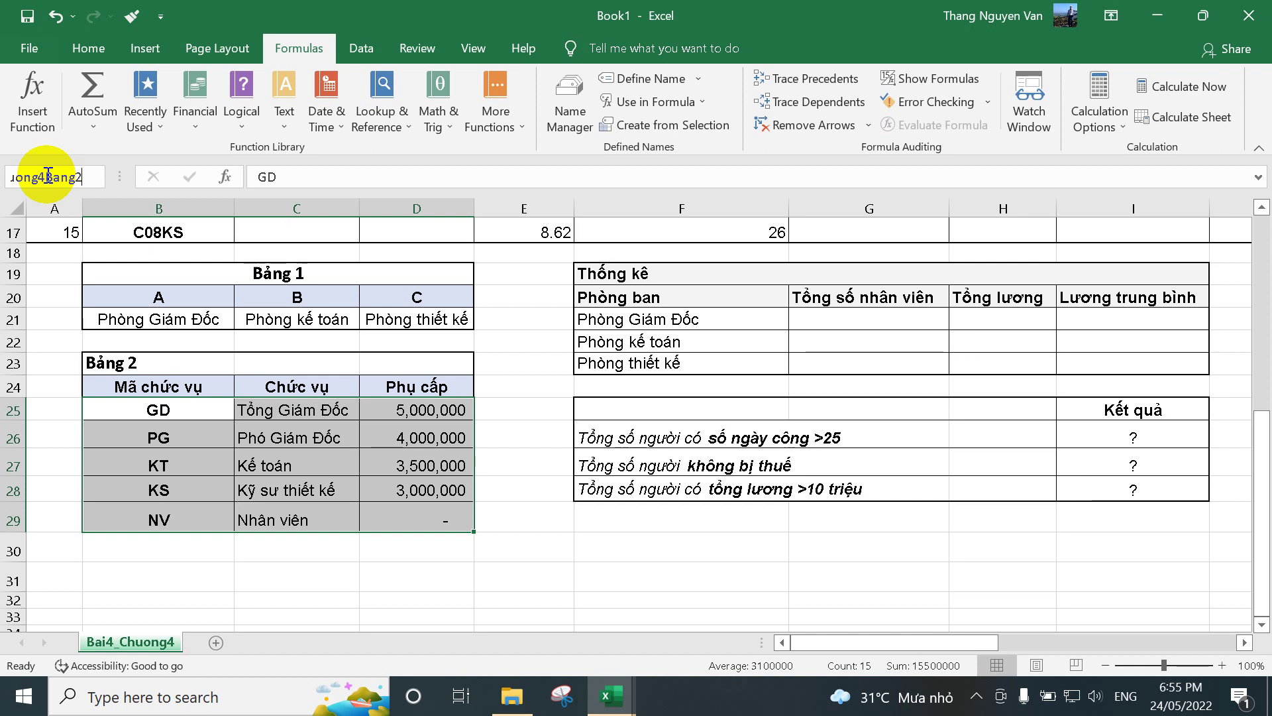
key(Return)
Compare the employee codes in the Mã NV column with the department codes and names in Bảng 1.
scroll(510, 383, up, 6)
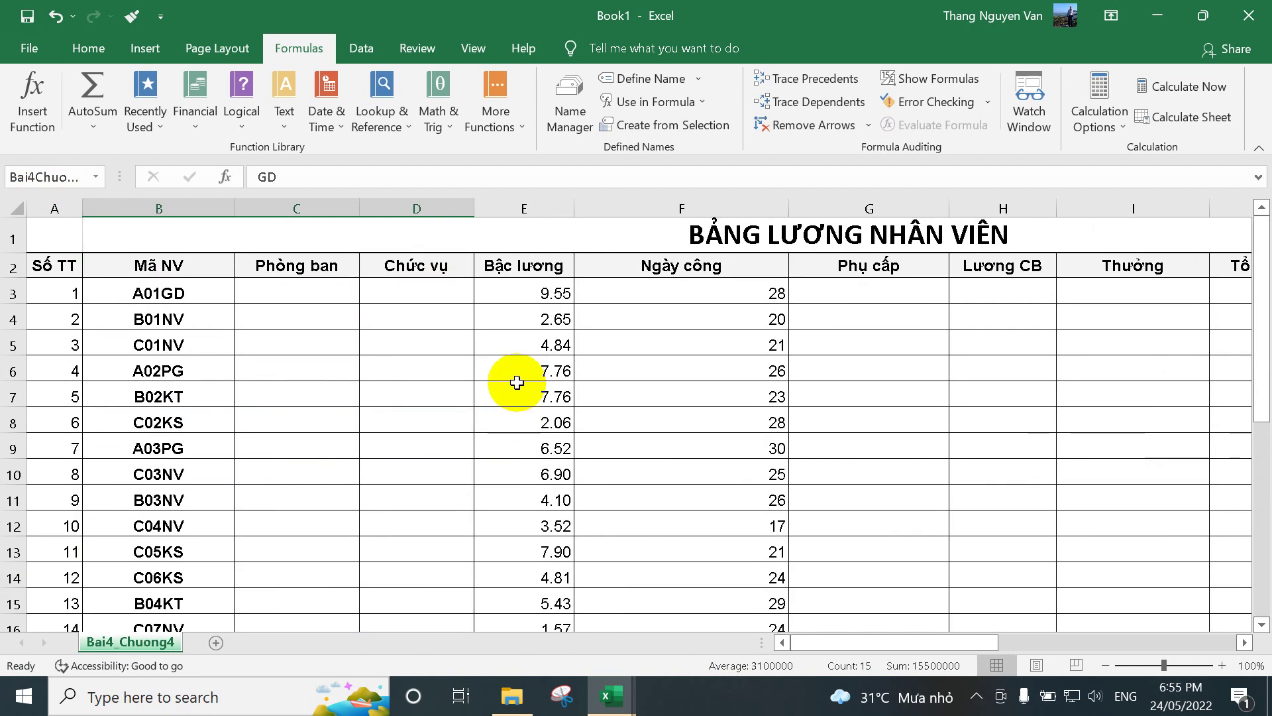
scroll(517, 382, down, 4)
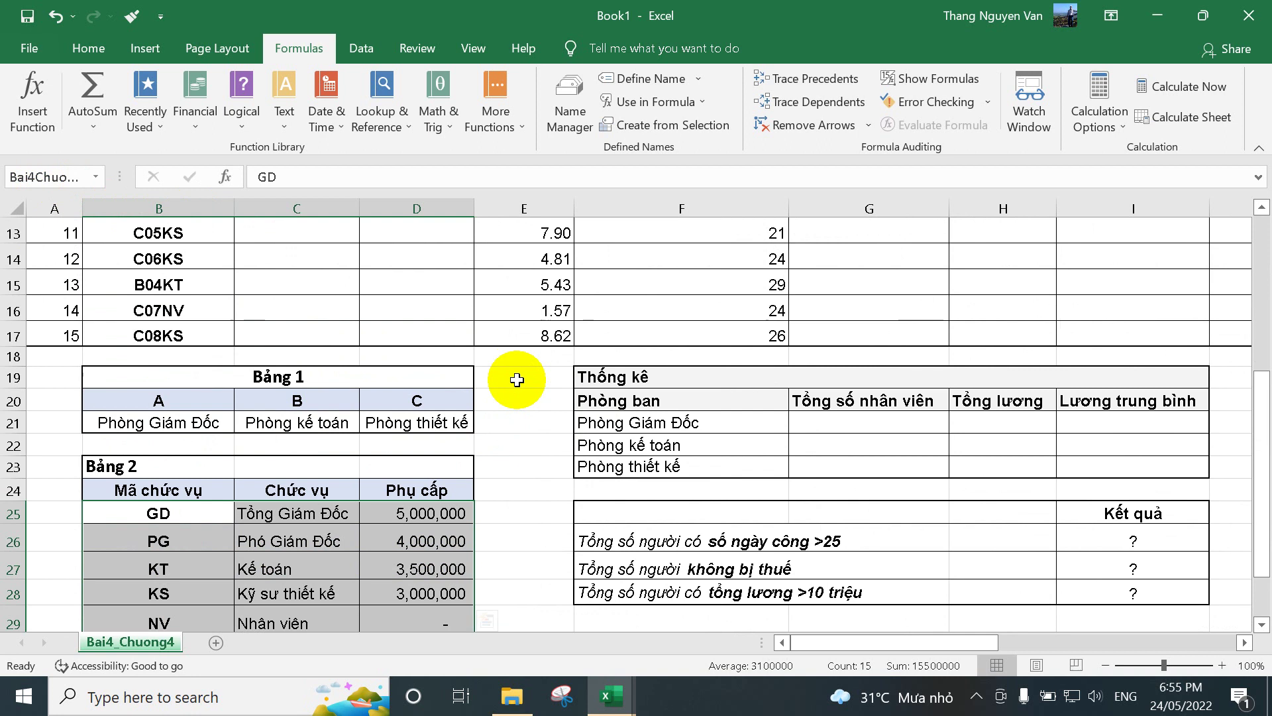
drag(169, 422, 392, 426)
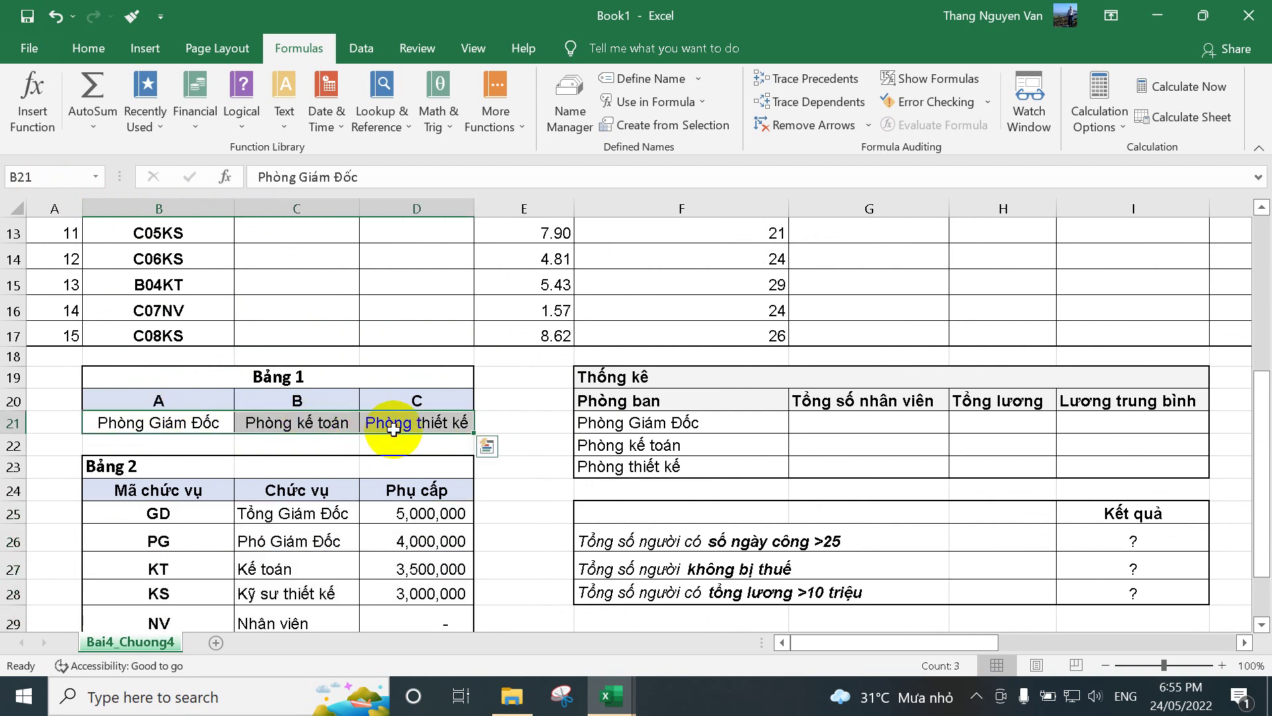
scroll(356, 320, up, 4)
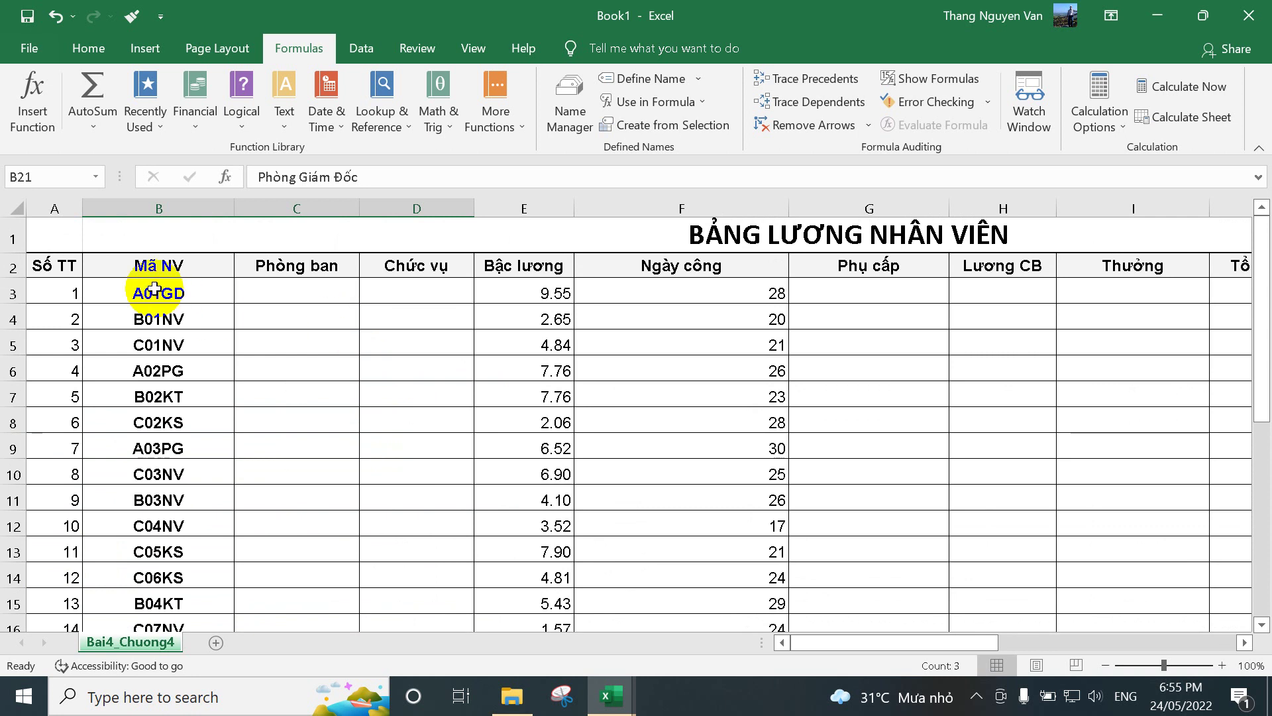
click(137, 295)
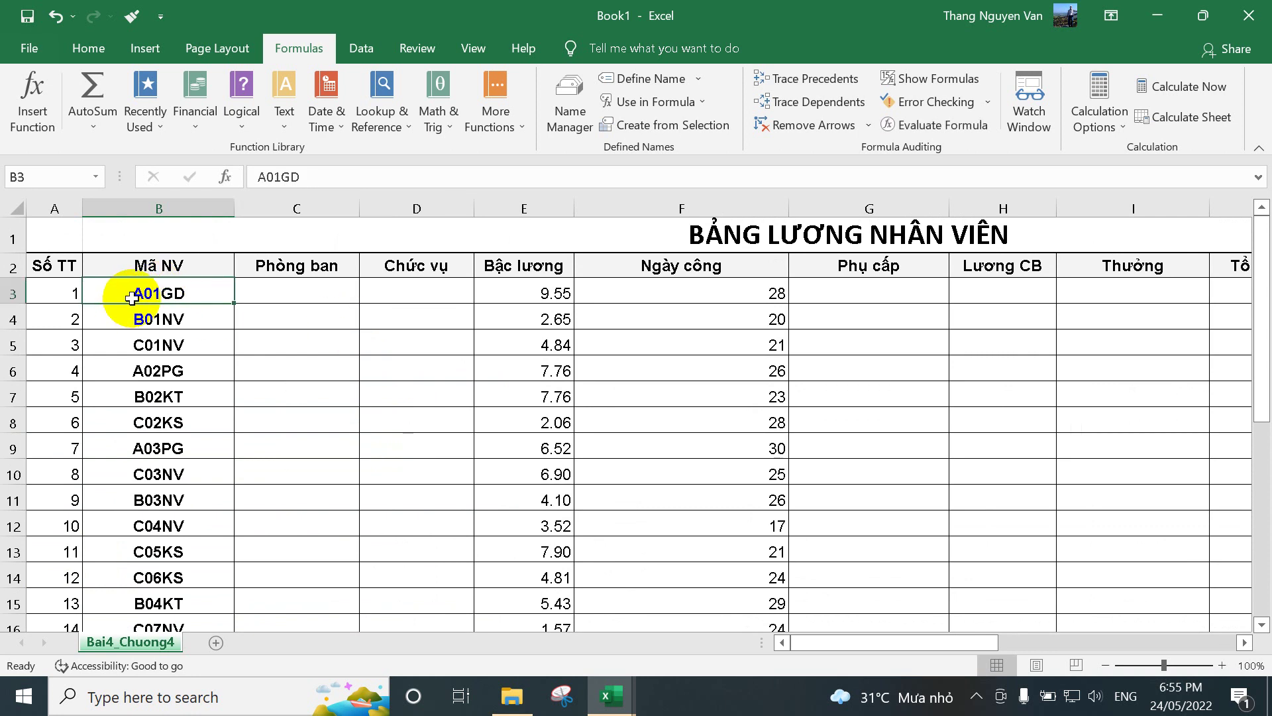
scroll(191, 457, down, 3)
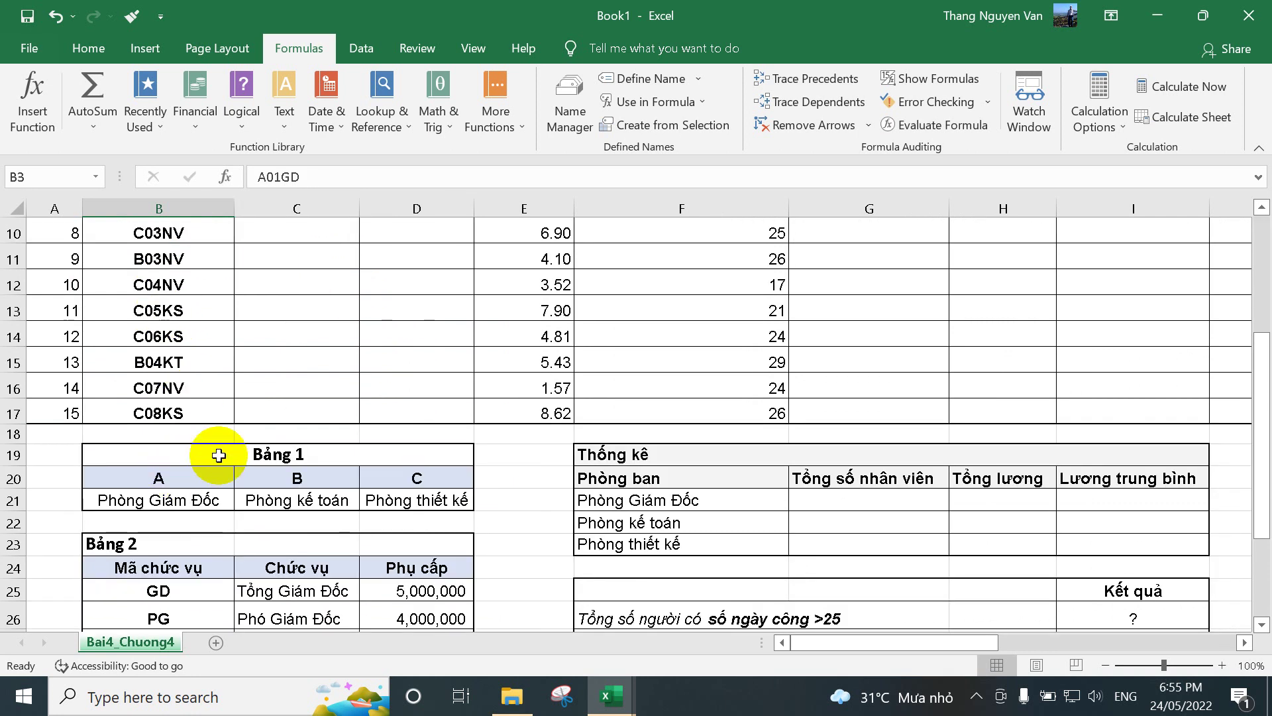
ctrl+scroll(351, 374, down, 1)
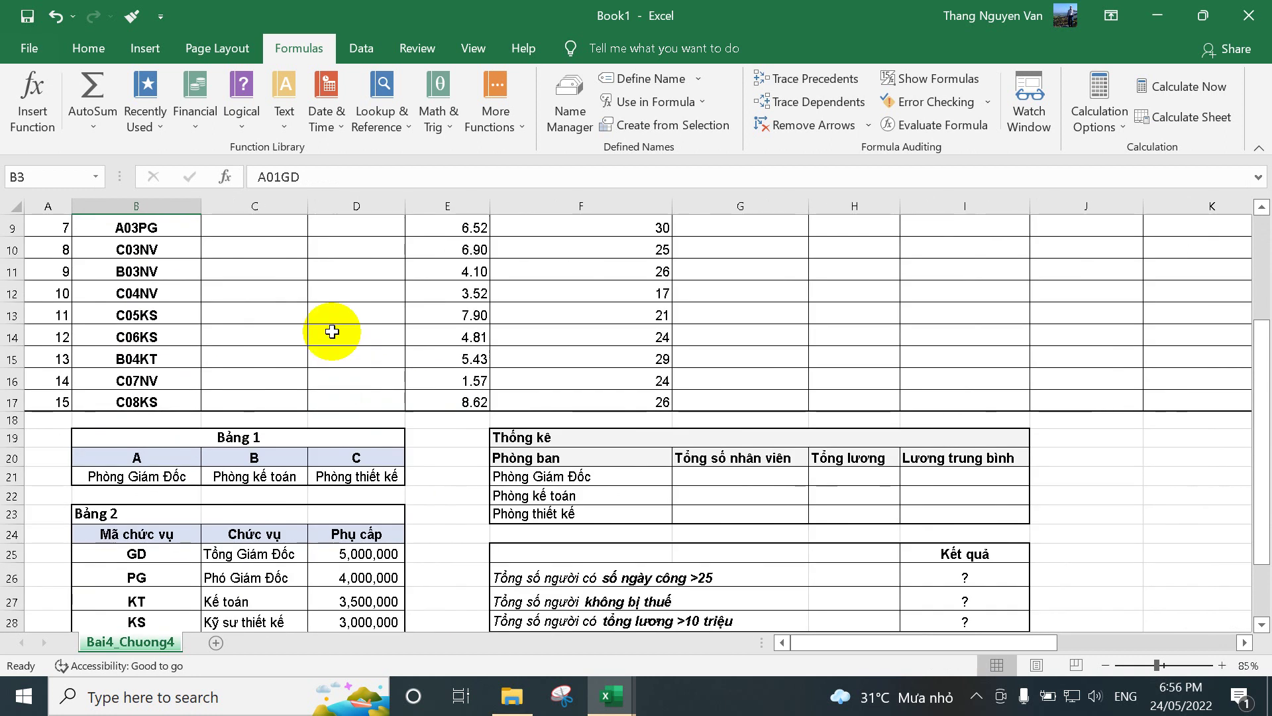
Start an HLOOKUP formula in C3 of the Phòng ban column with LEFT(B3,1) as the lookup value.
scroll(332, 329, up, 2)
click(255, 279)
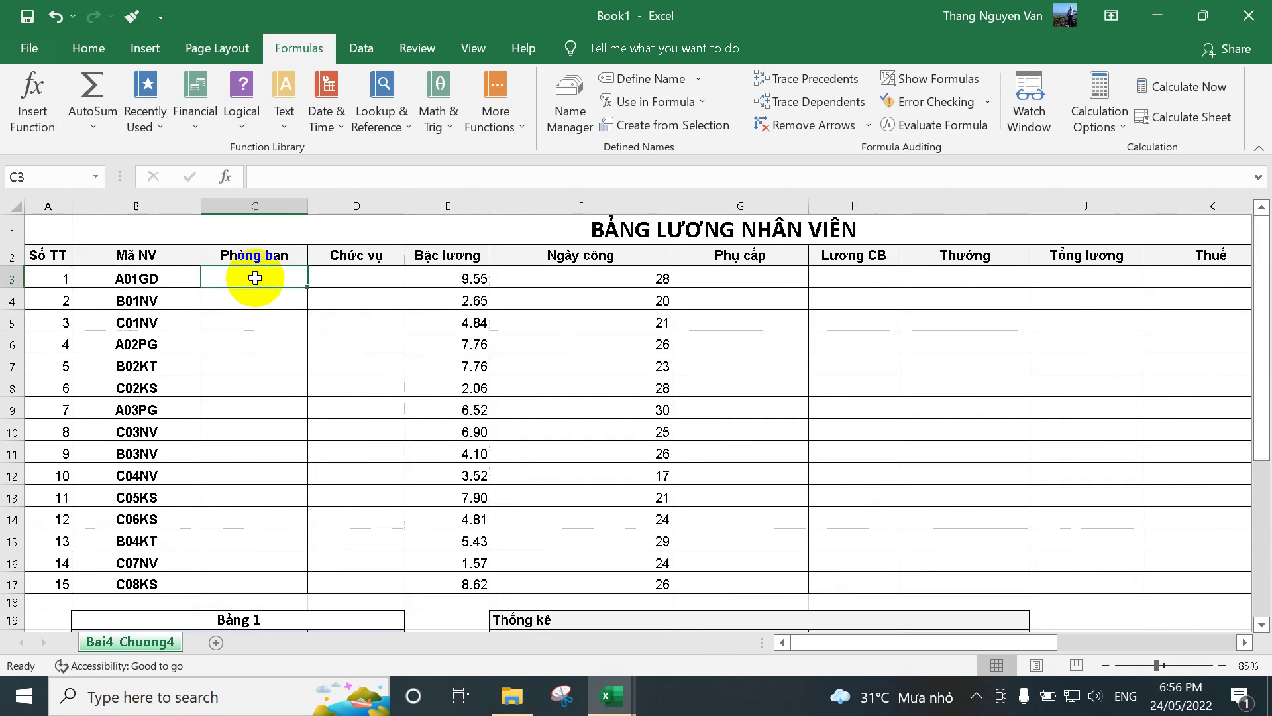
text(=)
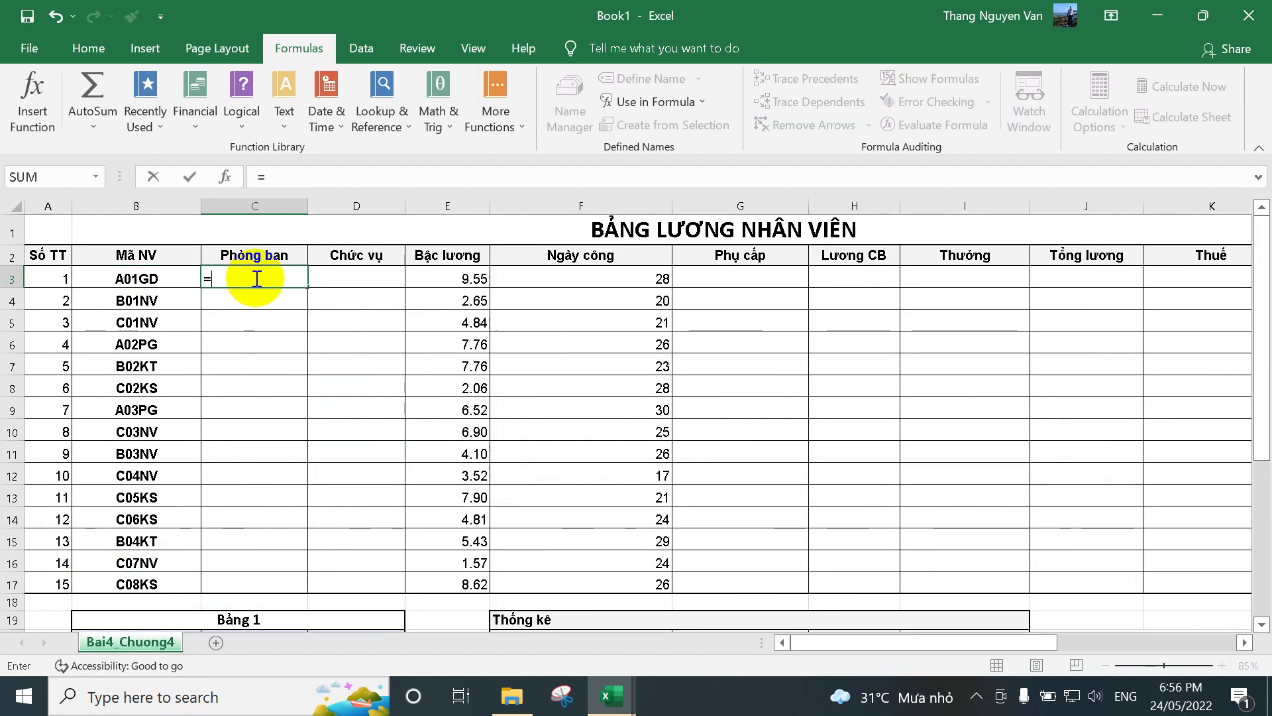
text(hl)
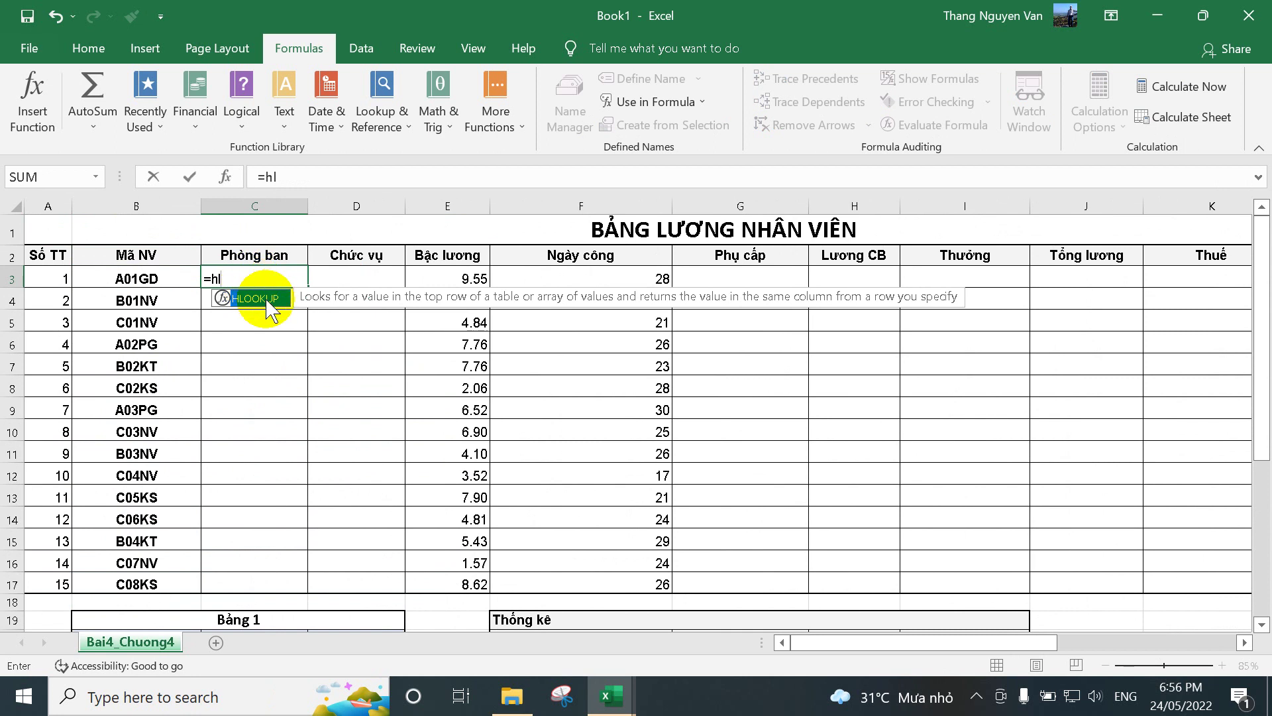
double_click(264, 299)
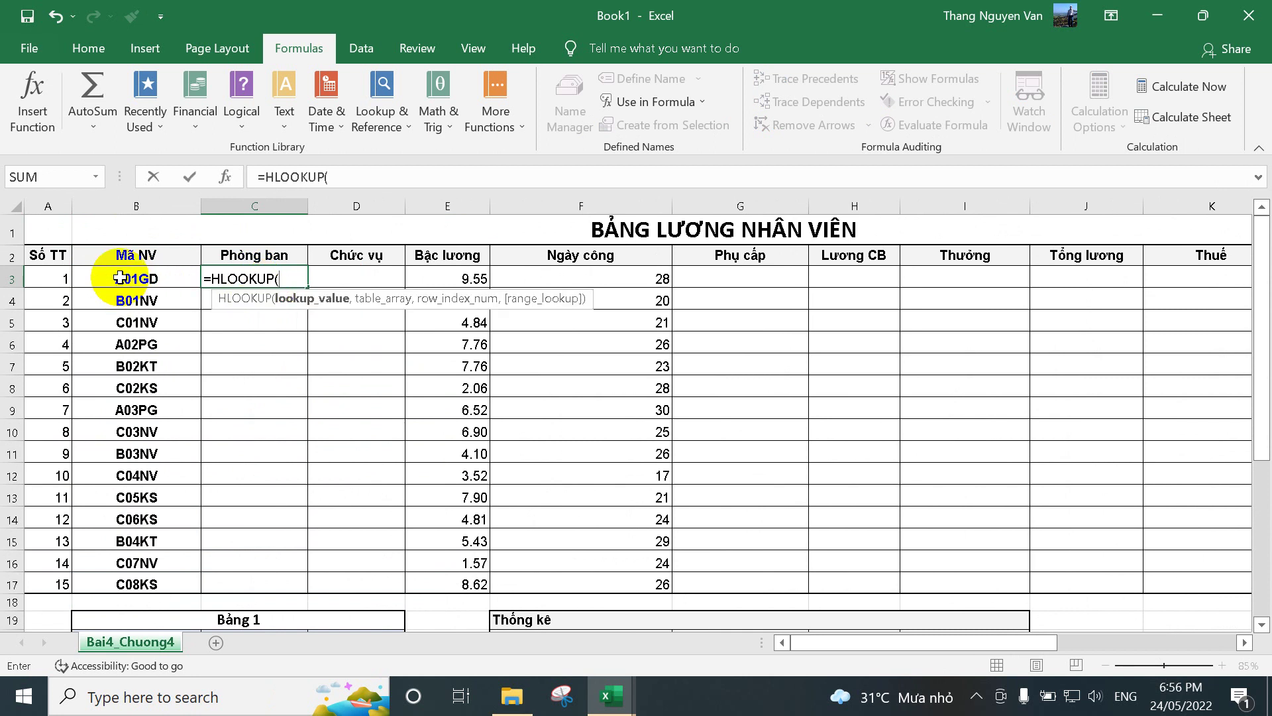
text(left)
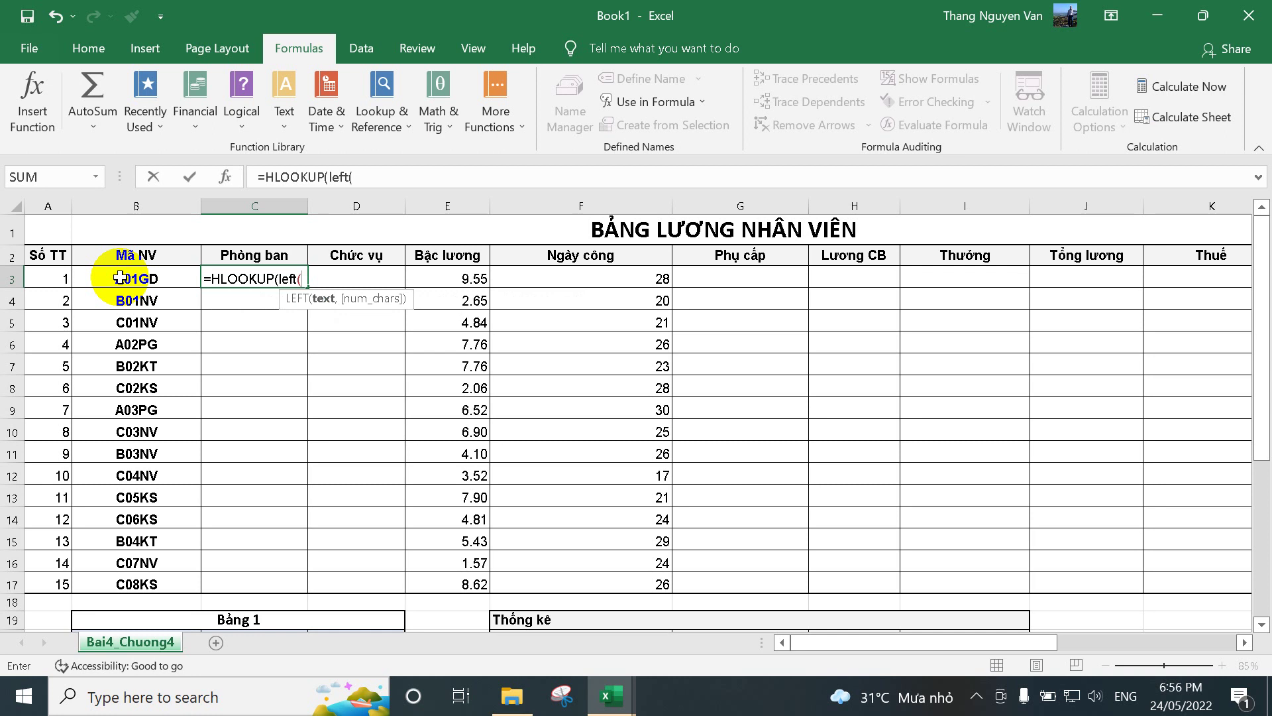
text(()
click(119, 278)
text(,)
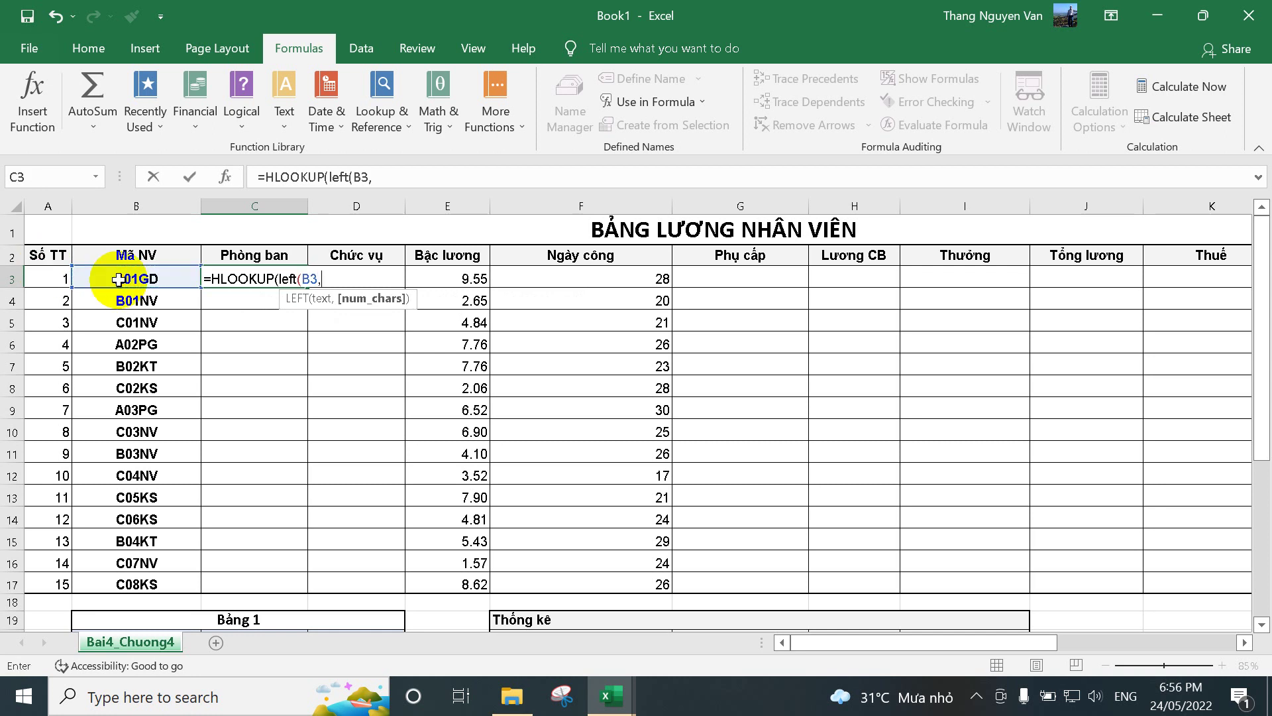
text(1),)
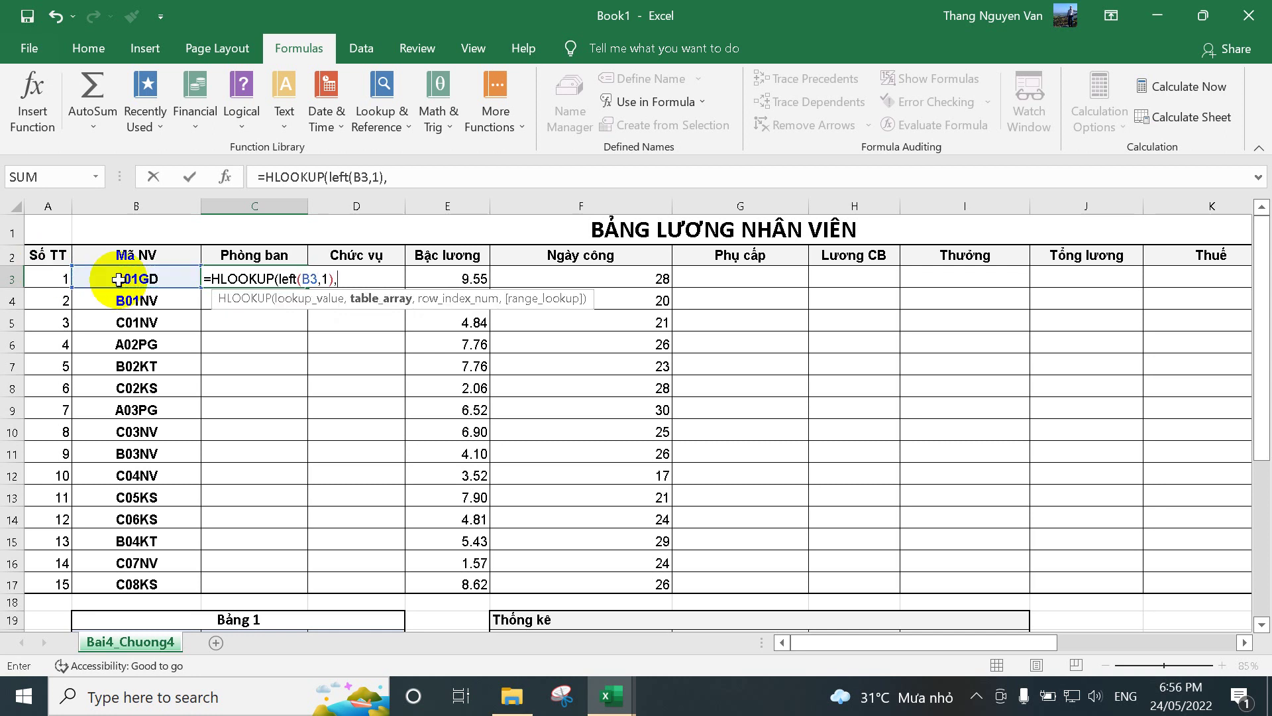
Complete the HLOOKUP with table Bai4CHuong4Bang1, row index 2 and match type 0, and fill it down to C17.
text(bai)
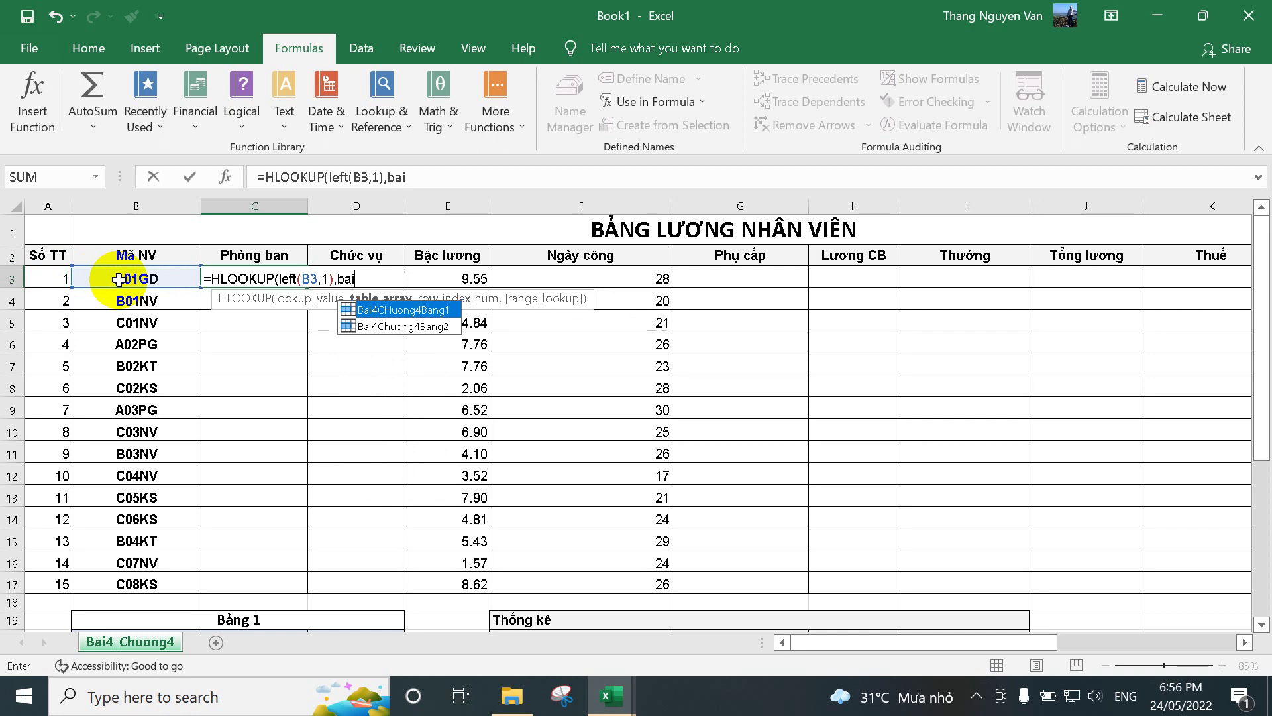
double_click(426, 310)
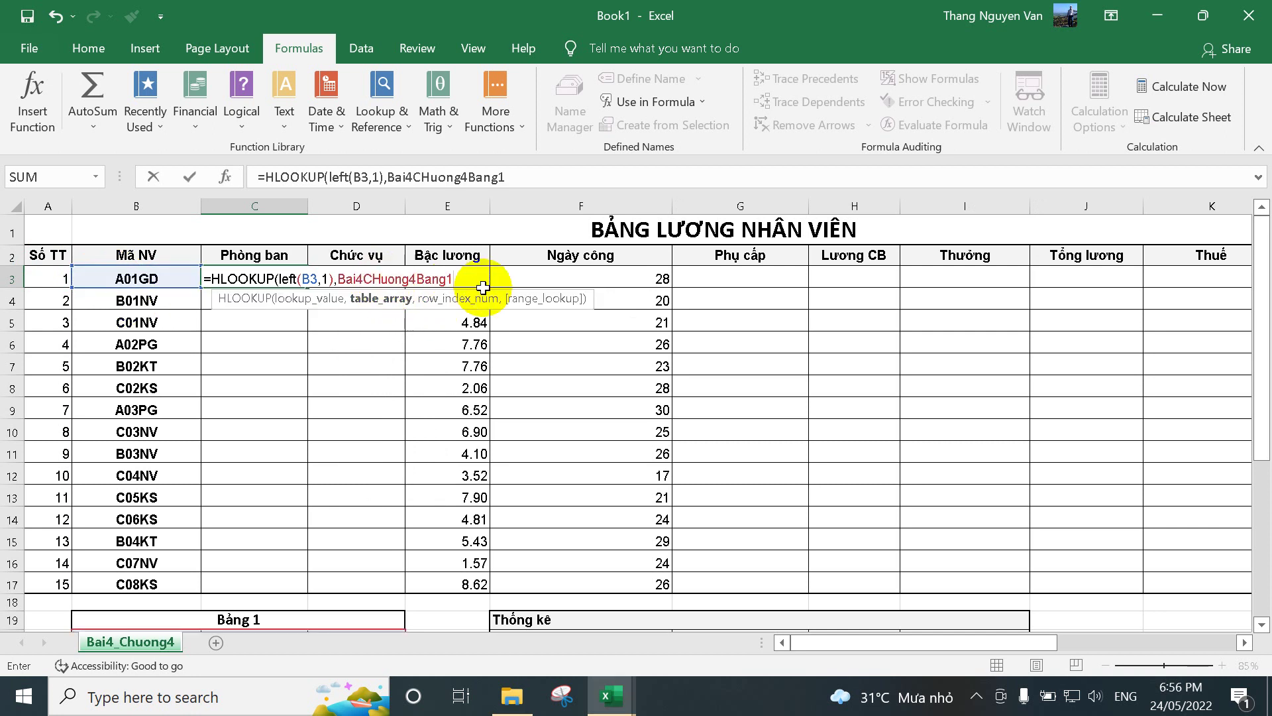
text(,)
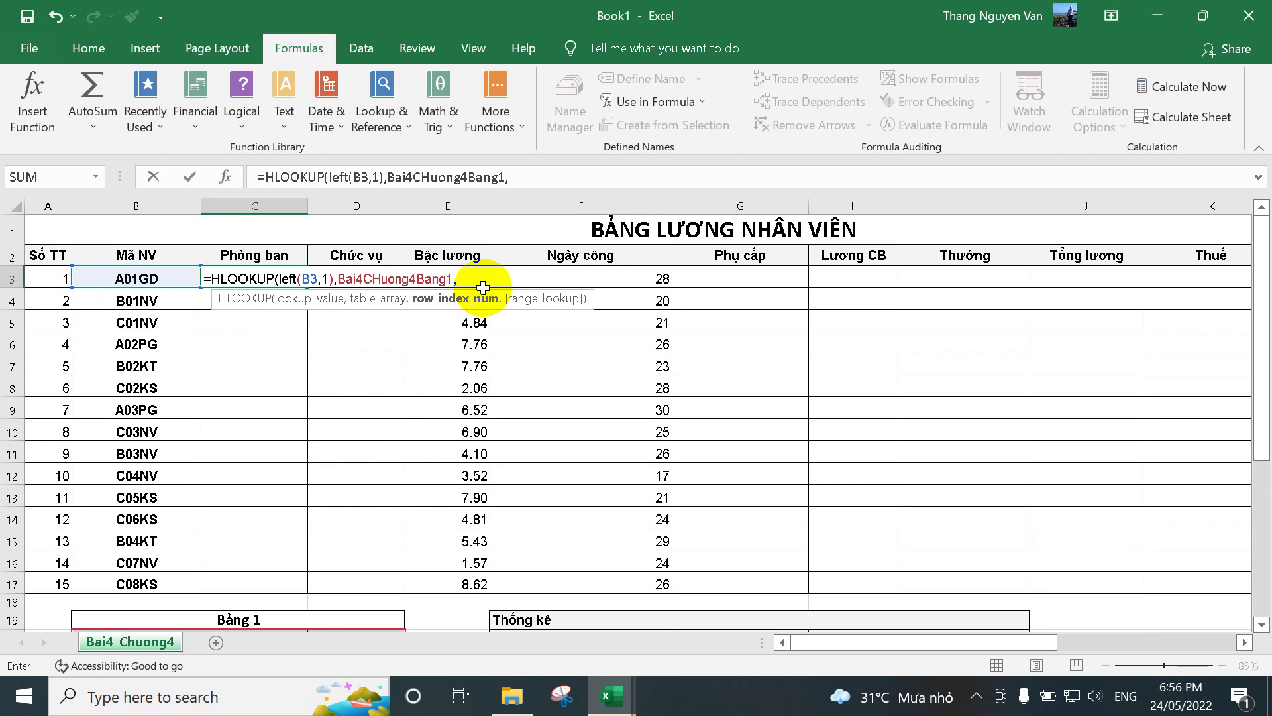
text(2,)
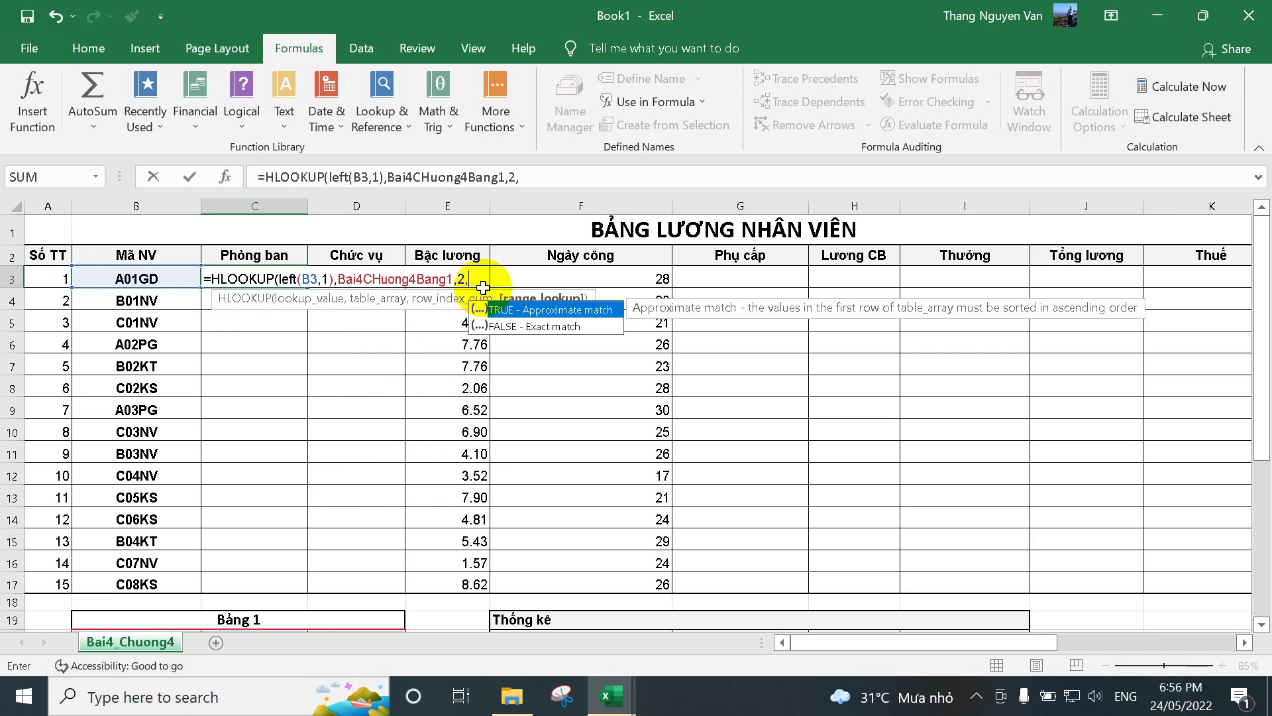
text(0))
key(Return)
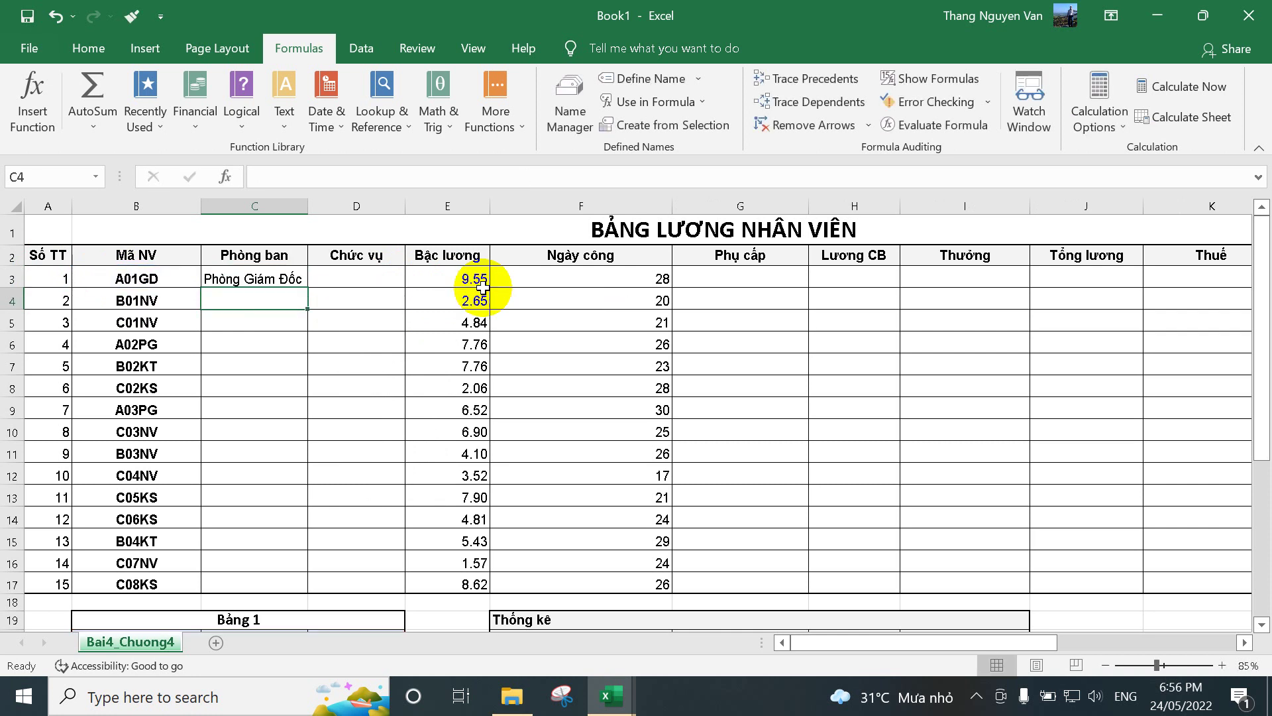
click(269, 281)
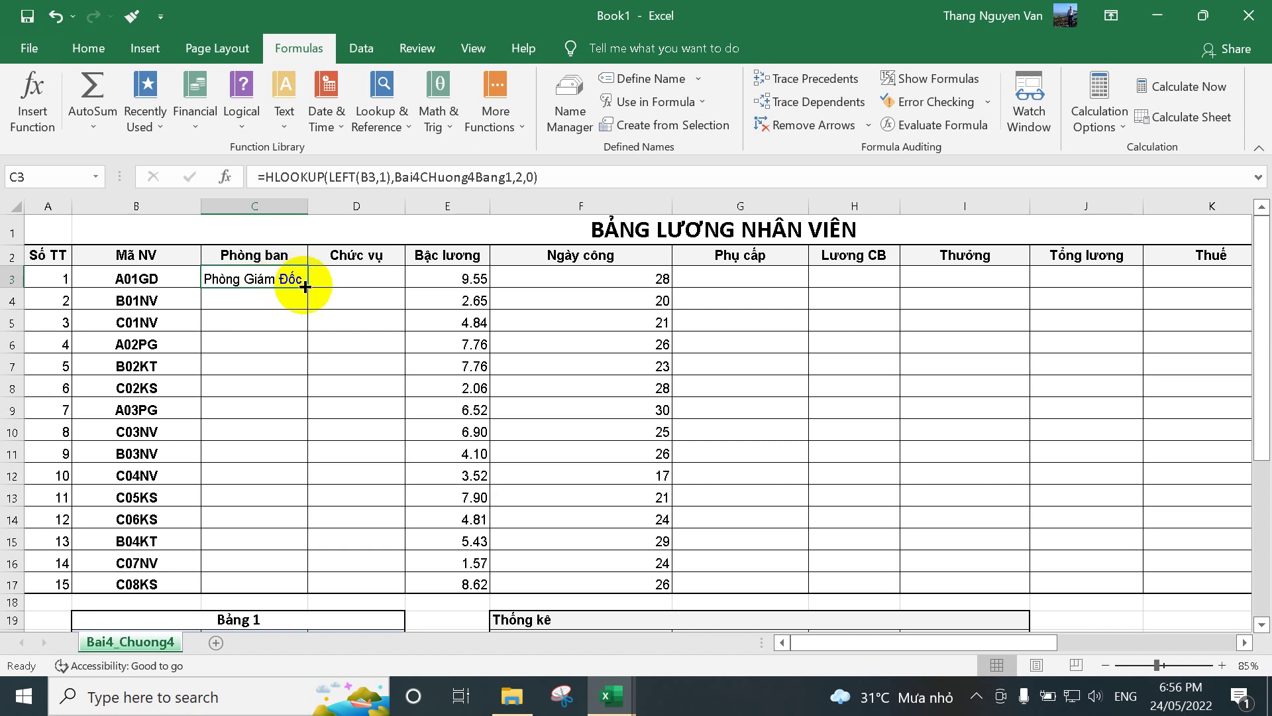
double_click(307, 287)
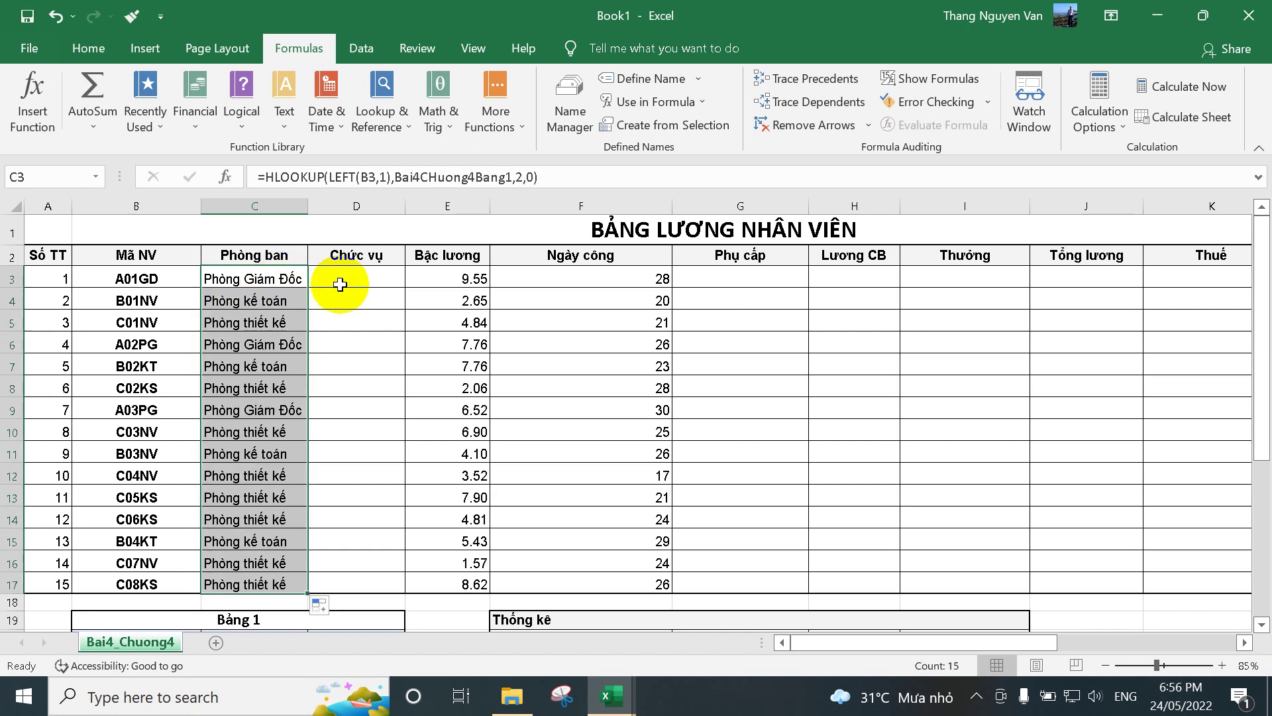
Compare the position codes and titles in Bảng 2 with the last two letters of the Mã NV codes.
click(336, 283)
scroll(417, 381, down, 3)
scroll(417, 381, down, 1)
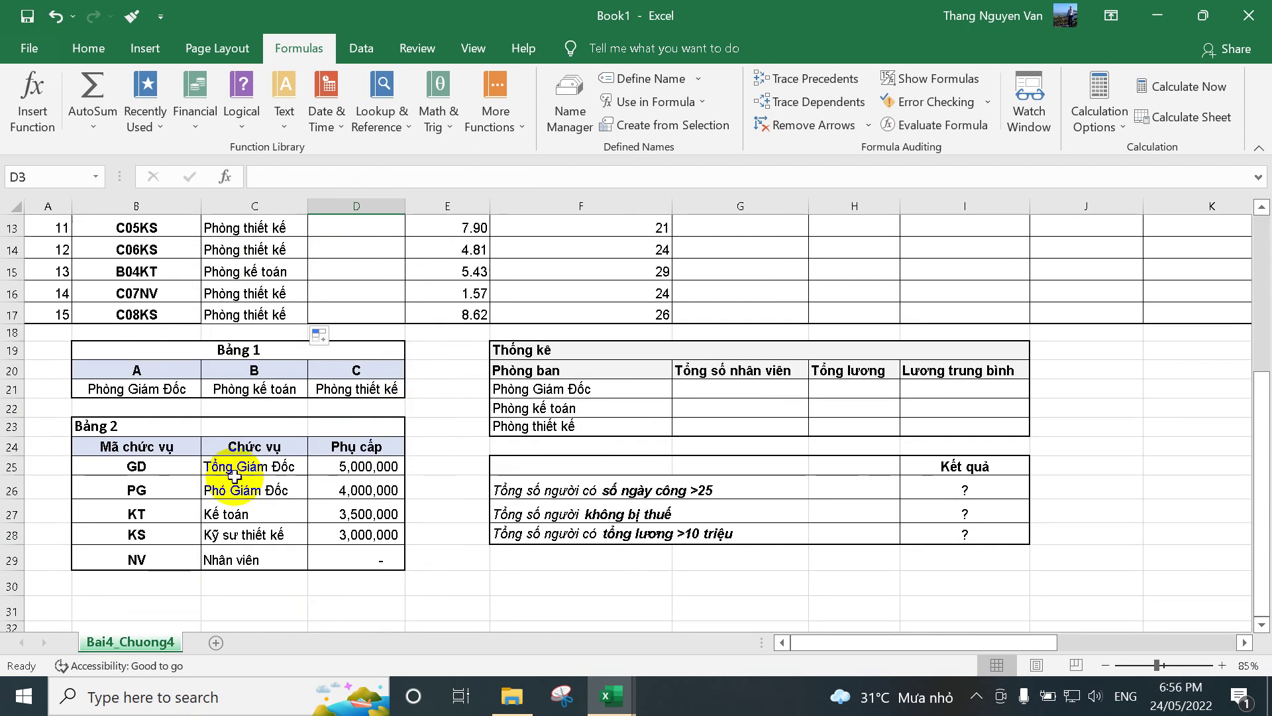
drag(232, 467, 239, 538)
drag(137, 466, 339, 561)
scroll(411, 371, up, 4)
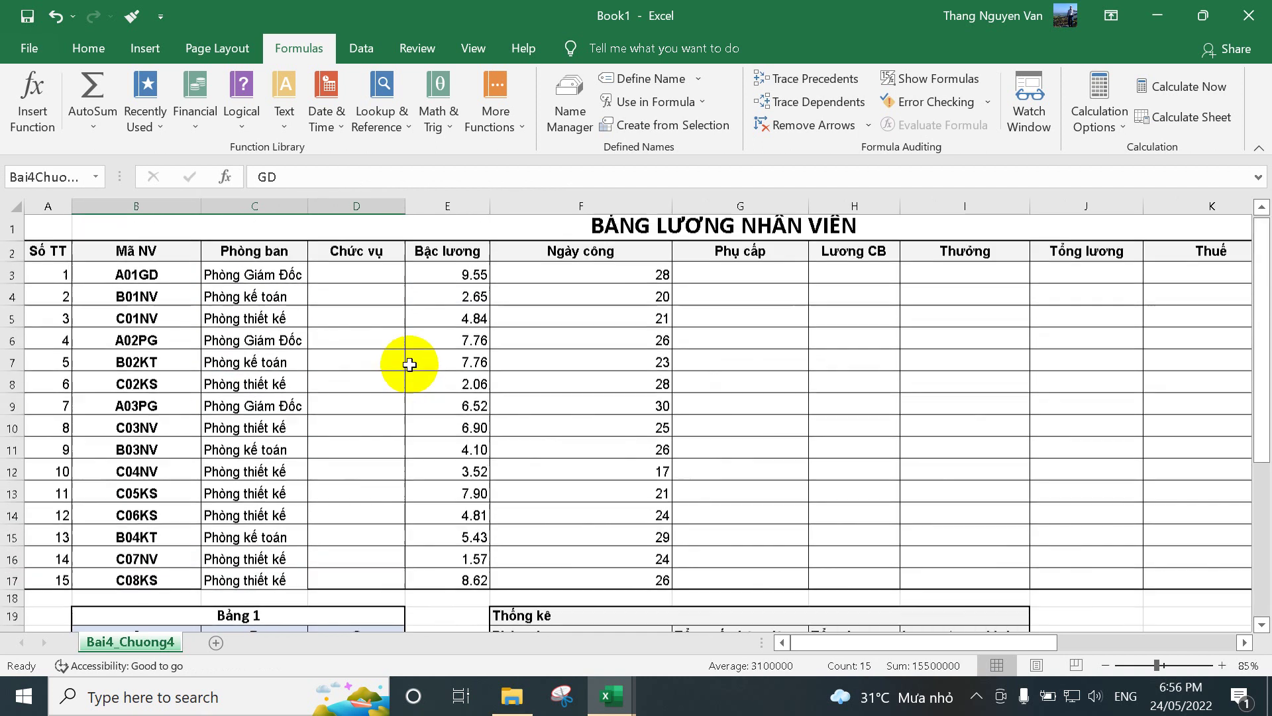
click(373, 282)
scroll(337, 344, down, 6)
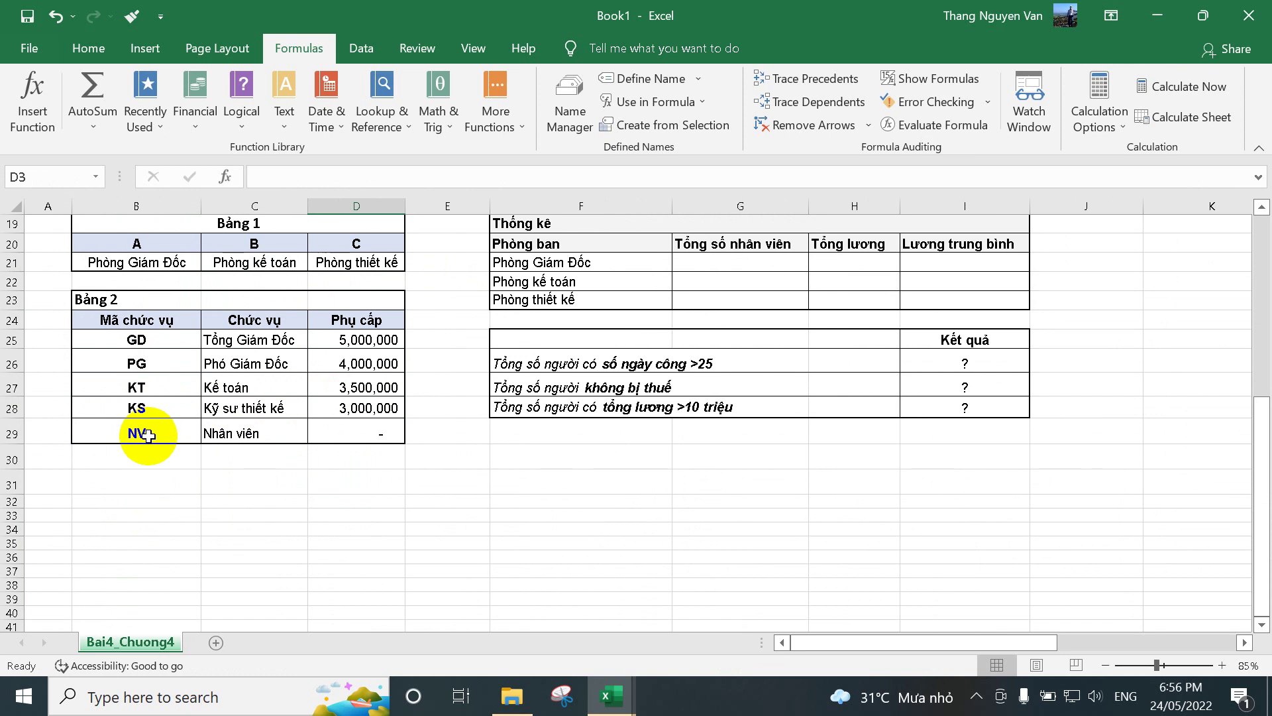
scroll(162, 404, up, 3)
scroll(163, 403, up, 1)
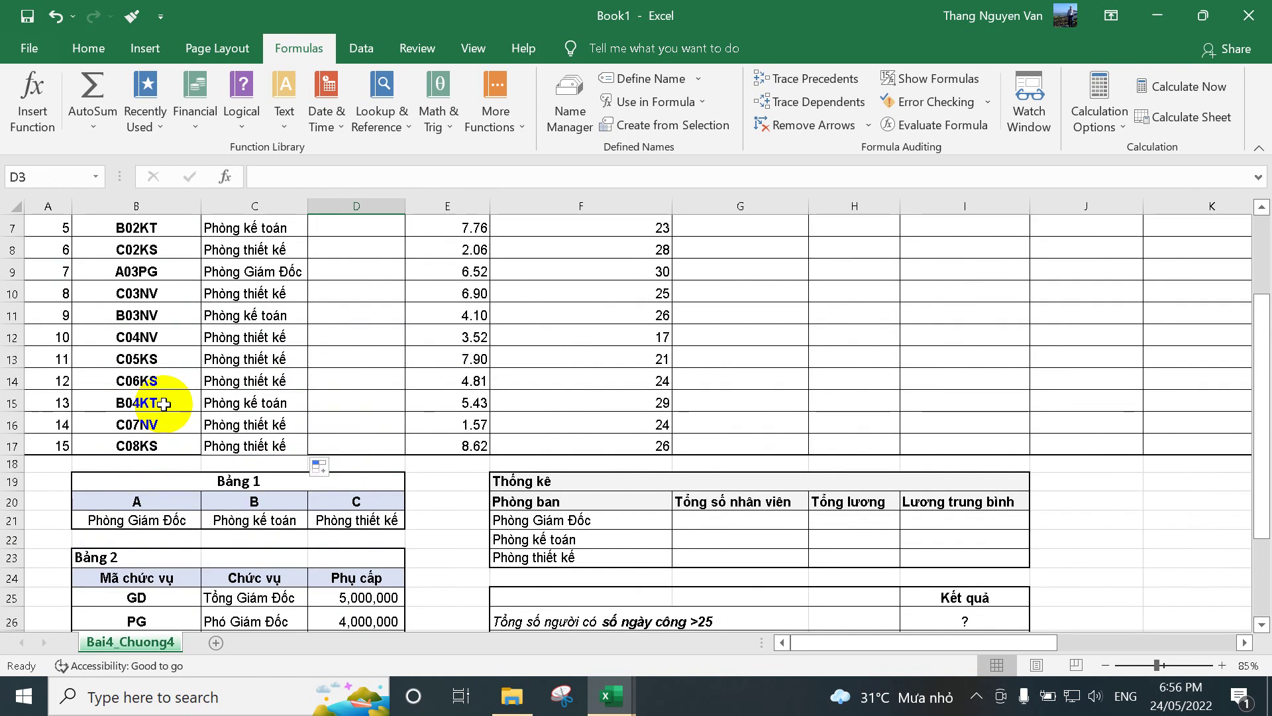
Start a VLOOKUP formula in D3 of the Chức vụ column with RIGHT(B3,2) as the lookup value.
scroll(143, 259, up, 2)
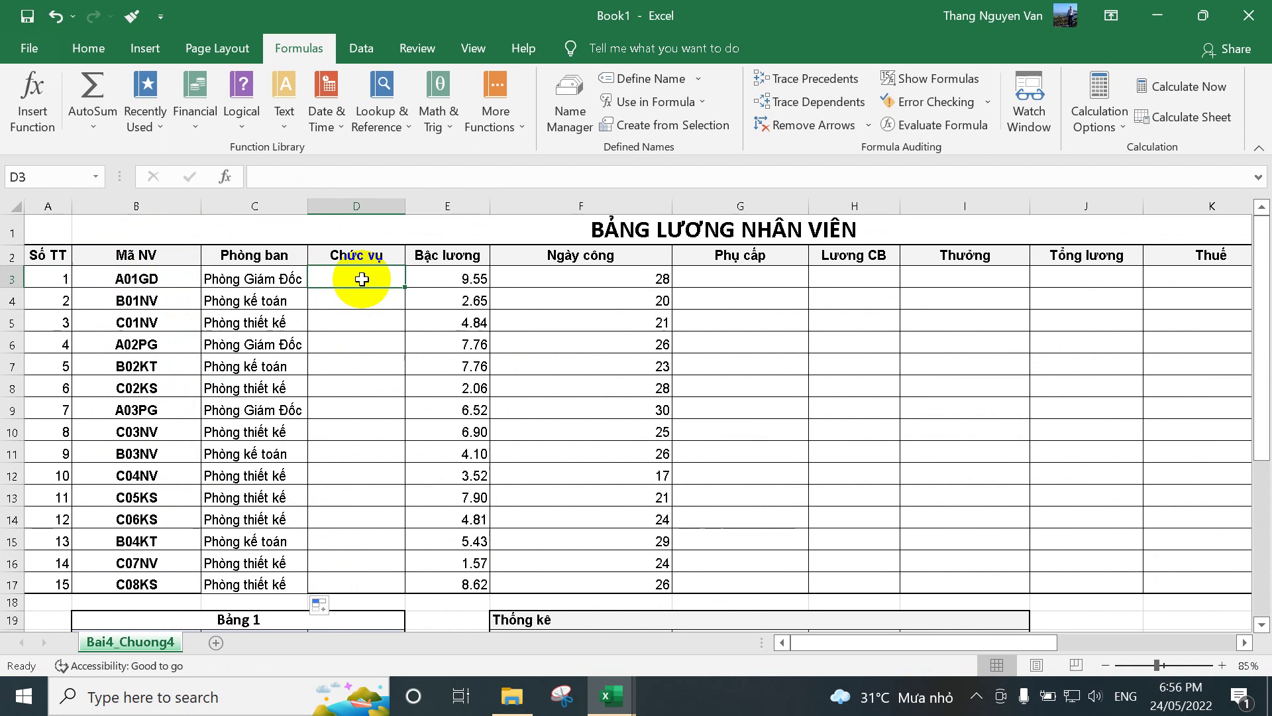
text(=vl)
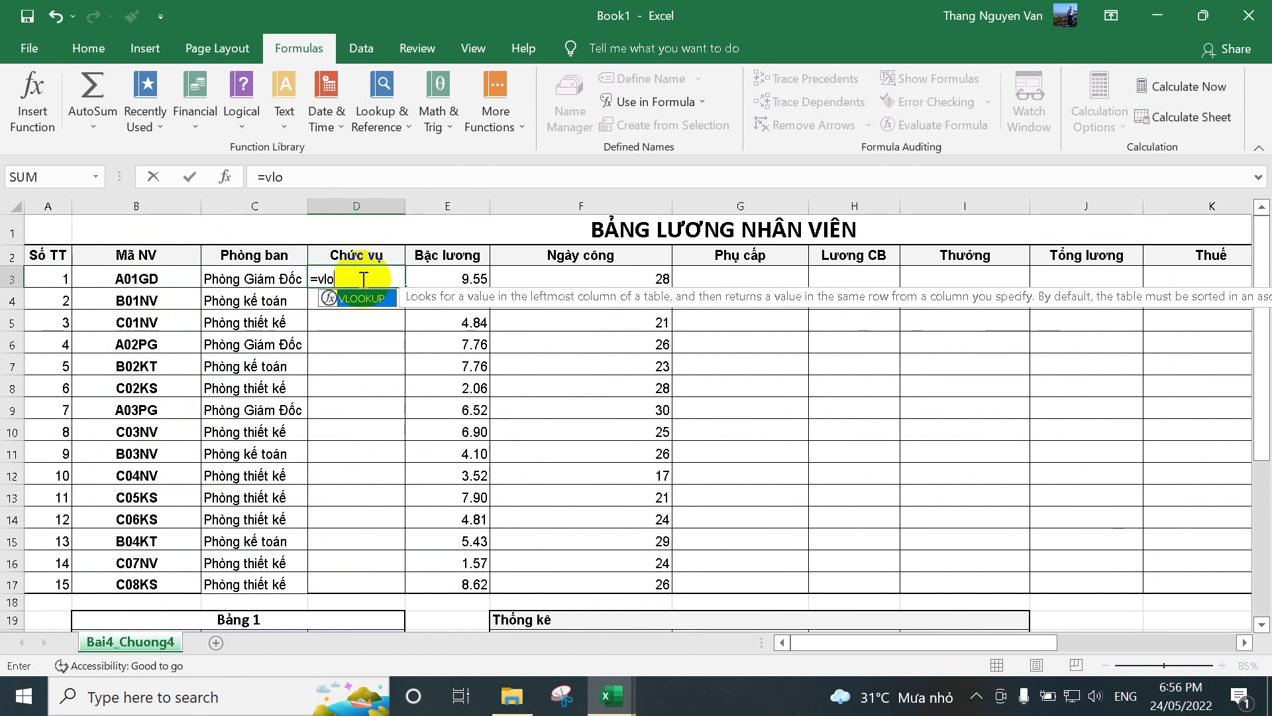
text(o)
double_click(358, 299)
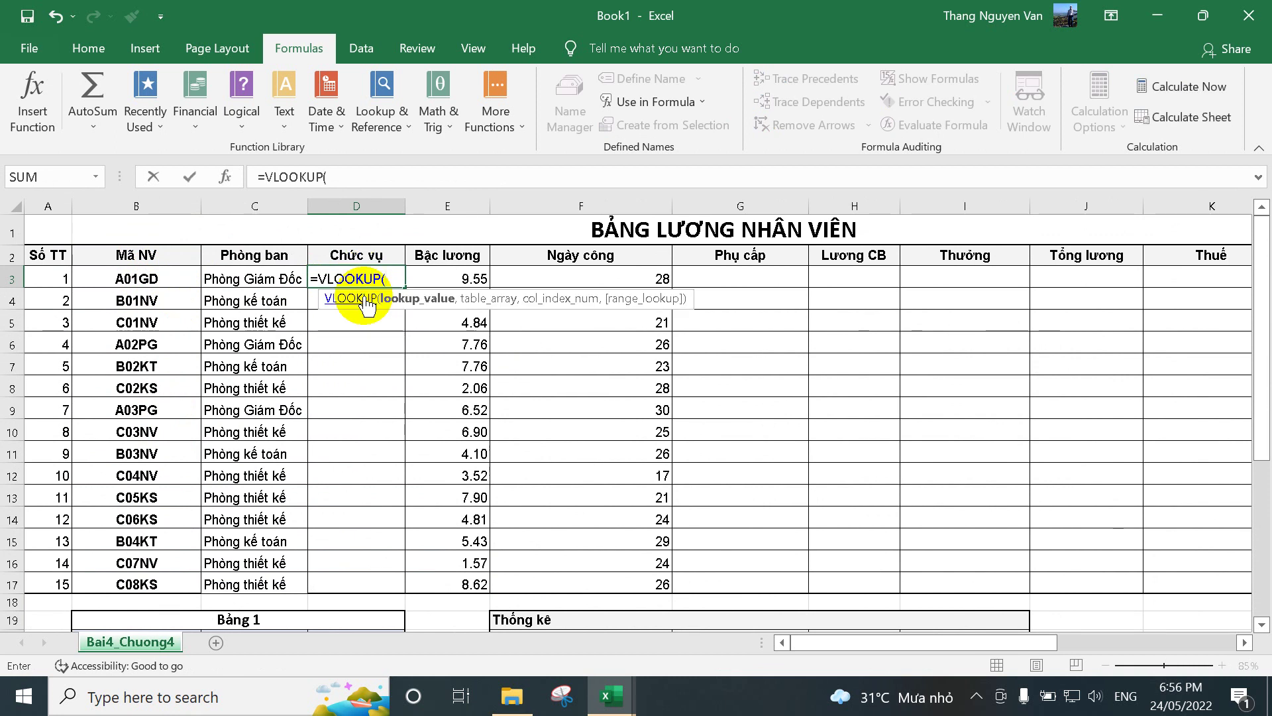
text(right)
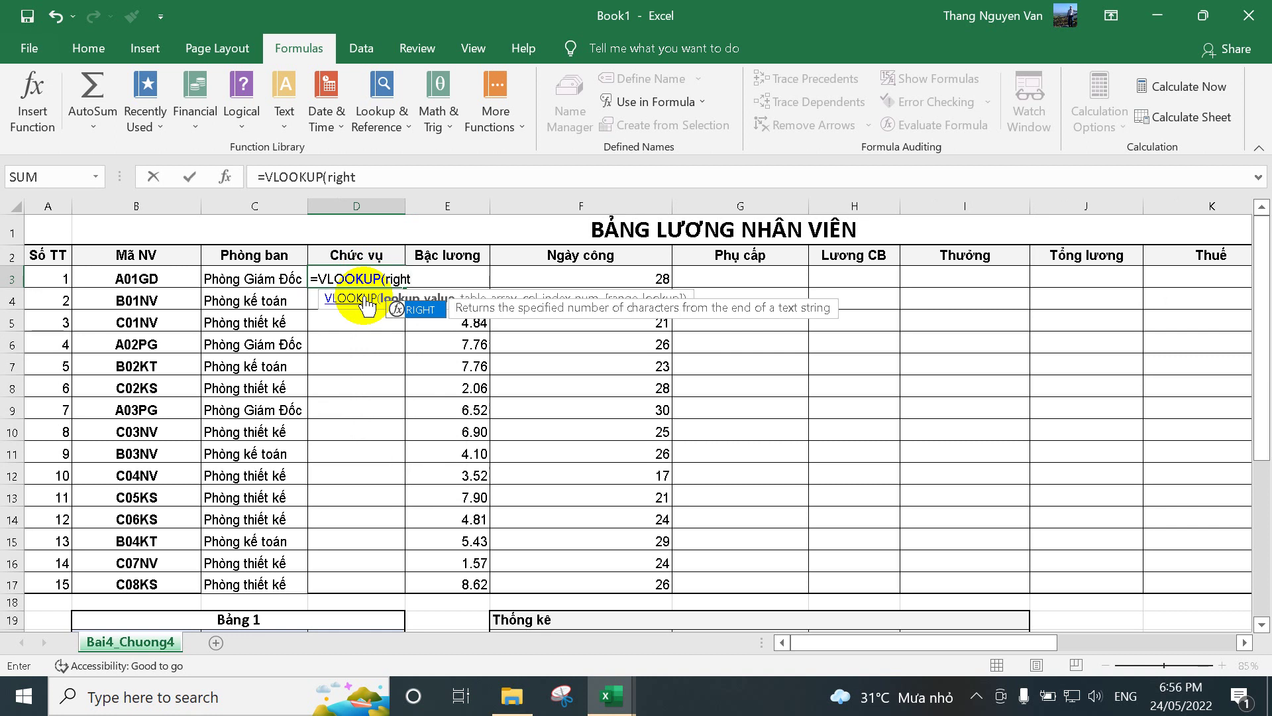
text(()
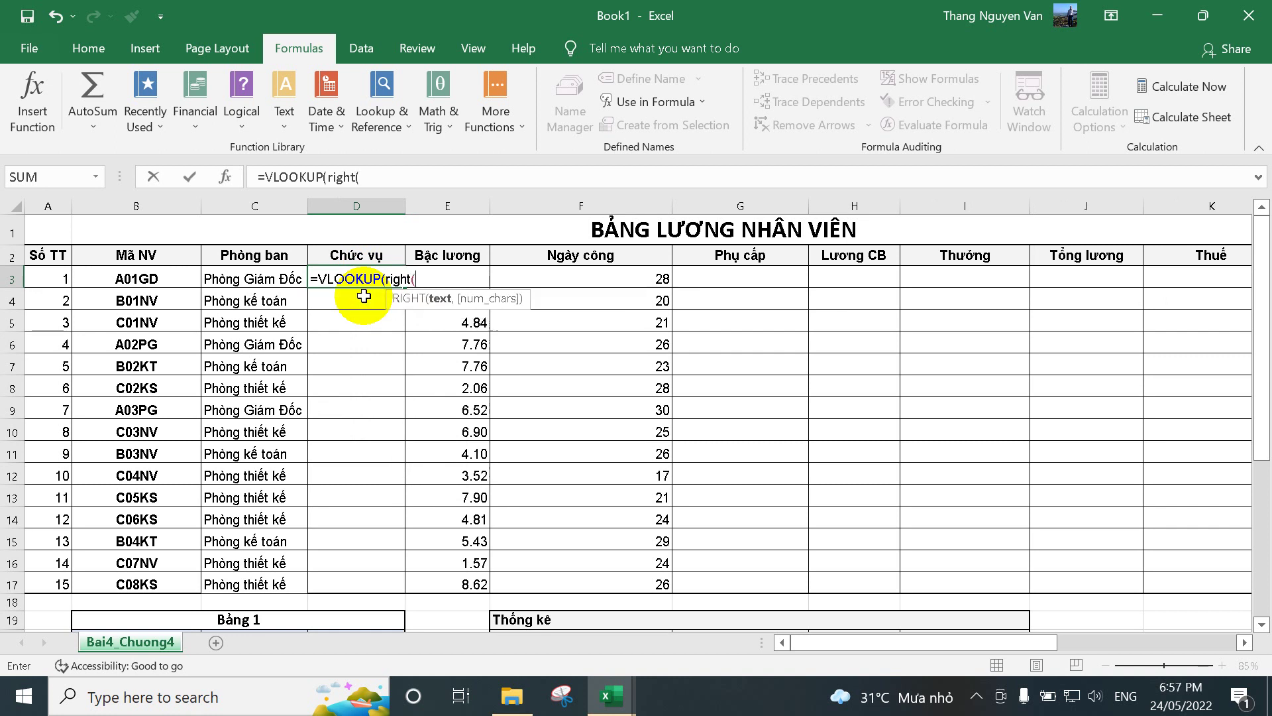
click(167, 284)
text(,2)
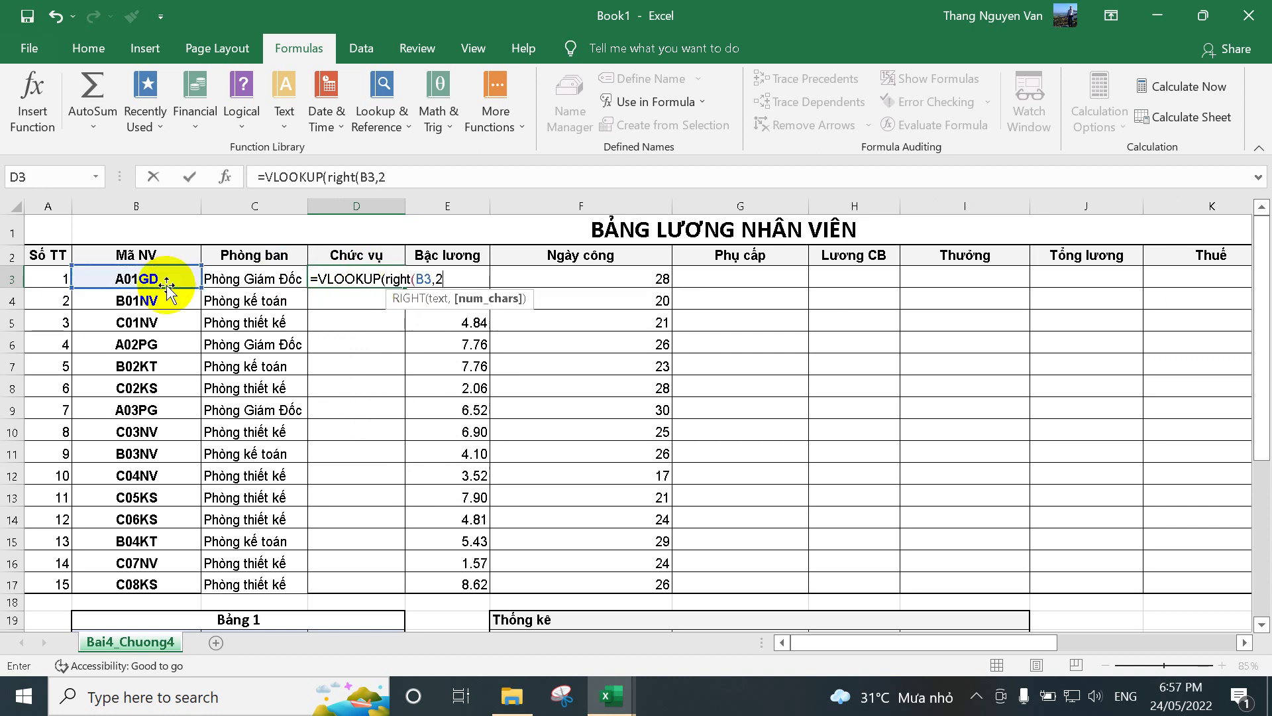
text(),)
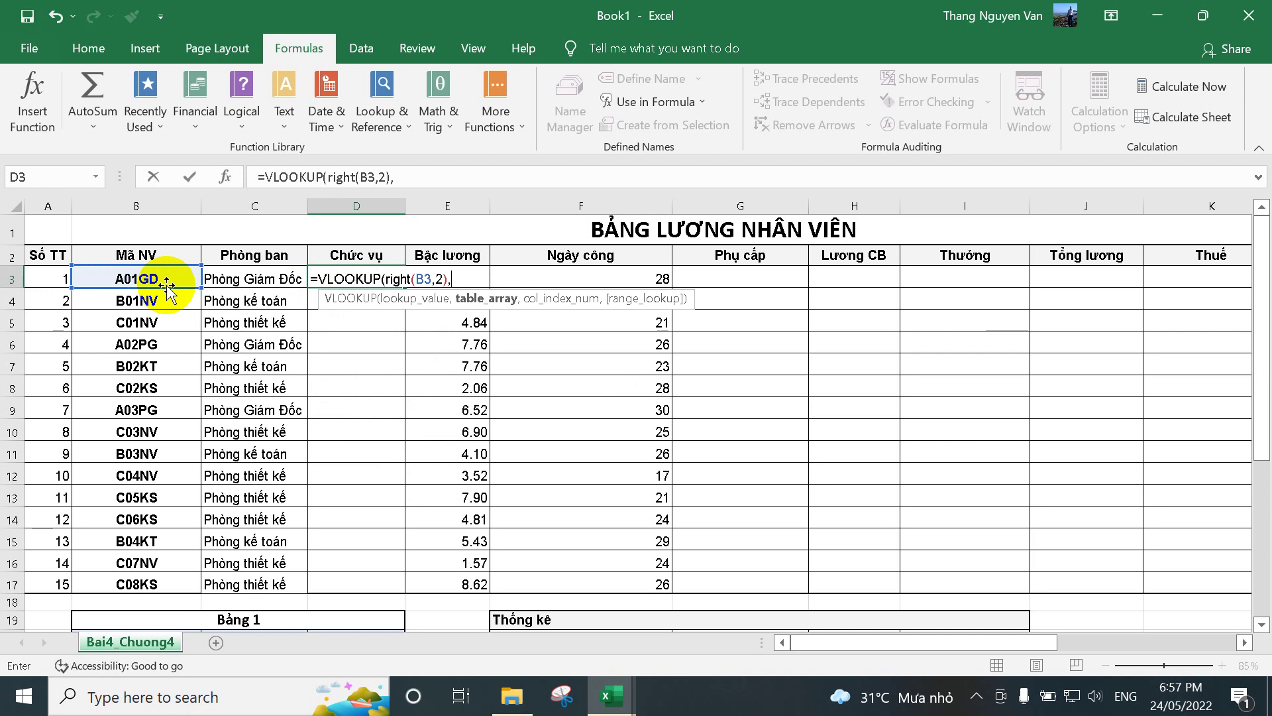
Complete the VLOOKUP in D3 with table Bai4Chuong4Bang2, column index 2 and FALSE for an exact match.
text(bai)
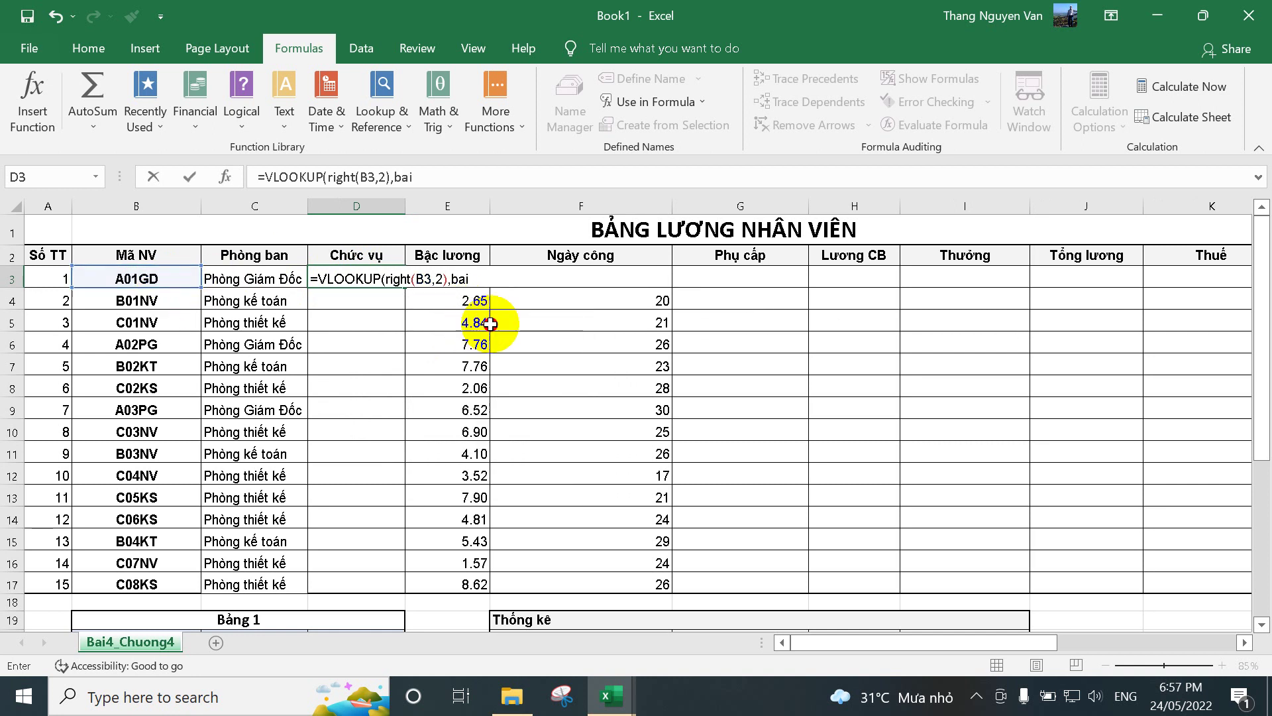
double_click(488, 325)
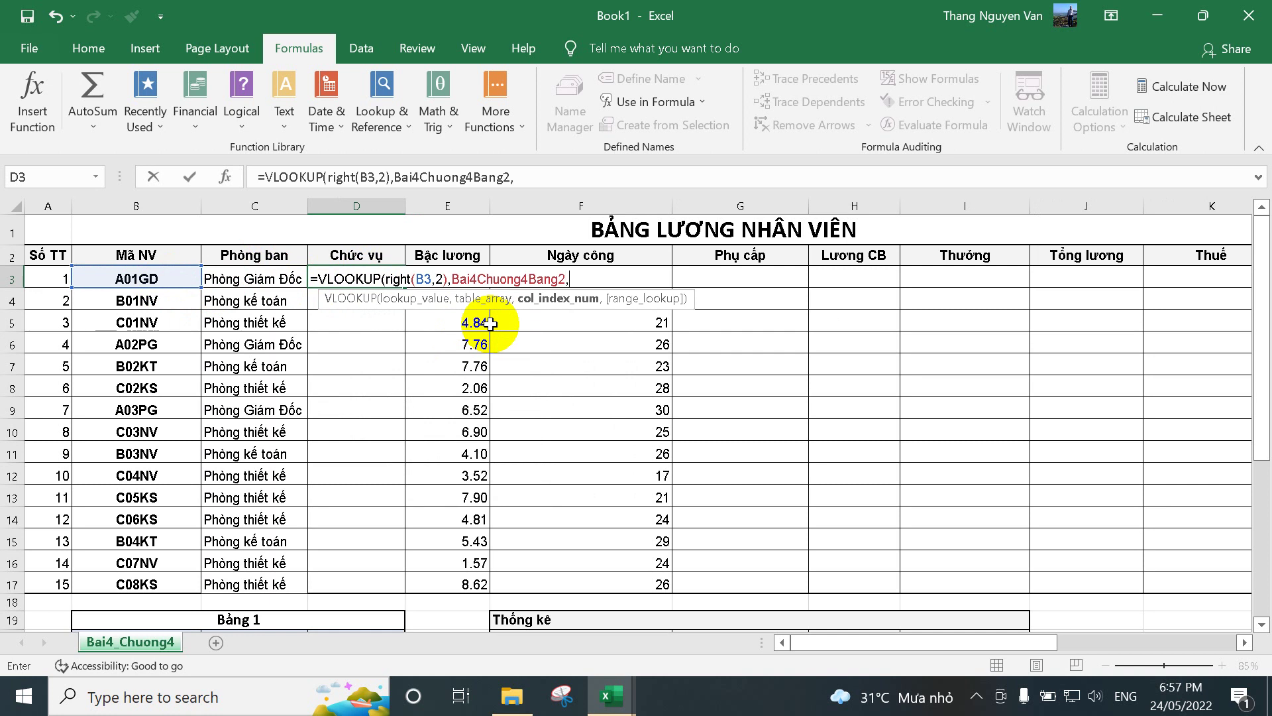
text(,)
scroll(464, 384, down, 6)
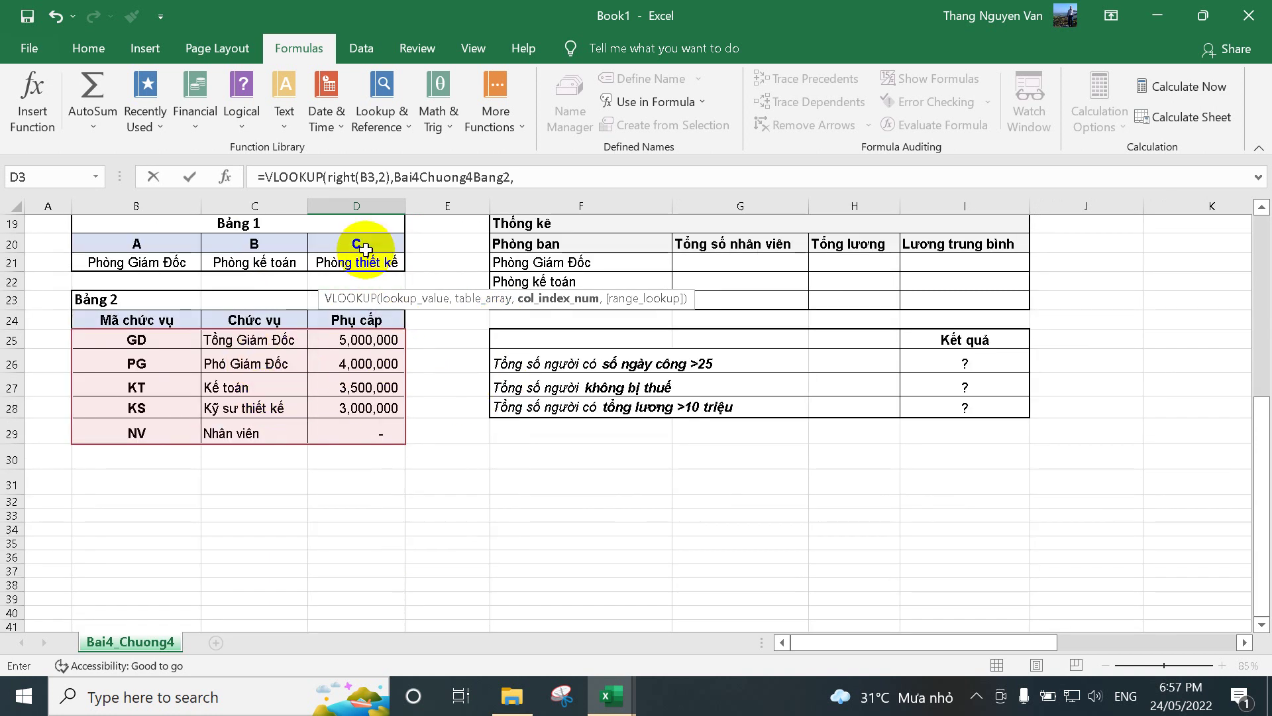
text(2,)
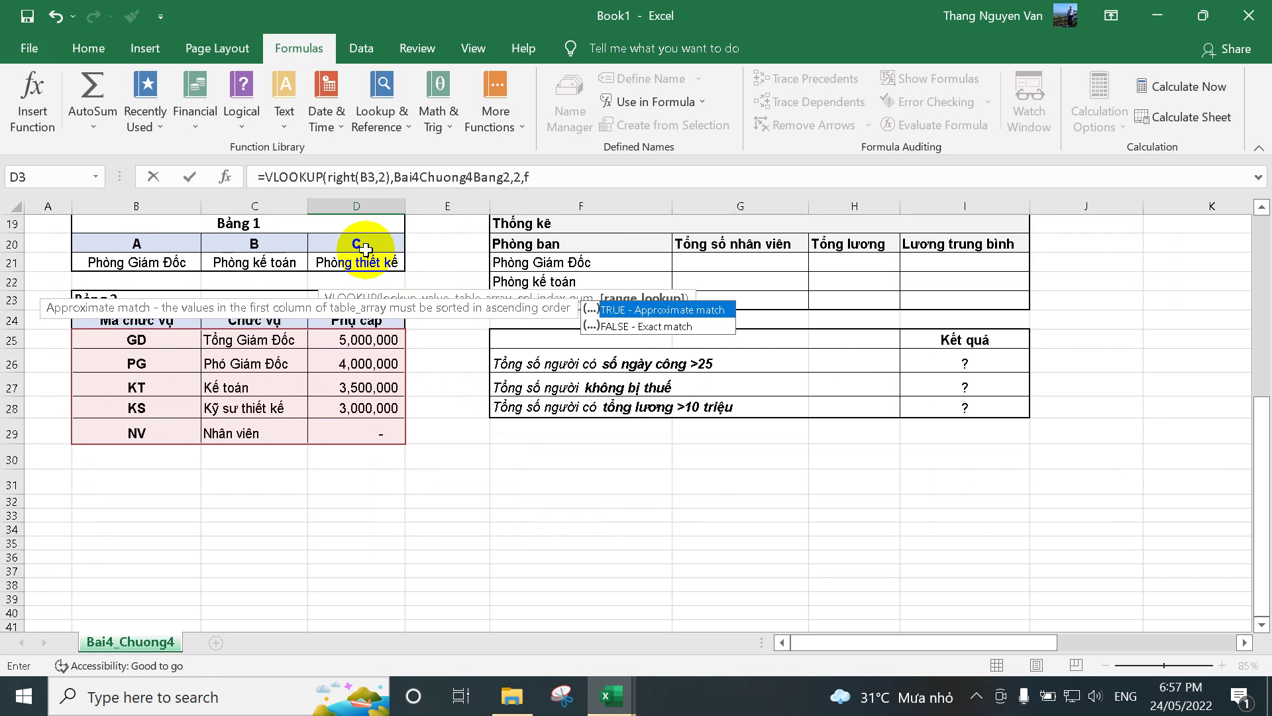
text(fal)
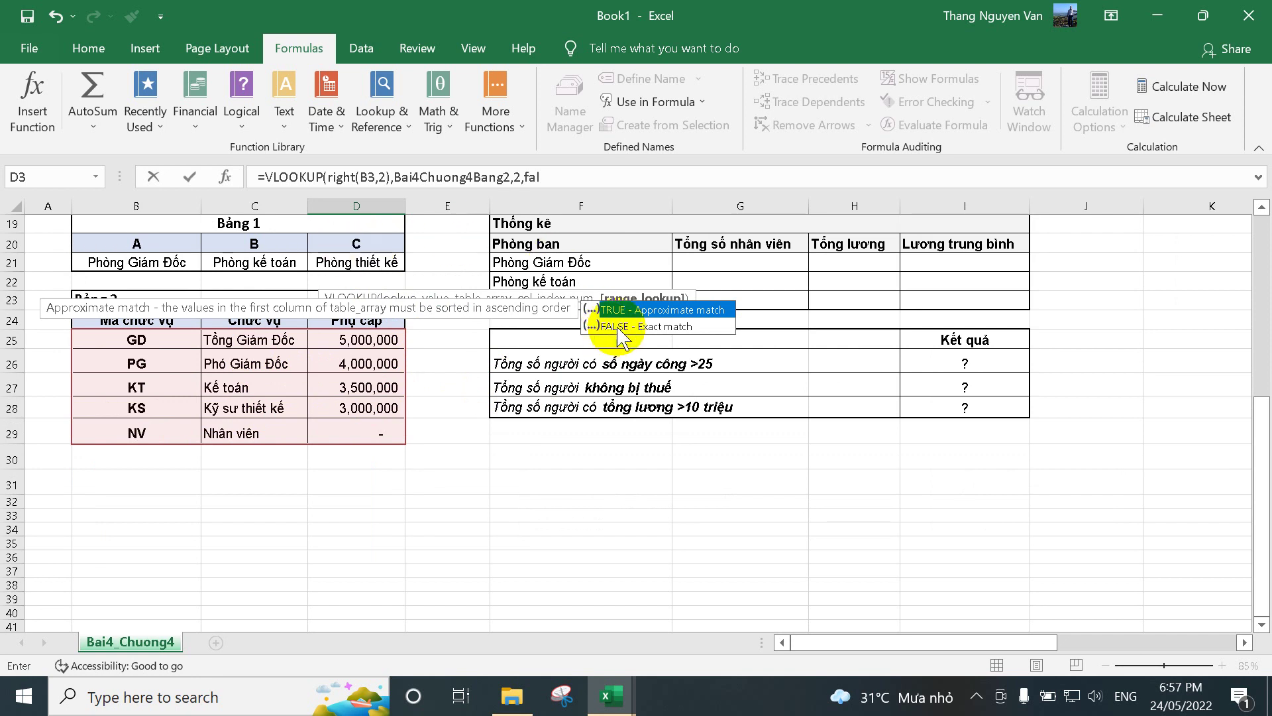
double_click(620, 322)
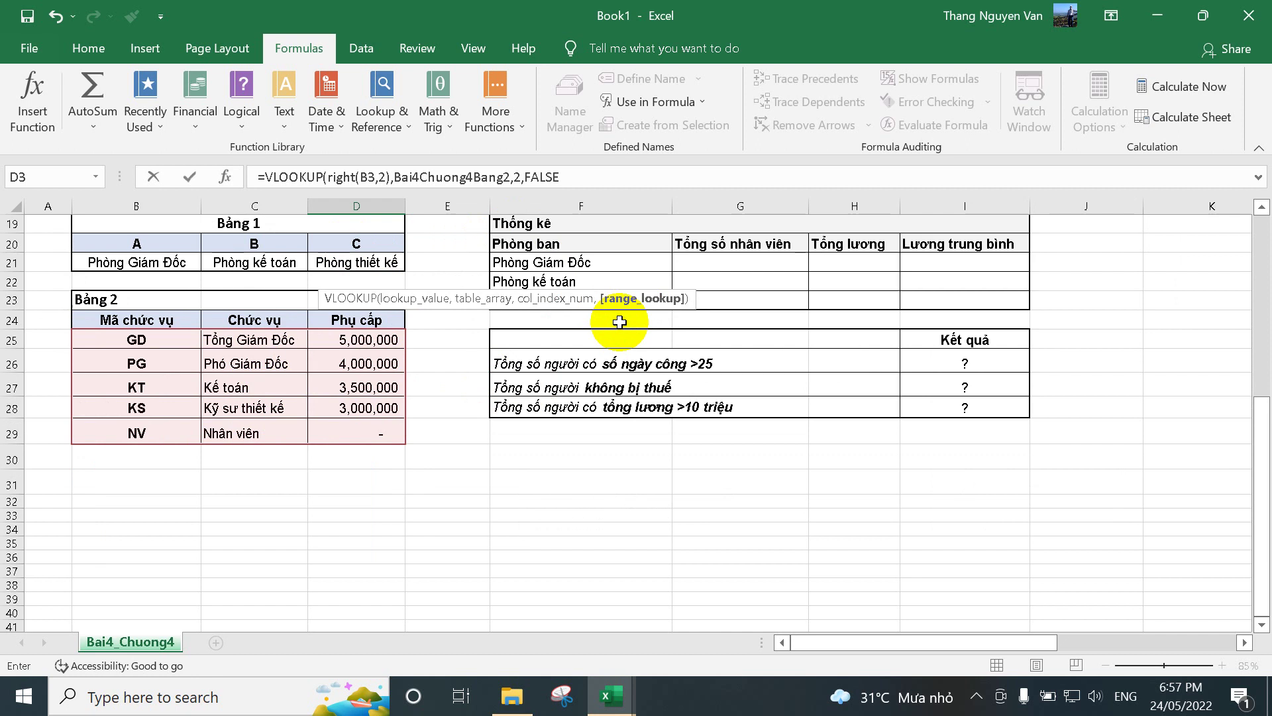
text())
key(Return)
Fill the VLOOKUP formula from D3 down the Chức vụ column to D17.
scroll(515, 237, up, 1)
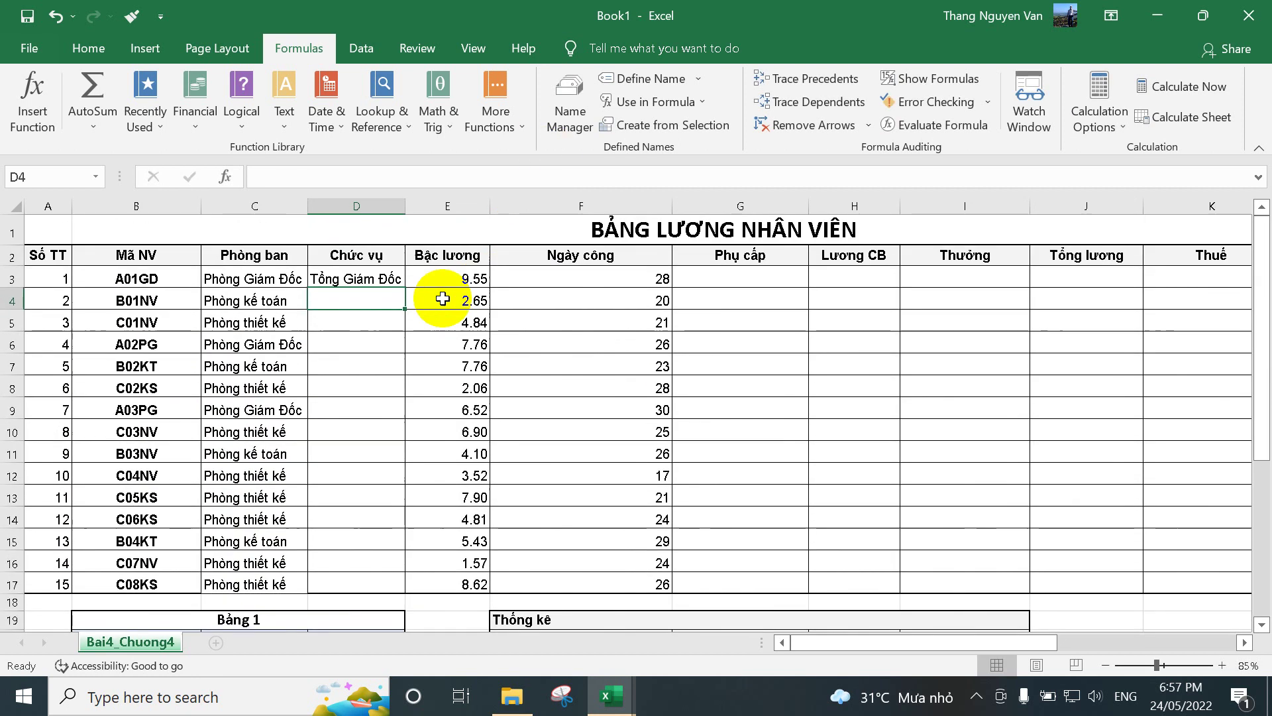
click(369, 278)
drag(378, 320, 358, 583)
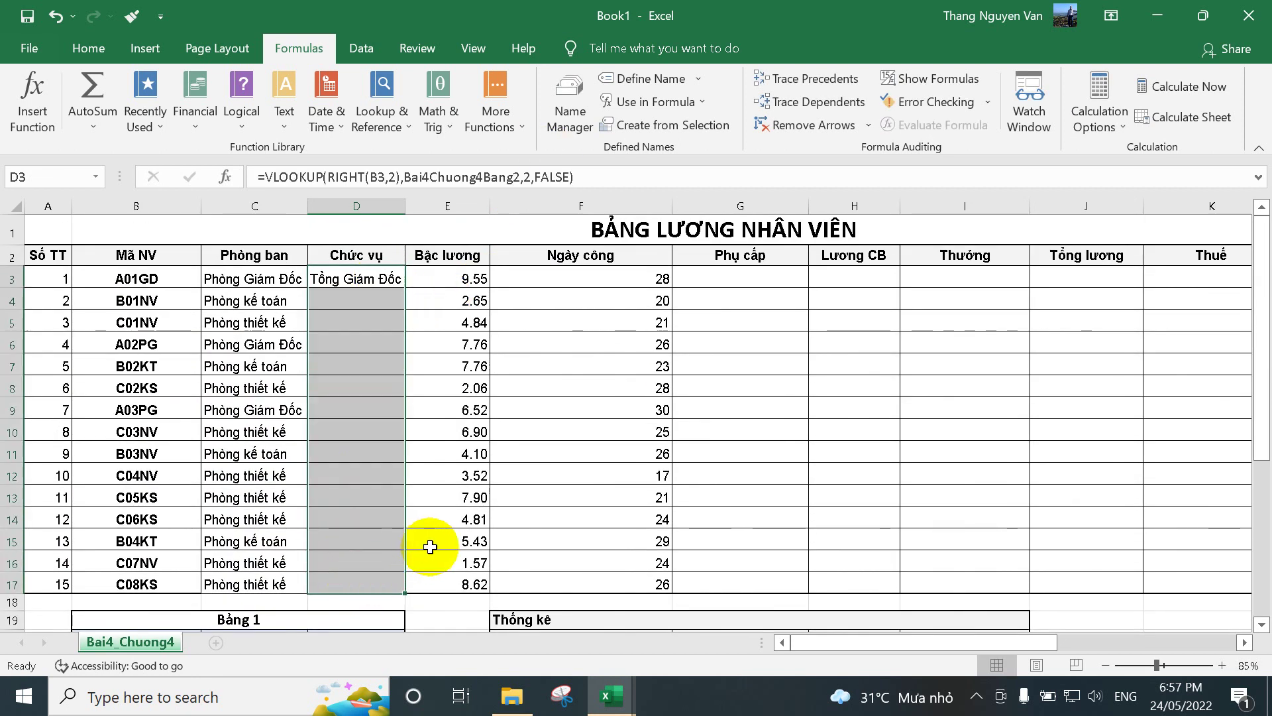
key(ctrl+d)
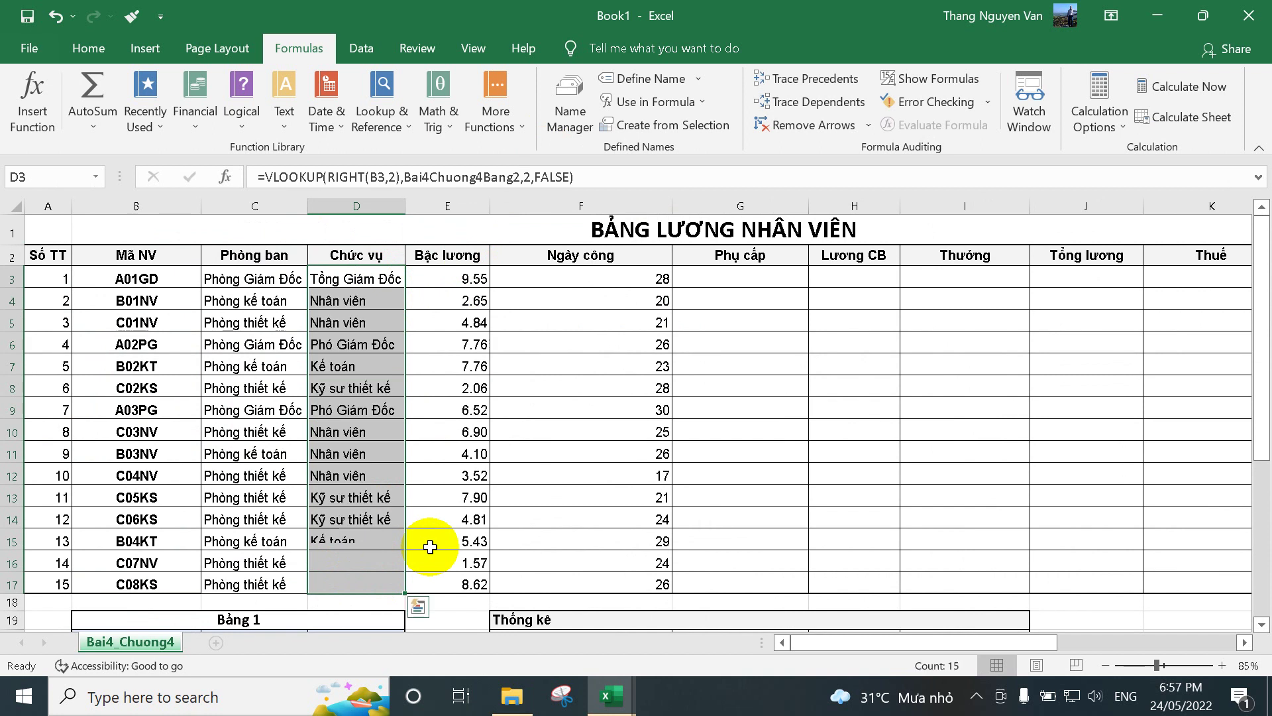
scroll(593, 434, down, 3)
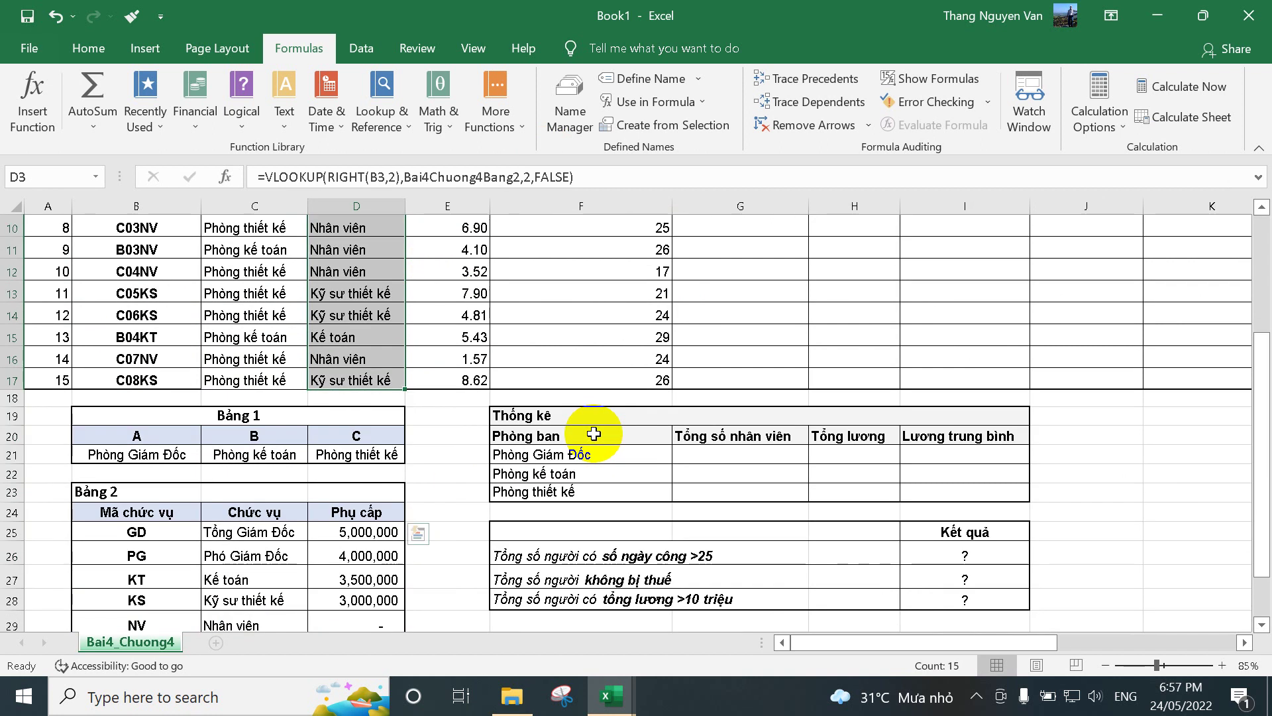
Review the salary table together with Bảng 1, Bảng 2 and the Thống kê tables below it.
scroll(594, 434, up, 3)
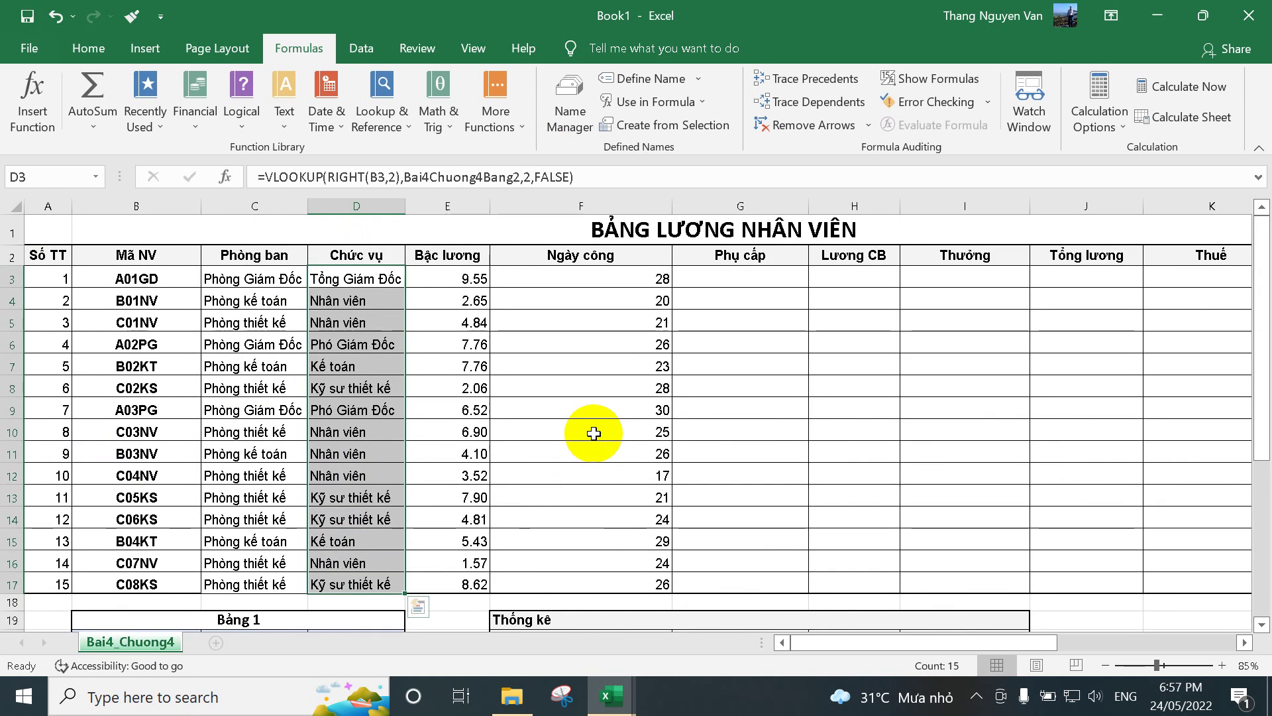
scroll(594, 434, down, 5)
scroll(590, 437, down, 6)
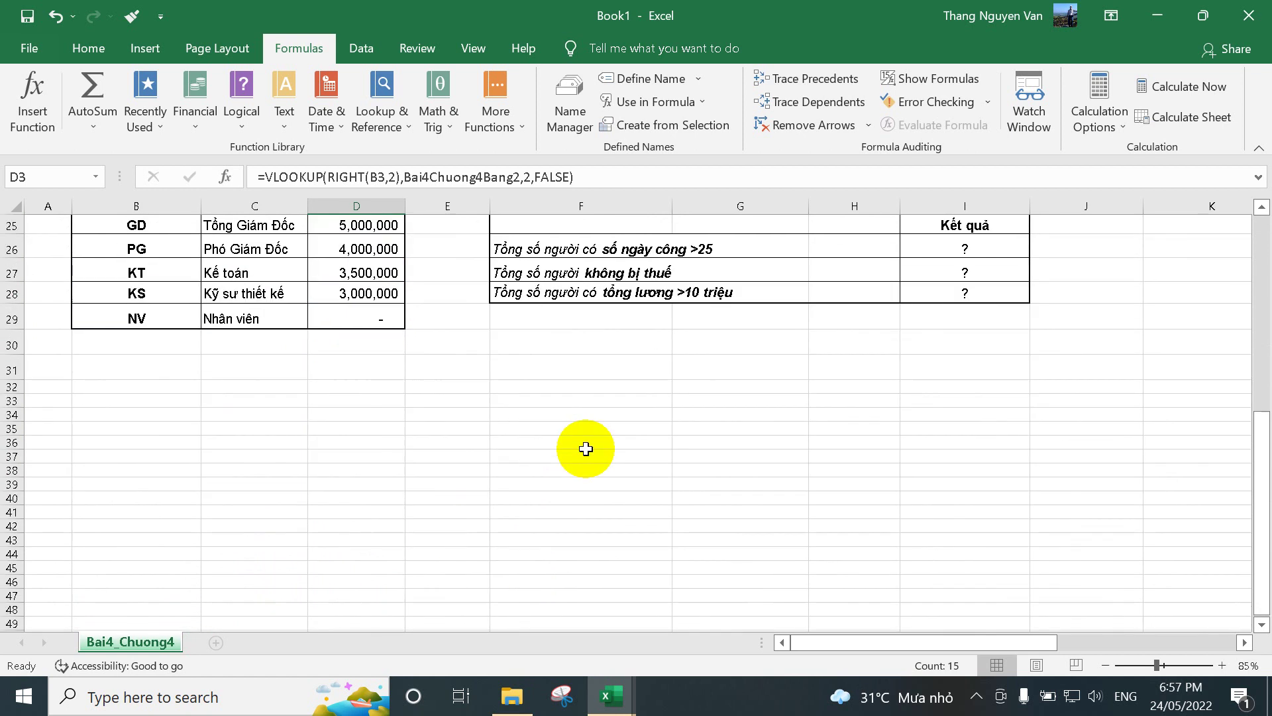
scroll(586, 449, down, 2)
scroll(586, 448, up, 10)
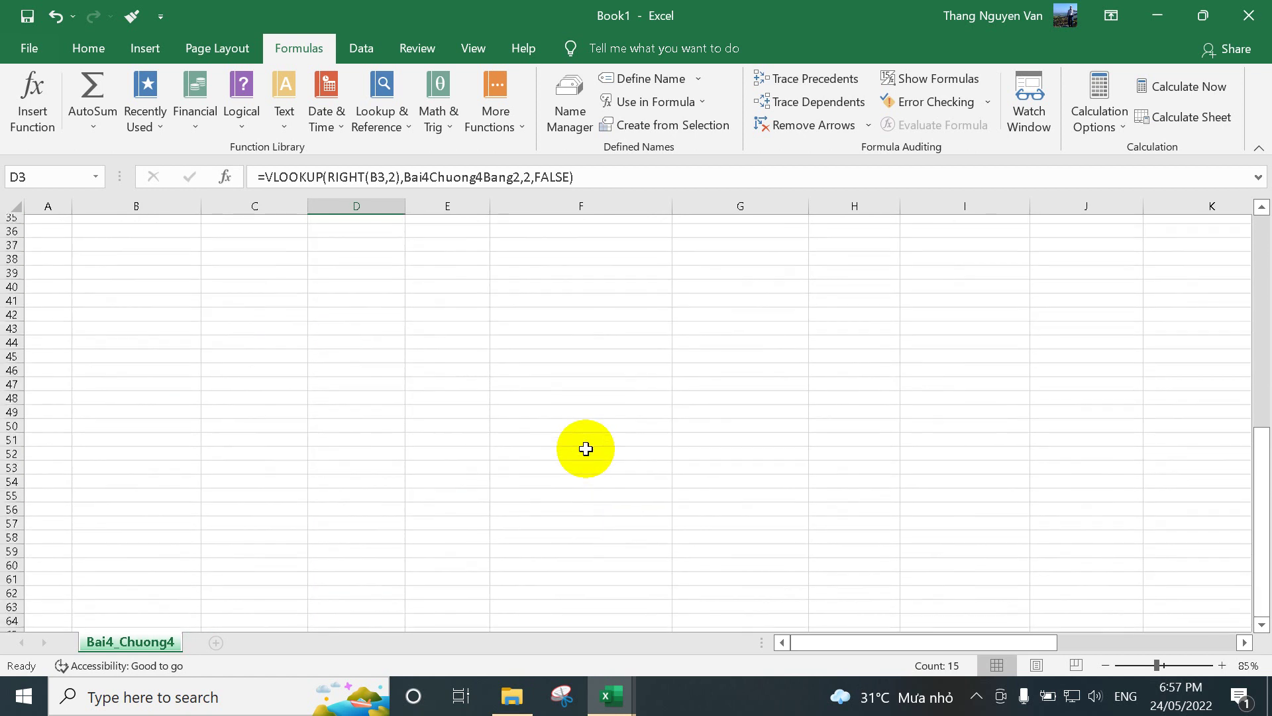
scroll(586, 448, up, 2)
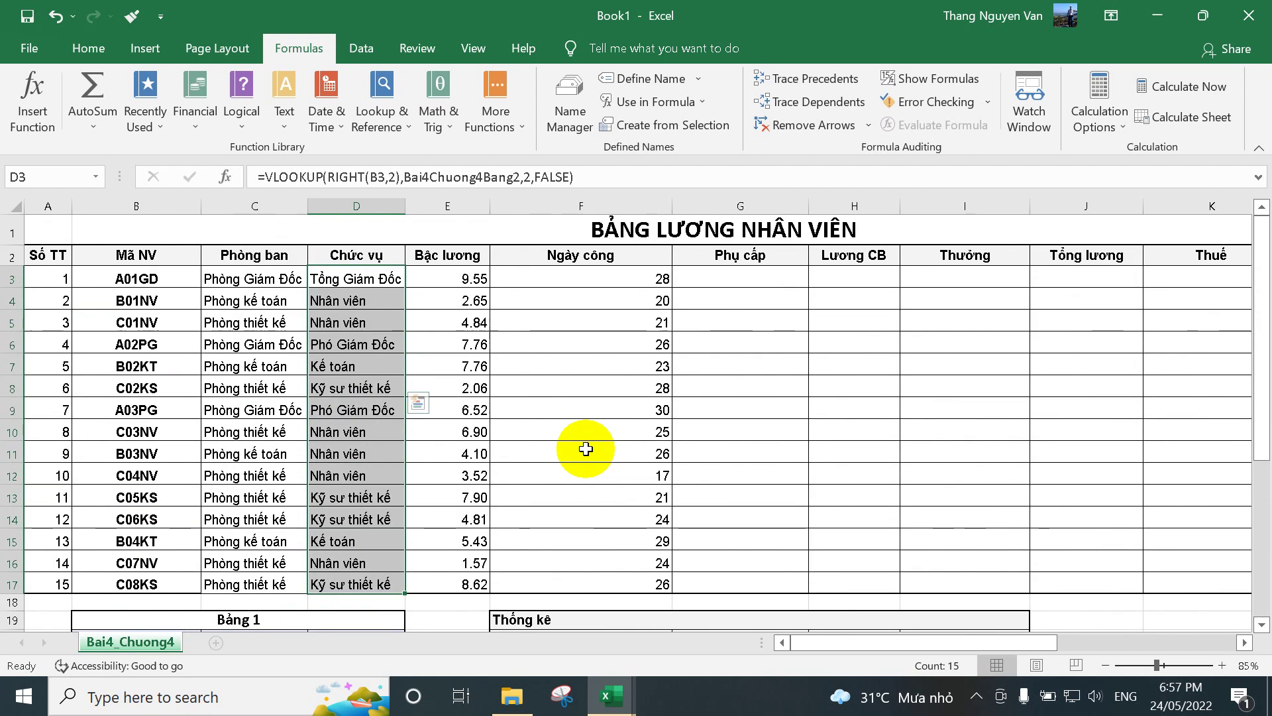
scroll(583, 446, down, 4)
scroll(755, 371, up, 4)
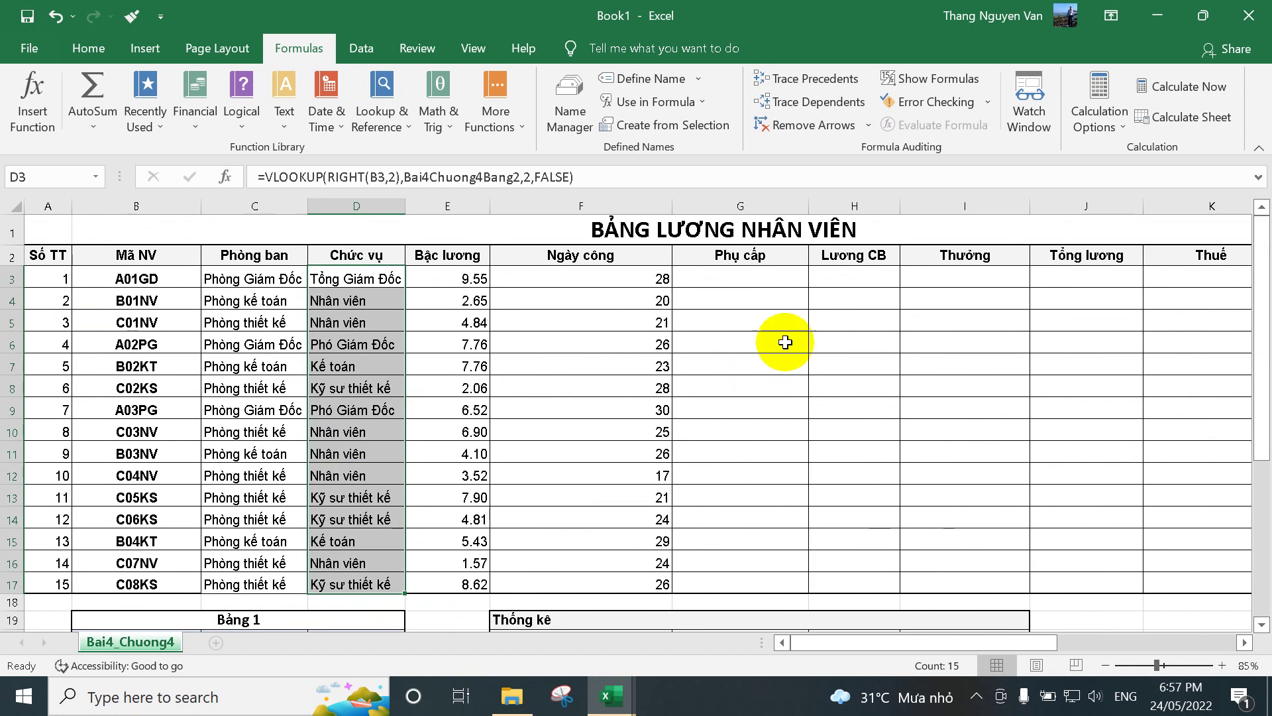
Copy the VLOOKUP formula text from D3 in the Chức vụ column into G3 of the Phụ cấp column, keeping the B3 reference.
click(365, 277)
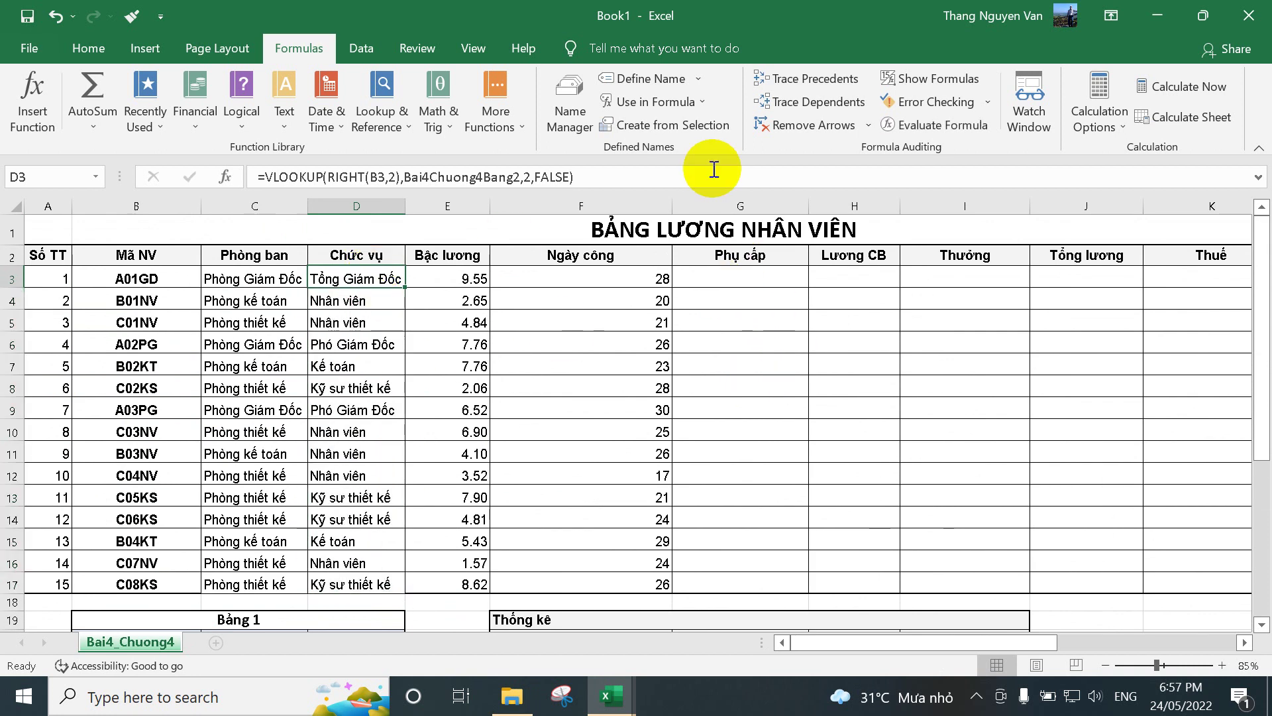
click(645, 173)
drag(645, 174, 263, 167)
key(ctrl+c)
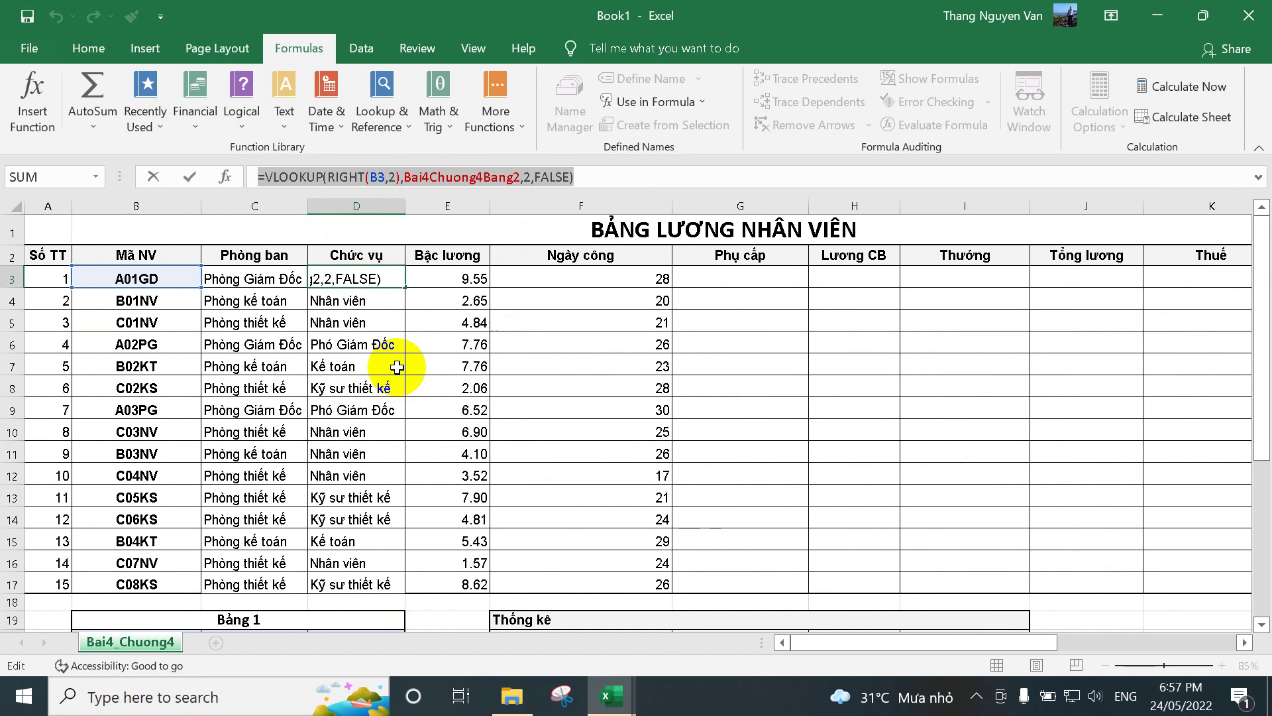
key(Escape)
scroll(480, 481, down, 6)
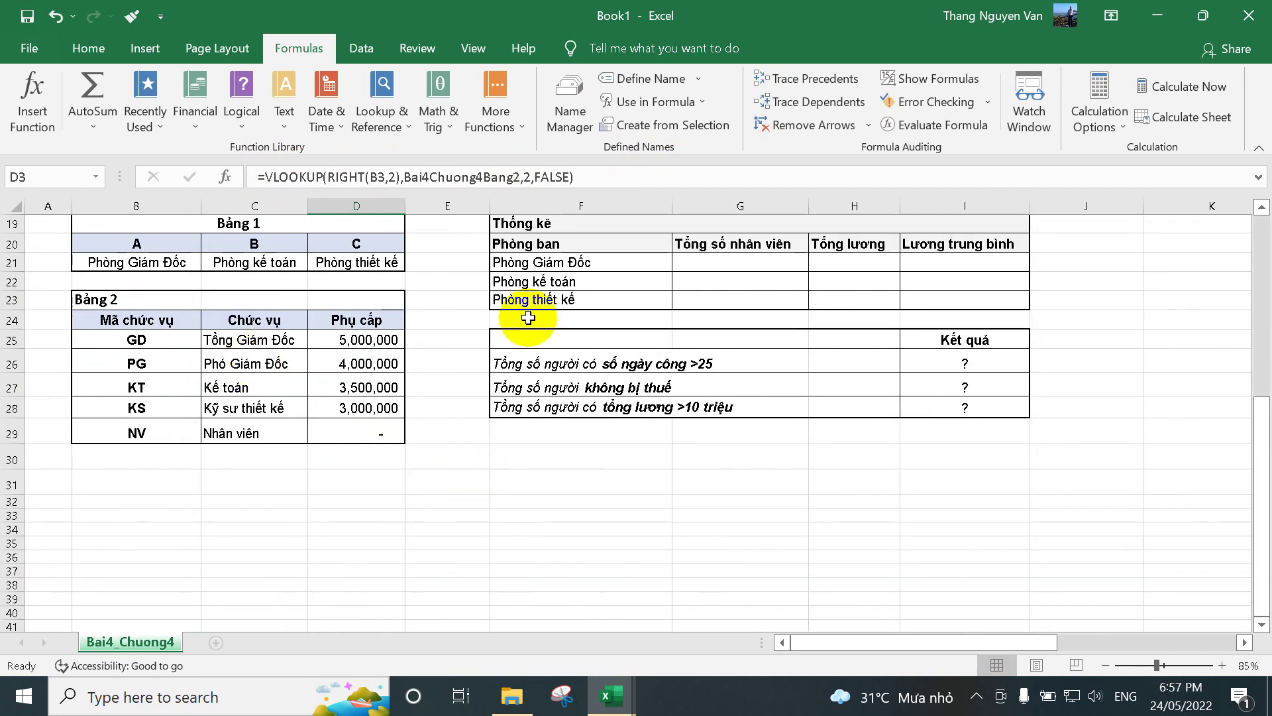
scroll(1013, 249, up, 6)
click(760, 279)
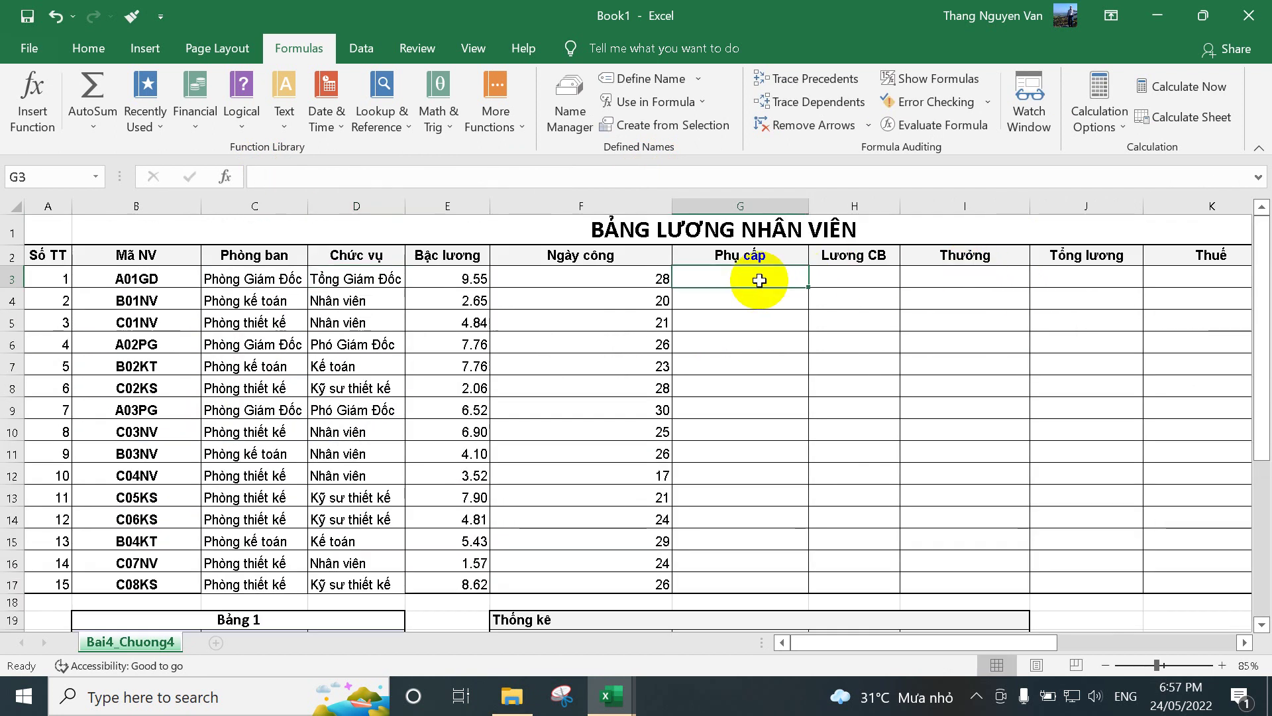
click(434, 183)
key(ctrl+v)
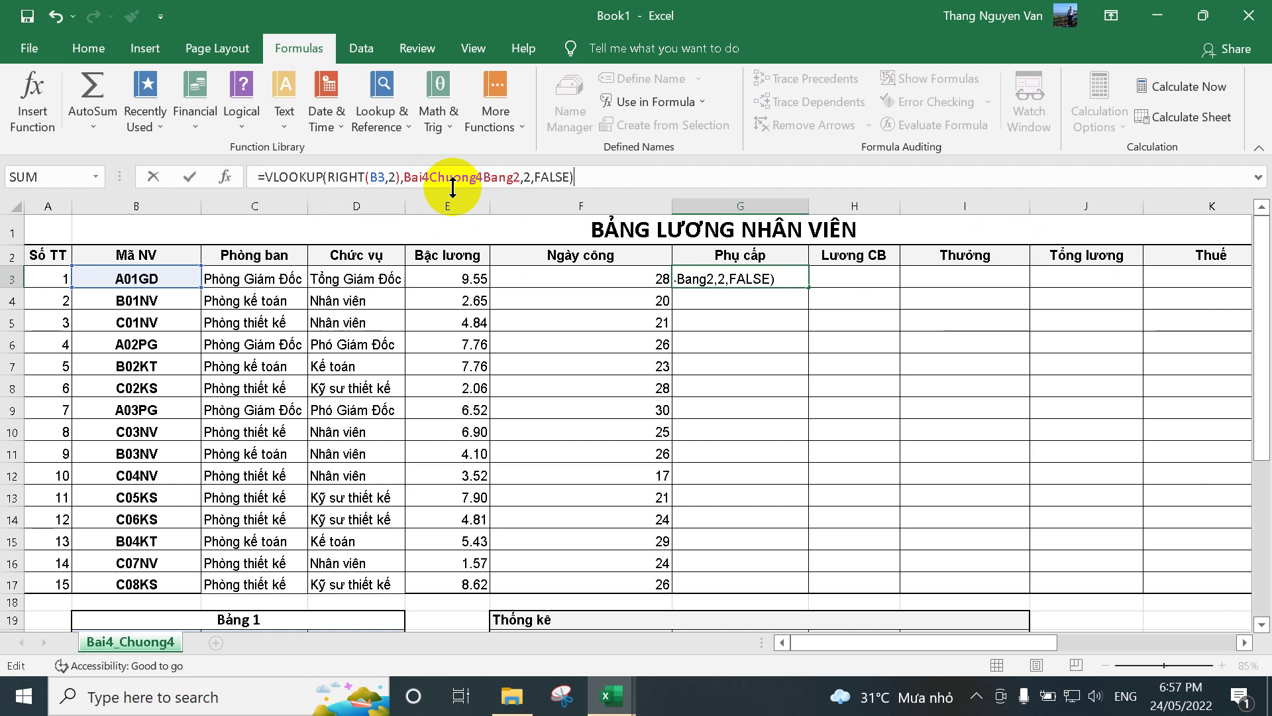
Set the column index of the VLOOKUP in G3 to 3 and fill the formula down the Phụ cấp column to G17.
click(530, 180)
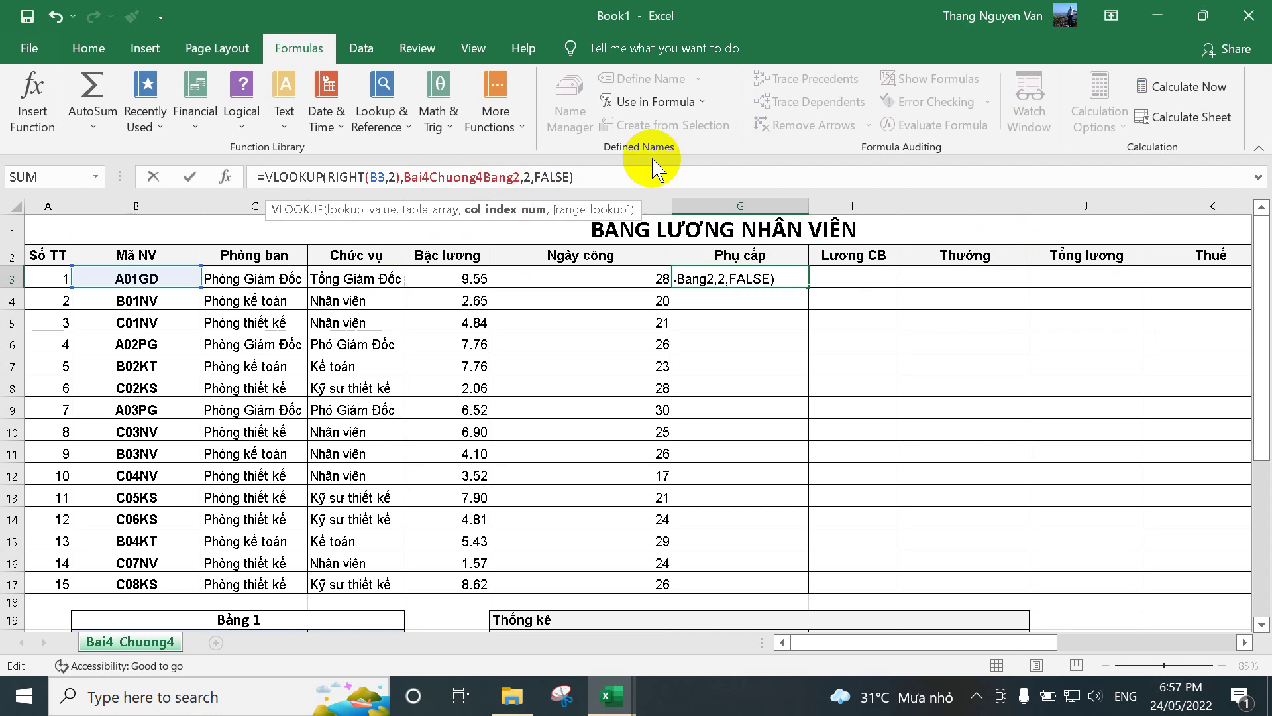
key(BackSpace)
text(3)
key(Return)
click(804, 282)
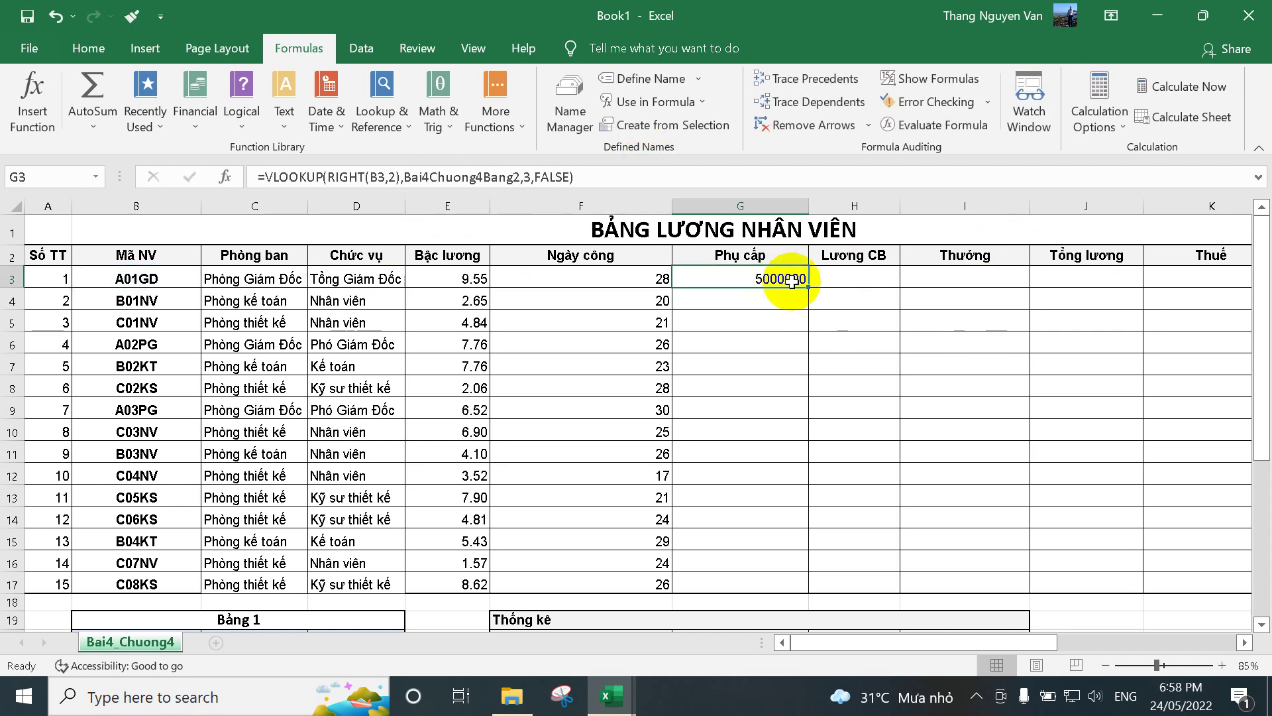
double_click(807, 285)
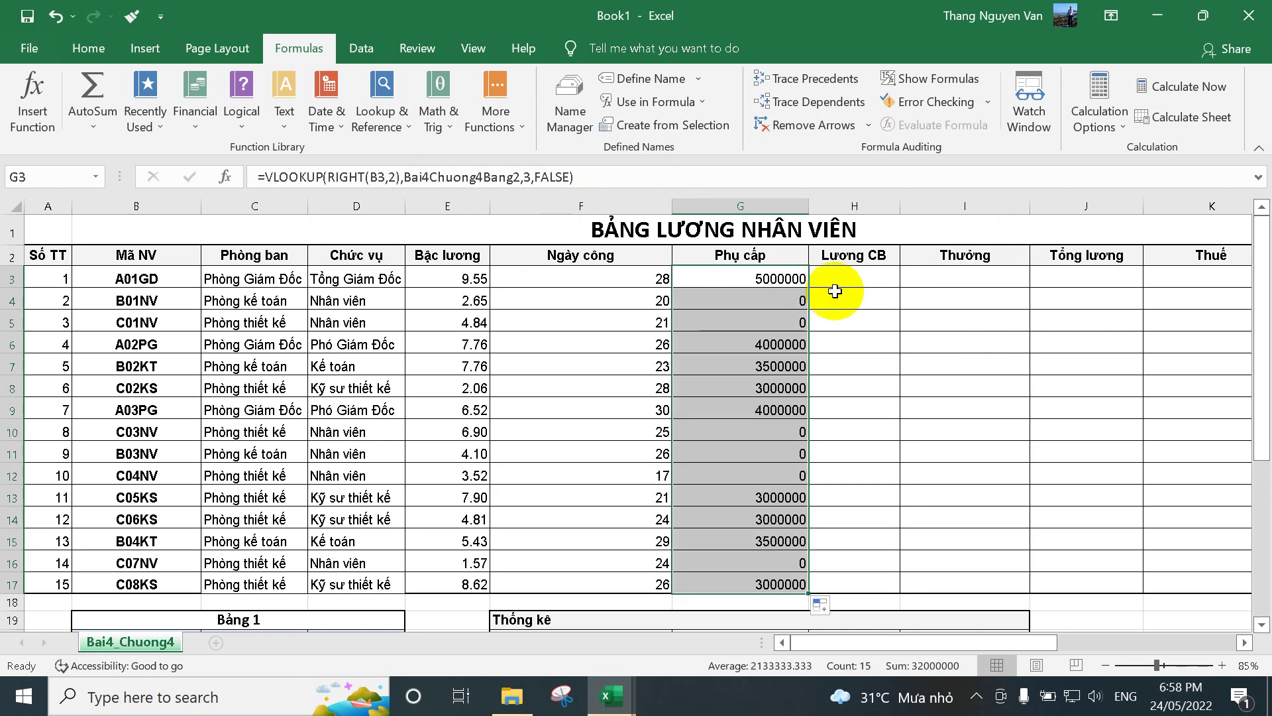
Start a formula in H3 of the Lương CB column with 1200000 as the first factor of a multiplication.
click(853, 276)
scroll(766, 316, down, 2)
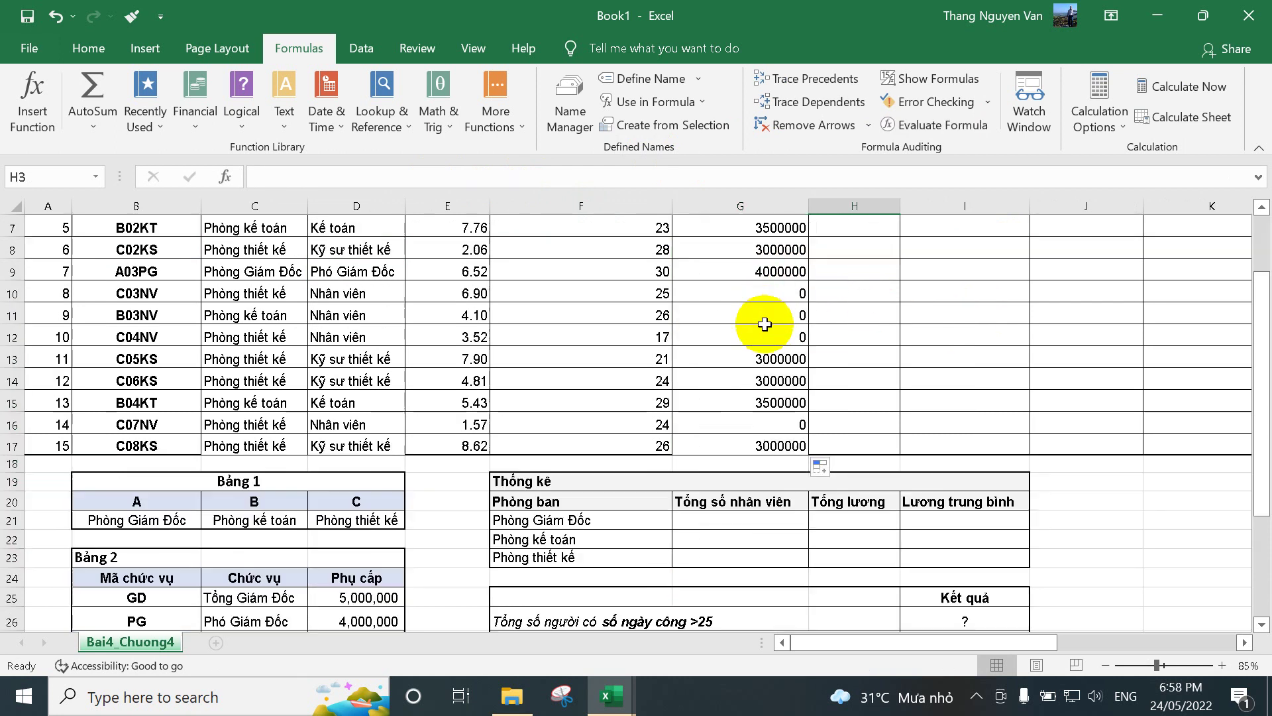
scroll(822, 306, up, 2)
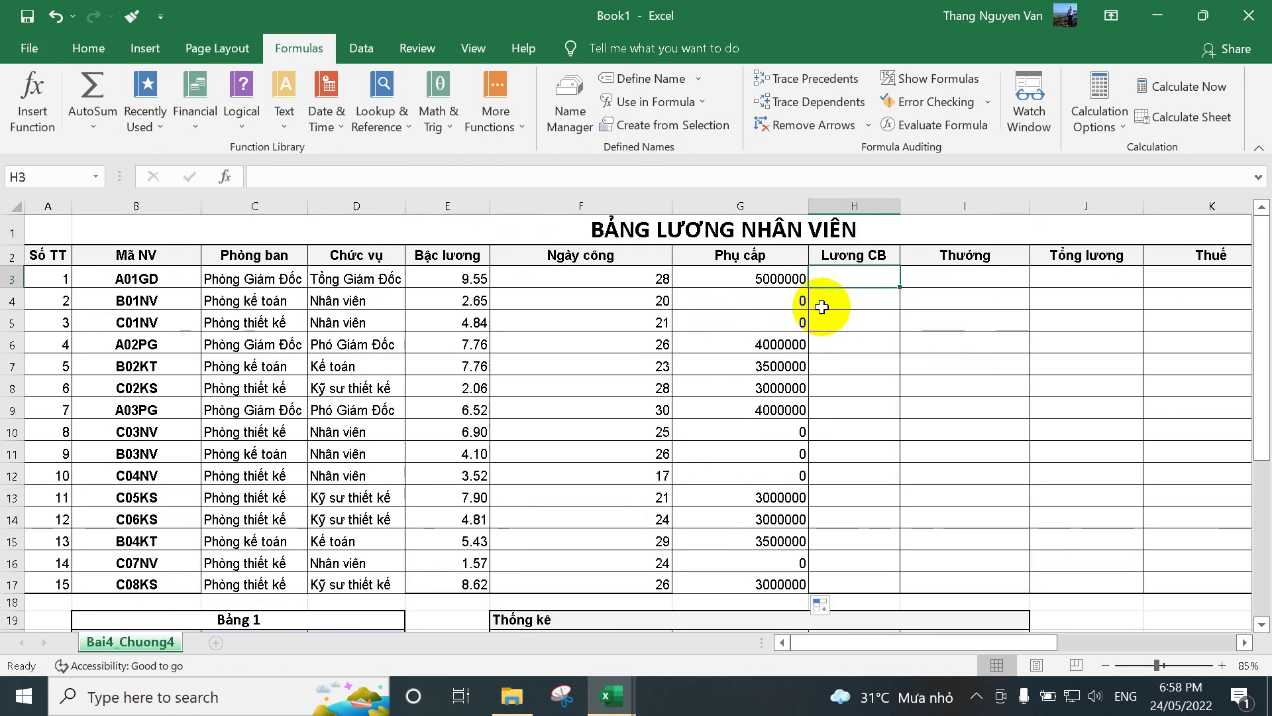
text(=)
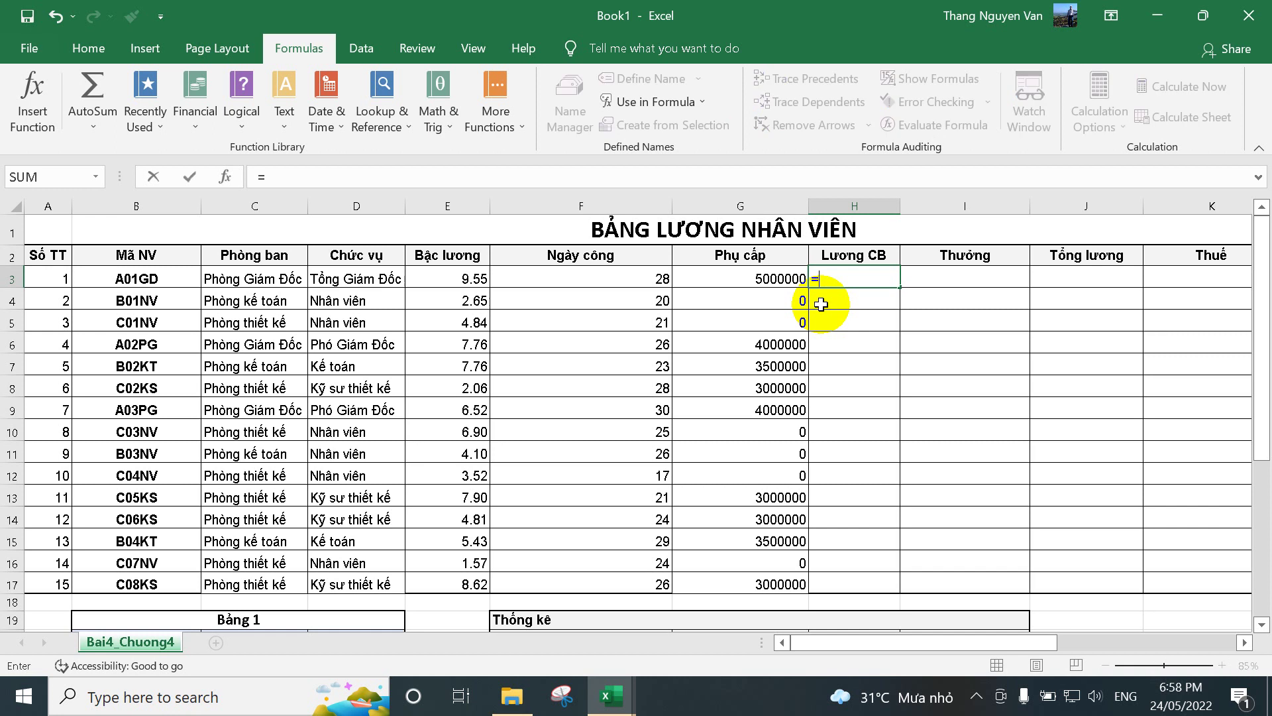
text(1000000)
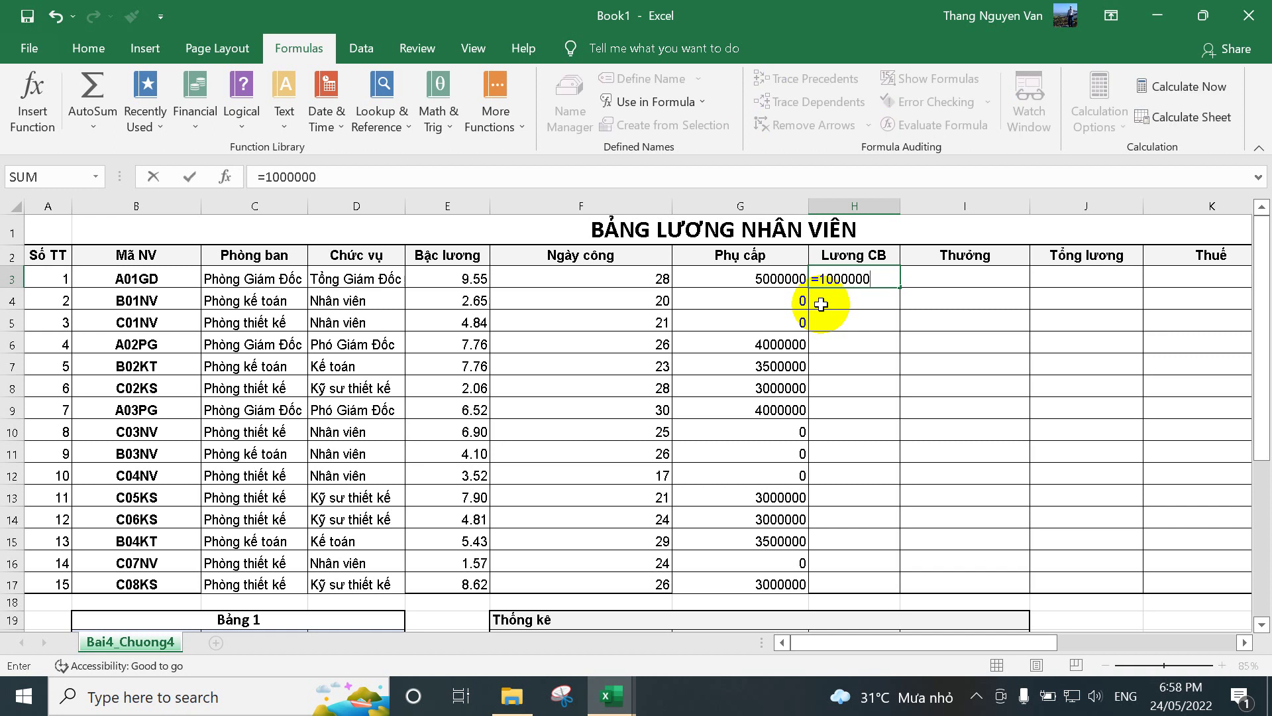
key(BackSpace)
key(BackSpace)
key(BackSpace)
key(BackSpace)
key(BackSpace)
key(BackSpace)
text(200000*)
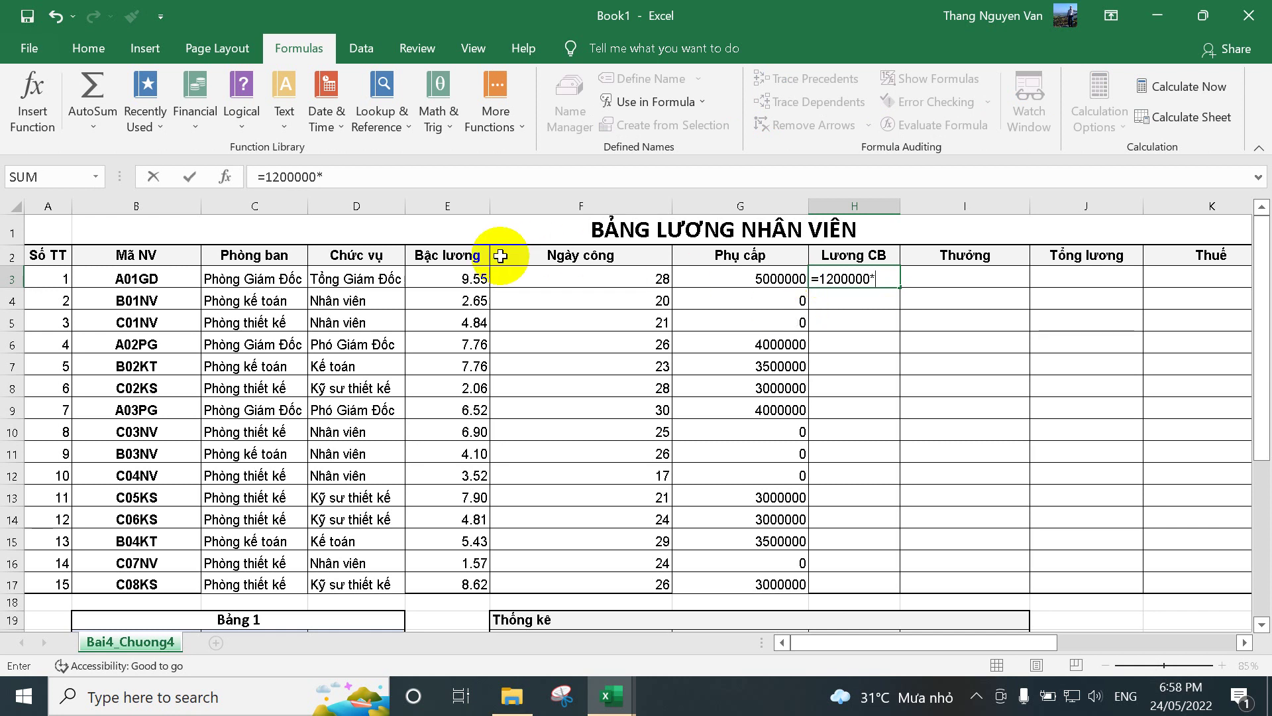
Extend the H3 formula by multiplying with Bậc lương E3 and Ngày công F3 and dividing by 26.
click(481, 277)
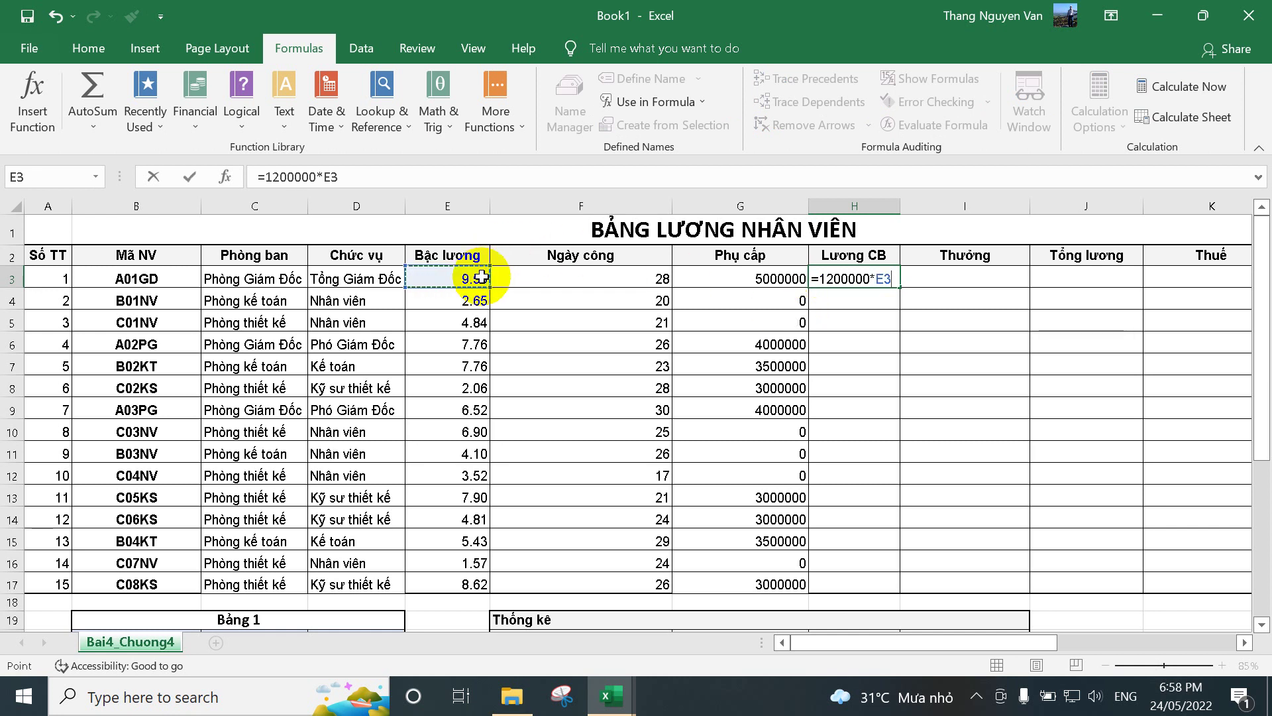
text(*)
click(636, 276)
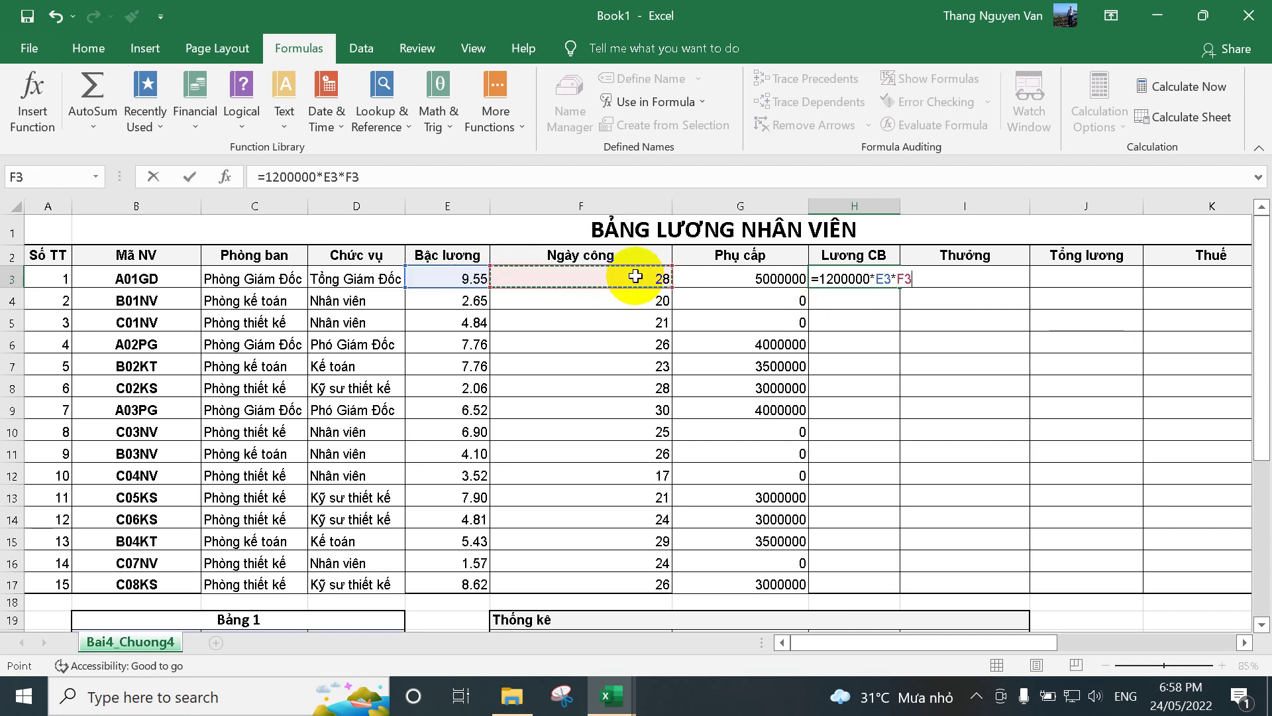
text(/26)
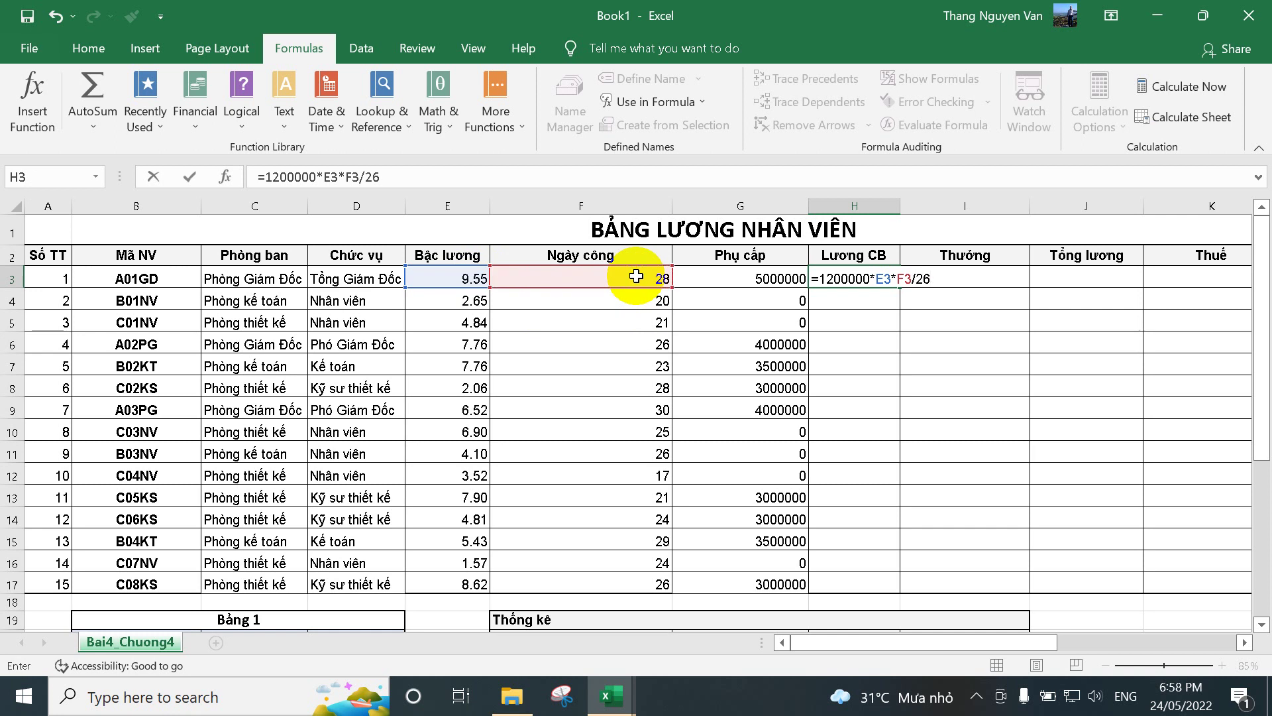
Wrap the H3 formula in ROUND with -3 as the number of digits and fill it down the Lương CB column to H17.
click(815, 278)
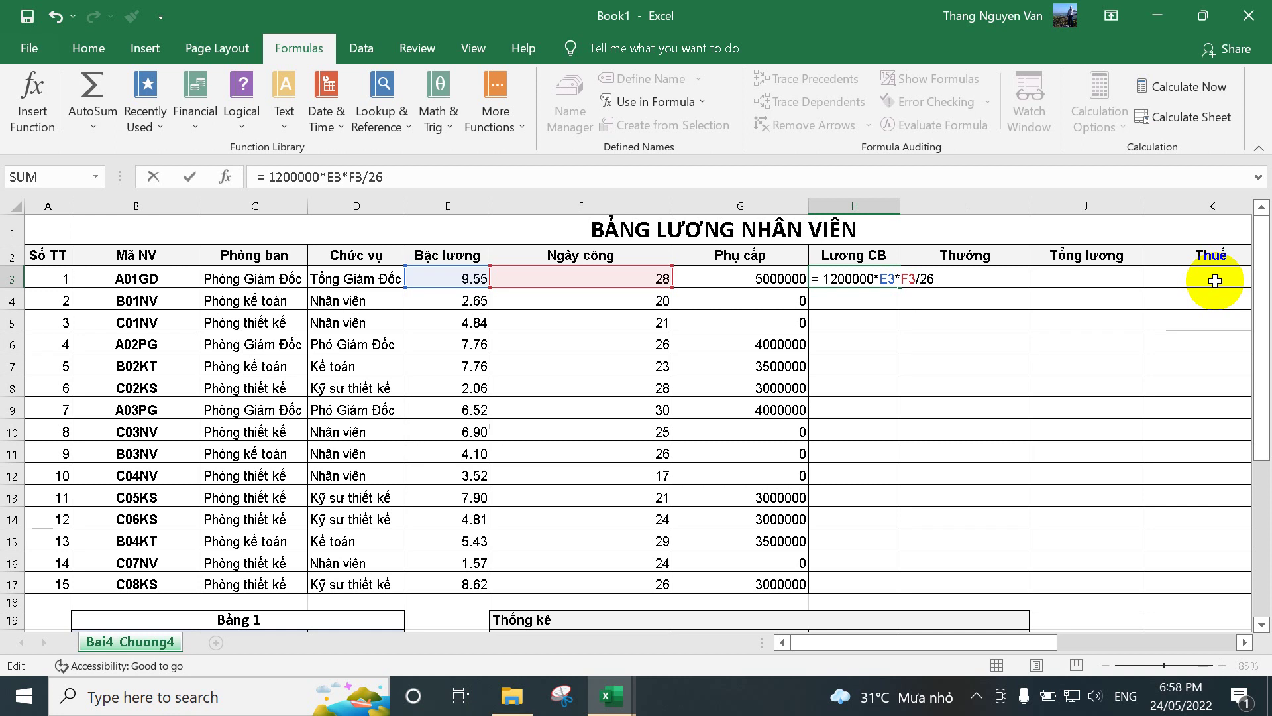
click(265, 177)
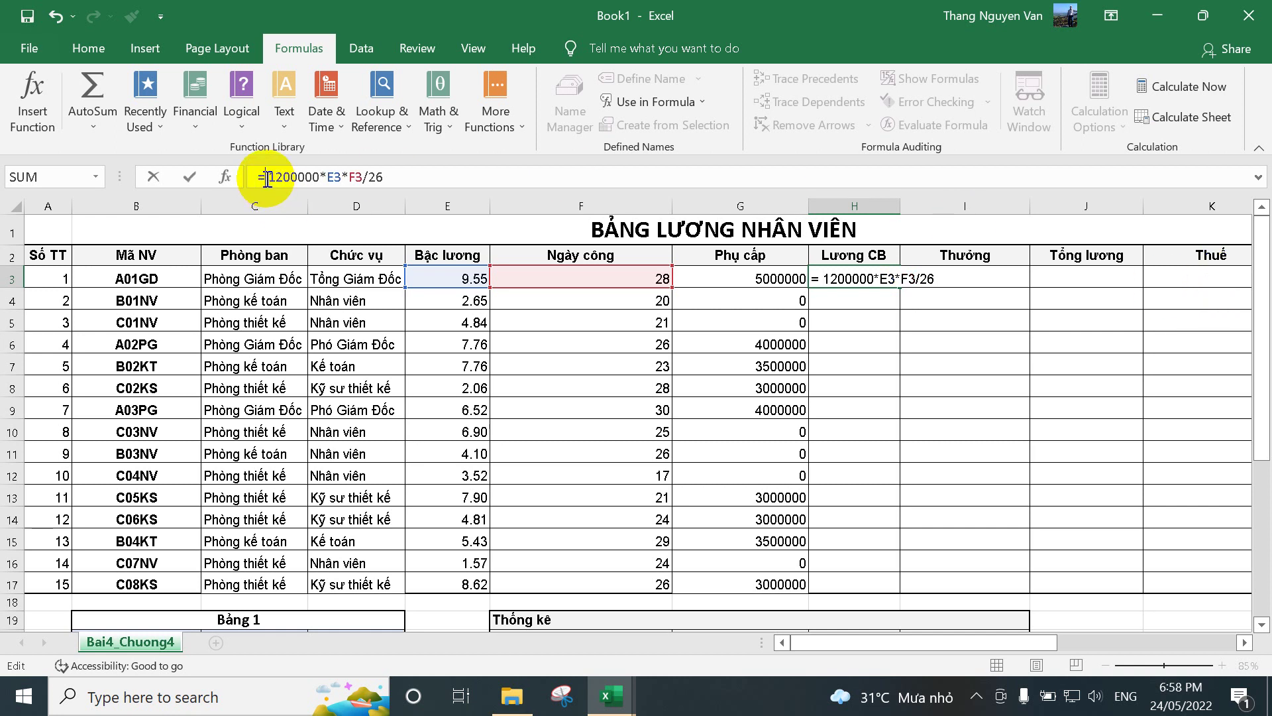
text(roun)
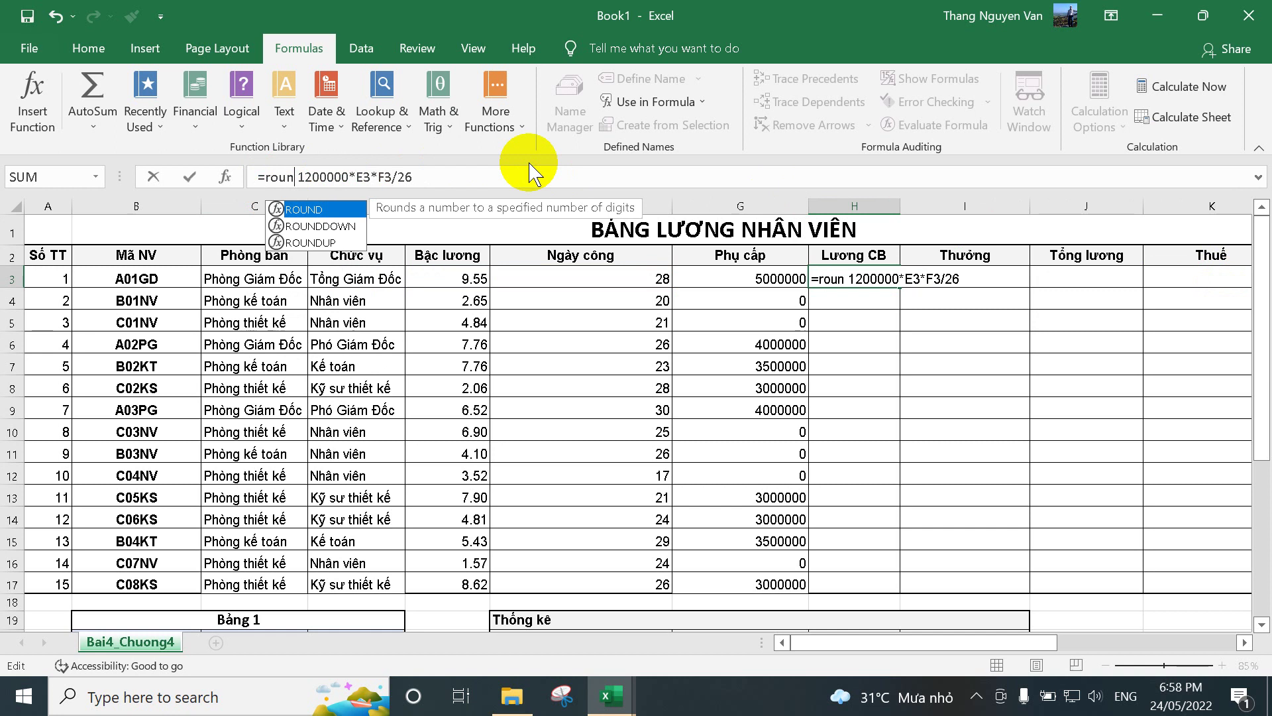
text(d()
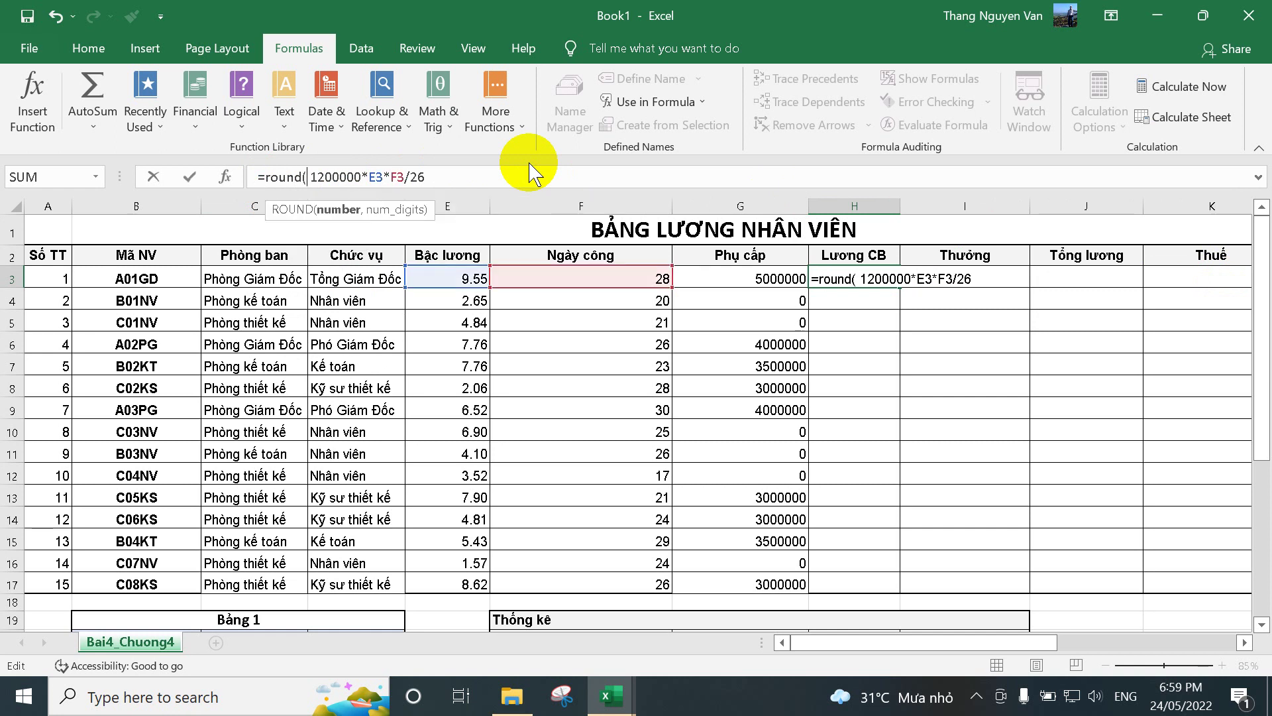
click(442, 182)
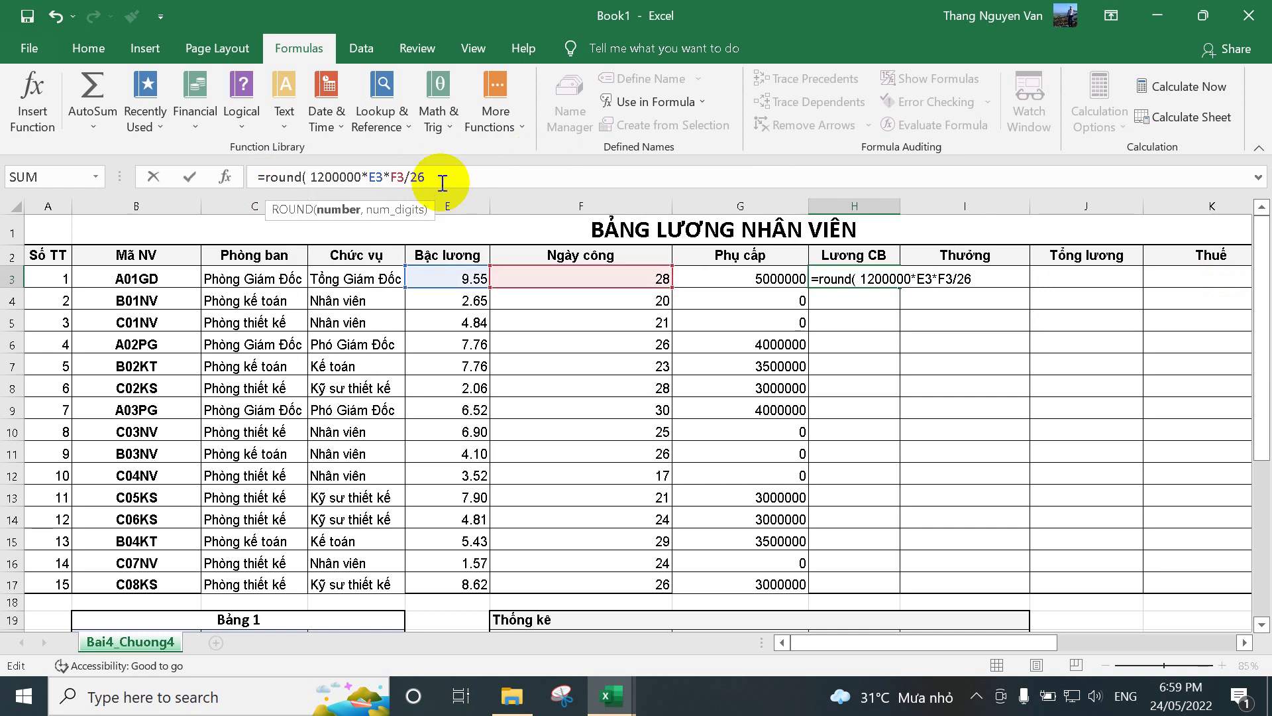
text(,-3)
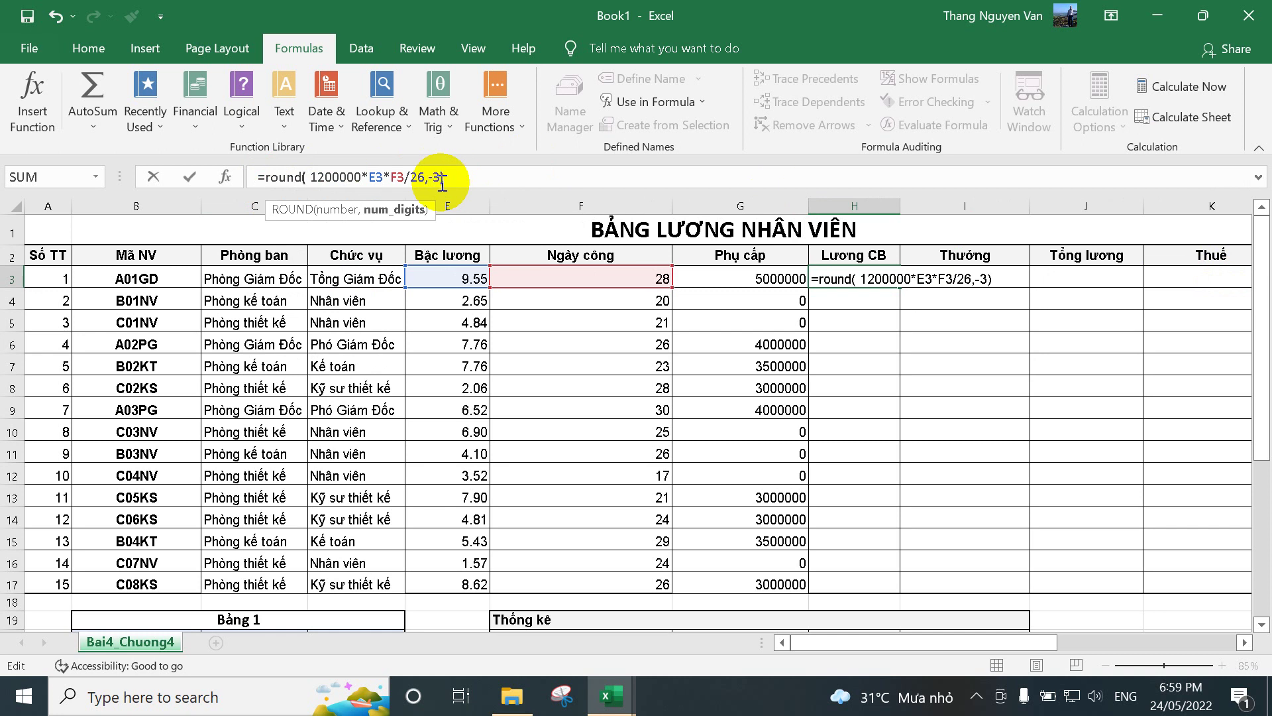
text())
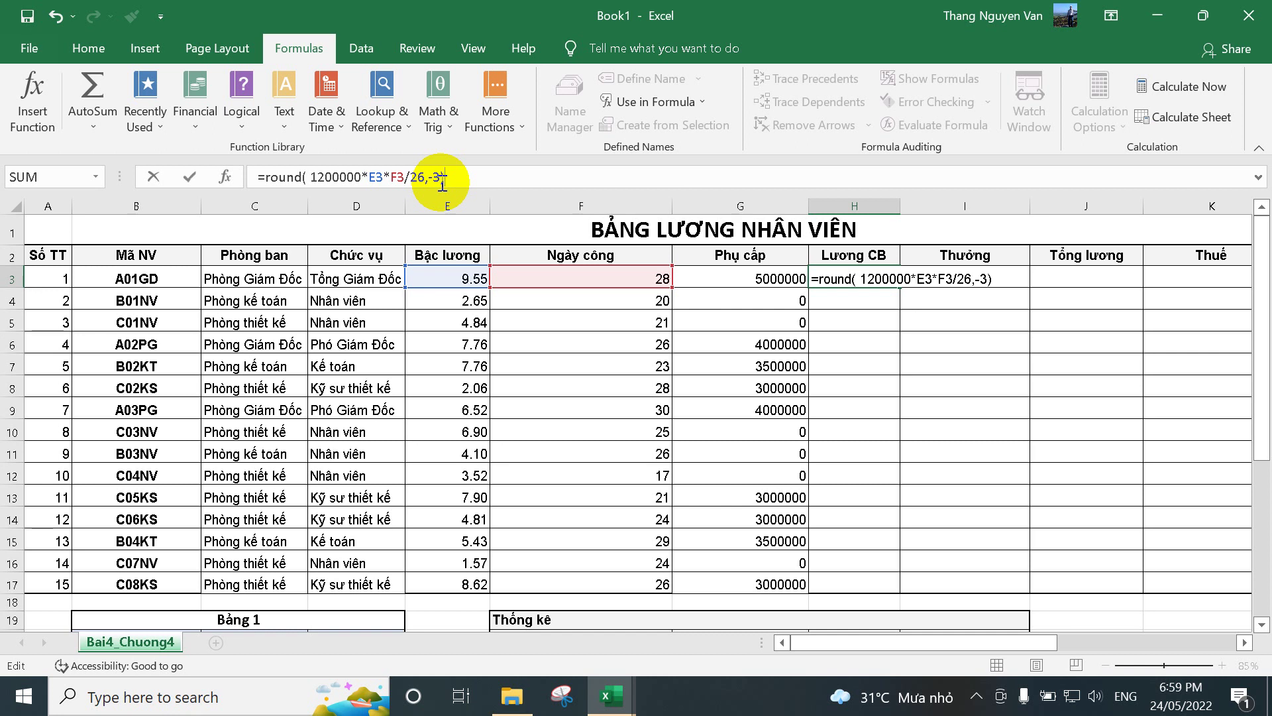
key(Return)
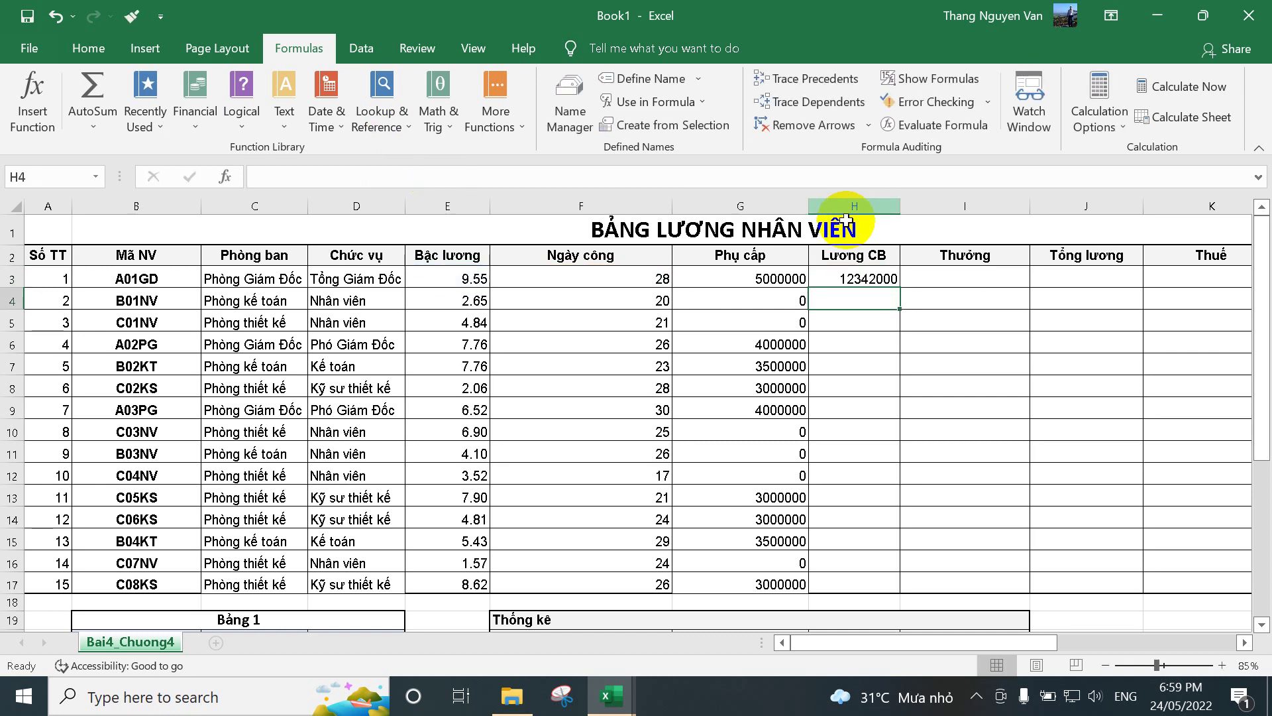
click(865, 277)
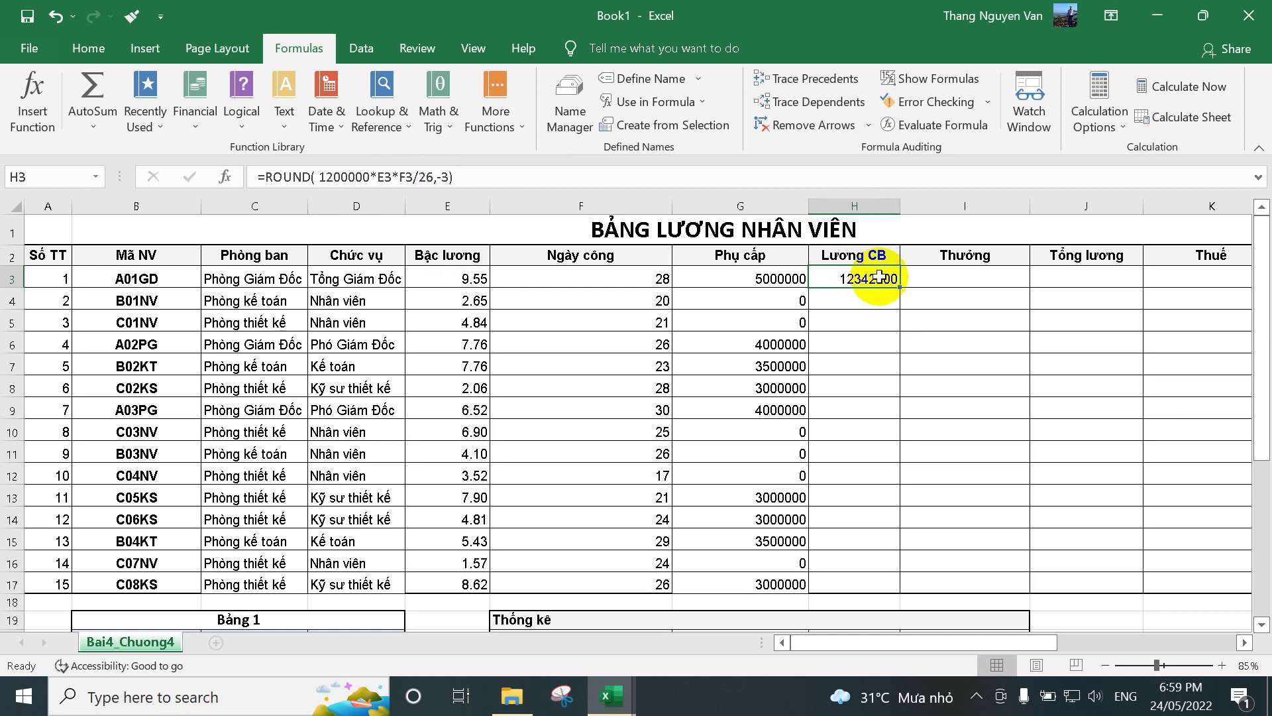
drag(899, 286, 889, 582)
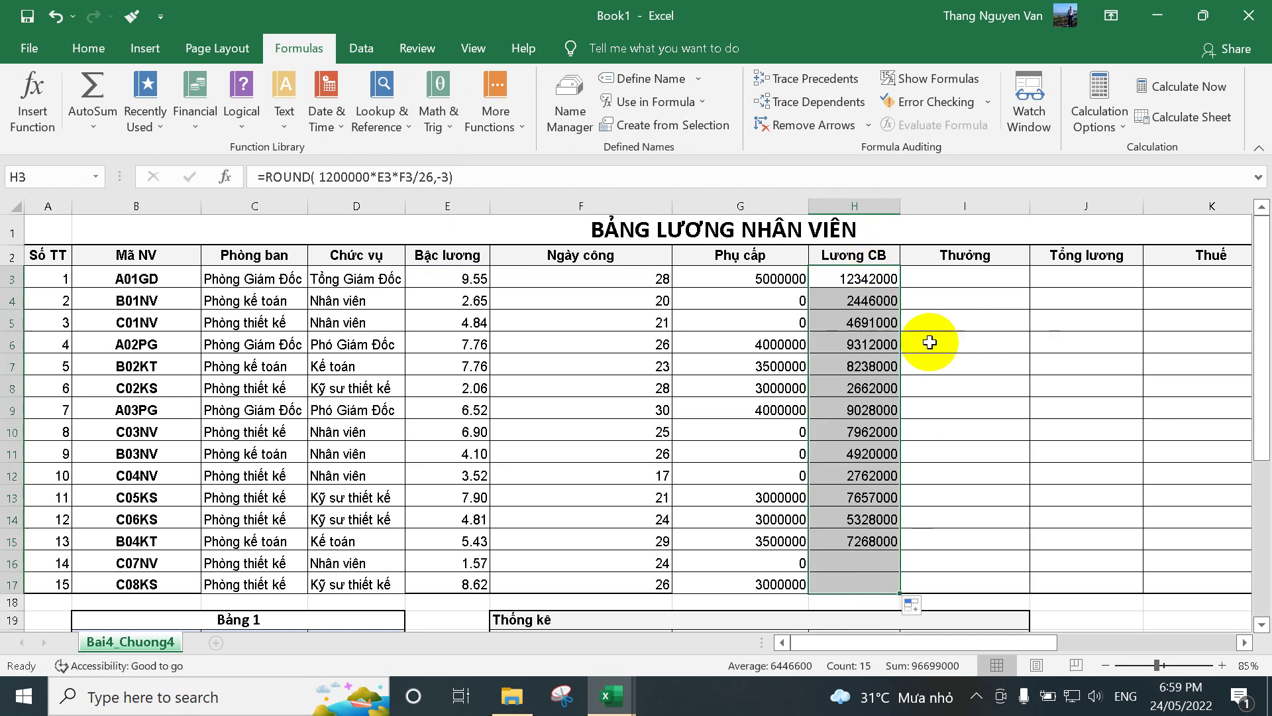
Start a formula in I3 of the Thưởng column with Ngày công F3 minus 26, enclosed in parentheses.
click(936, 278)
scroll(952, 322, down, 1)
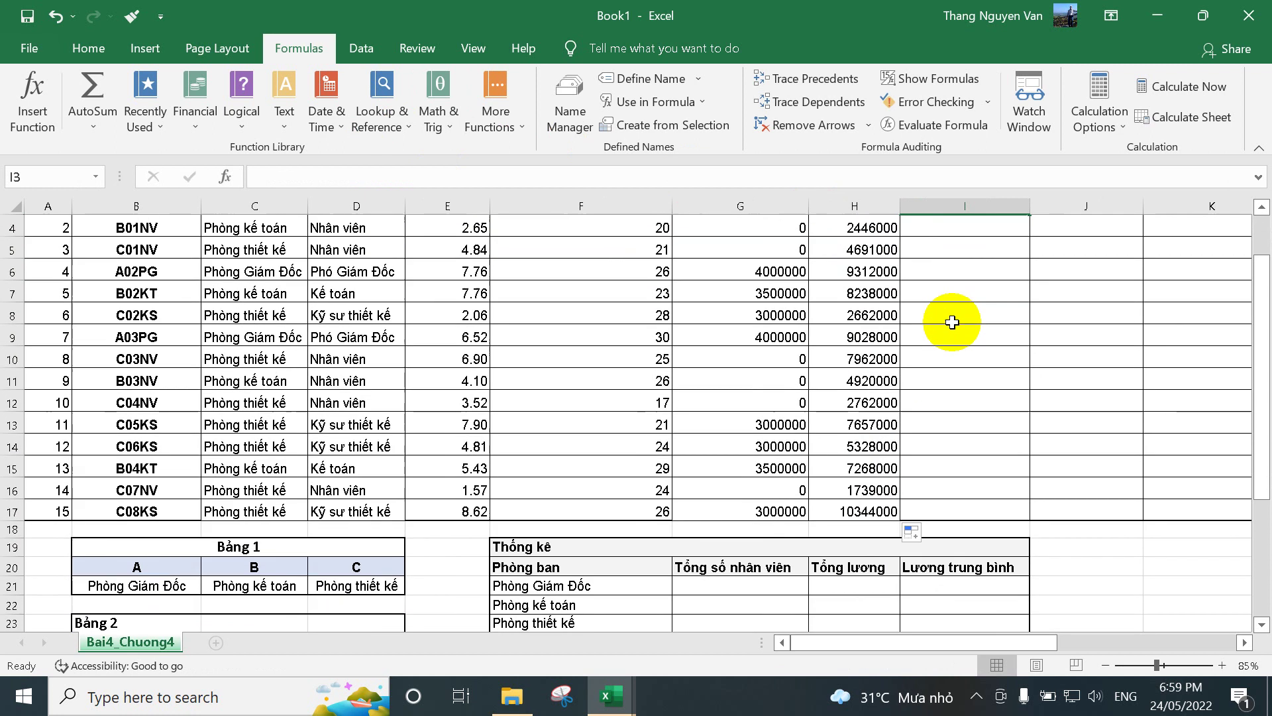
scroll(952, 322, down, 3)
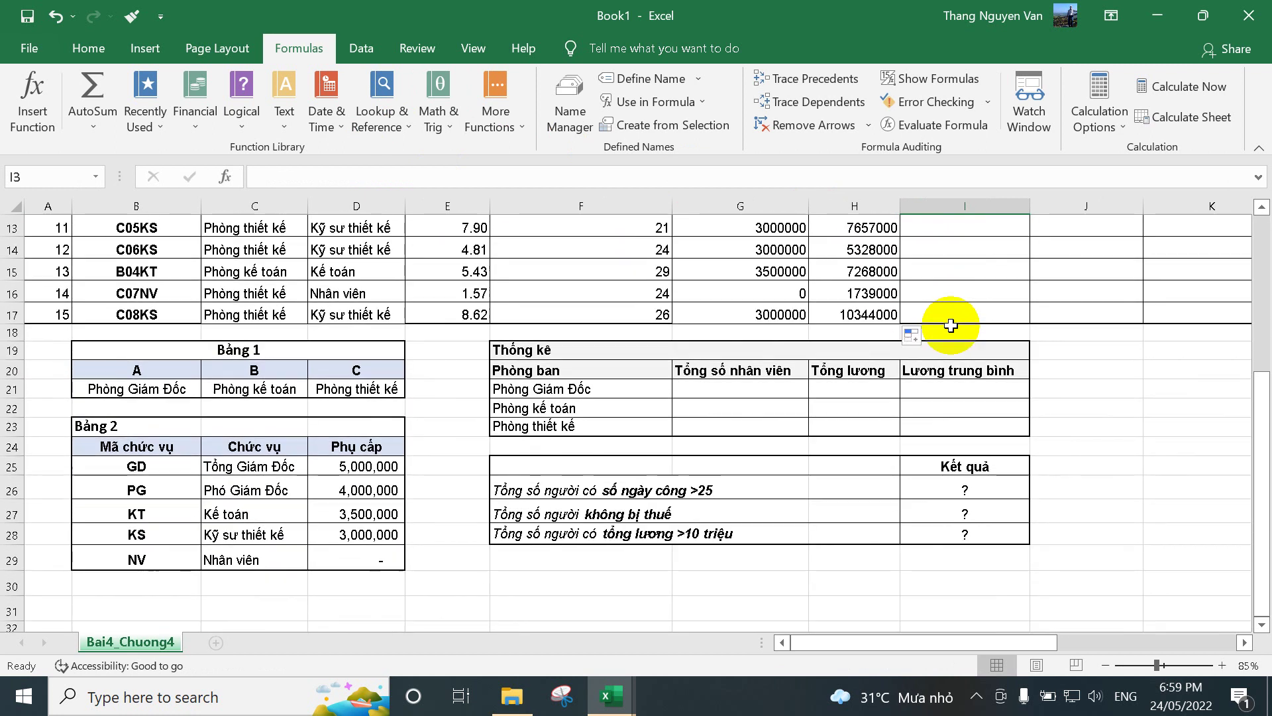
scroll(951, 326, up, 4)
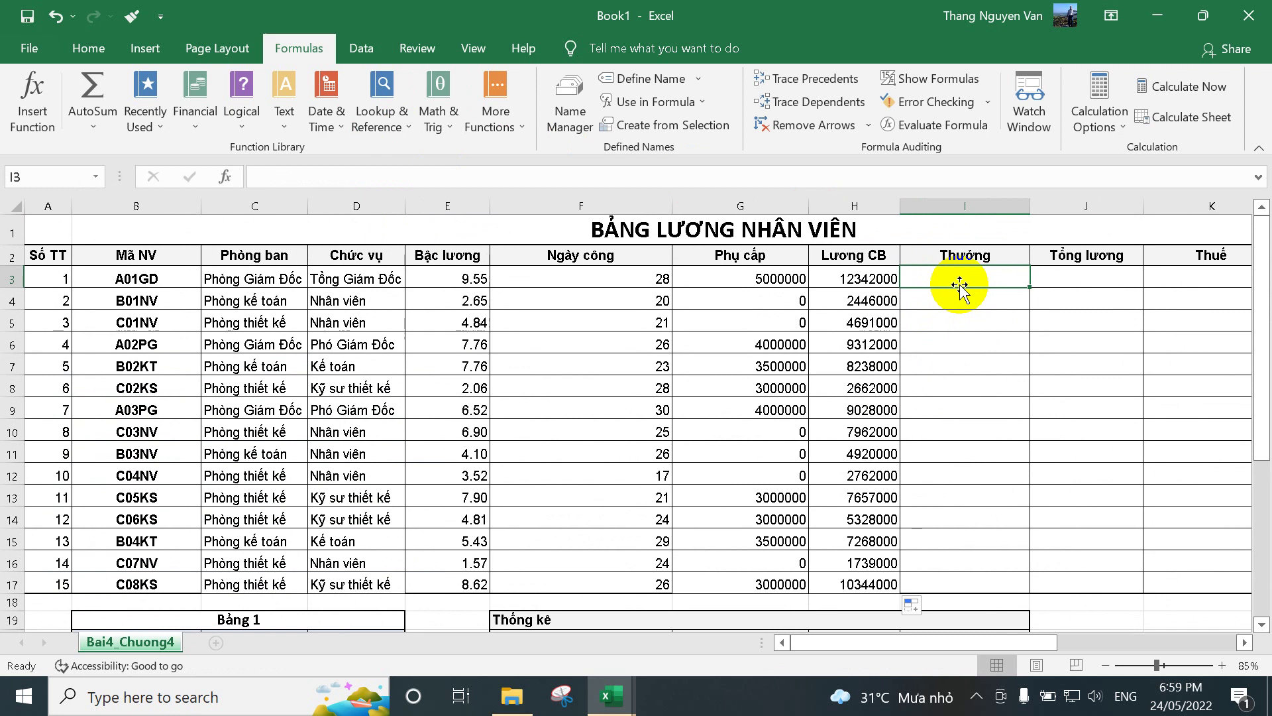
text(=)
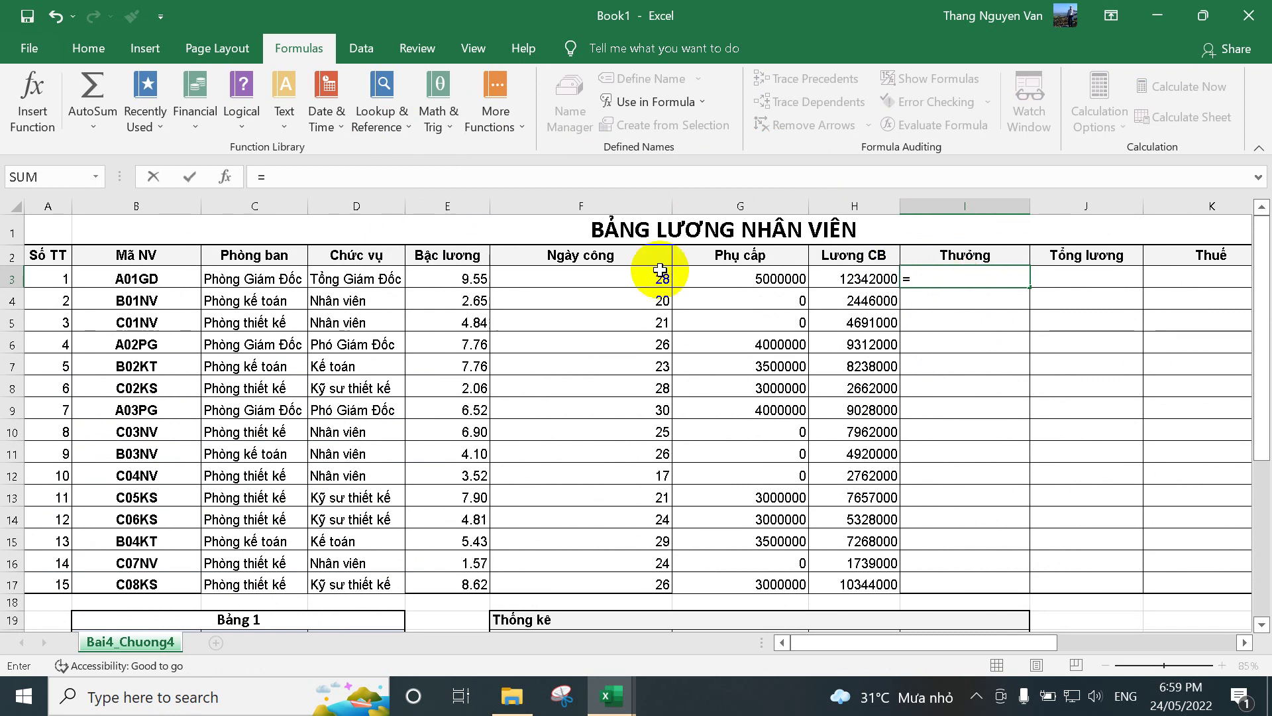
click(633, 279)
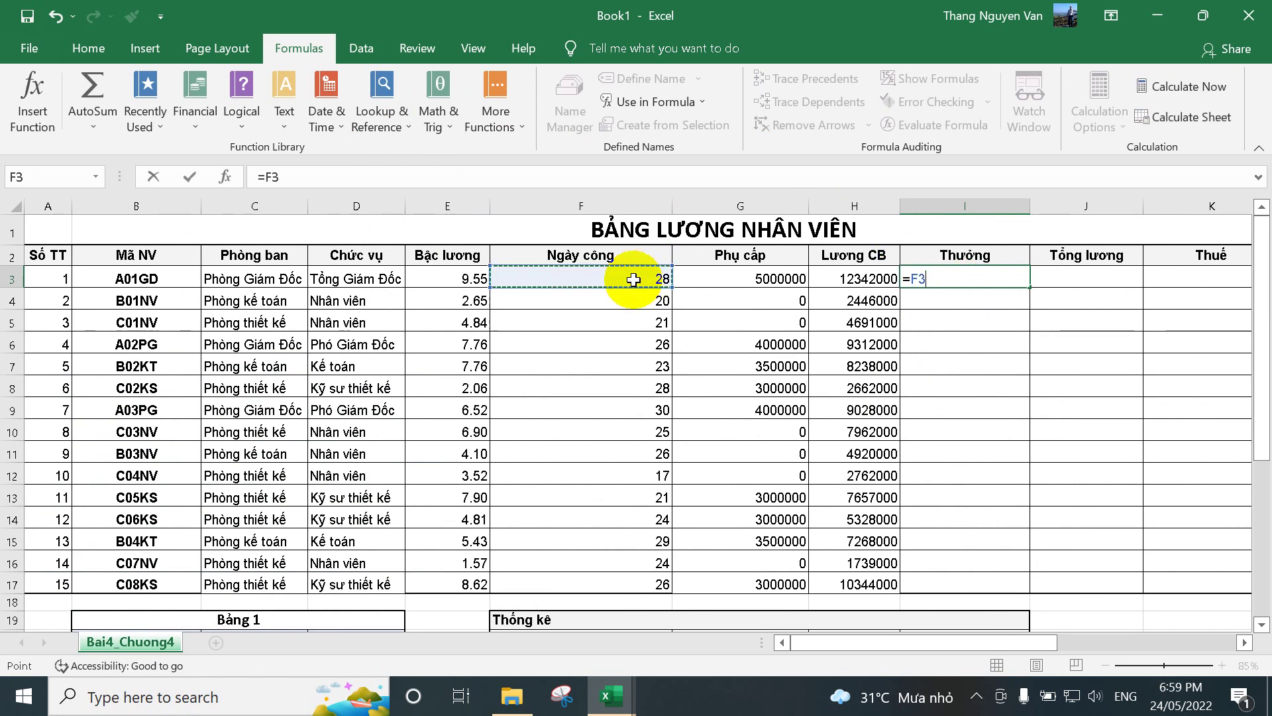
text(-)
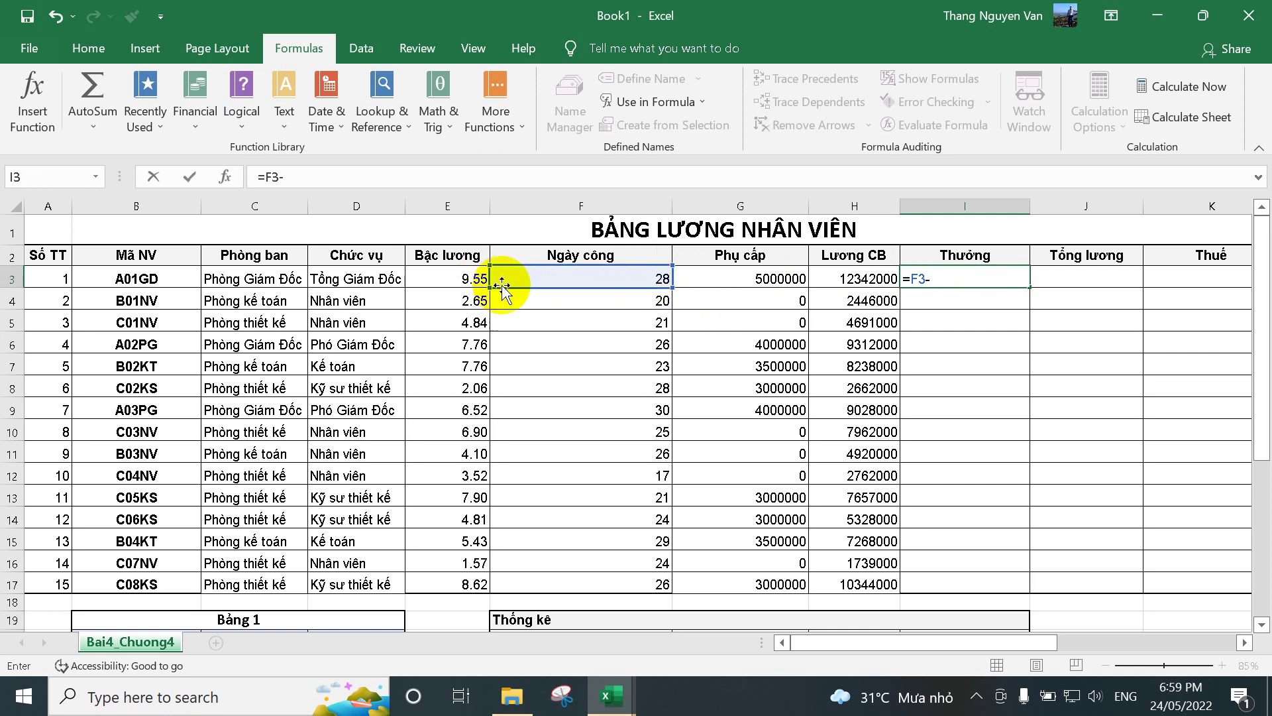
text(26)
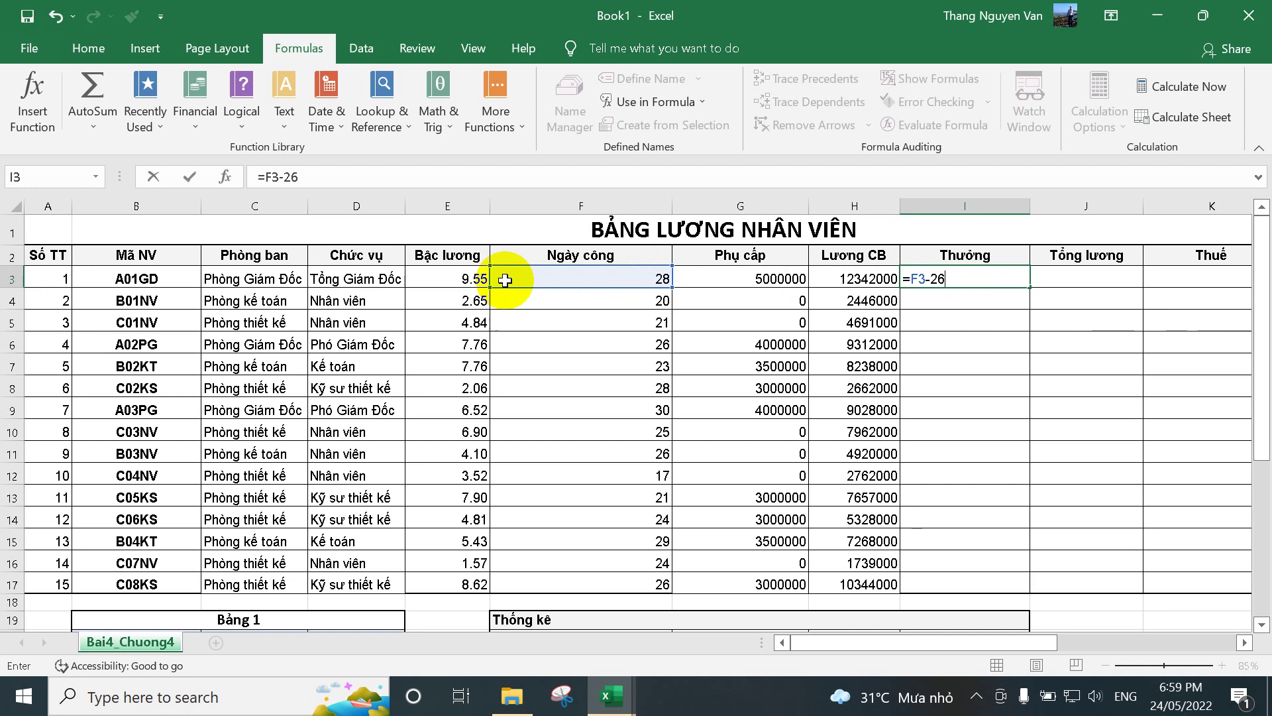
text())
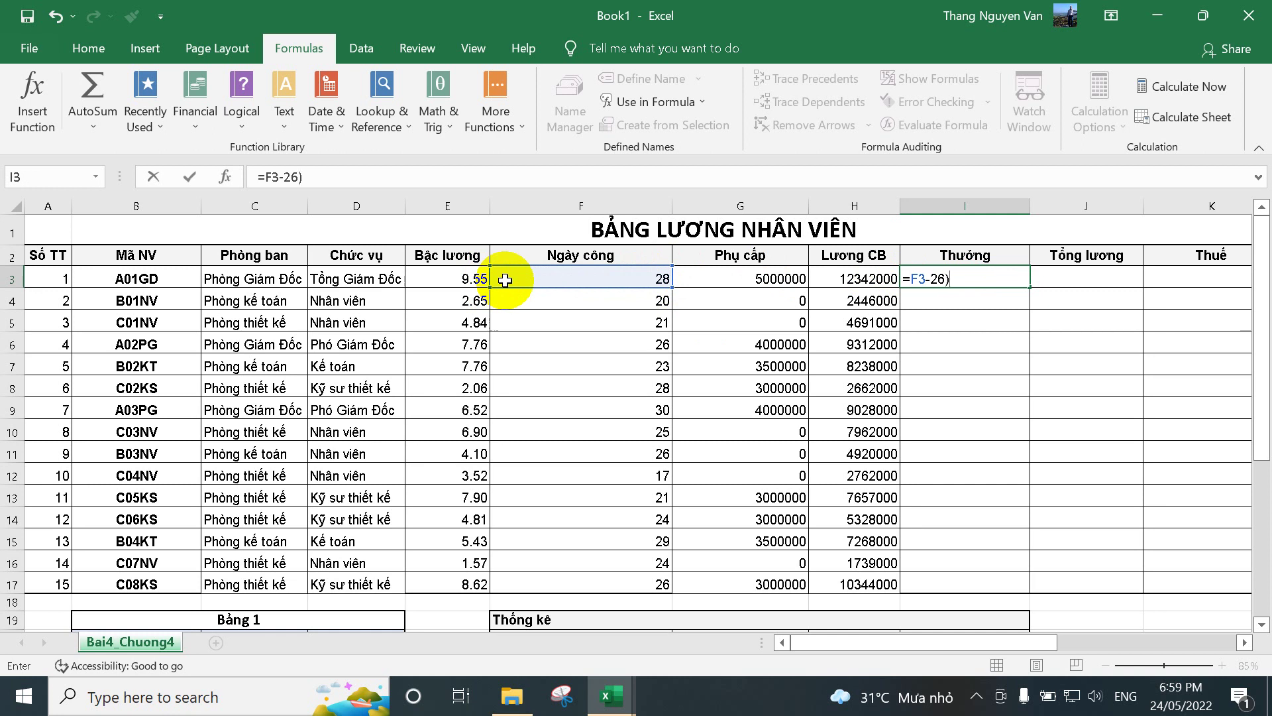
click(909, 278)
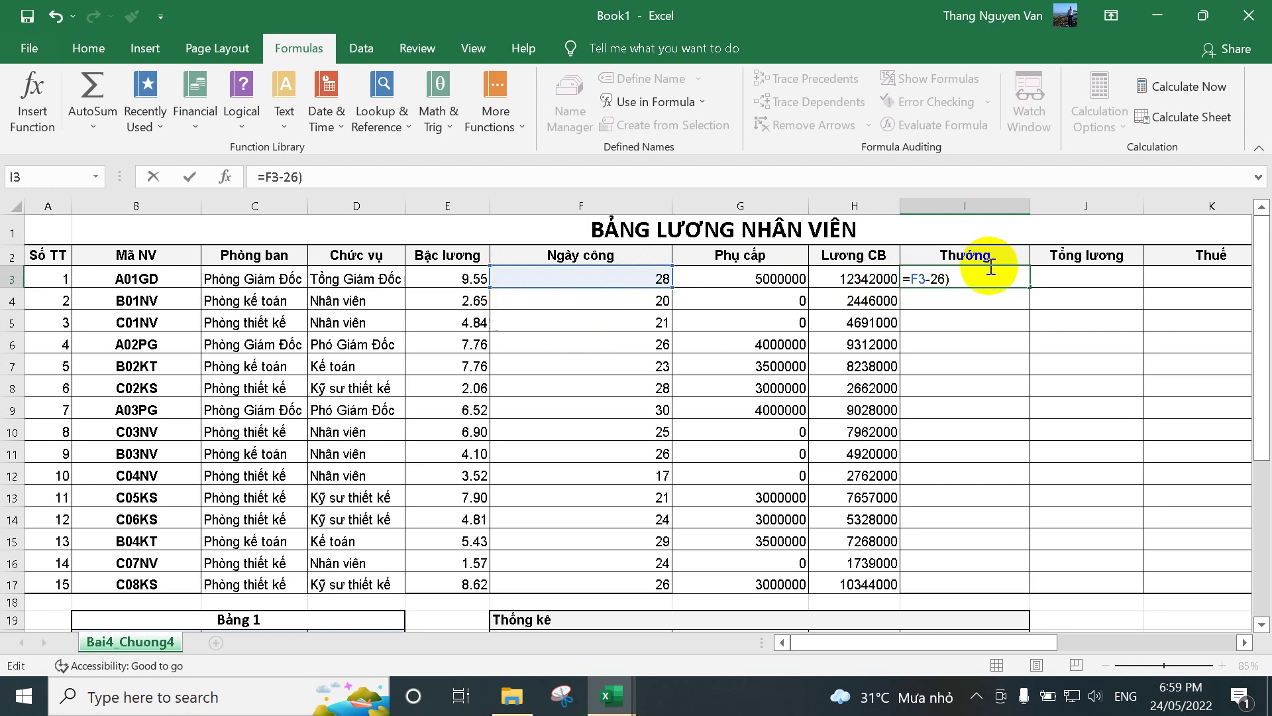
text(()
click(978, 280)
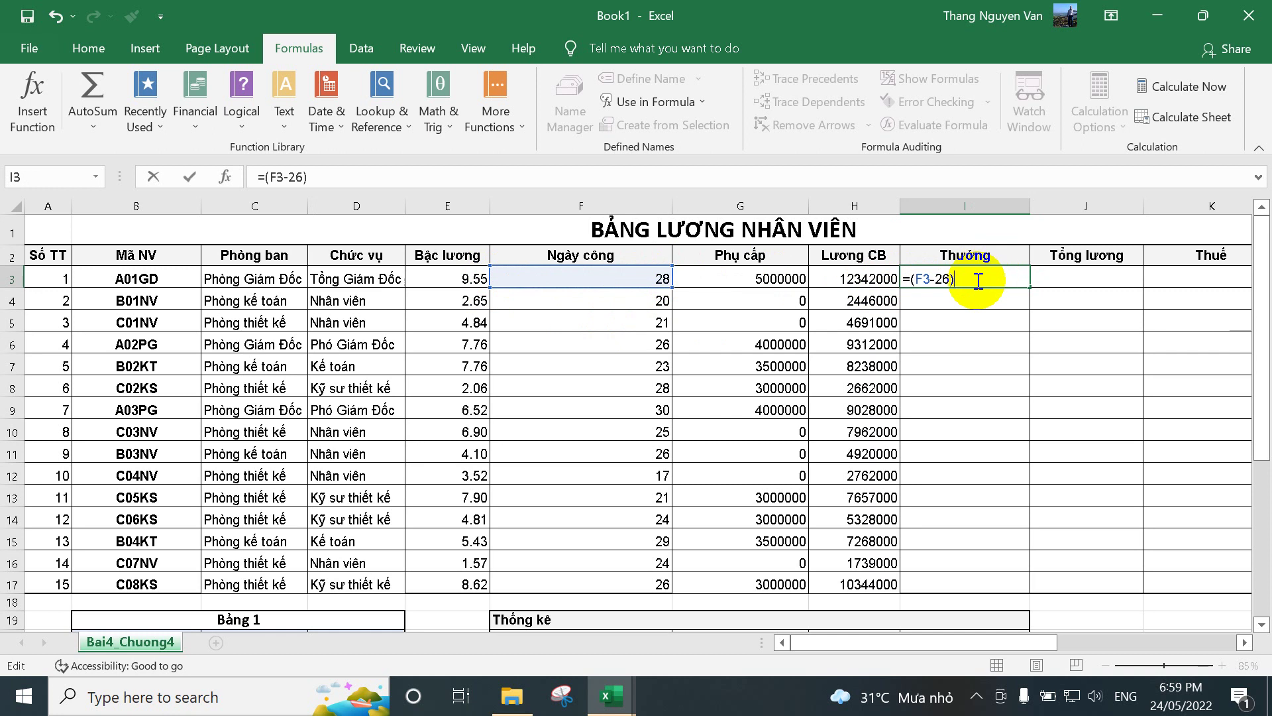
Extend the I3 formula by multiplying with Bậc lương E3 and 500000.
text(*)
click(876, 281)
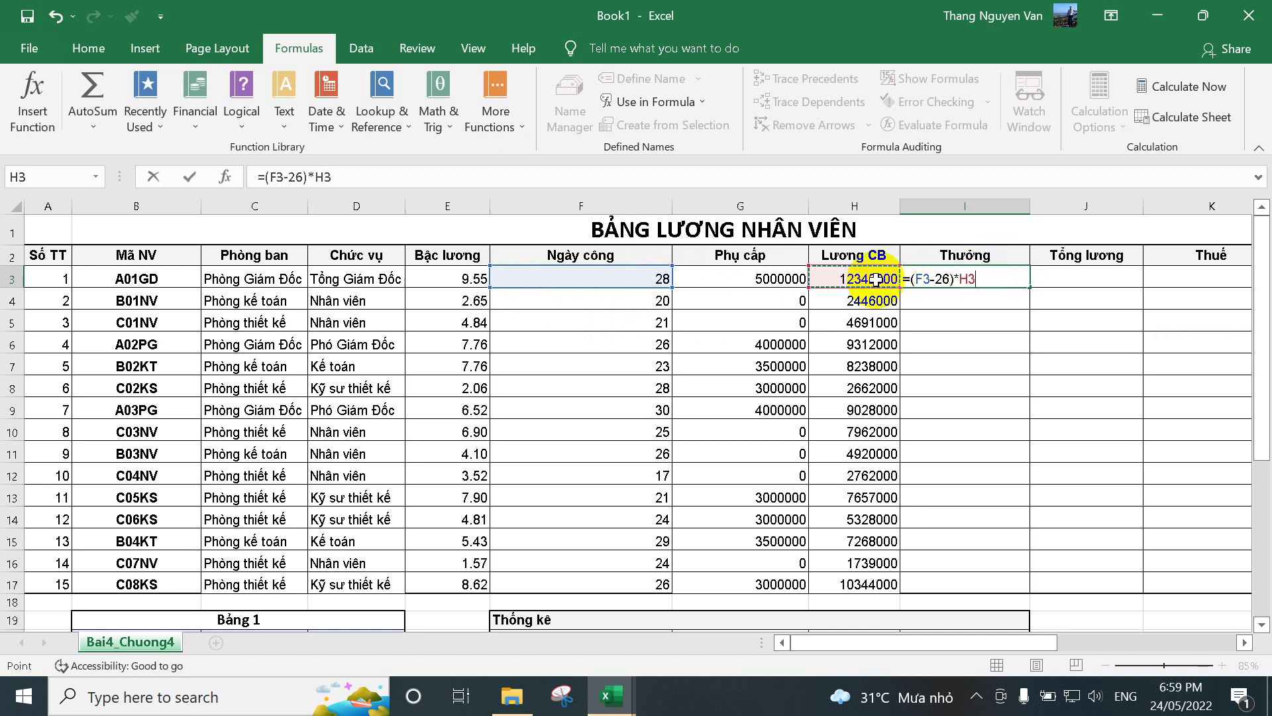
click(463, 281)
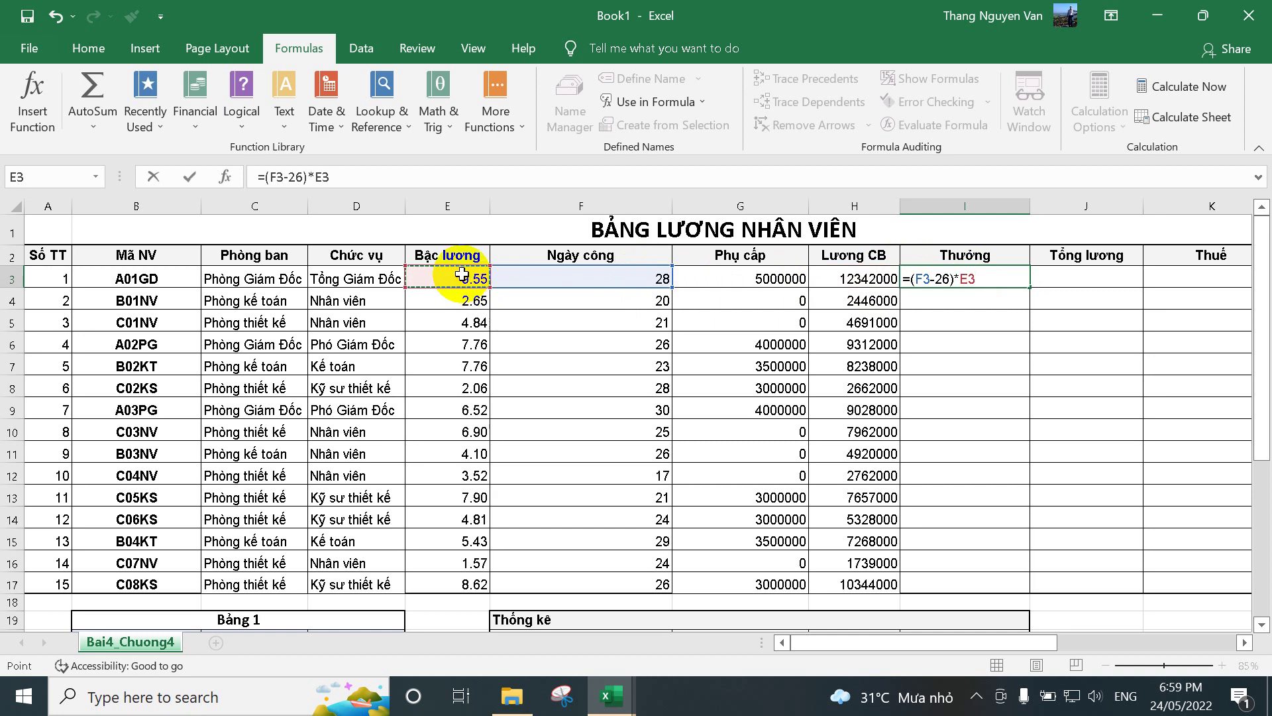
text(*5000)
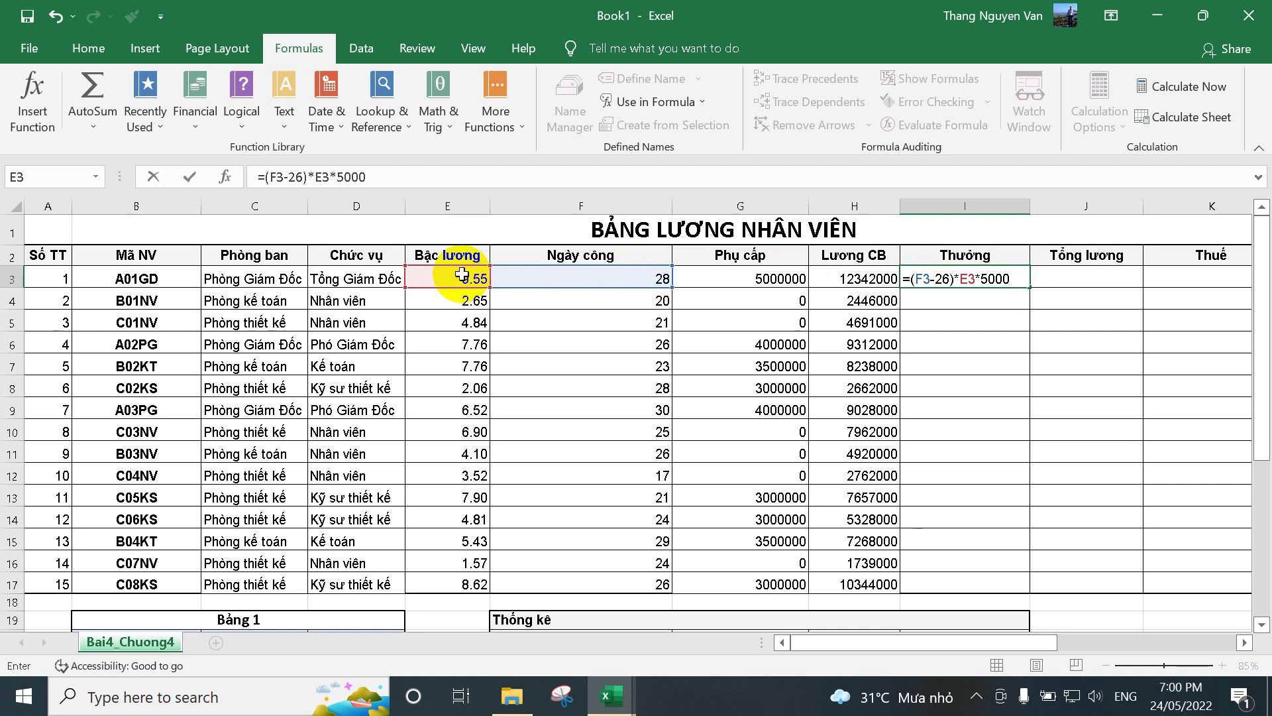
text(00)
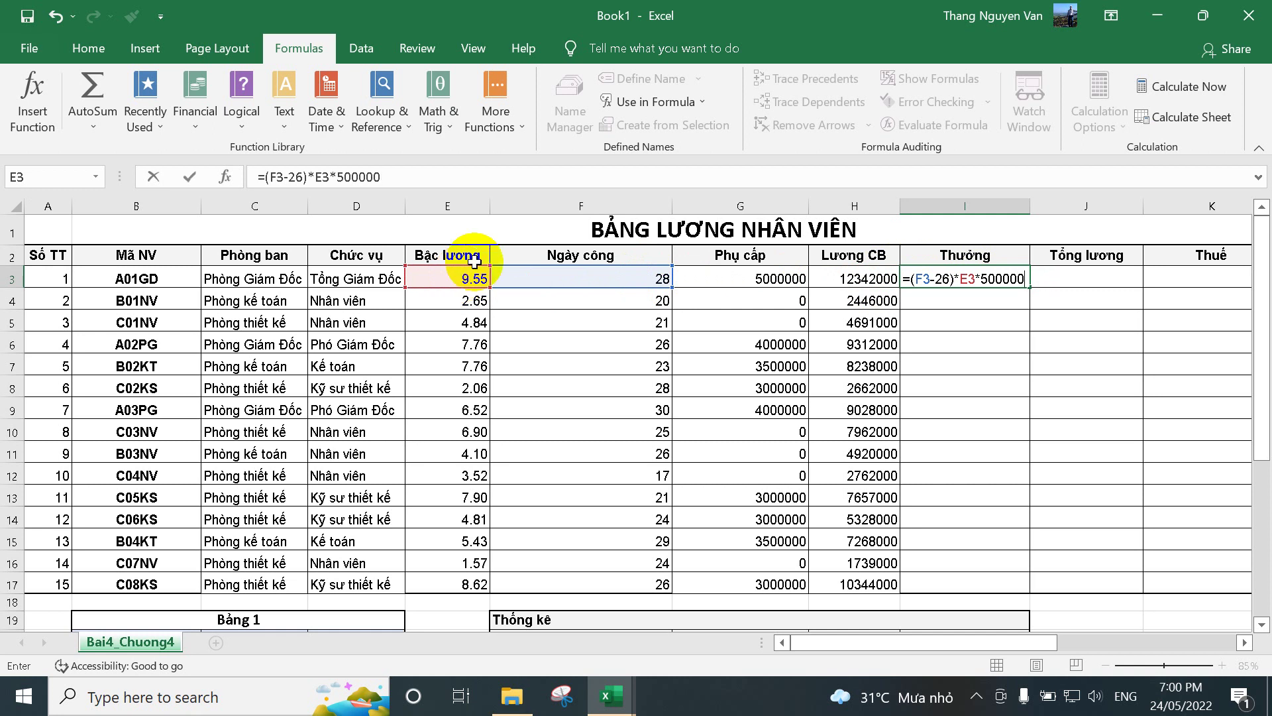
Put an IF function in front of the I3 calculation with F3>=26 as its logical test.
click(265, 178)
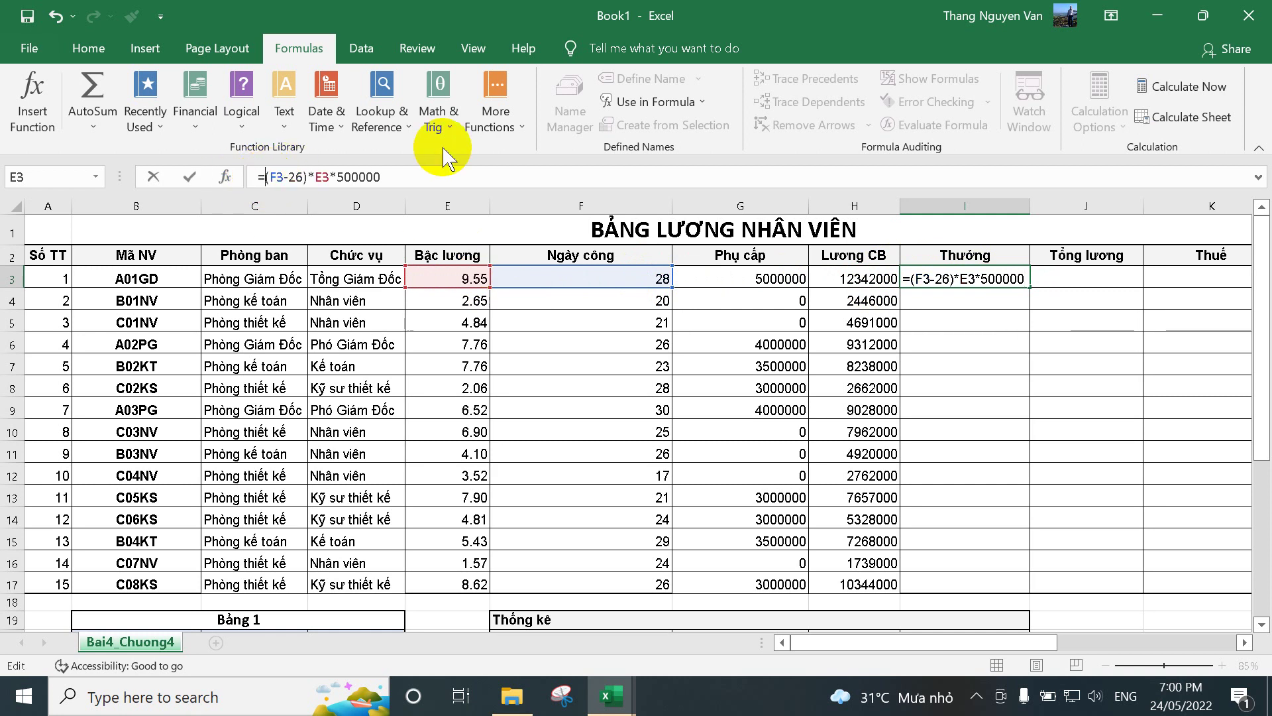
text(if()
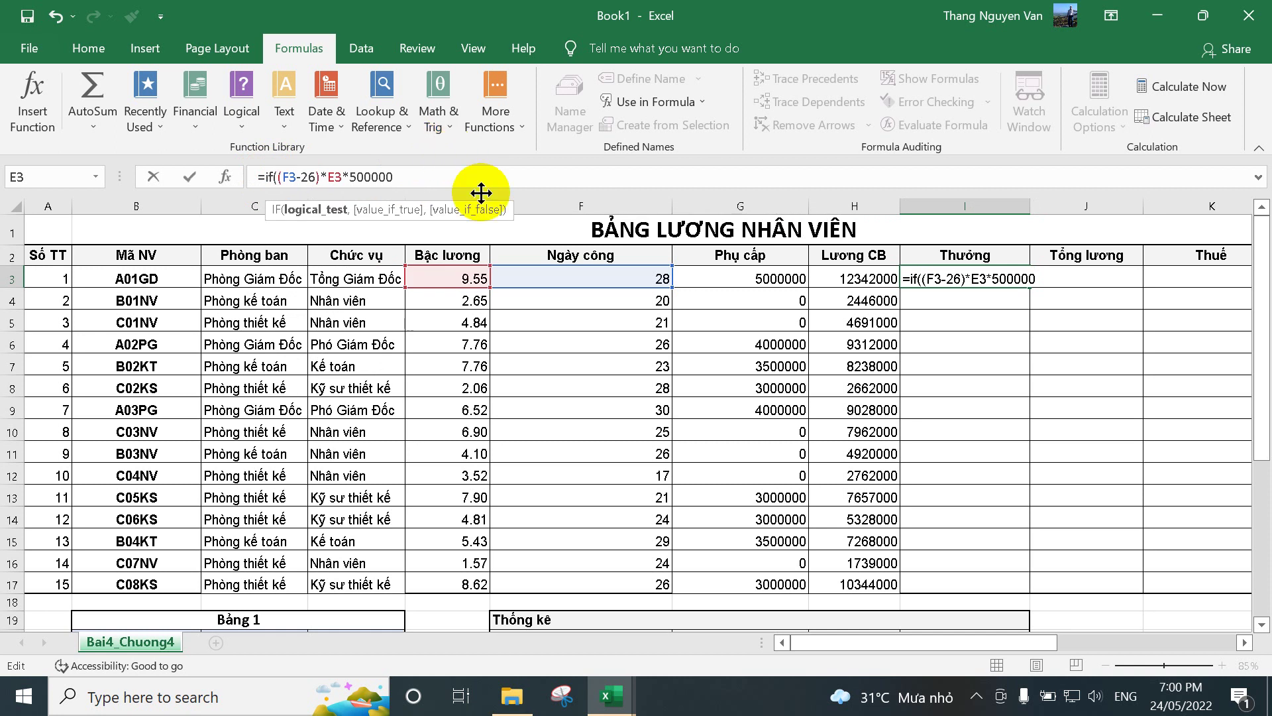
click(576, 271)
text(>2)
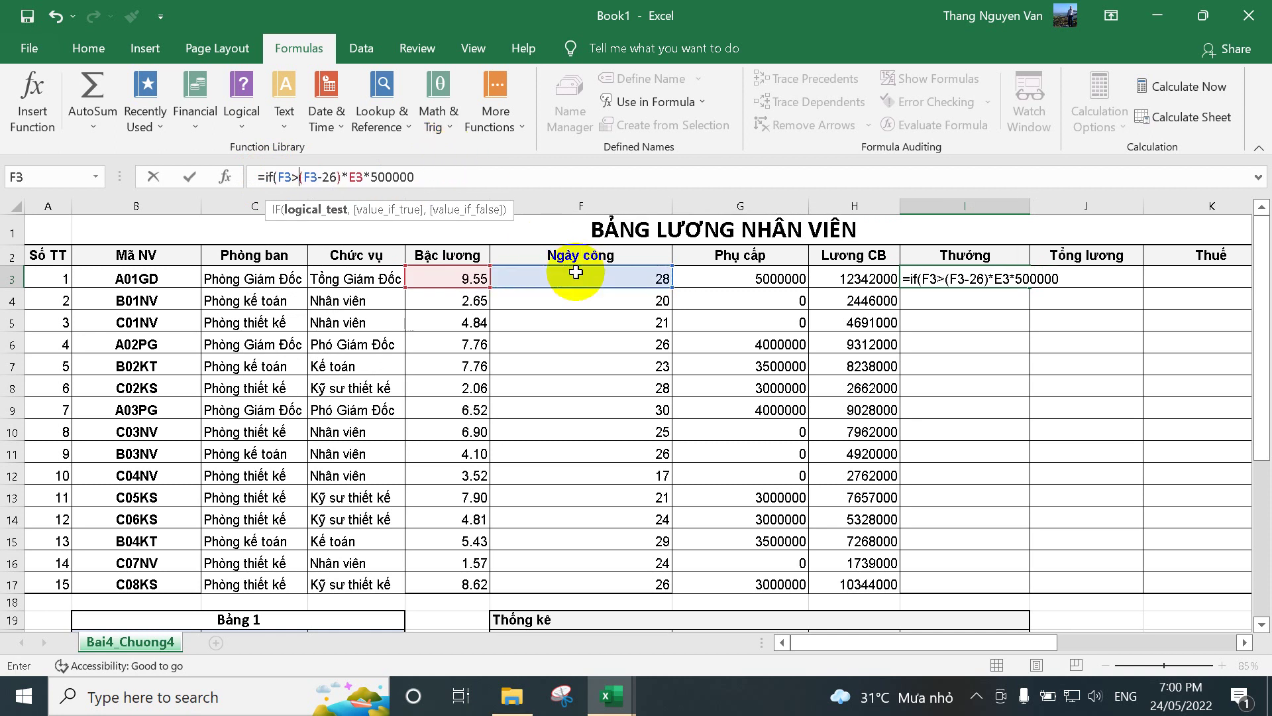
text(6)
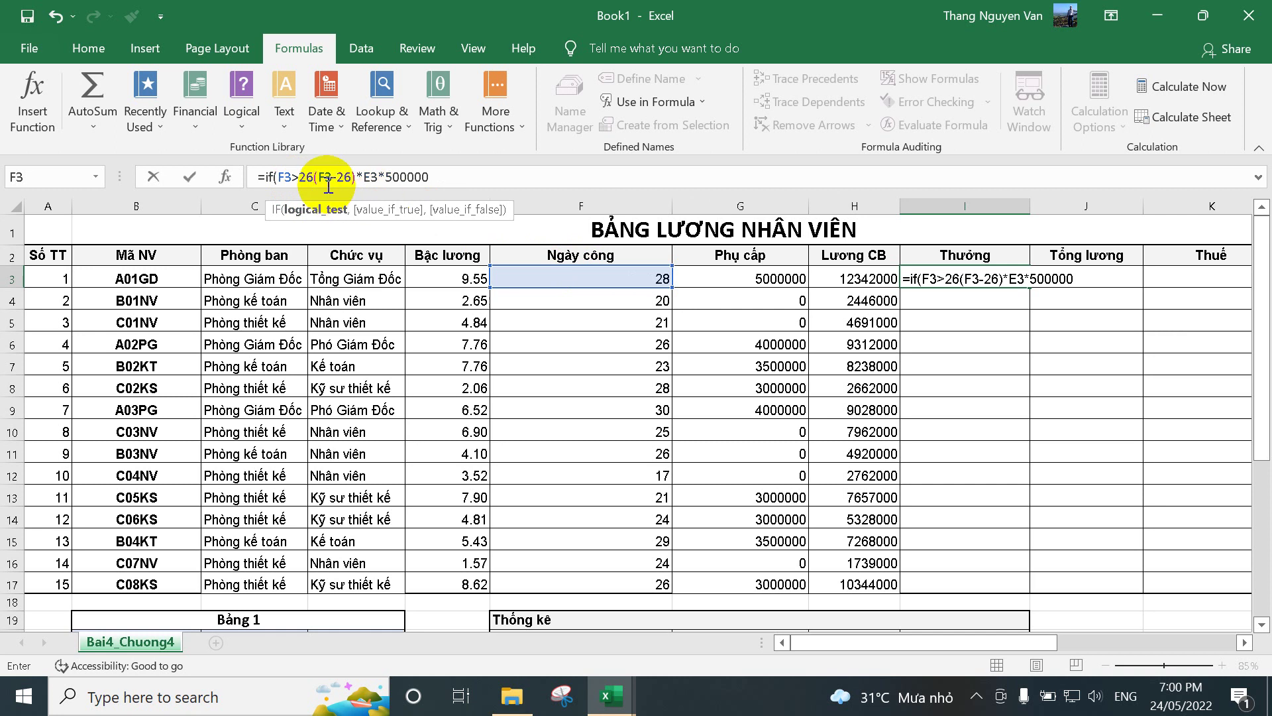
click(300, 177)
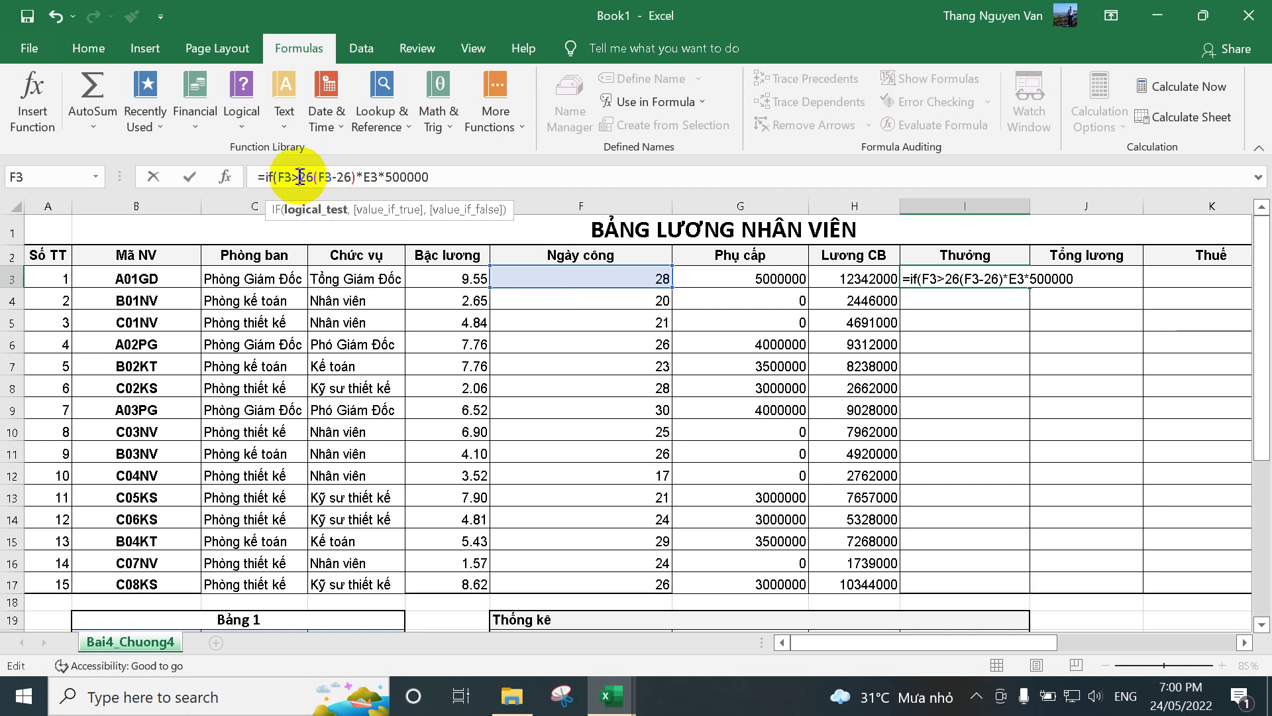
text(=)
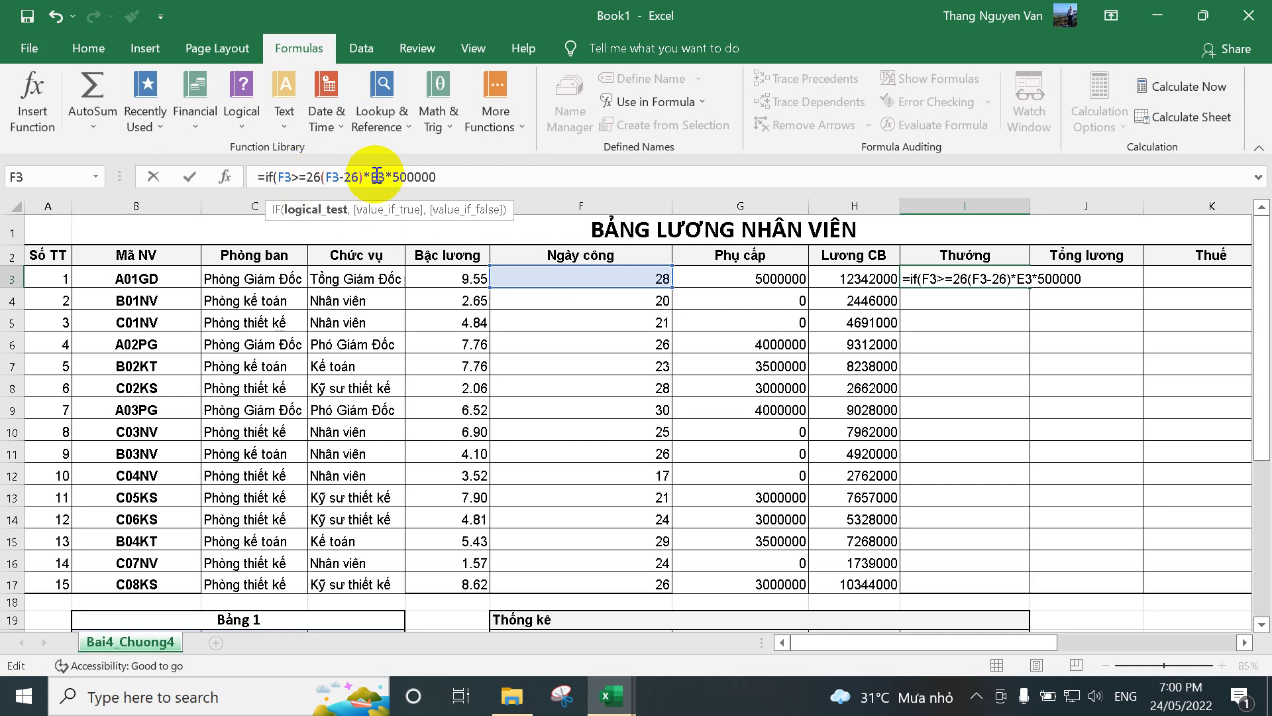
Make (F3-26)*E3*500000 the IF's true value and 0 its false value, and fill the formula down the Thưởng column to I17.
text(,)
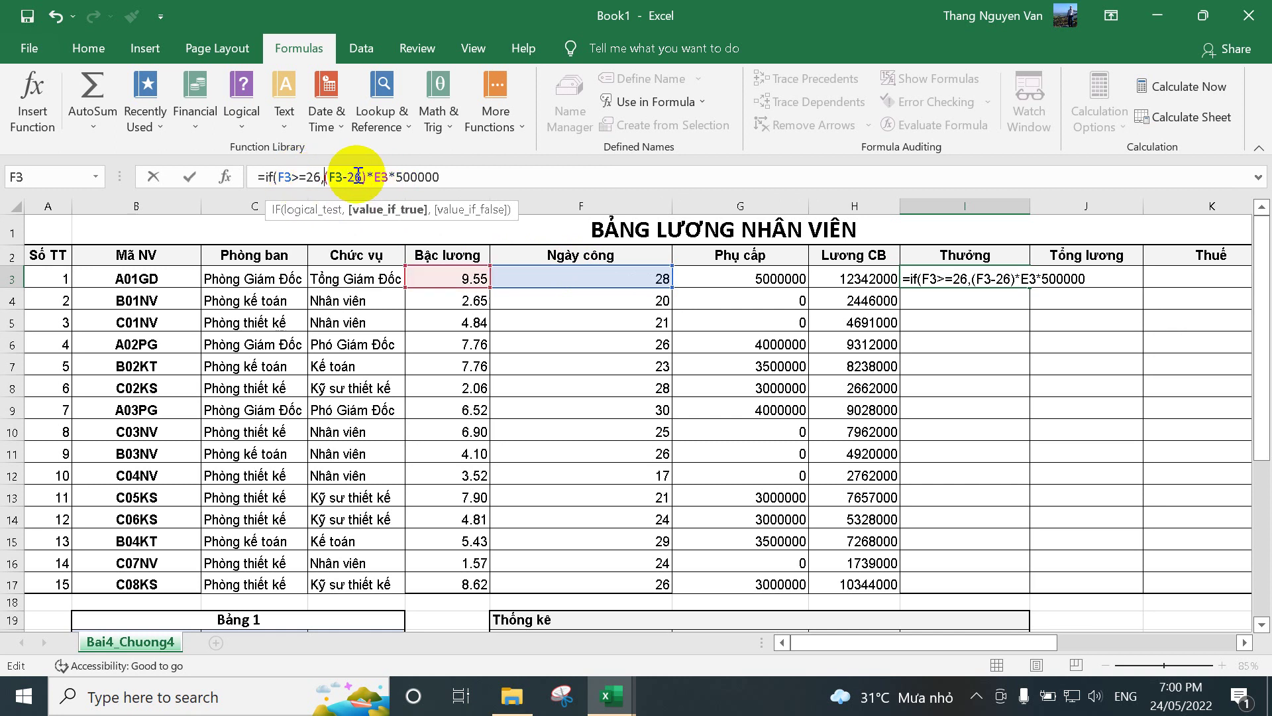
text(,0)
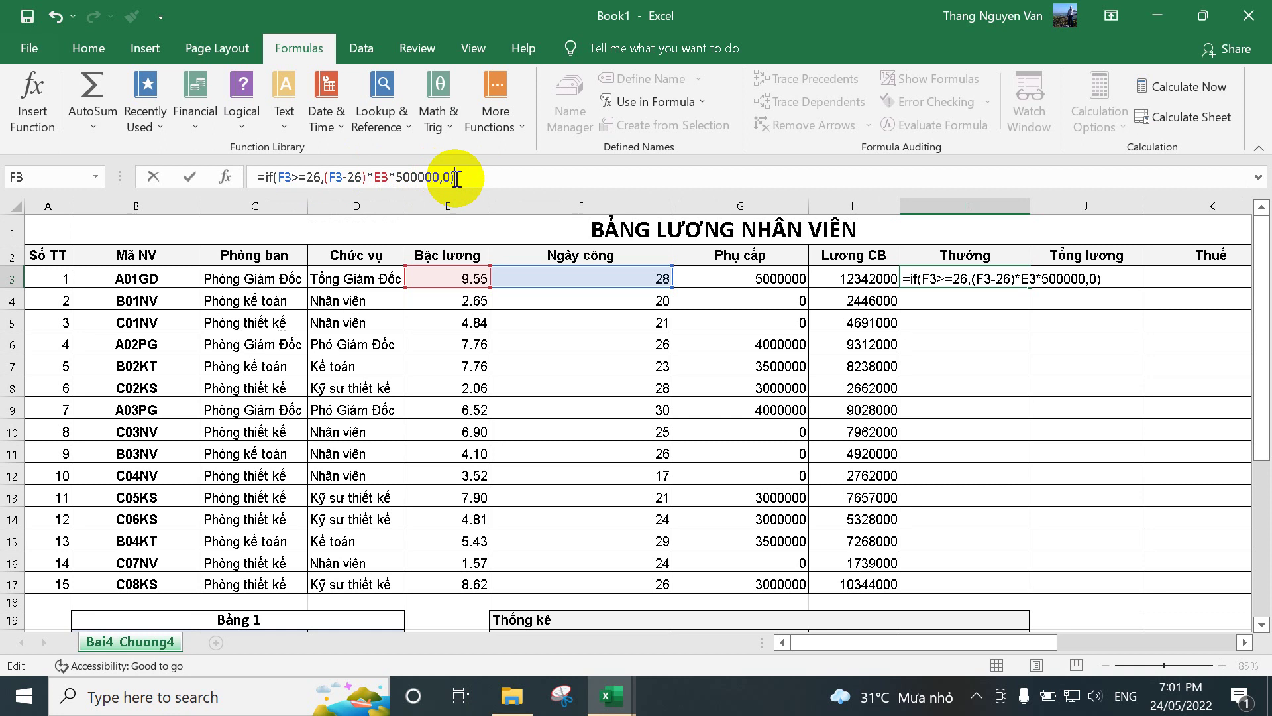
key(Return)
click(1017, 277)
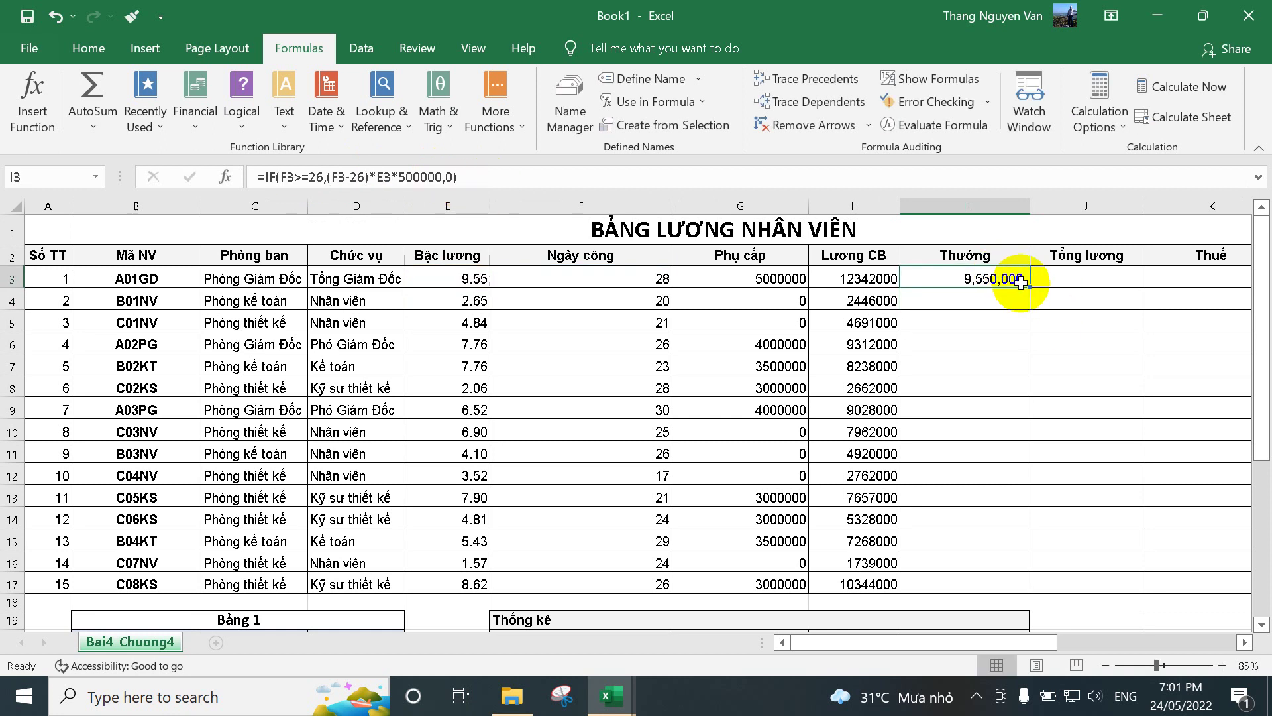
double_click(1028, 289)
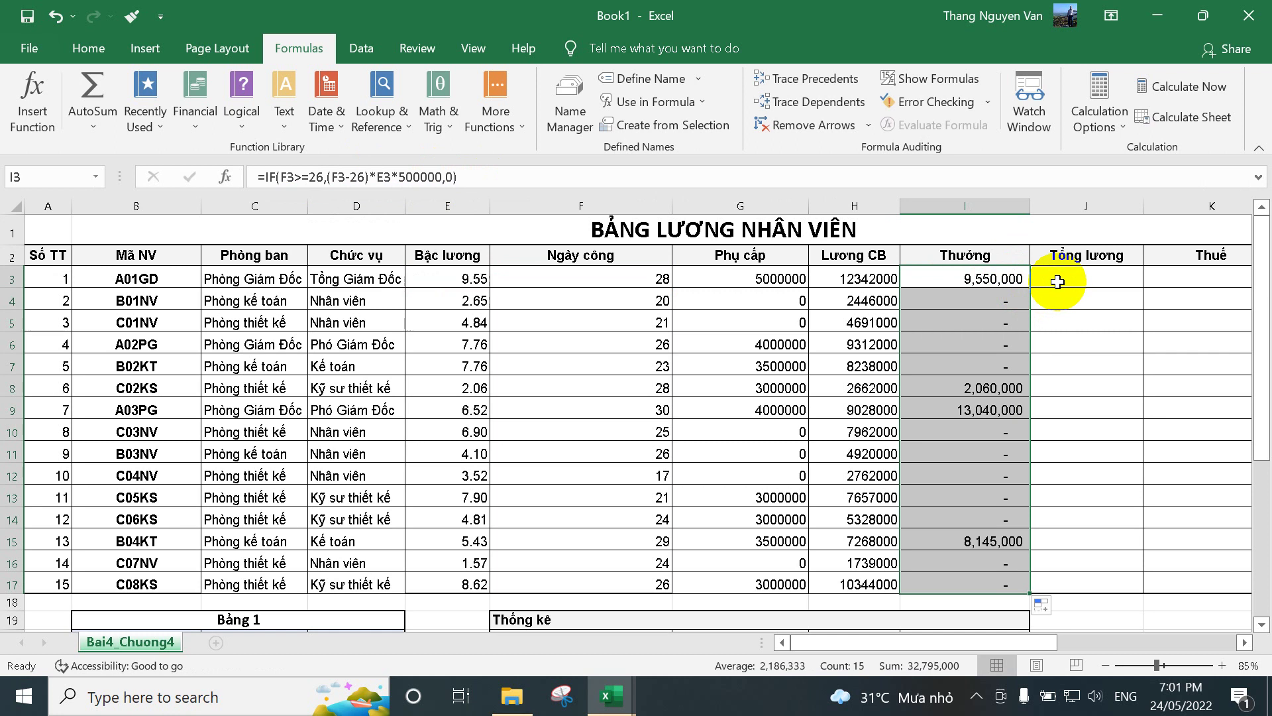
Start a formula in J3 of the Tổng lương column.
click(1057, 281)
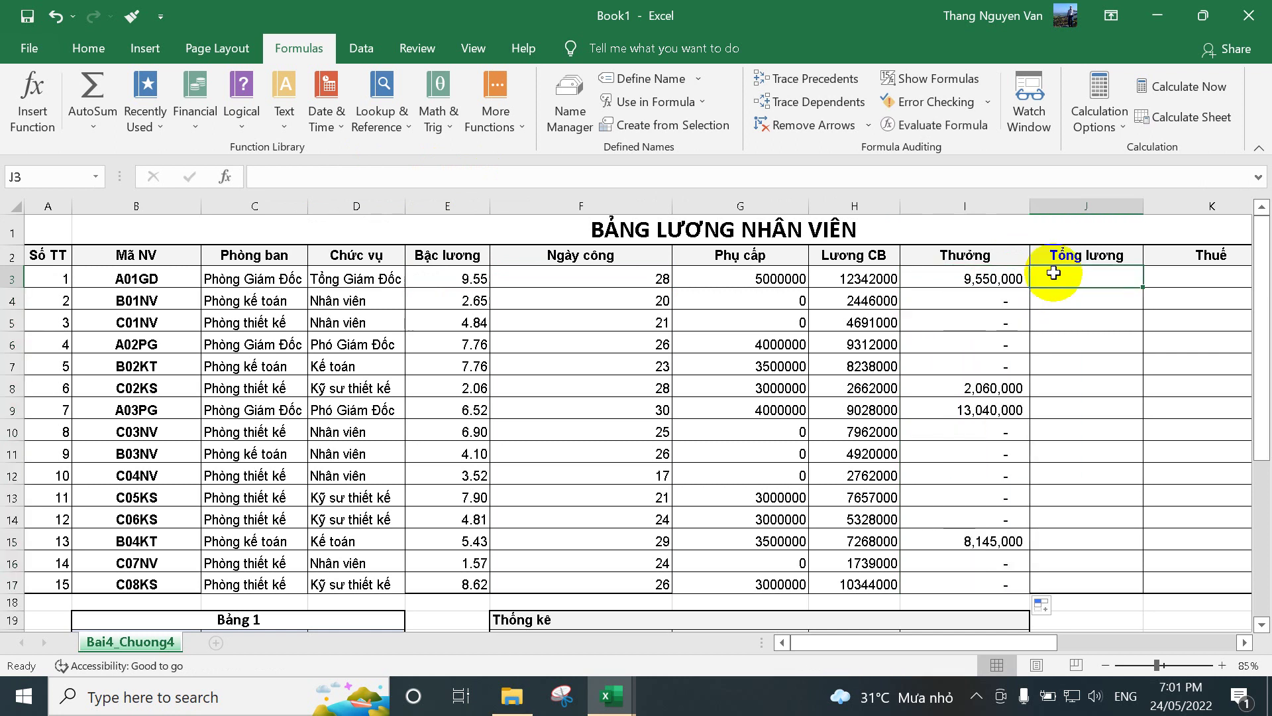
text(=)
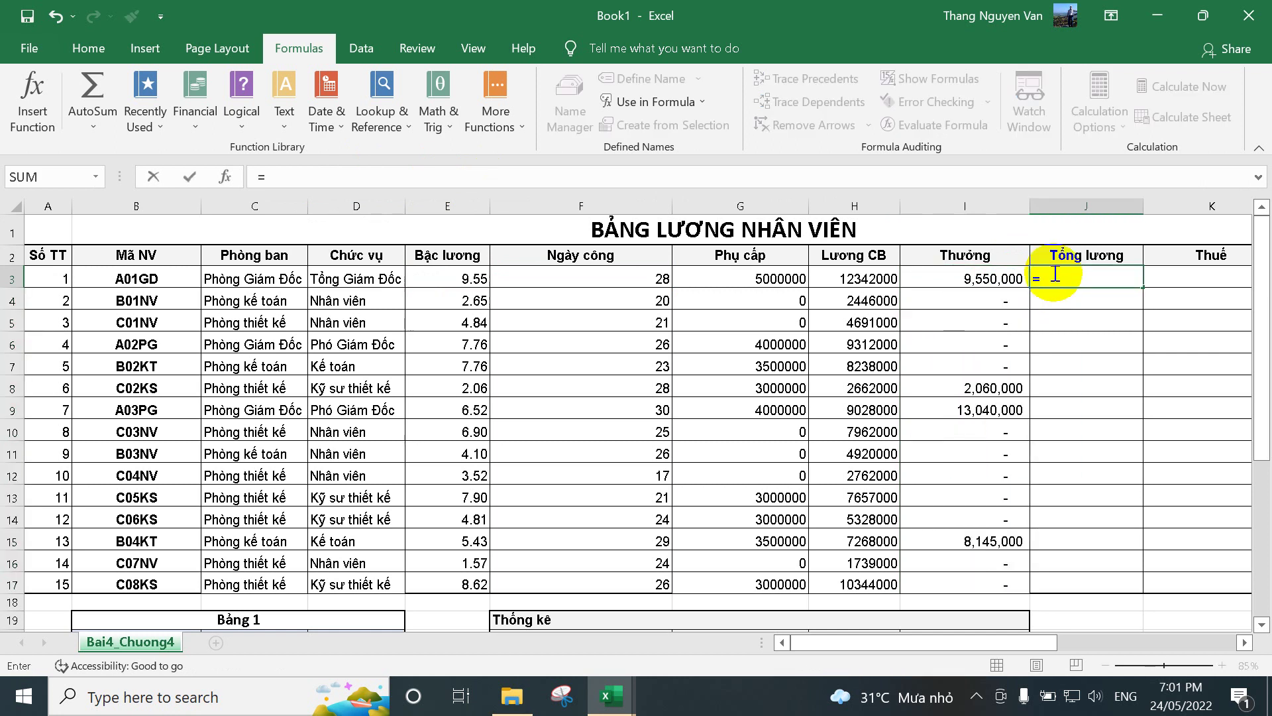
click(780, 280)
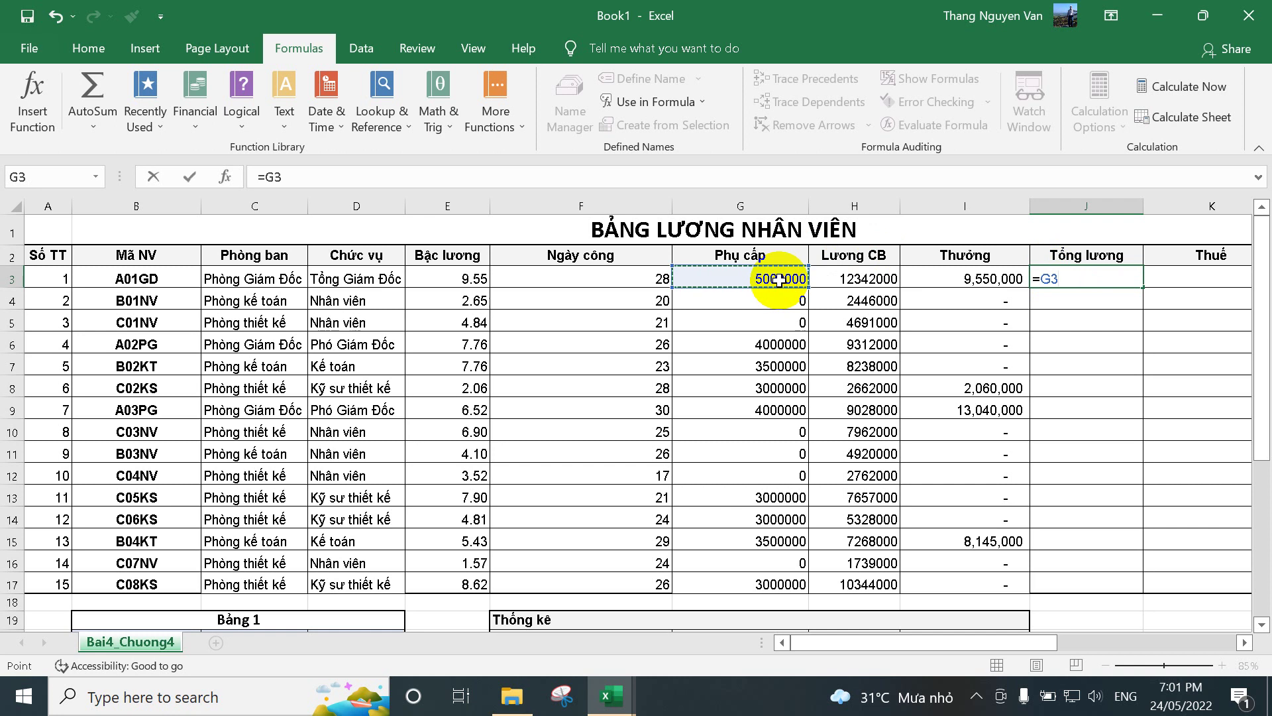
text(*)
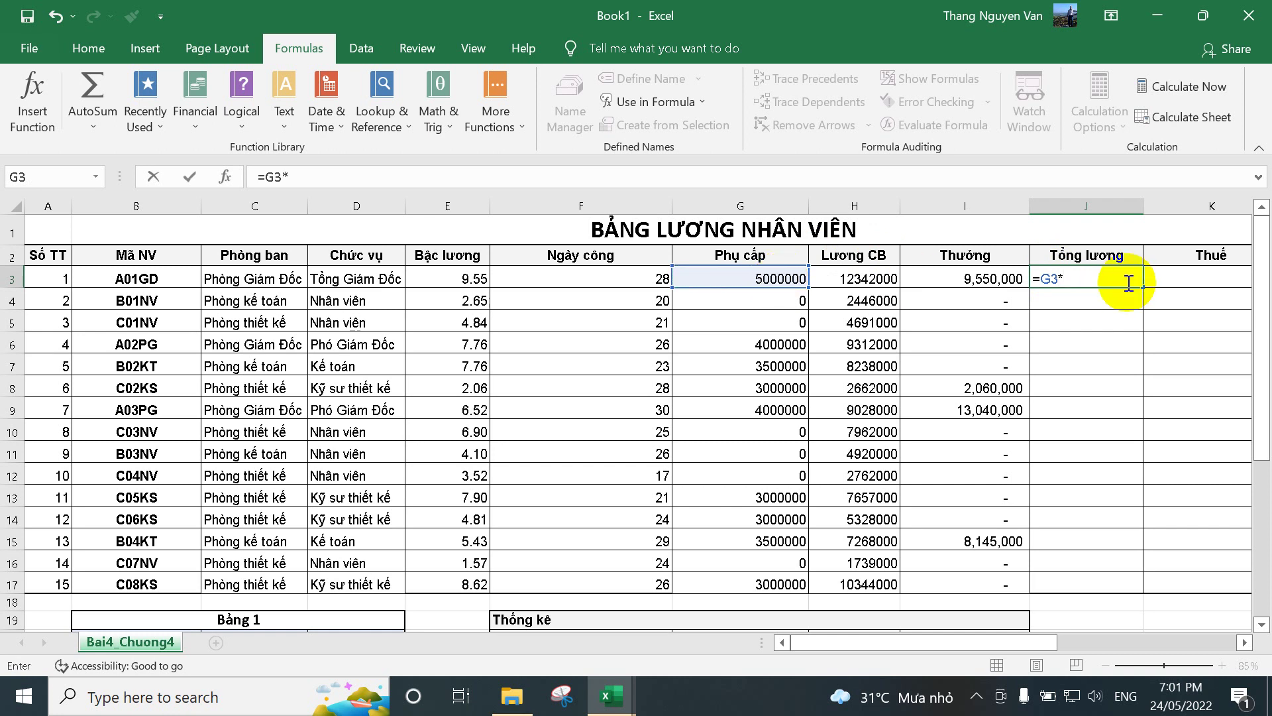
key(BackSpace)
key(BackSpace)
key(BackSpace)
Insert a SUM function in the J3 formula with Phụ cấp G3 and Lương CB H3 as separate arguments.
text(sum()
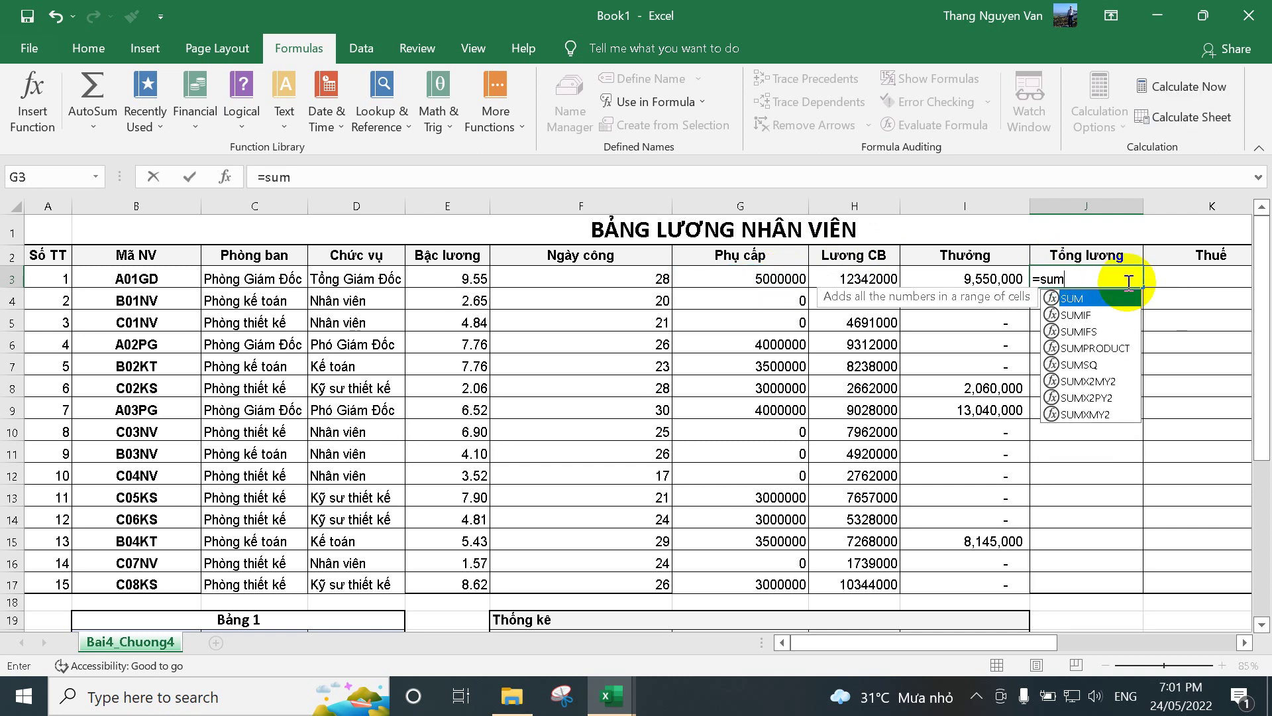
click(773, 278)
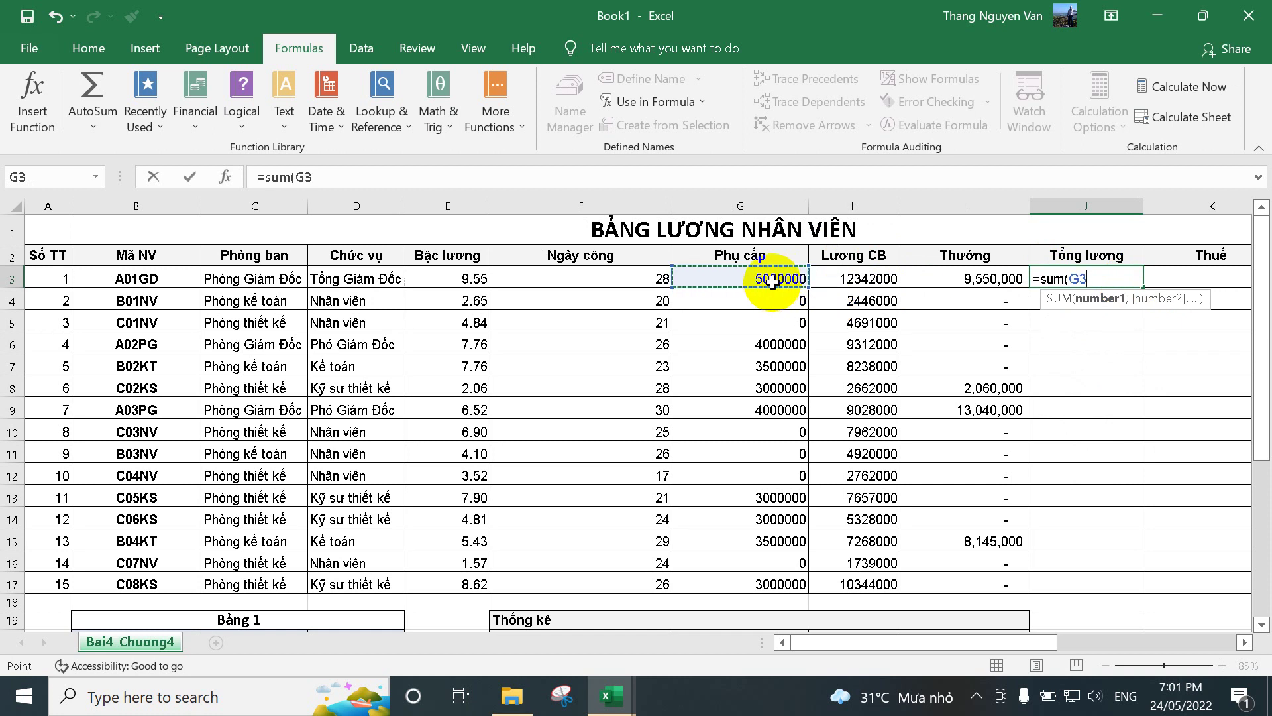
text(,)
click(888, 273)
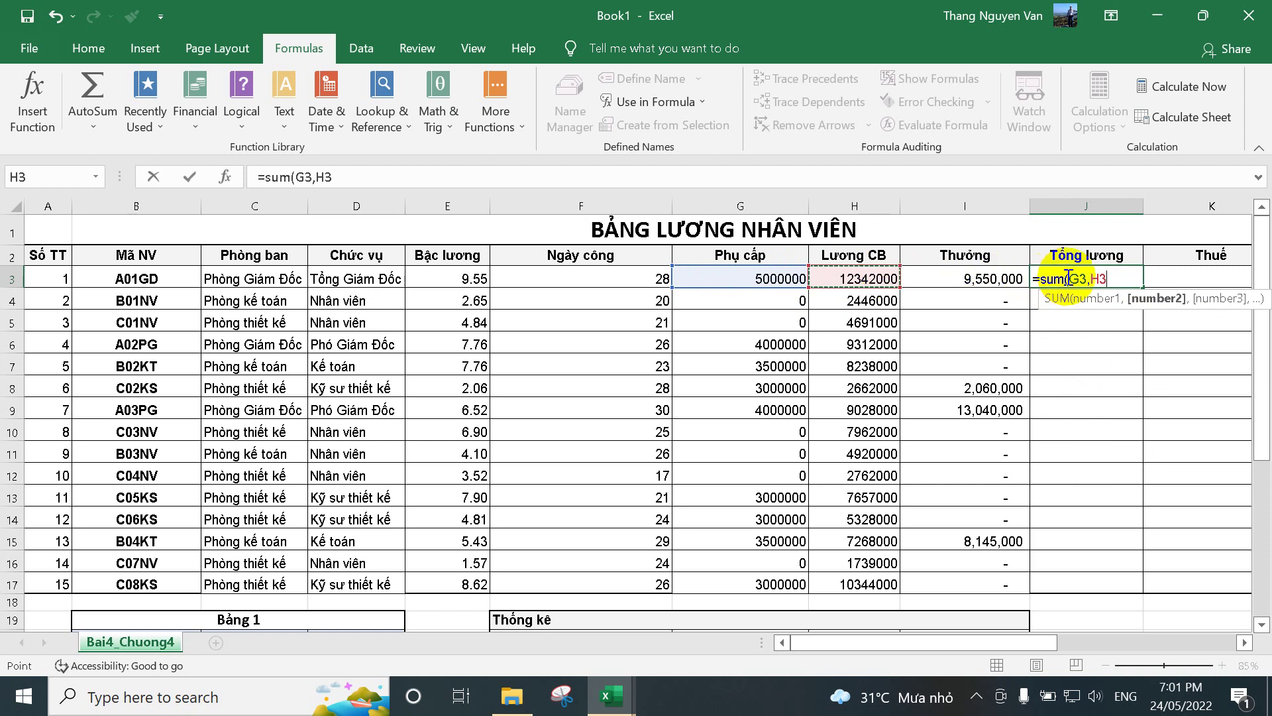
Replace the SUM arguments in J3 with the range G3:I3 and fill the formula down the Tổng lương column to J17.
drag(1067, 278, 1125, 275)
key(BackSpace)
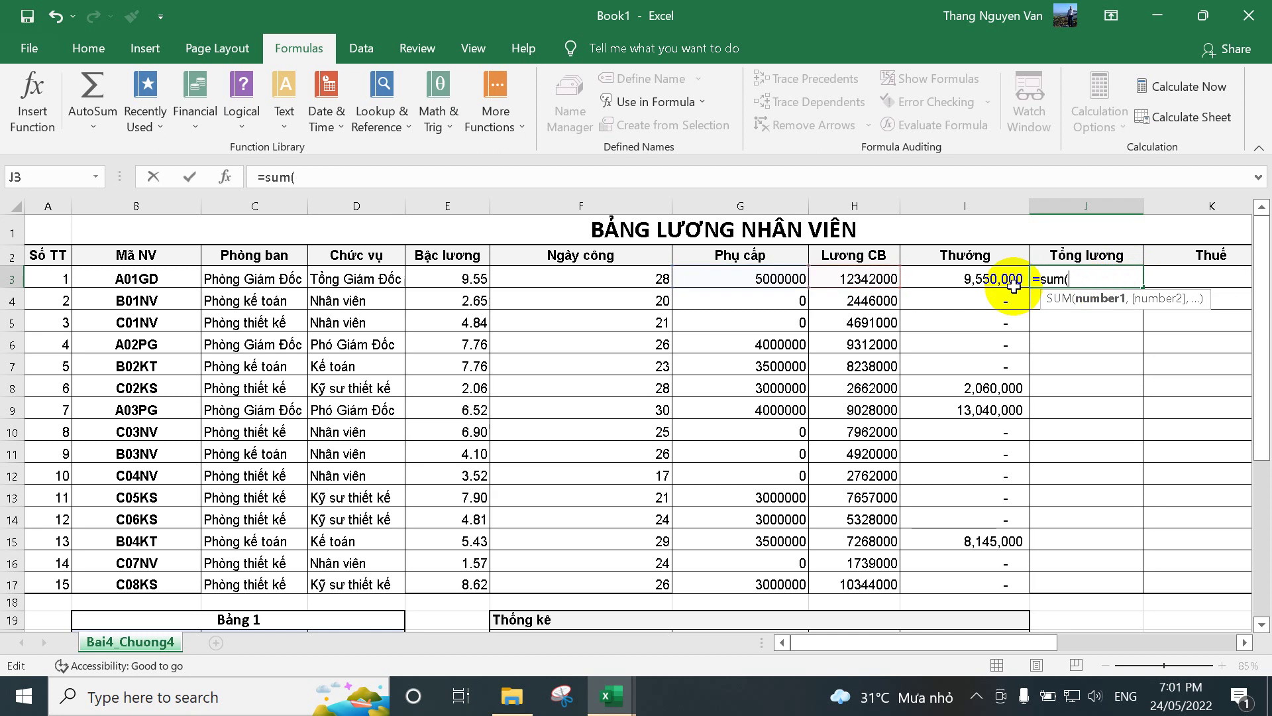
drag(762, 278, 991, 278)
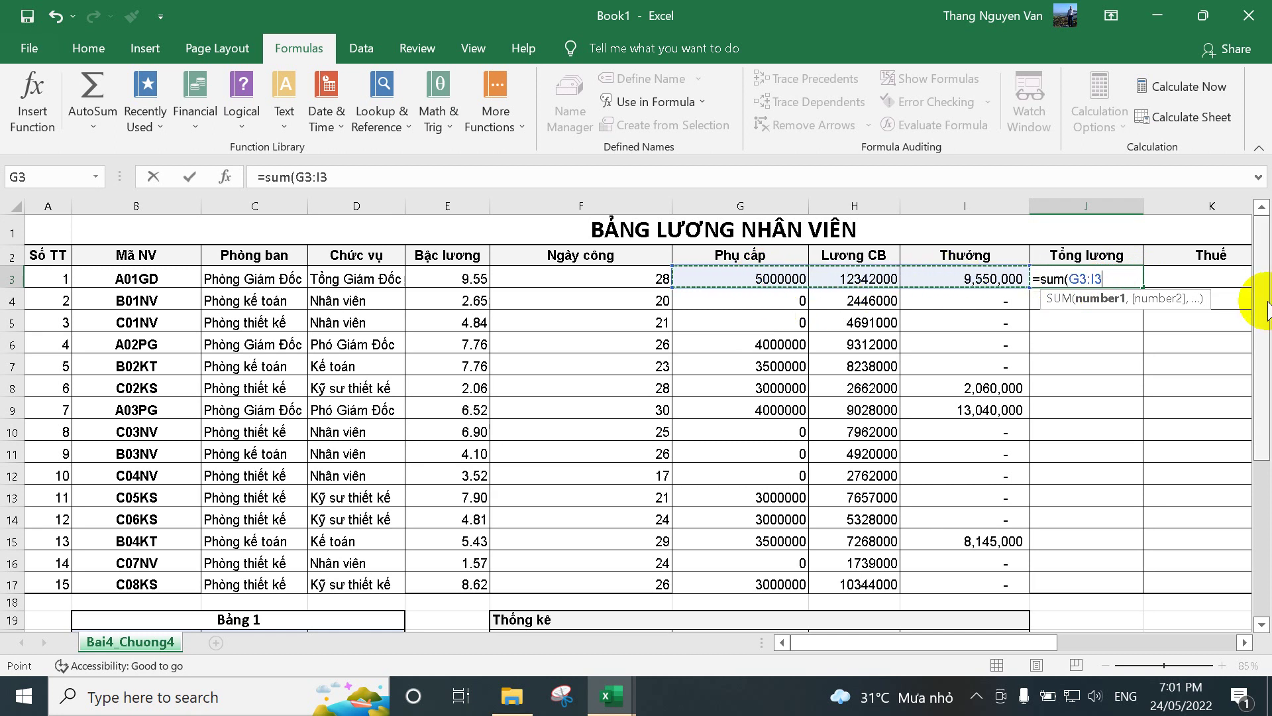
text())
key(Return)
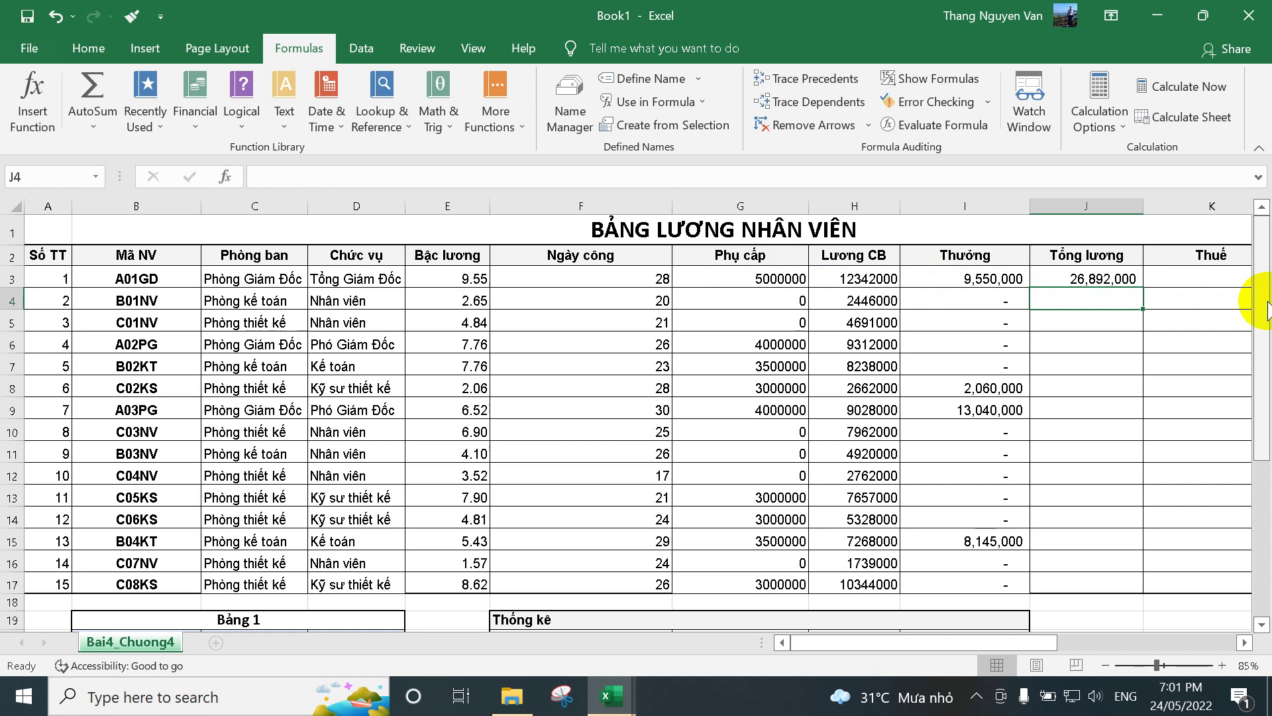
click(1120, 277)
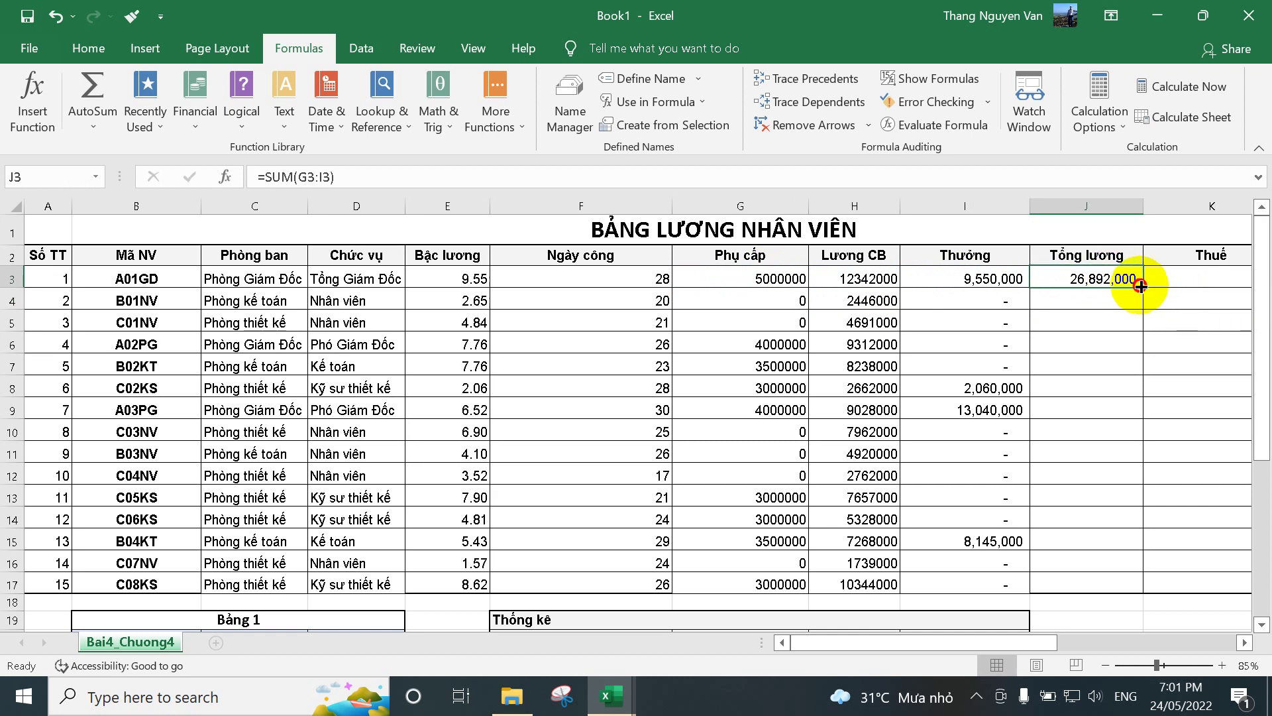
double_click(1142, 286)
Select K3 in the Thuế column, switch to Snipping Tool and capture a snip of the salary sheet.
click(1187, 281)
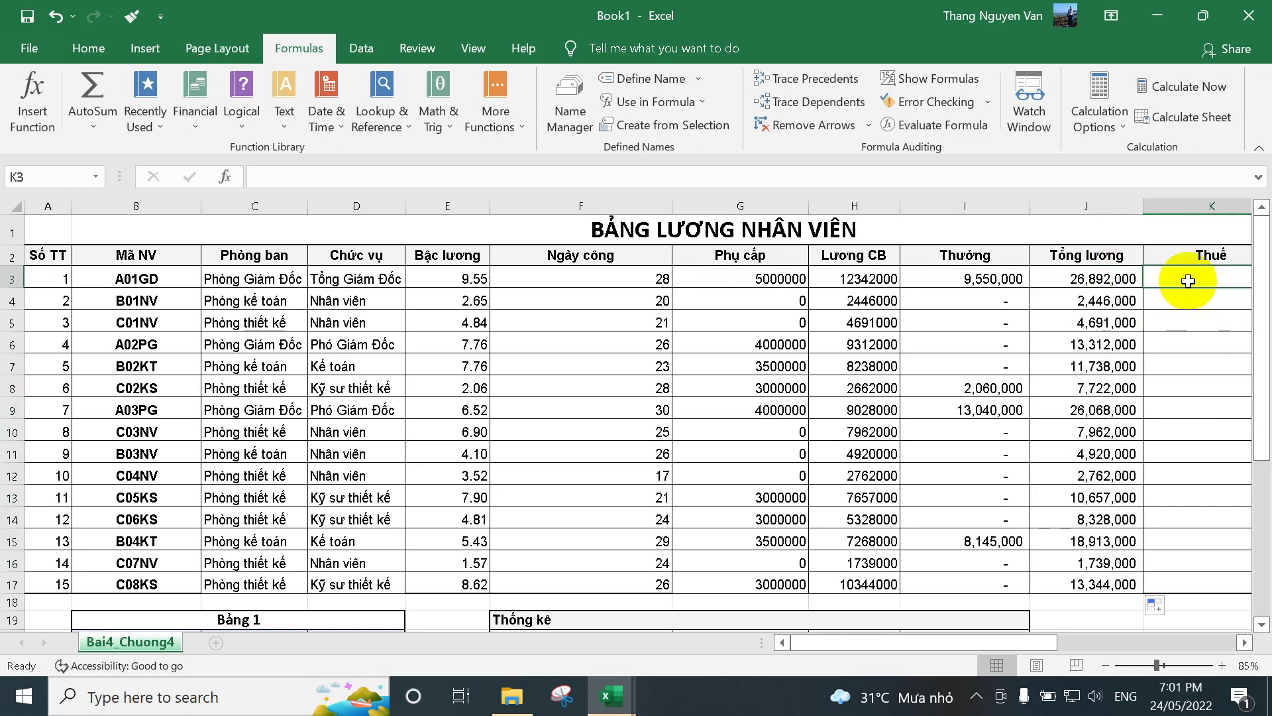
scroll(1186, 464, down, 1)
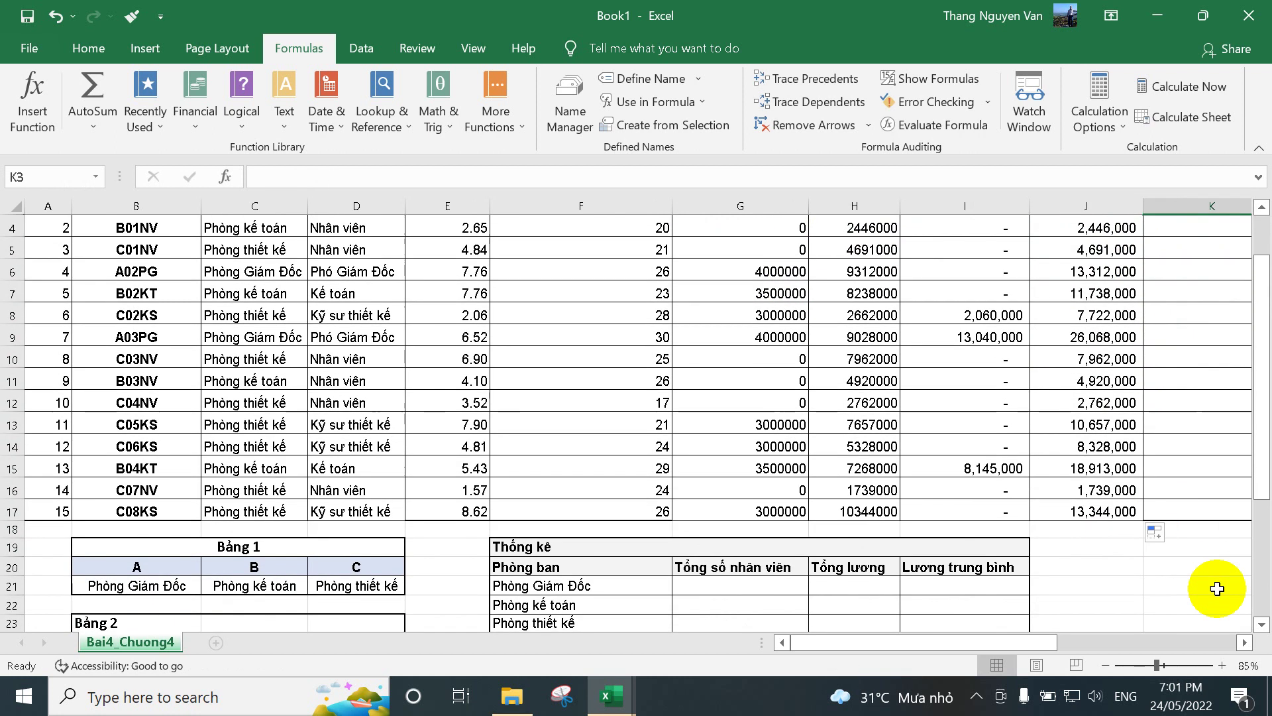
click(1244, 641)
click(1244, 641)
scroll(974, 341, up, 1)
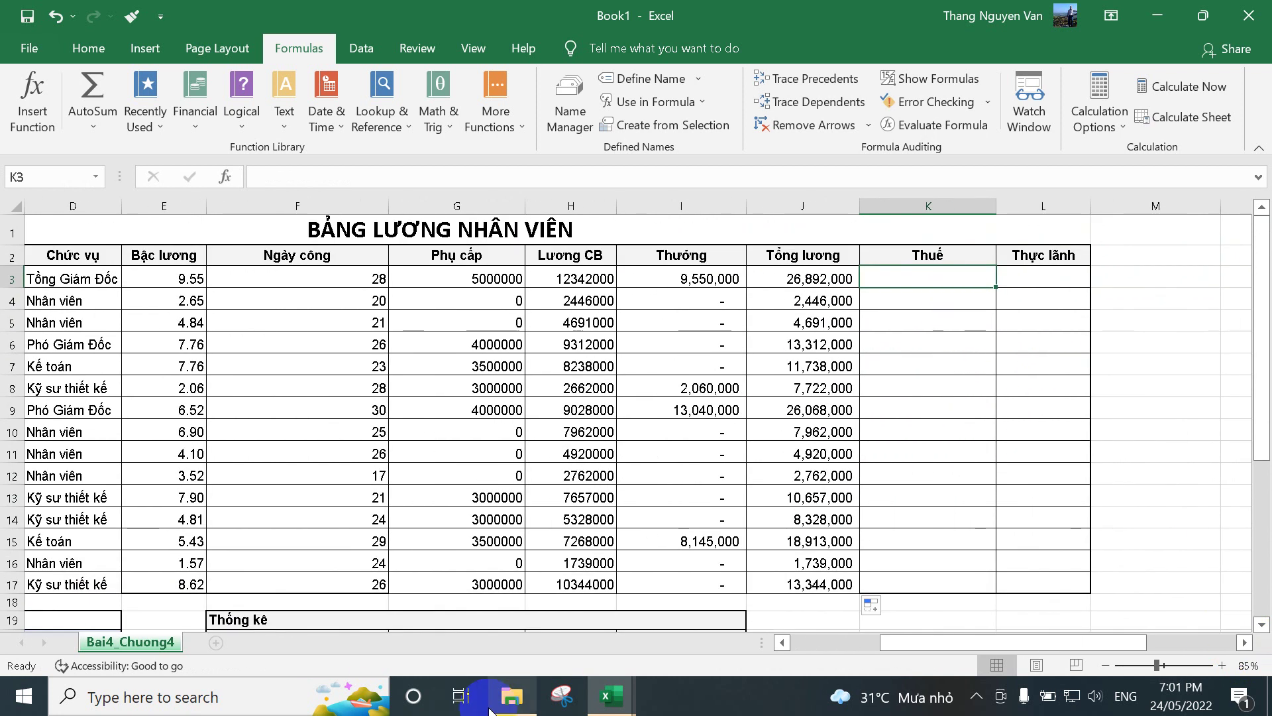
click(562, 696)
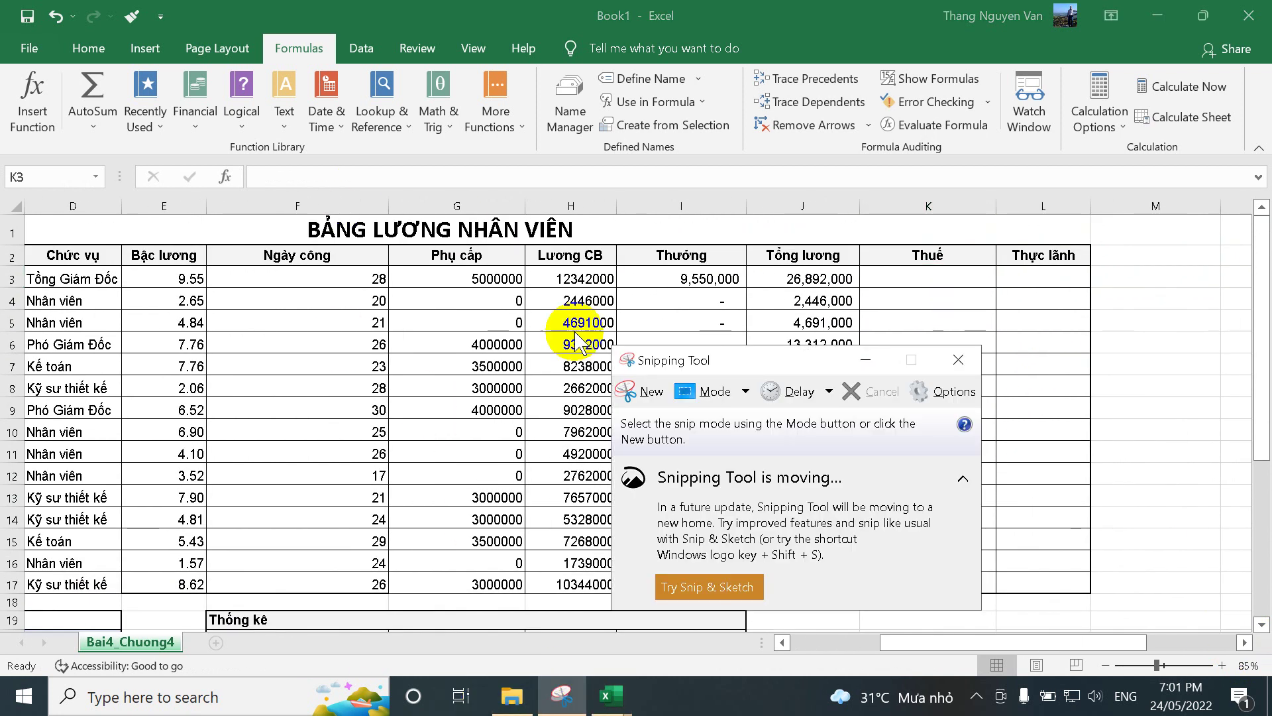
click(651, 391)
drag(1, 92, 1267, 635)
Draw a horizontal number line with two vertical marks, handwritten labels and a wavy stroke between the marks on the snip.
drag(759, 121, 757, 214)
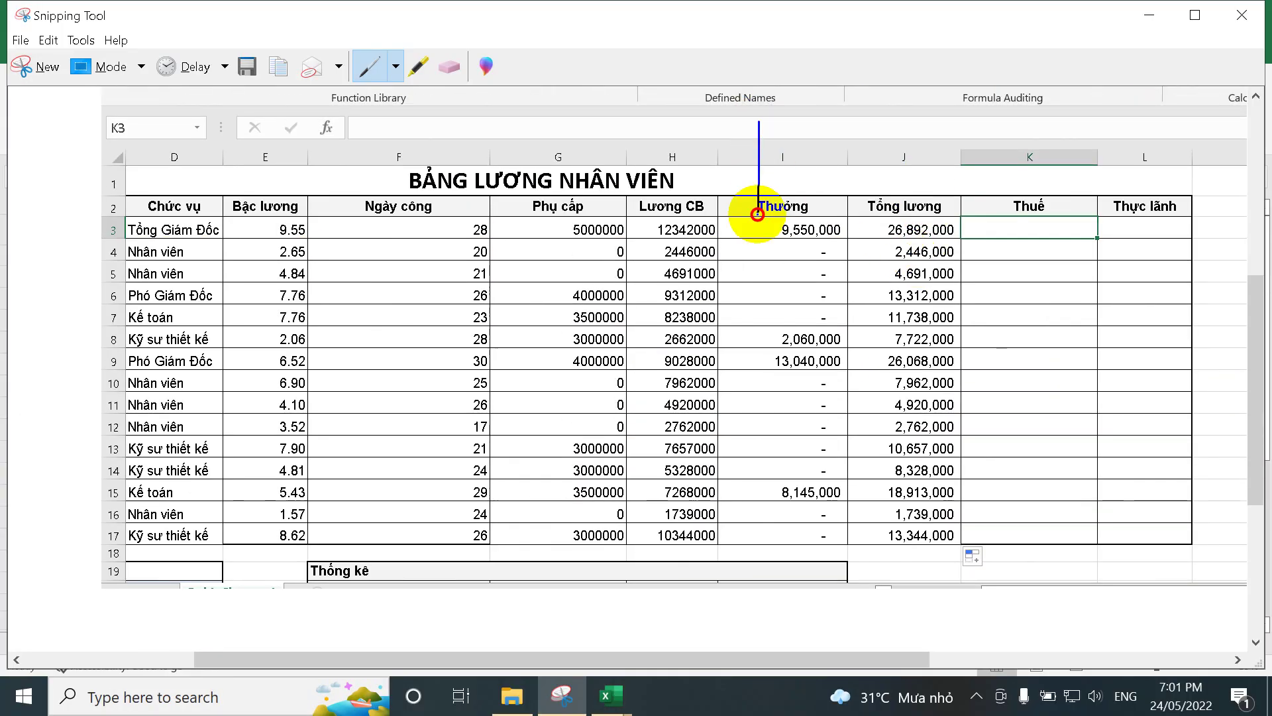
drag(615, 145, 1047, 142)
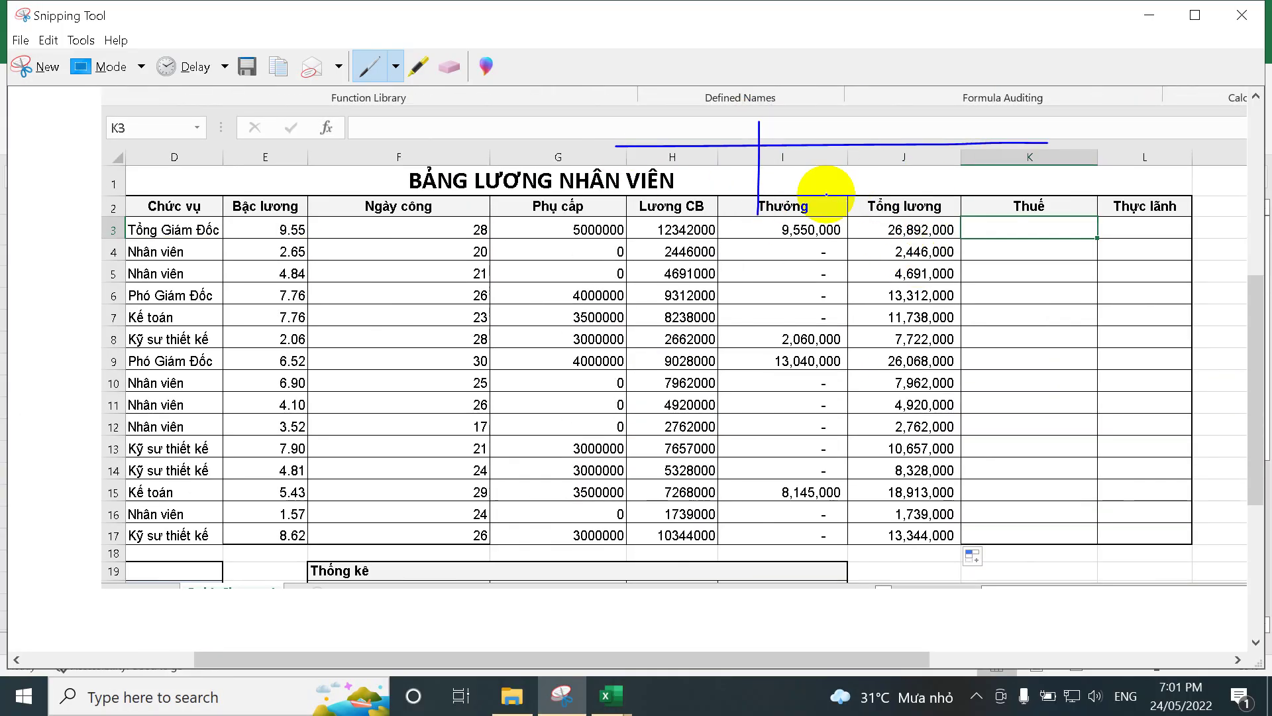
mouse_move(733, 162)
mouse_down()
mouse_move(751, 186)
mouse_move(742, 213)
mouse_move(756, 163)
mouse_move(784, 171)
mouse_up()
mouse_move(958, 91)
mouse_down()
mouse_move(955, 160)
mouse_move(975, 176)
mouse_move(954, 215)
mouse_up()
mouse_move(781, 149)
mouse_down()
mouse_move(903, 139)
mouse_move(896, 154)
mouse_up()
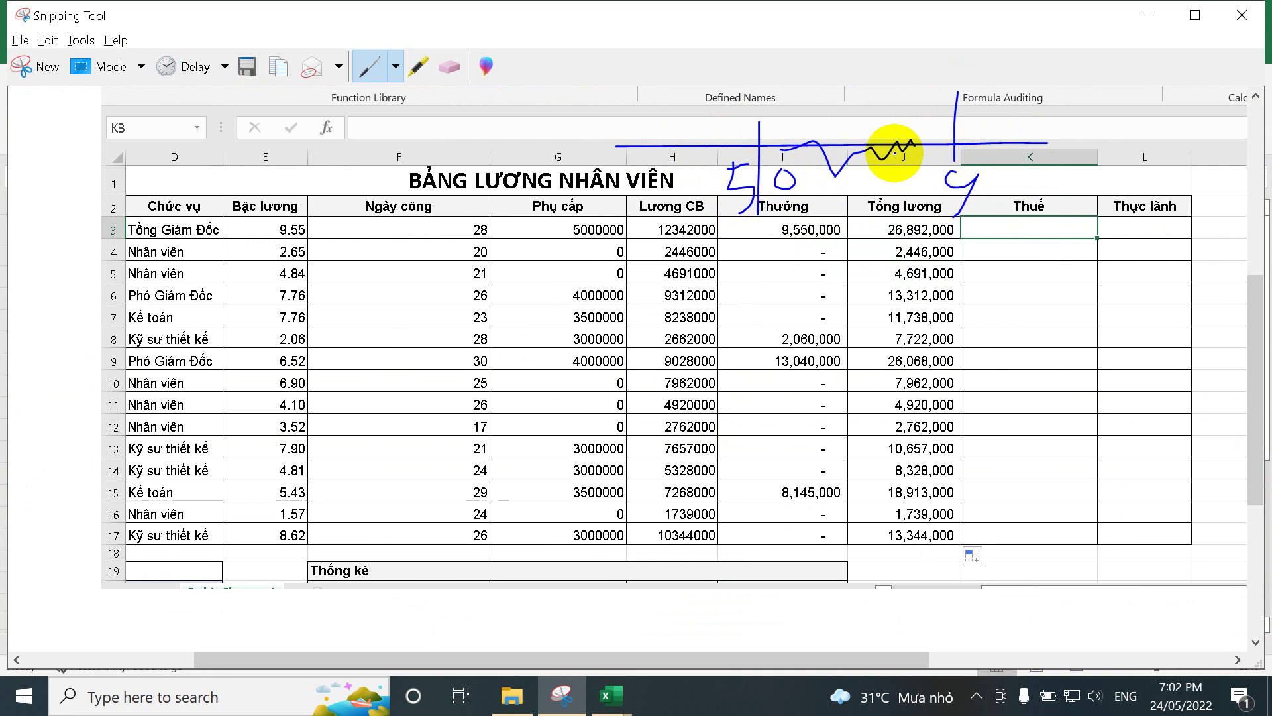
Switch back to Excel and start an IF formula in K3 with J3>5 as its logical test.
key(alt+Tab)
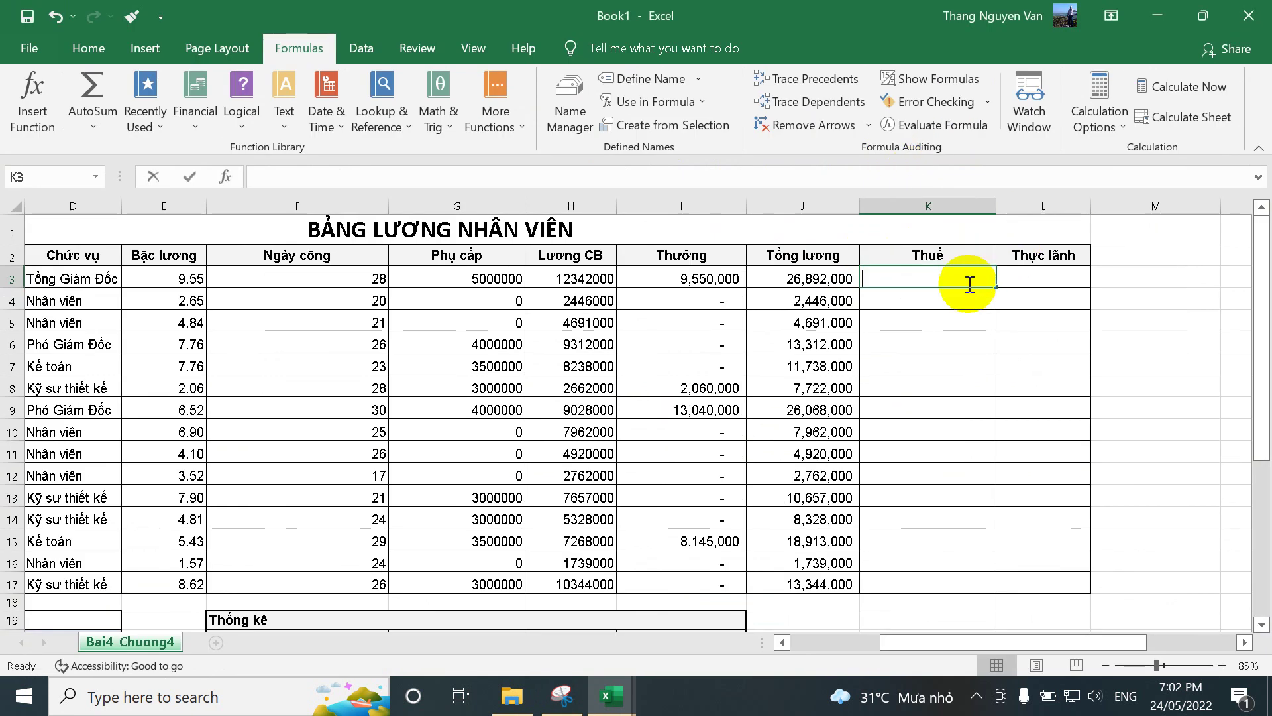
text(=if()
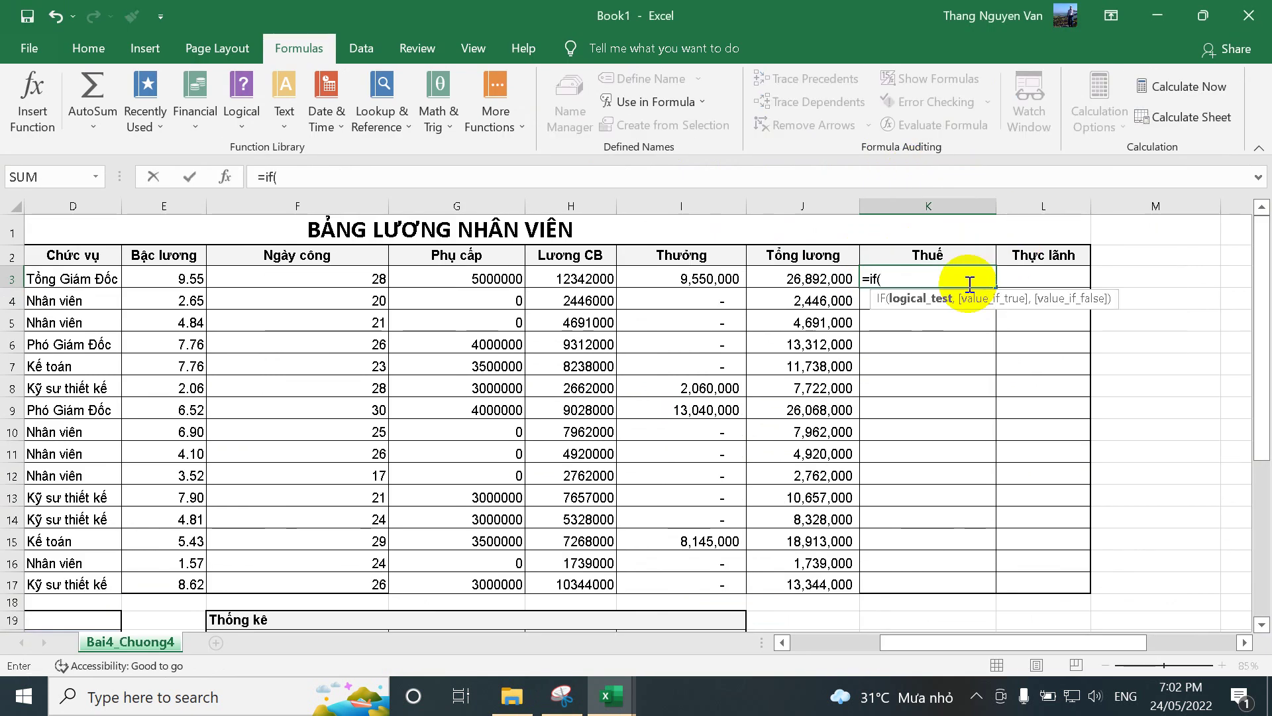
click(842, 277)
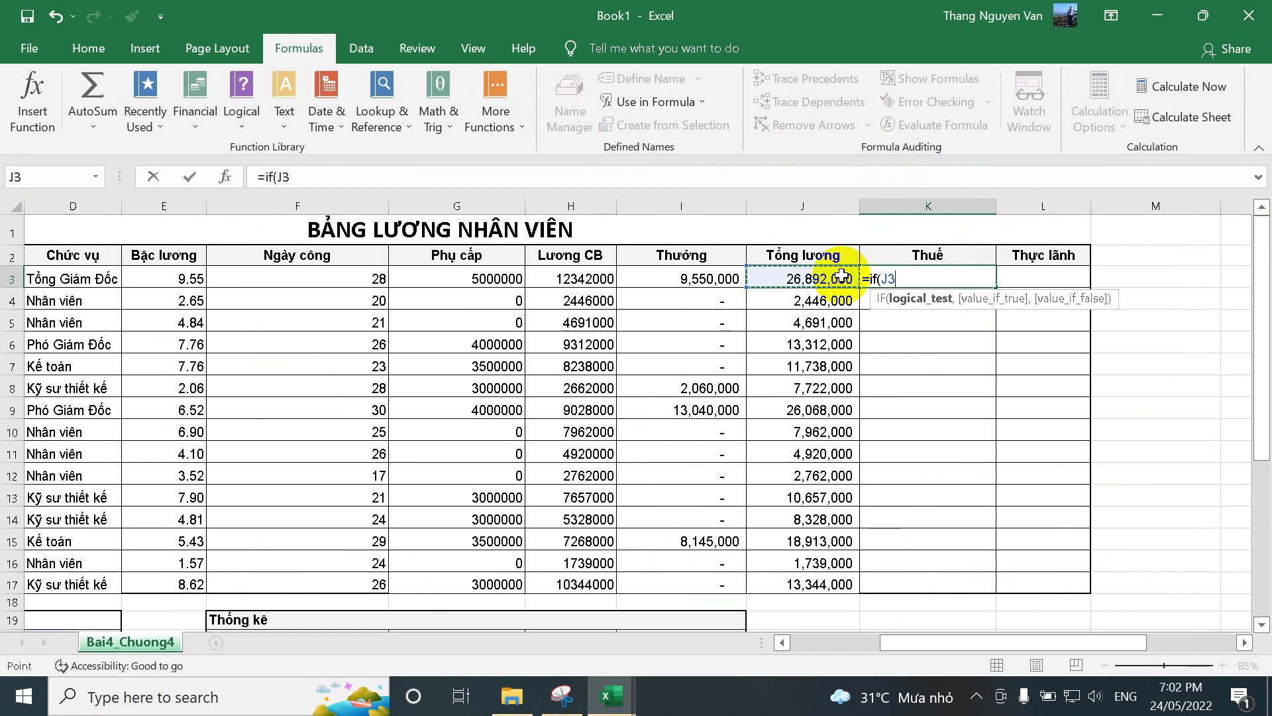
text(>)
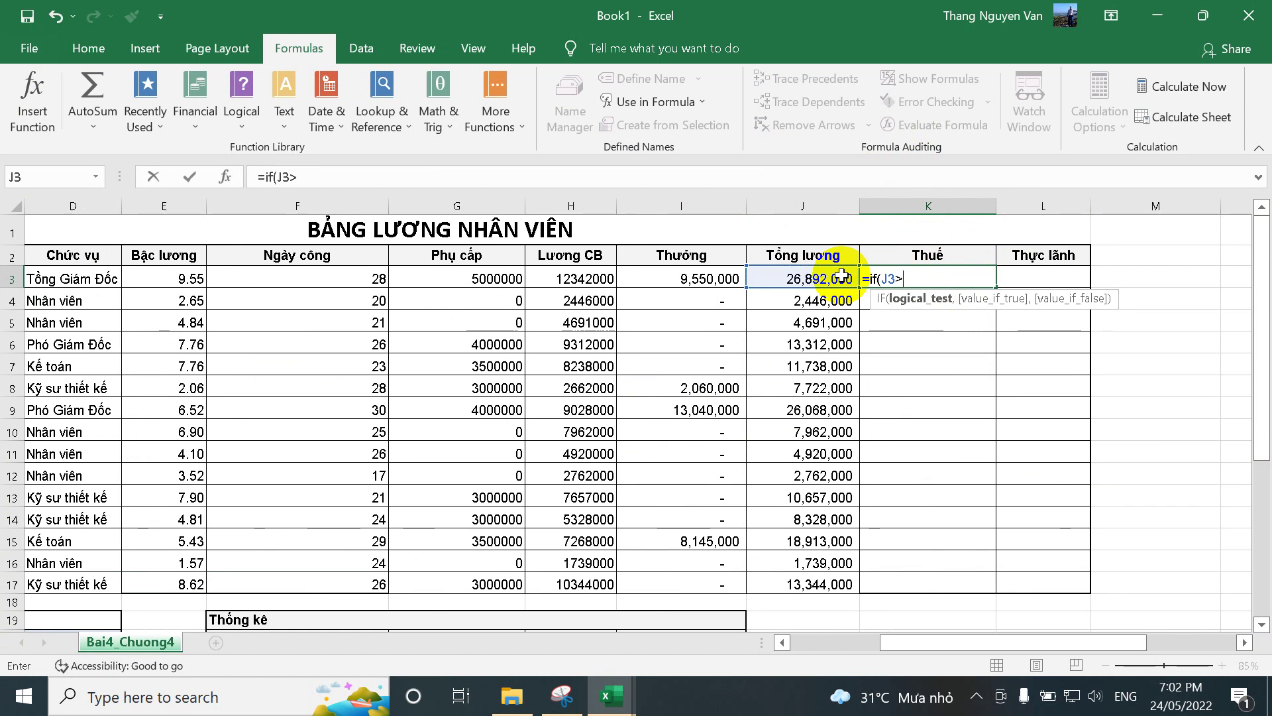
text(5)
text(=)
key(BackSpace)
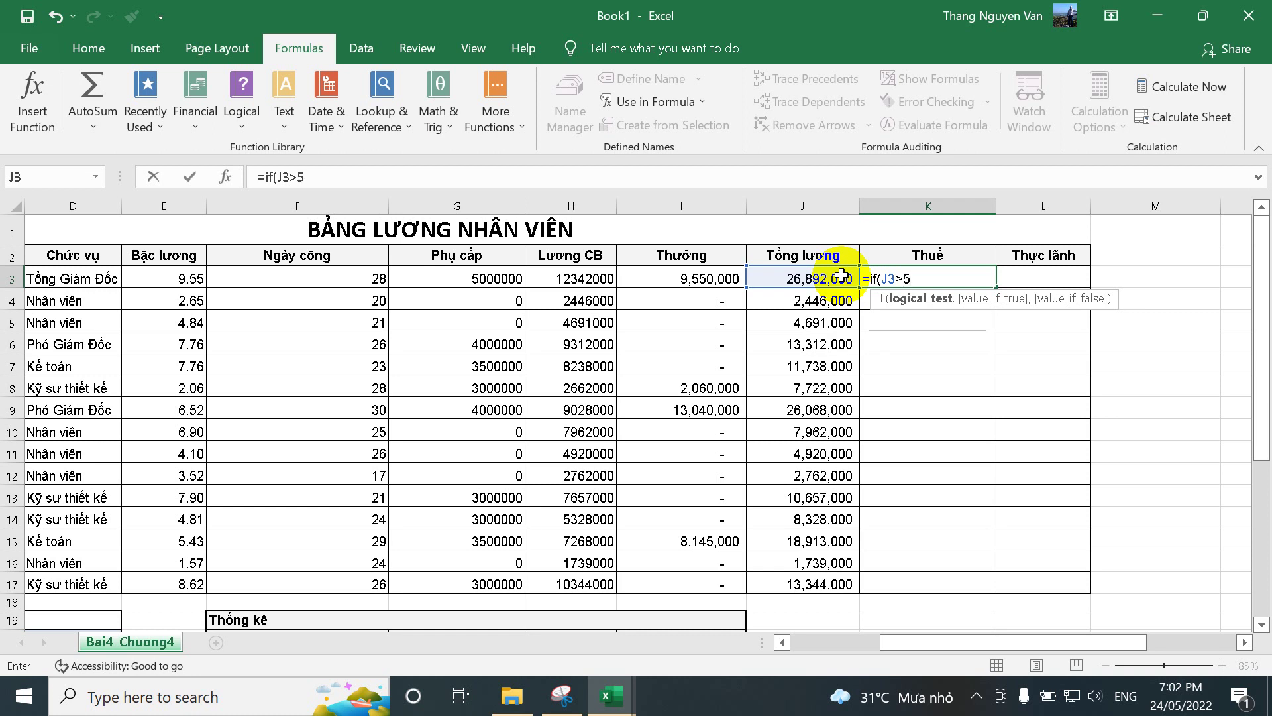
text(5,)
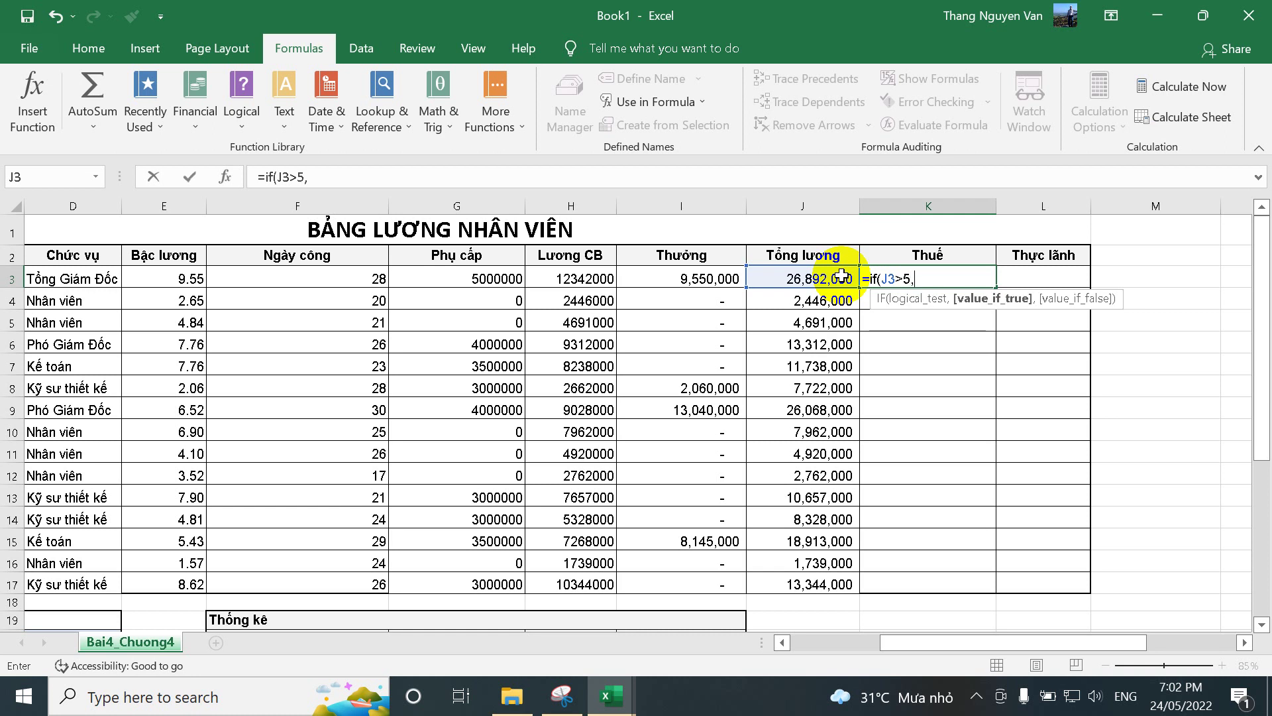
Make (J3-5000000)*0.1 the true value of the IF formula in K3.
click(811, 280)
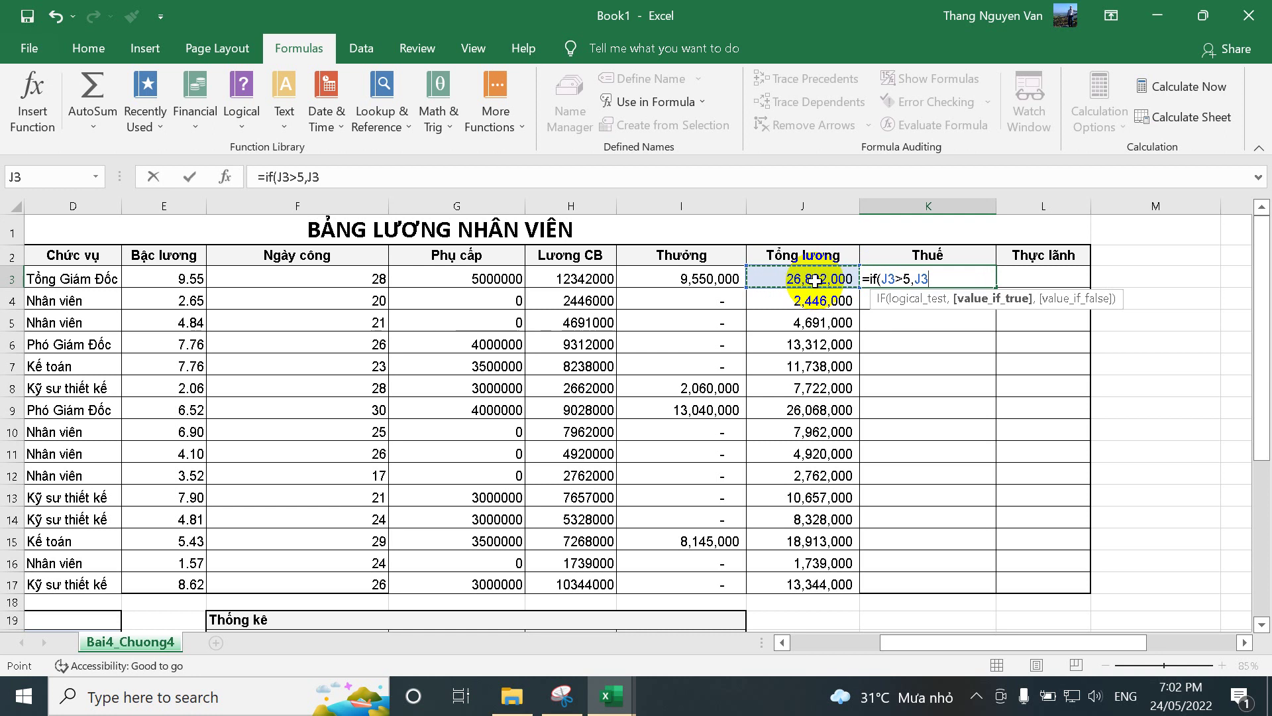
text(-5000000)
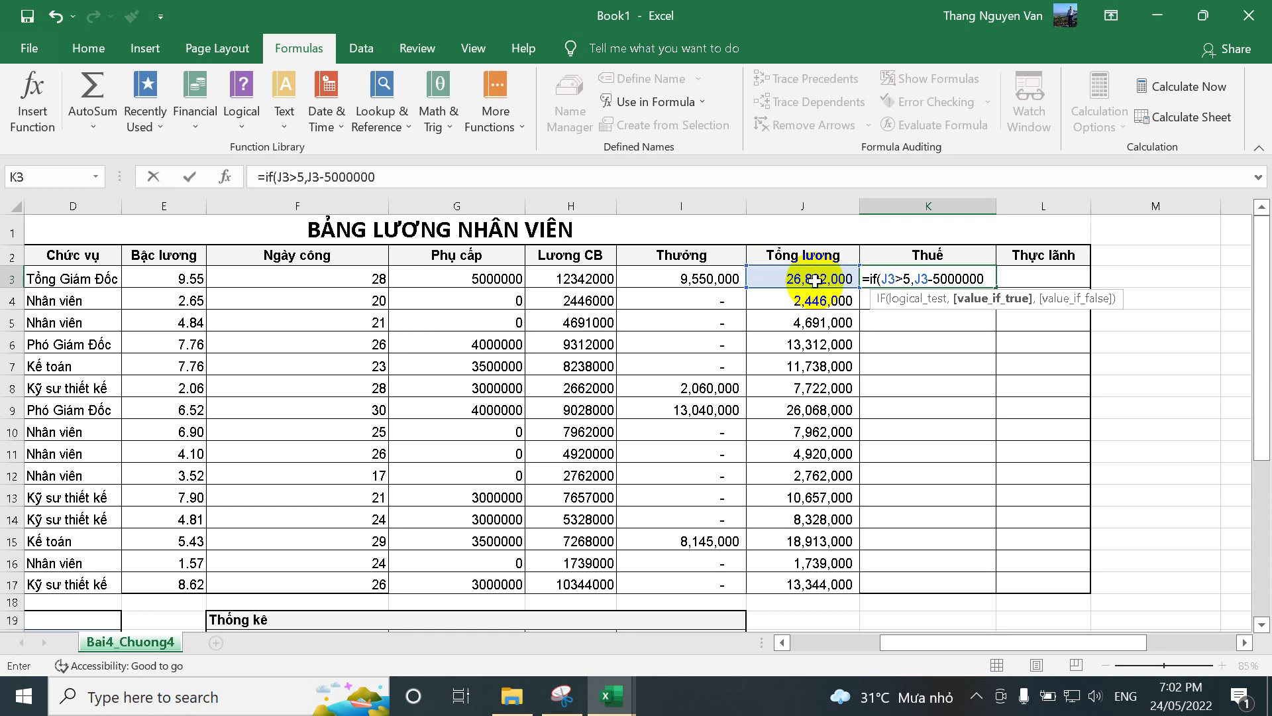
text(,)
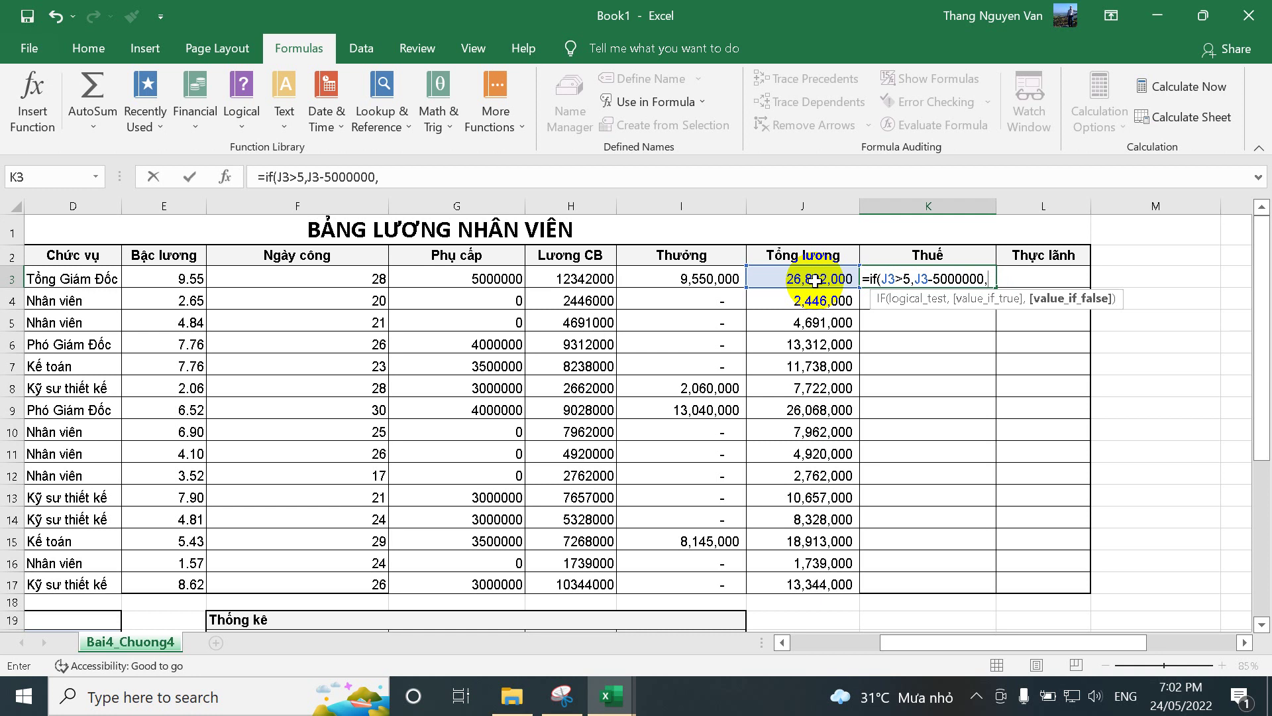
key(BackSpace)
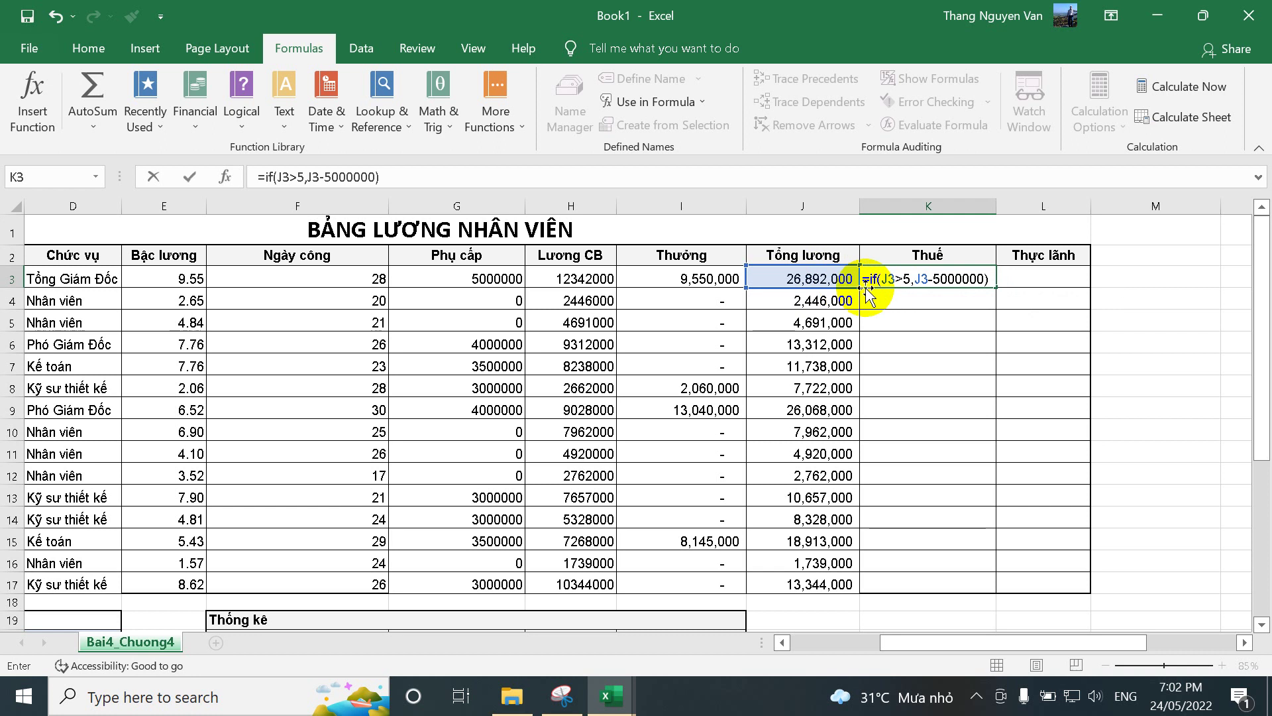
click(915, 278)
text(()
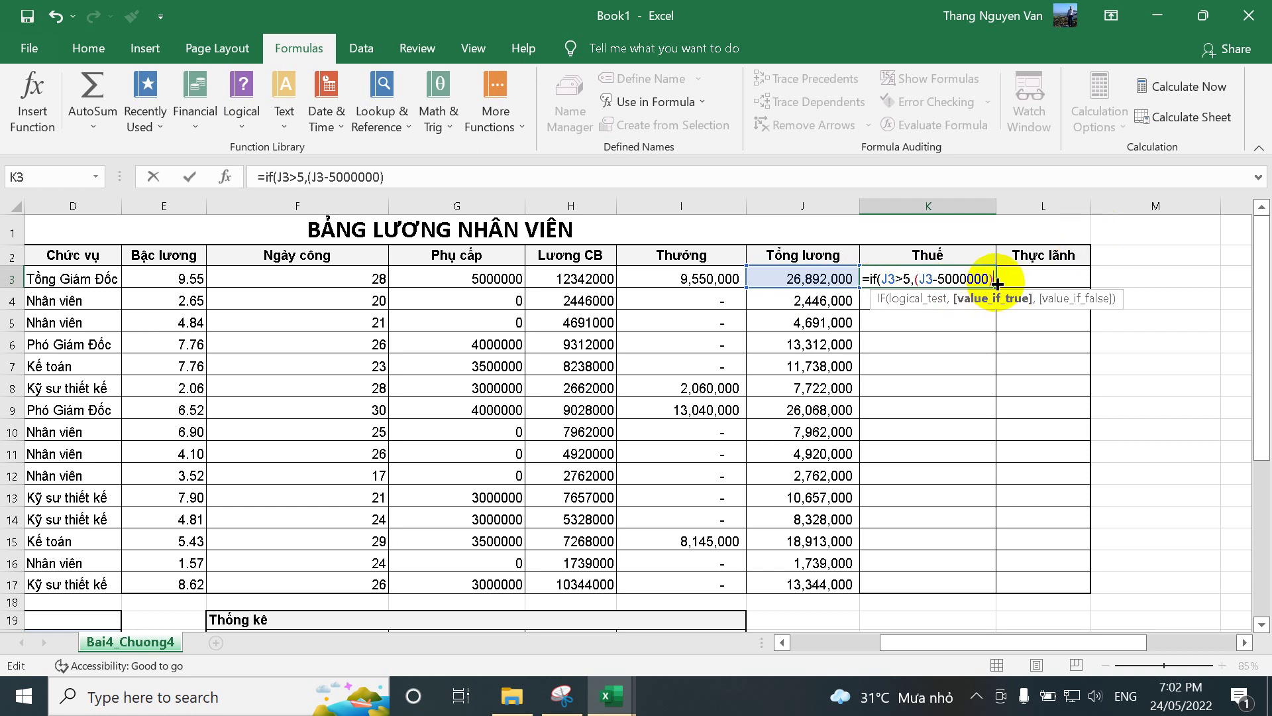
text(*0.)
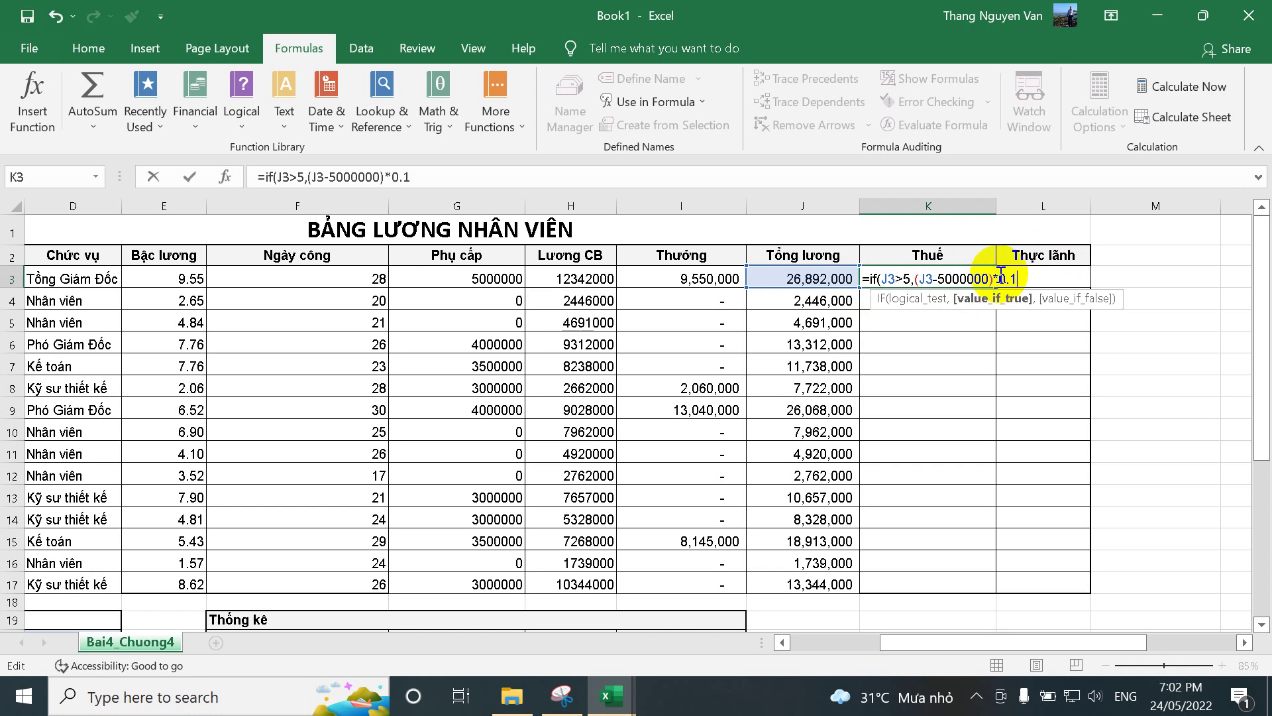
text(1,)
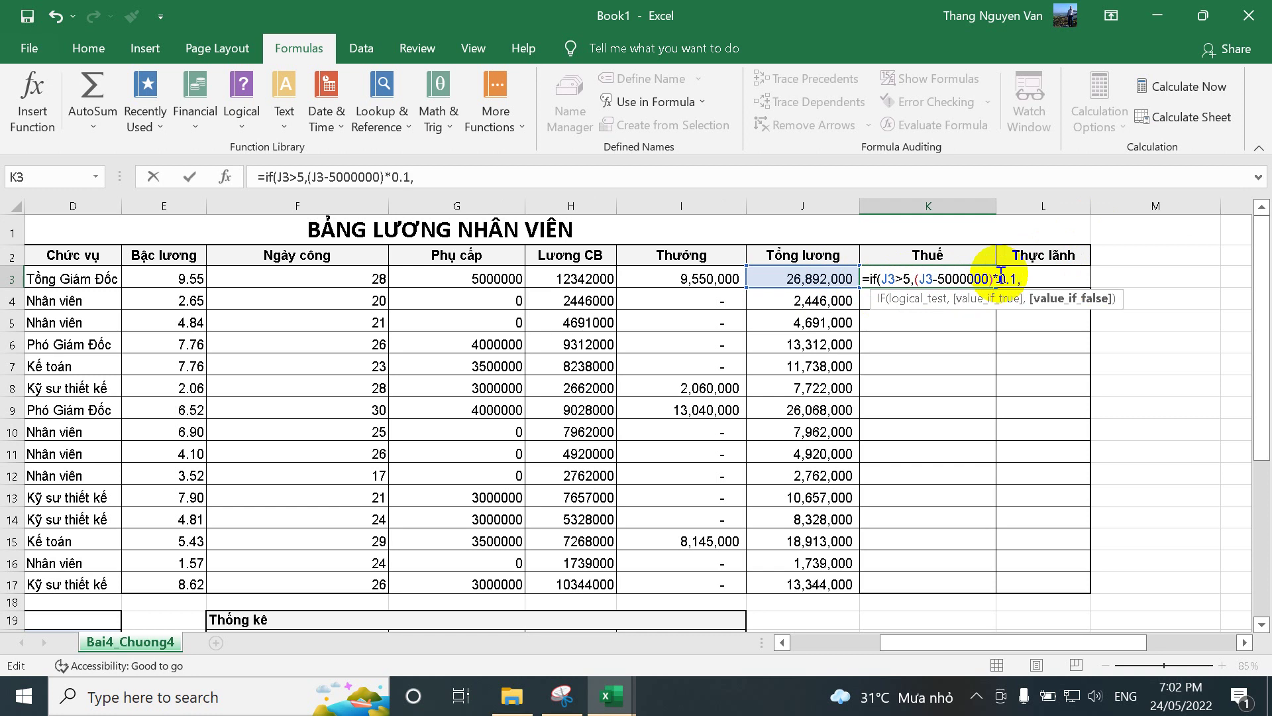
Set the IF's false value to 0 and fill the formula down the Thuế column to K17.
text(0))
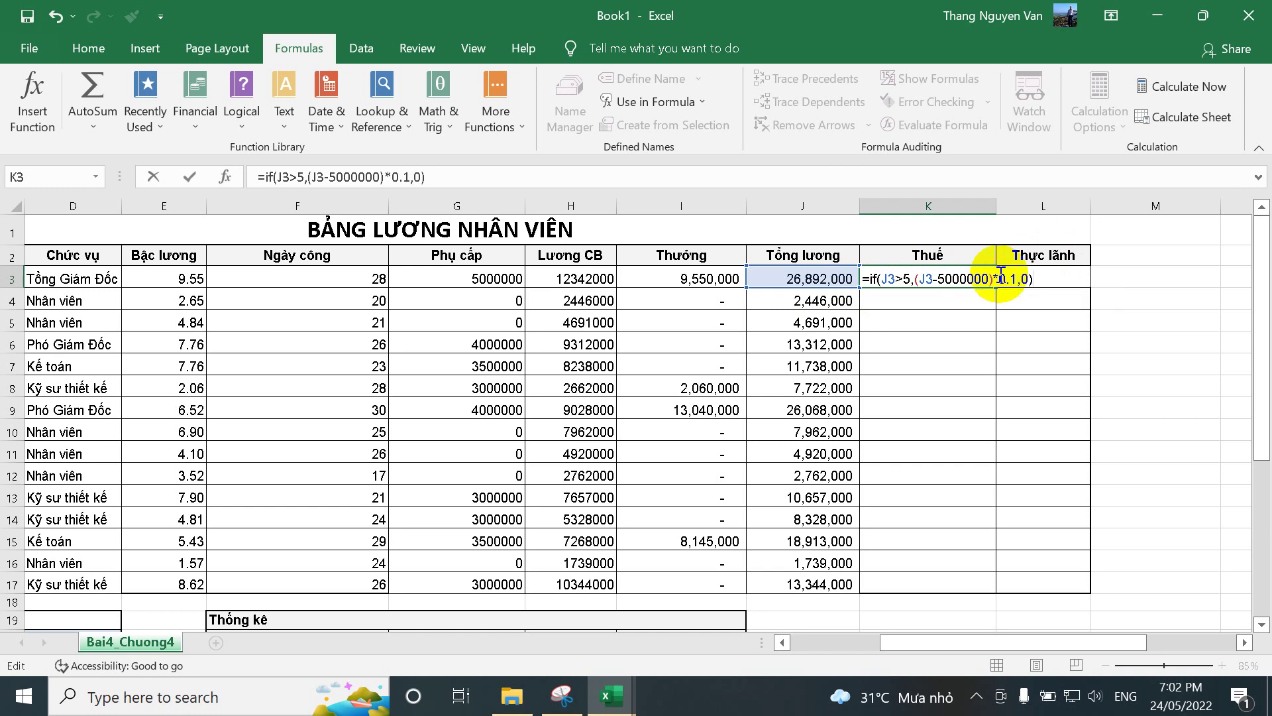
key(Return)
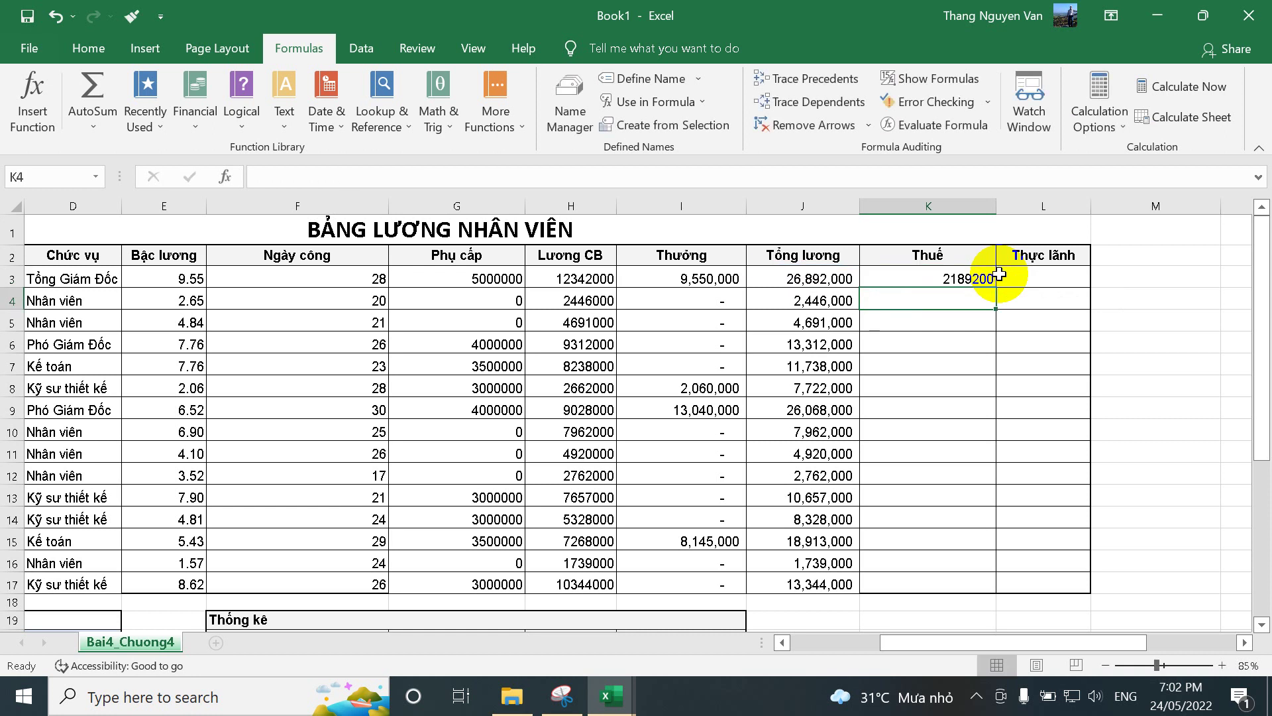
click(981, 279)
double_click(995, 288)
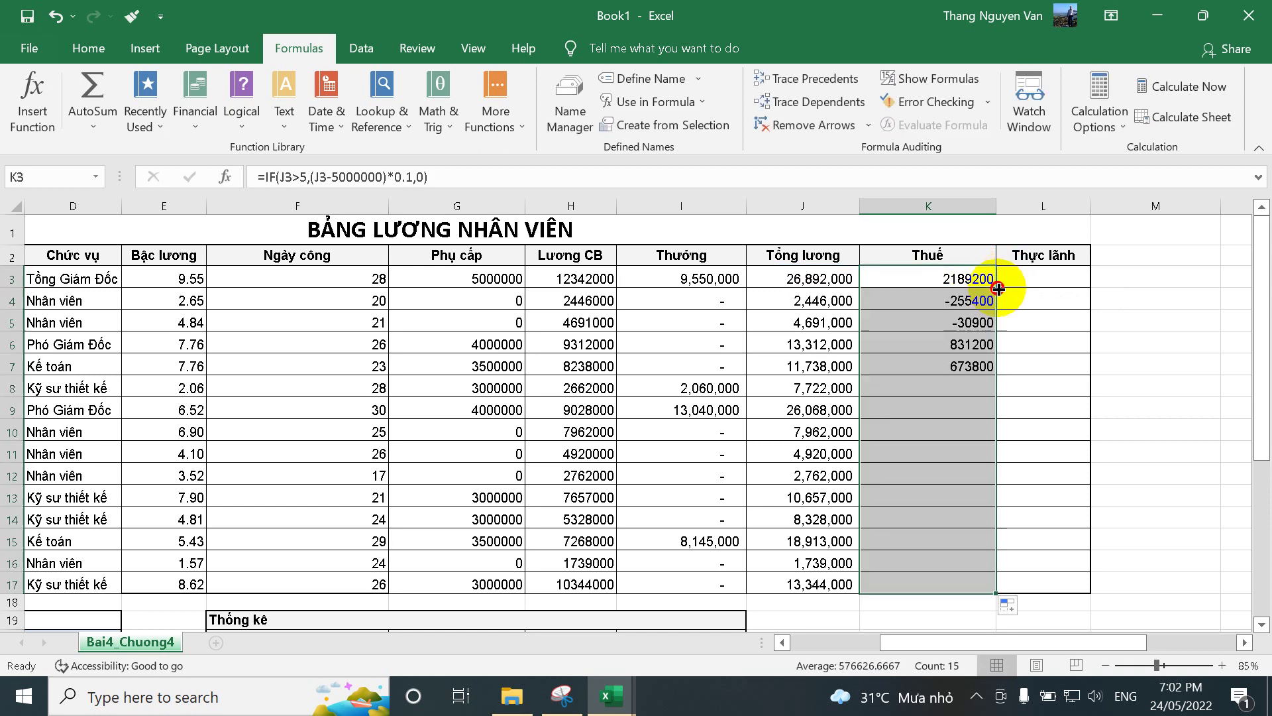
Enter the formula =J3-K3 in L3 of the Thực lãnh column to subtract Thuế from Tổng lương.
click(1028, 277)
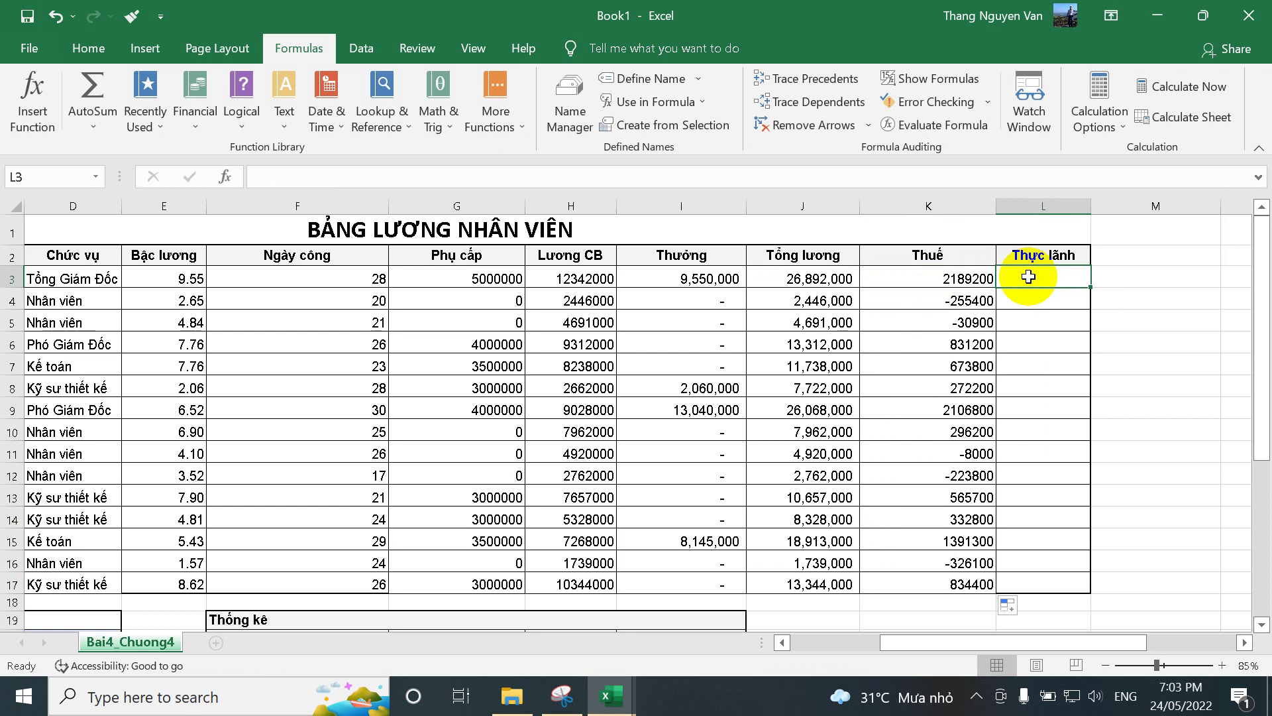
click(964, 301)
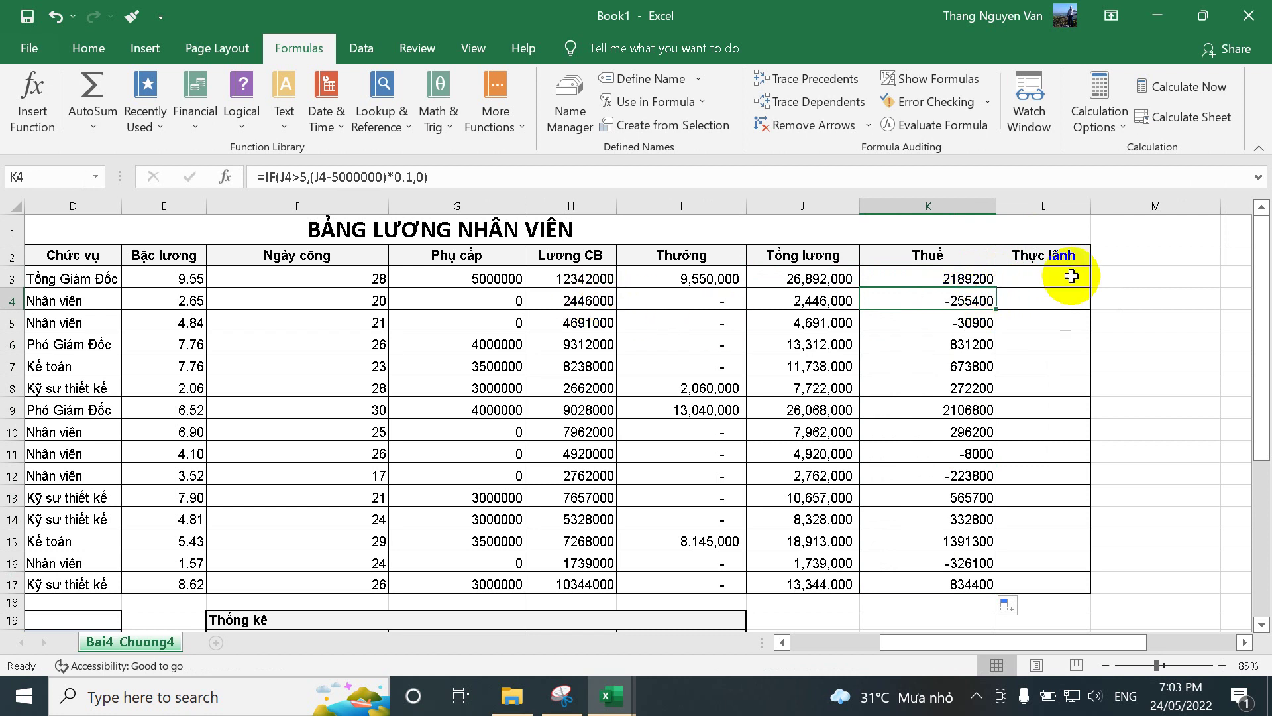
click(1051, 276)
text(=)
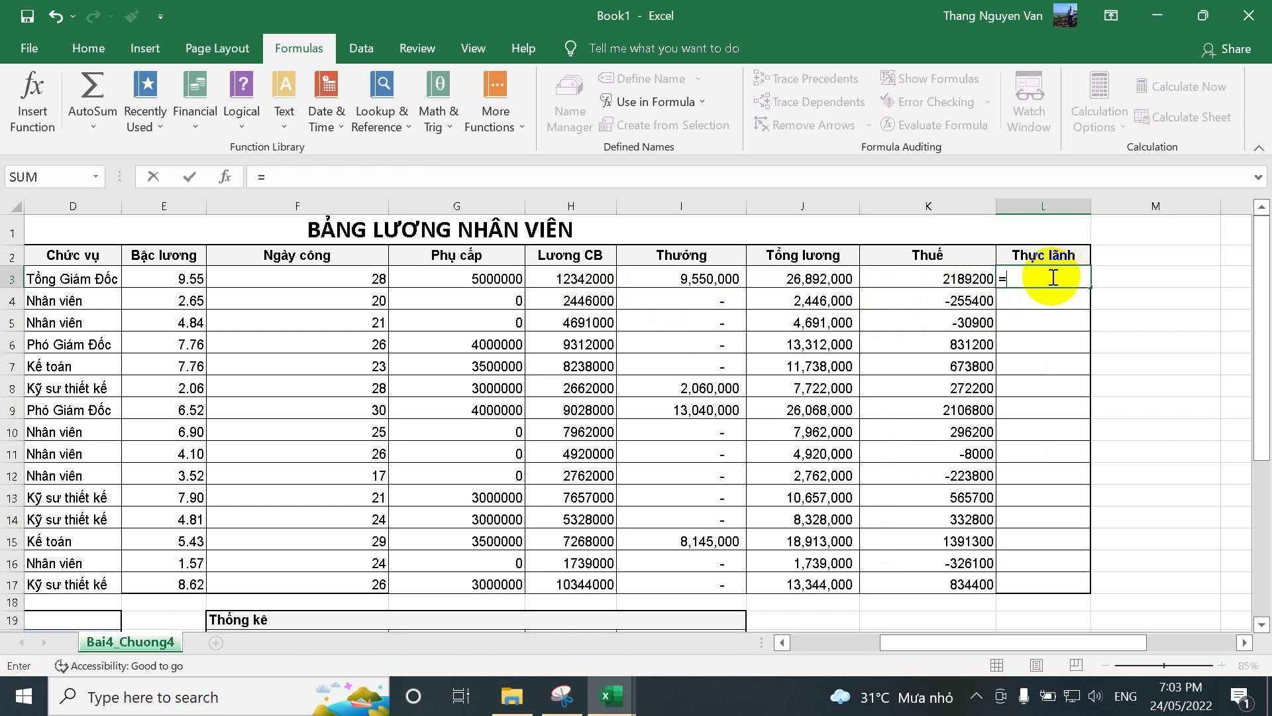
click(825, 280)
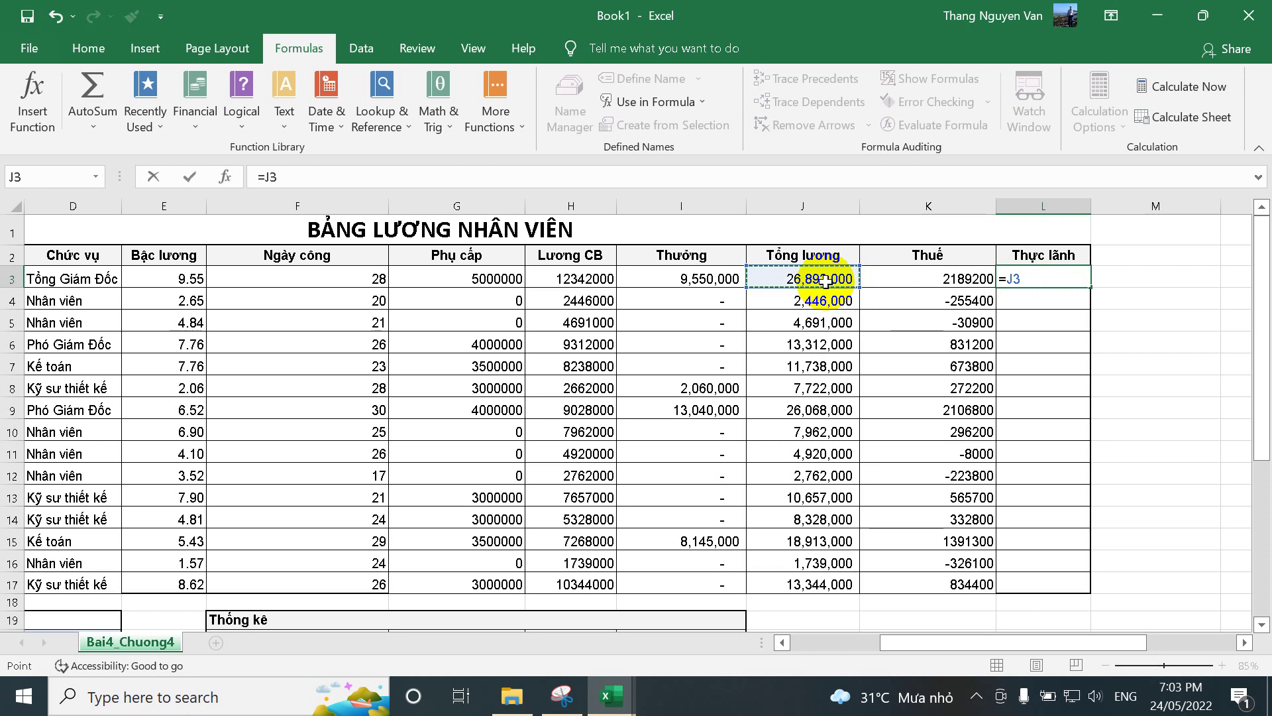
text(-)
click(933, 276)
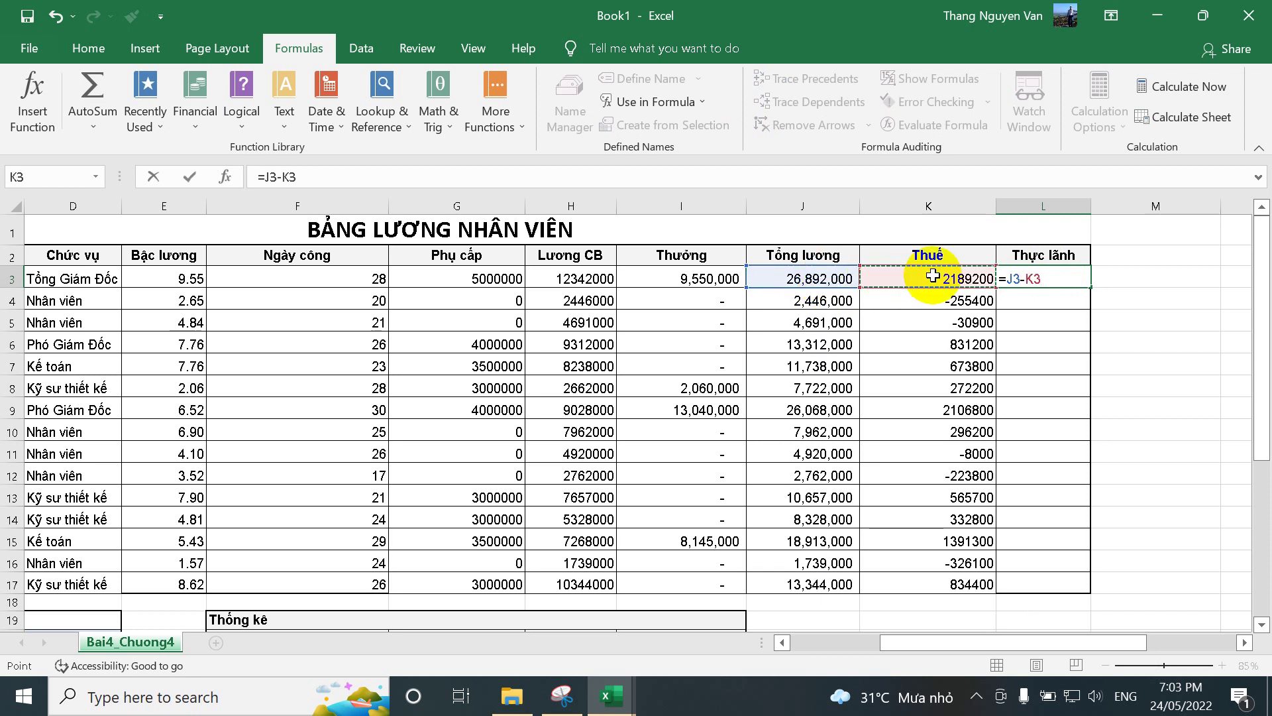
key(Return)
Wrap the J3-K3 subtraction in L3 in a ROUND function, keeping the subtraction in its own parentheses.
double_click(1024, 277)
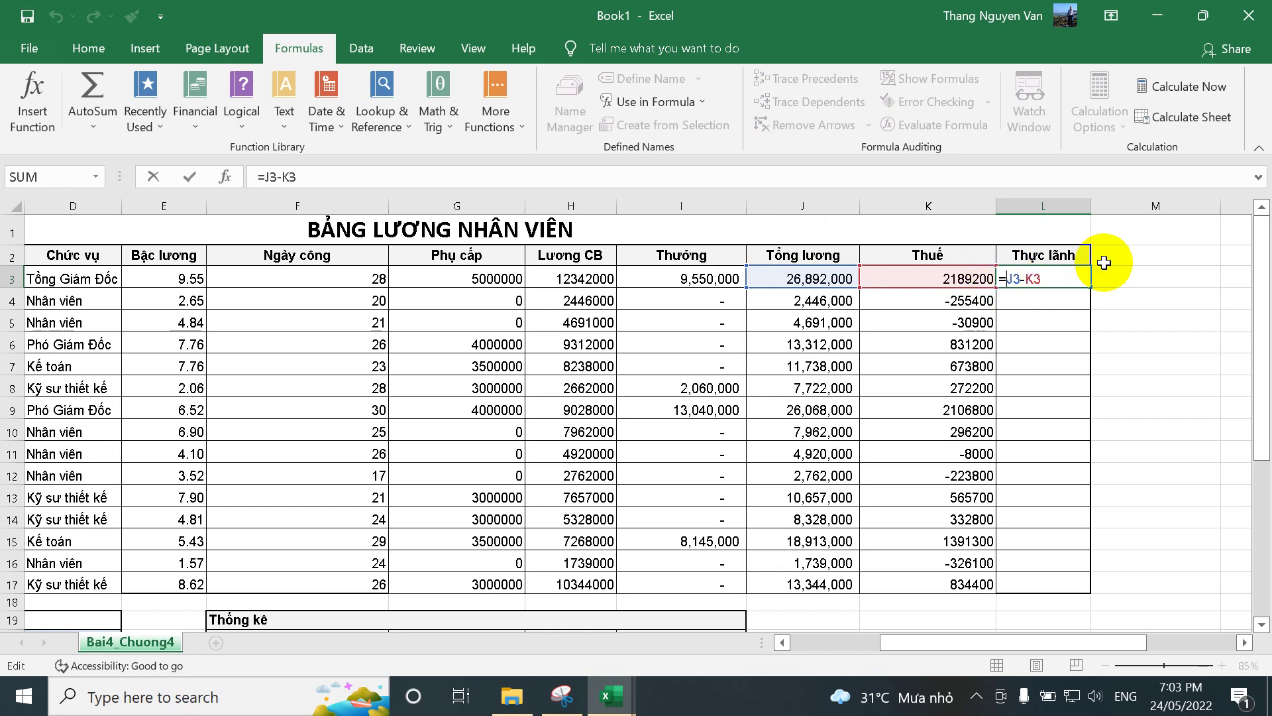
text(round)
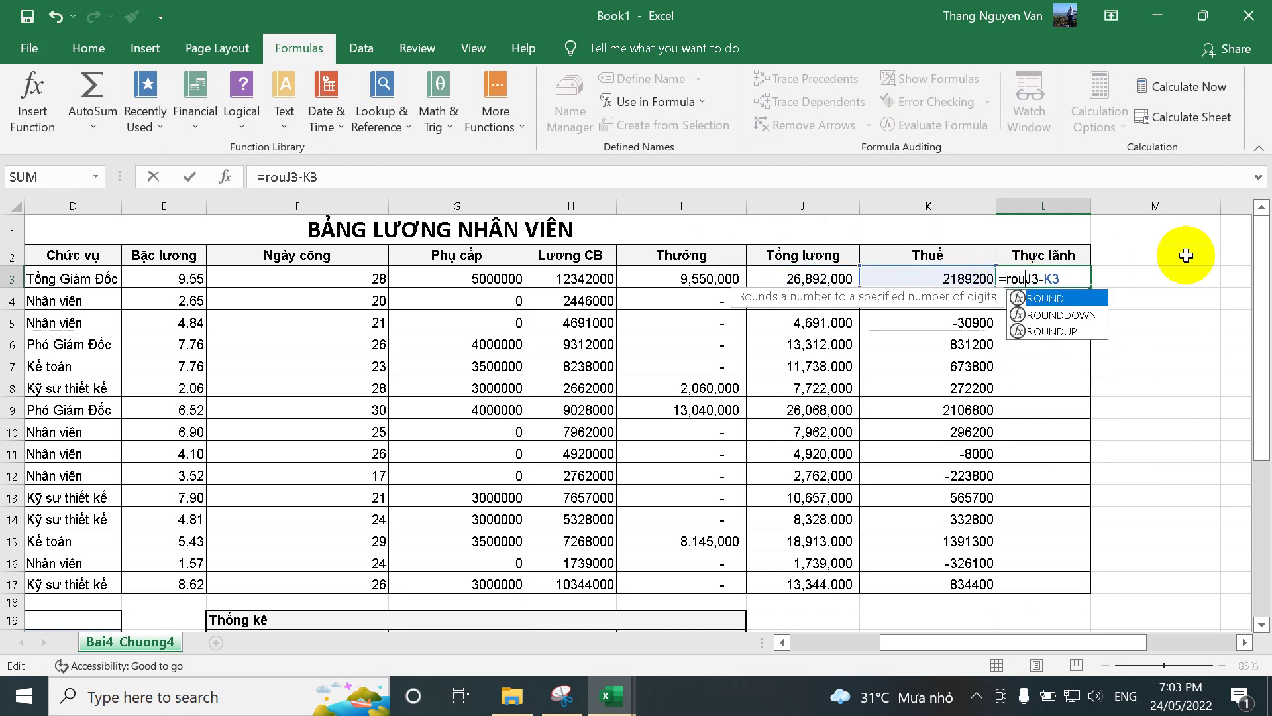
text(()
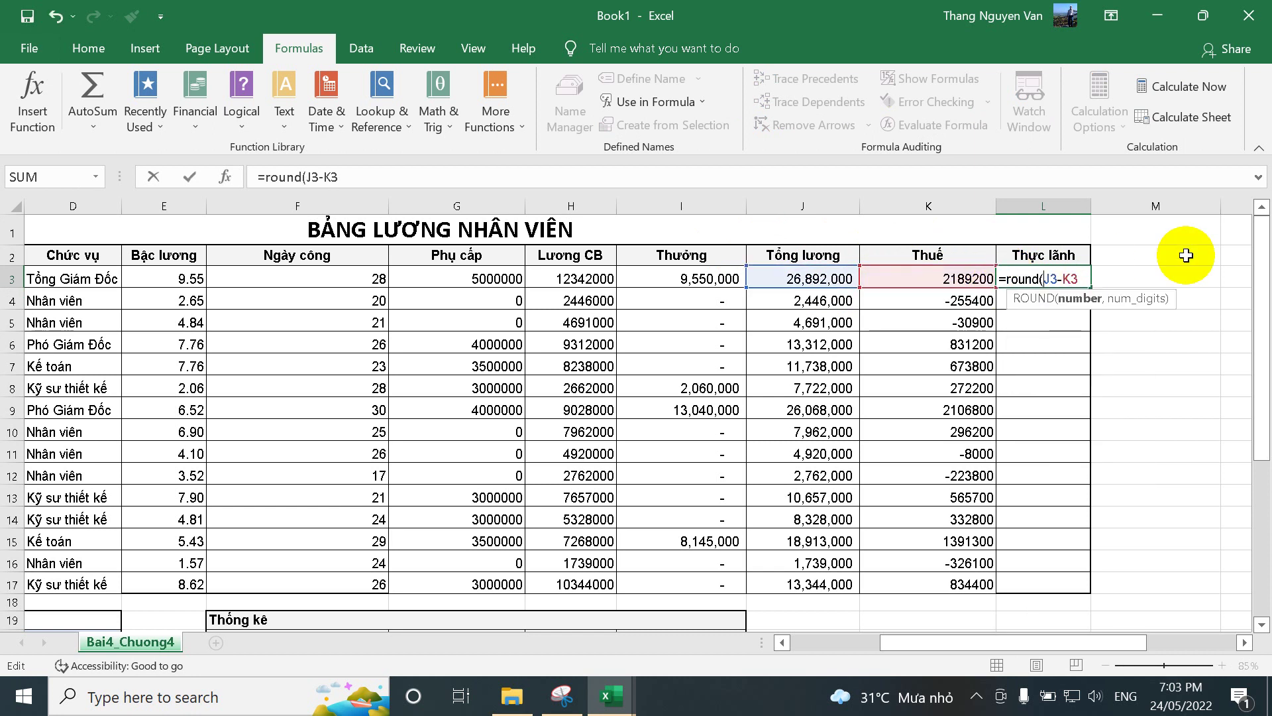
click(1081, 282)
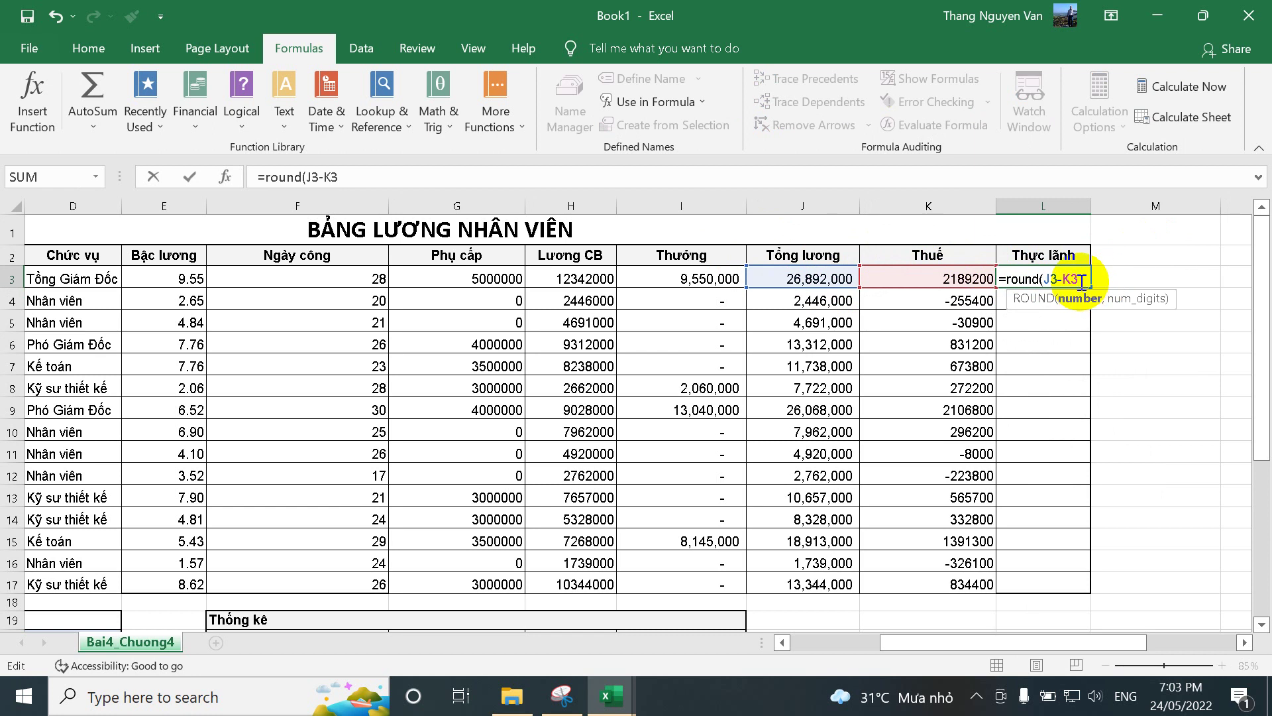
text())
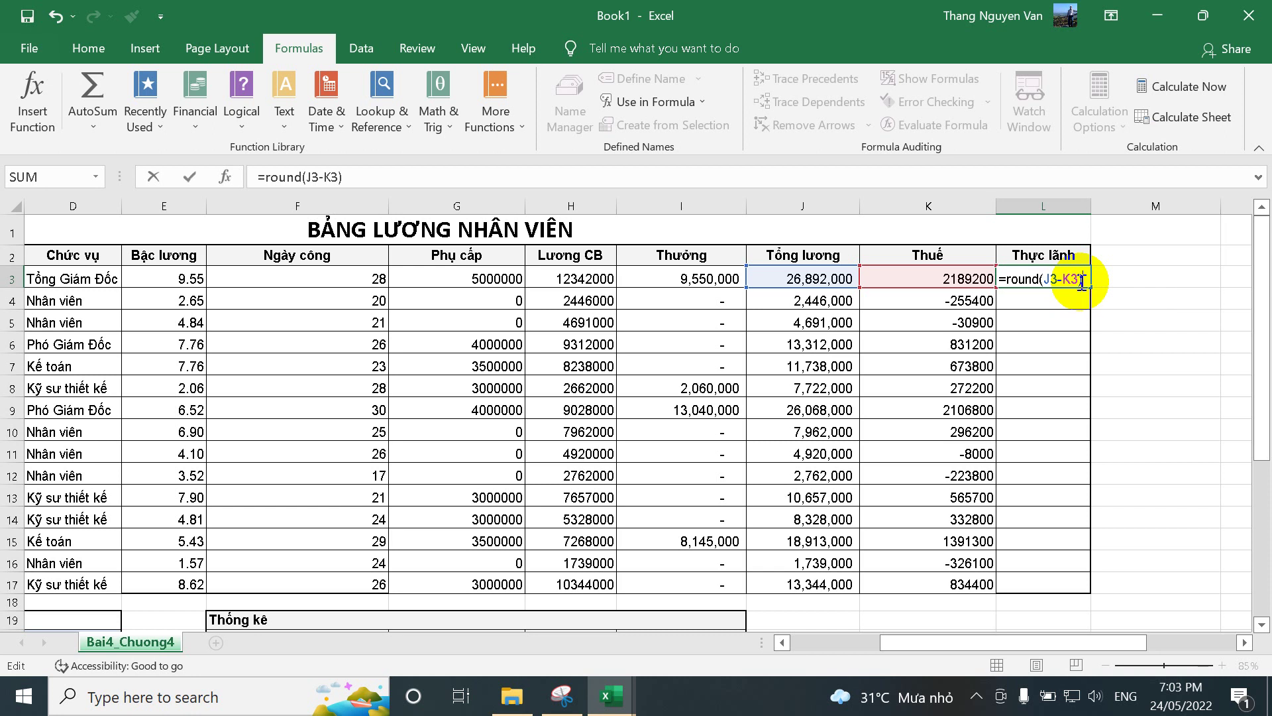
key(Left)
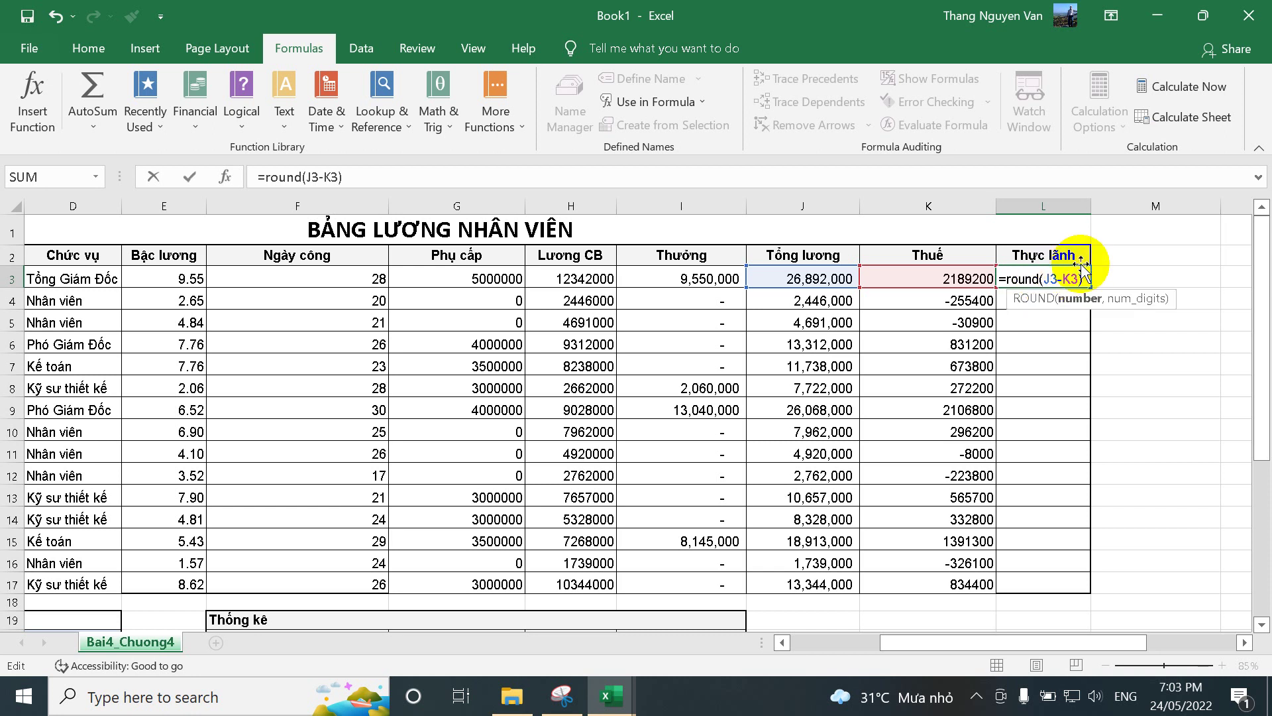
text(()
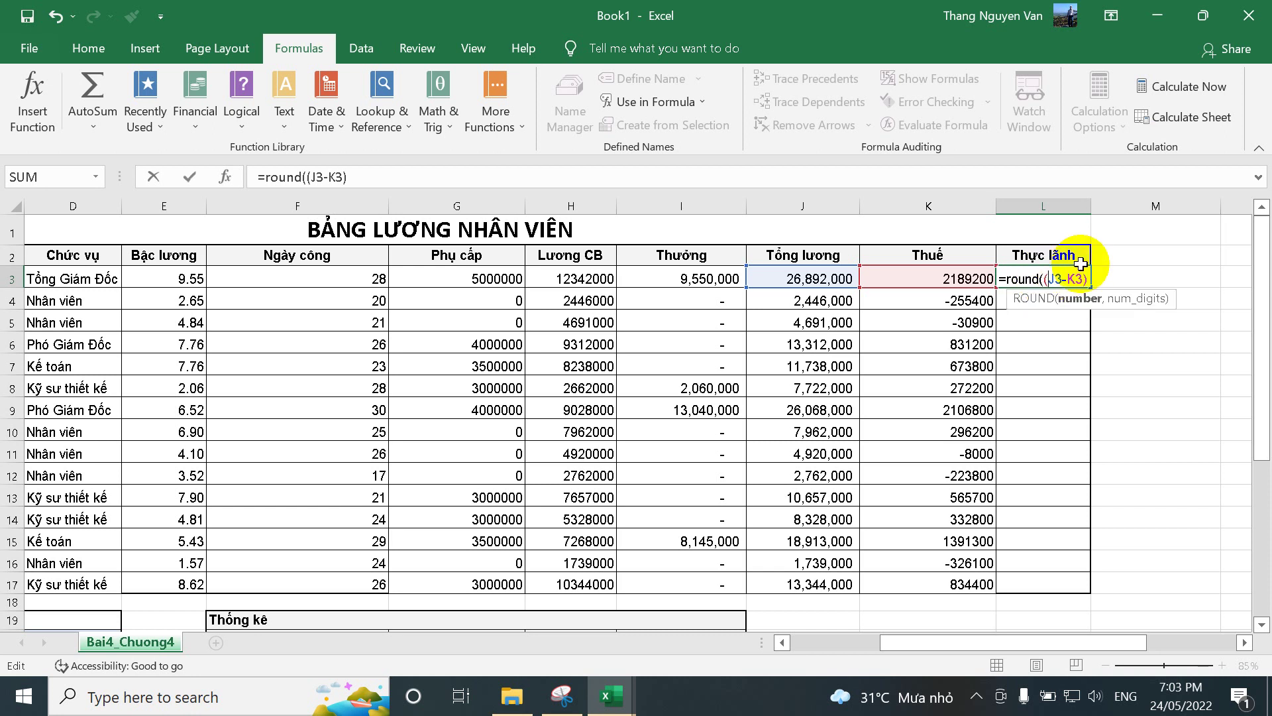
Set the ROUND digits in L3 to -3, completing =ROUND((J3-K3),-3), and fill the formula down to L10.
click(353, 175)
text(,)
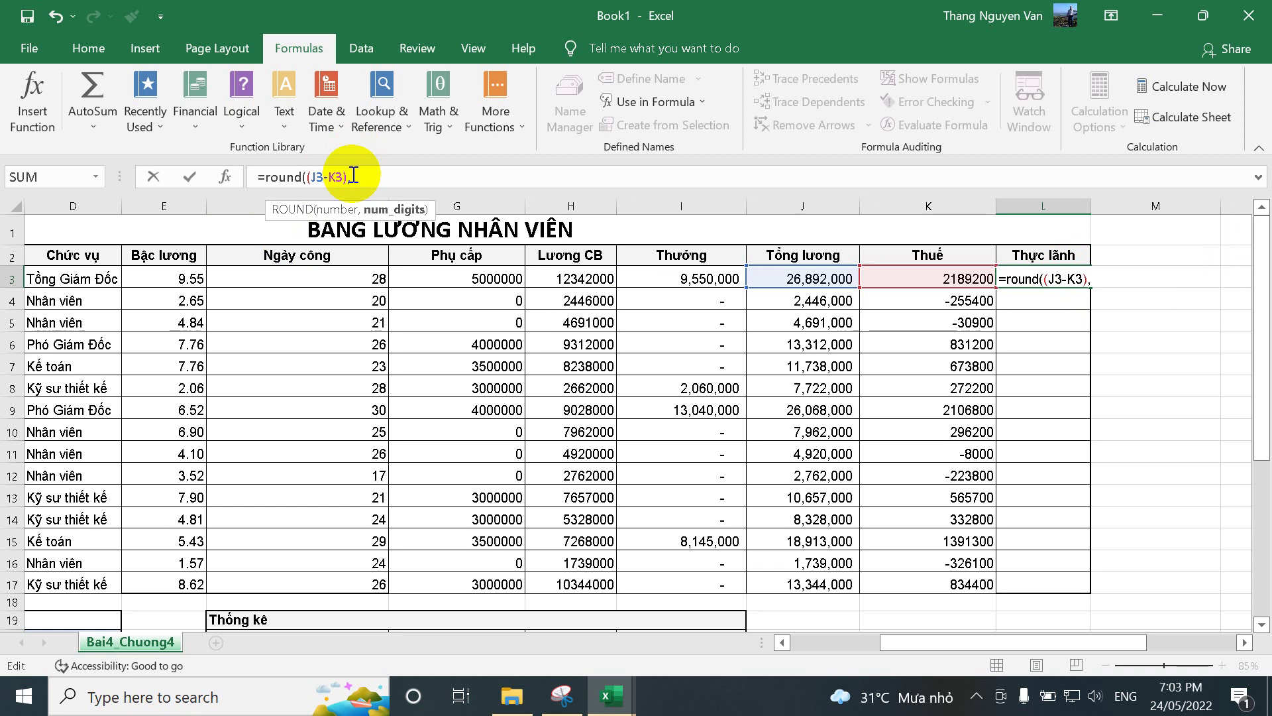
text(-3))
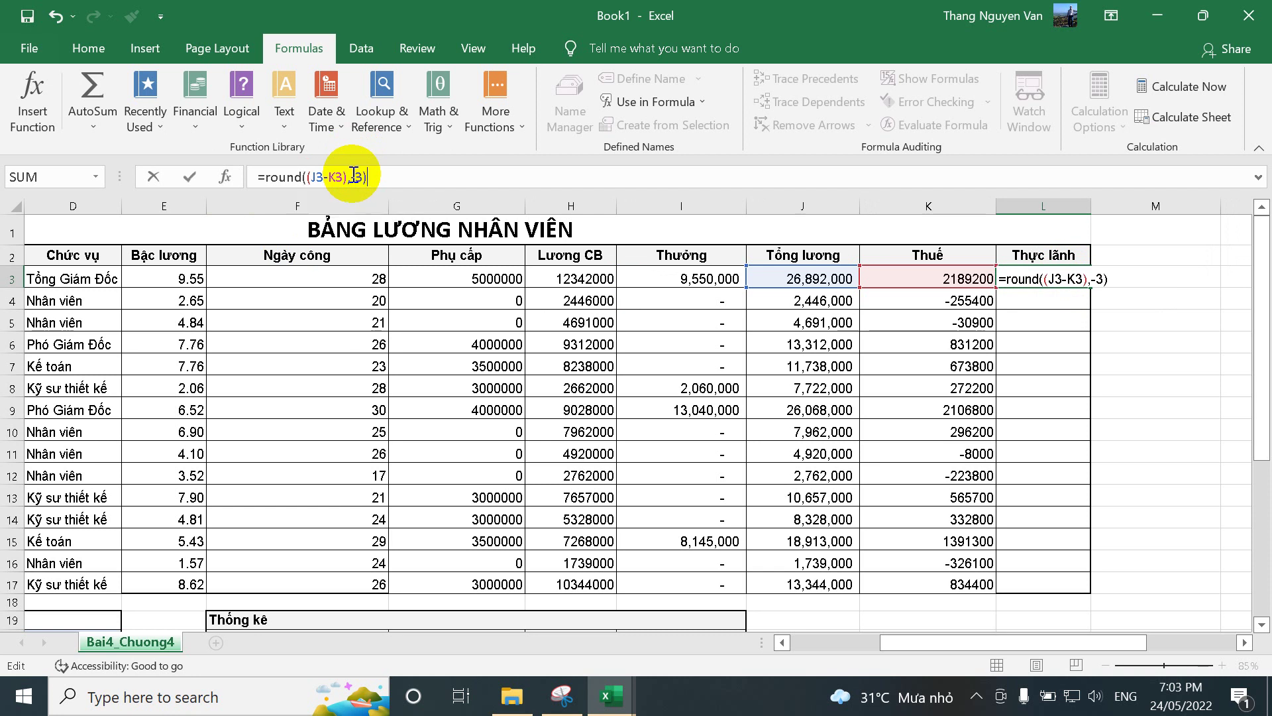
key(Return)
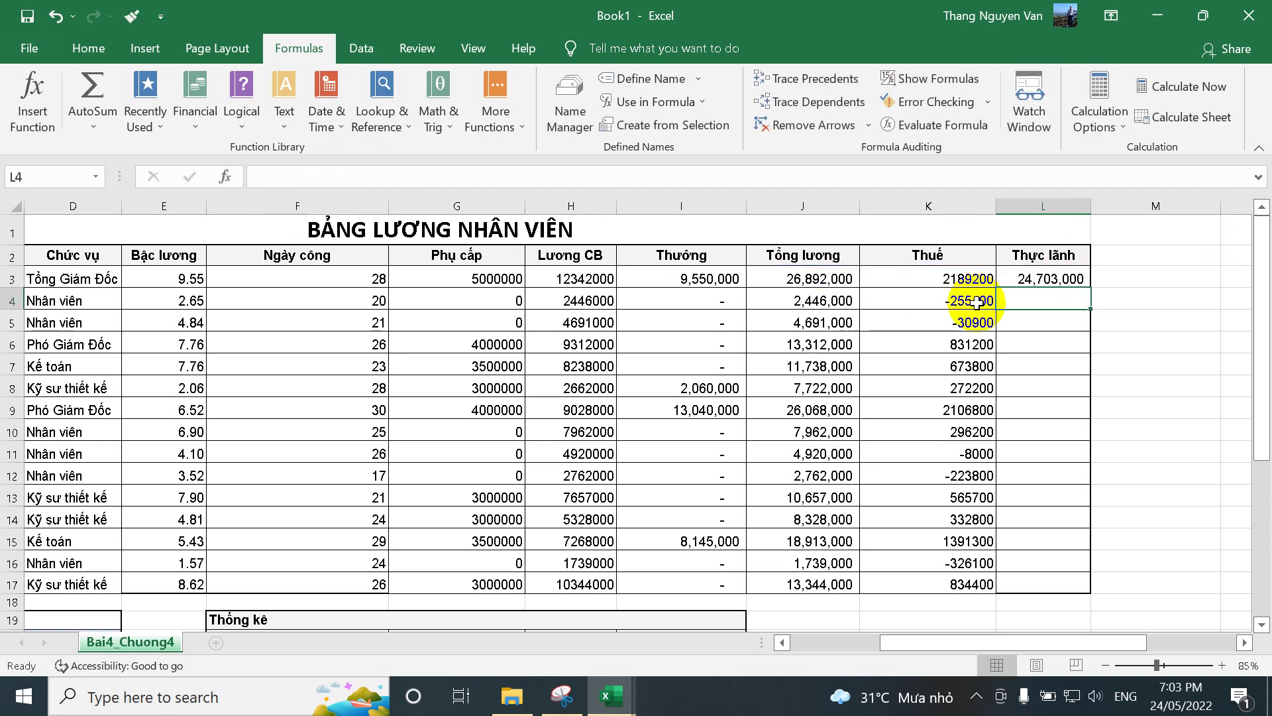
click(1037, 278)
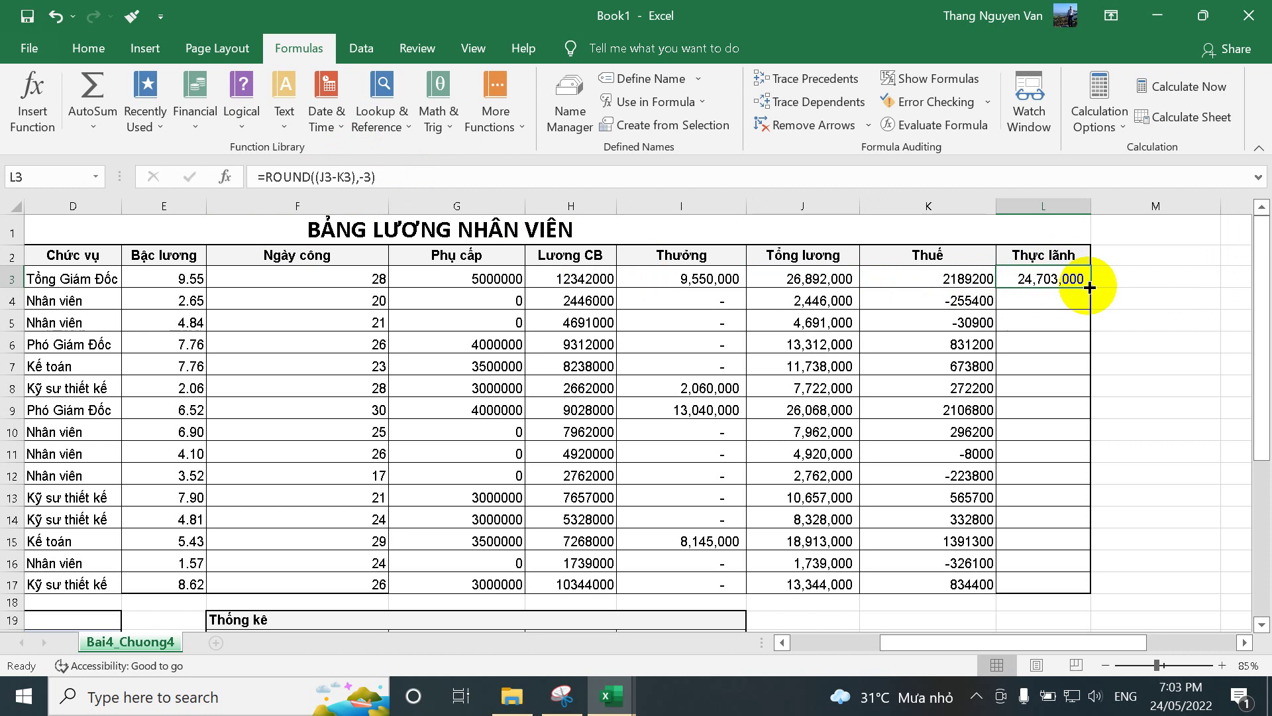
drag(1089, 287, 1078, 432)
Apply the custom number format #,##0 "VNĐ" to cell L3 of the Thực lãnh column.
click(1014, 285)
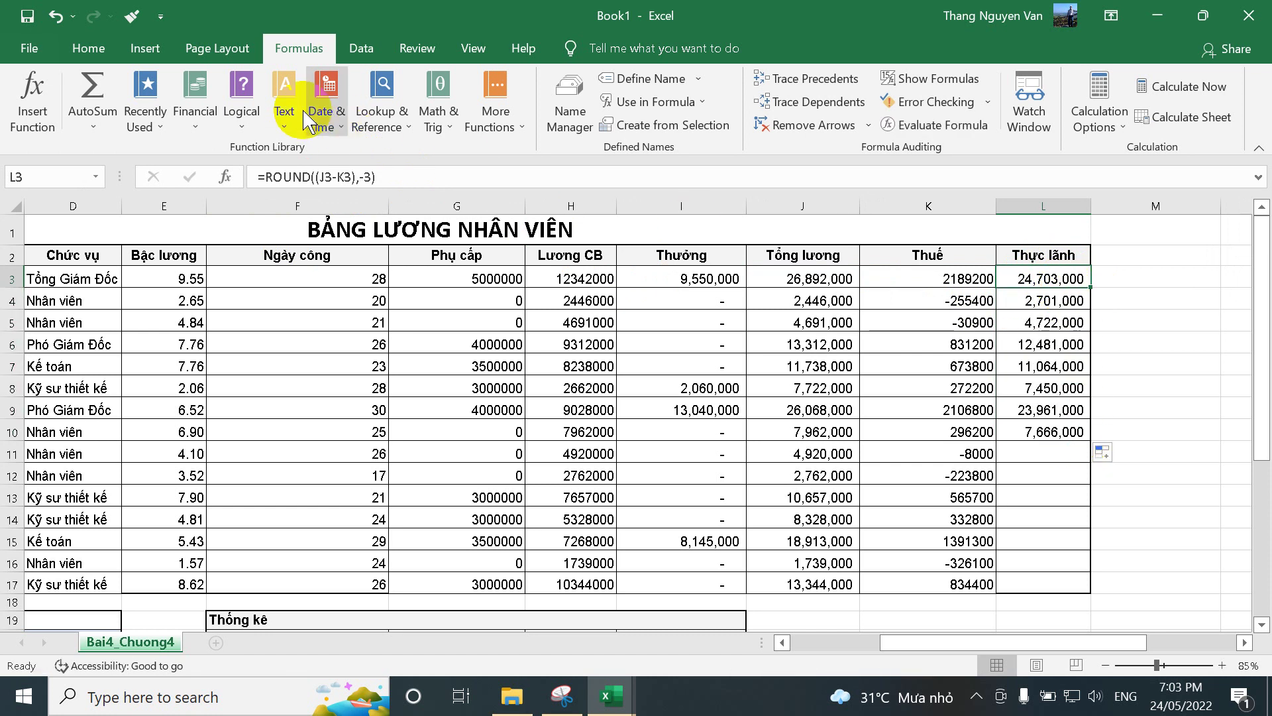
click(89, 48)
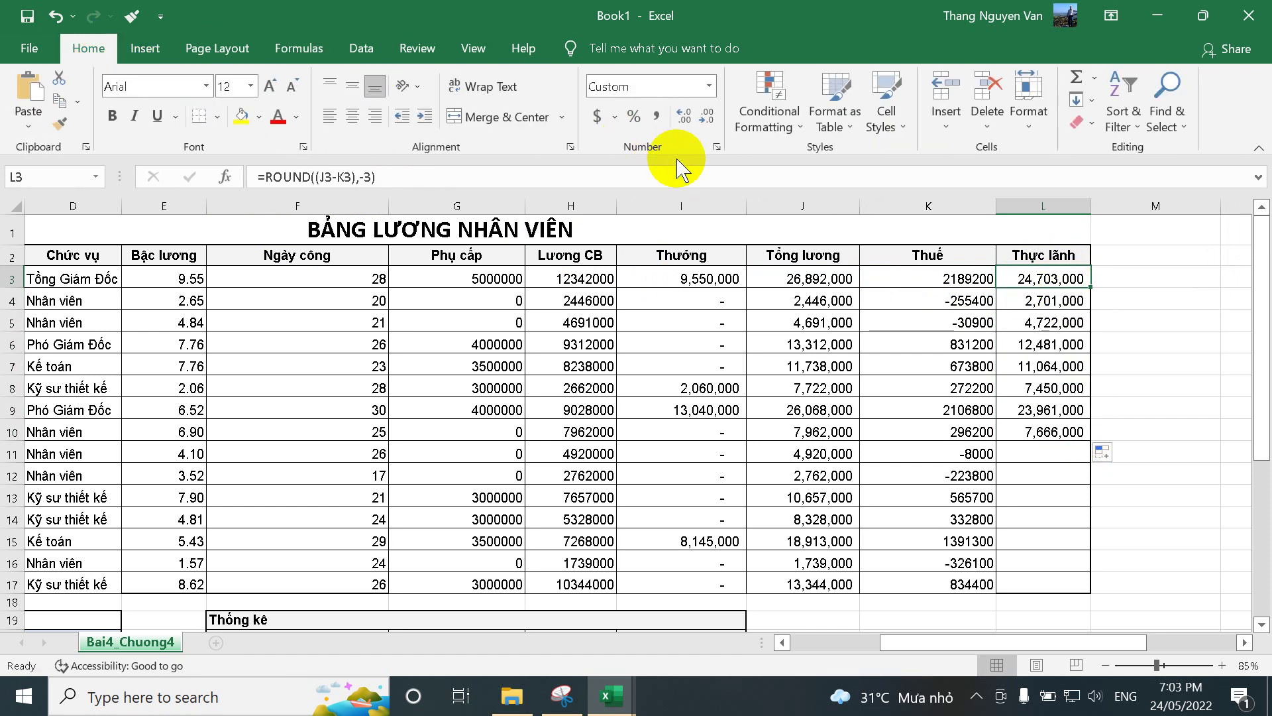
click(716, 146)
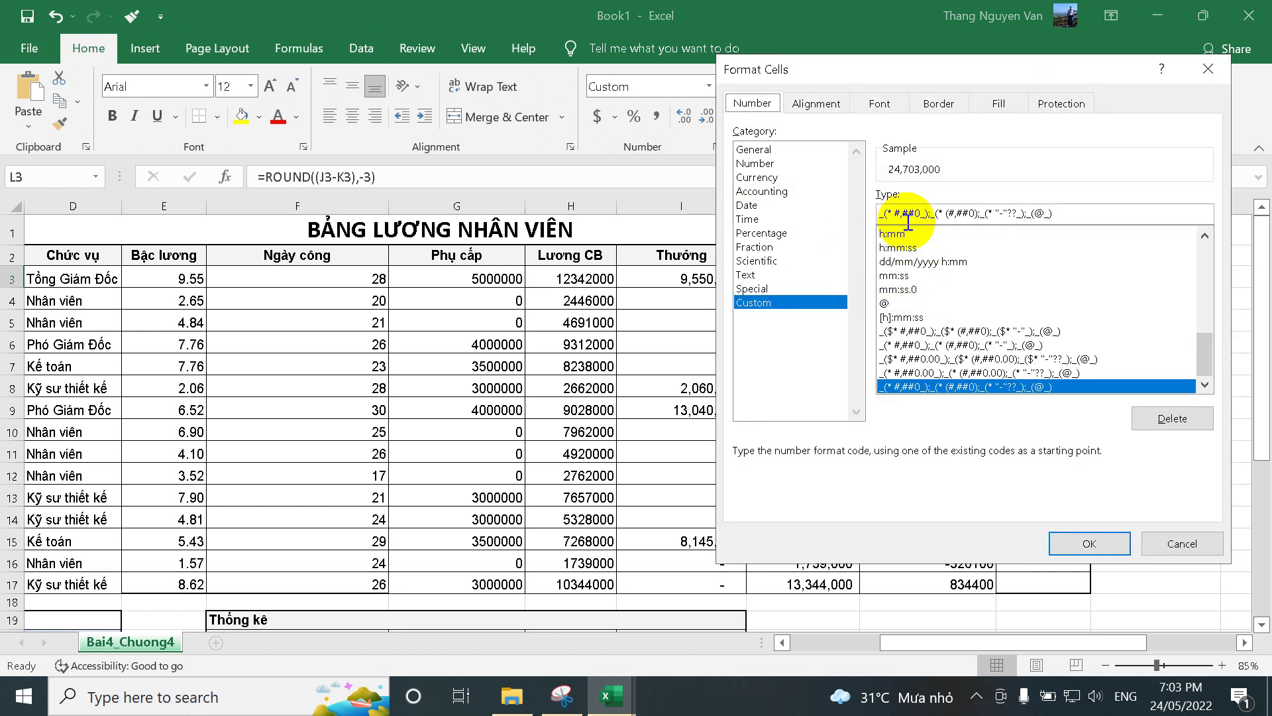
click(1058, 213)
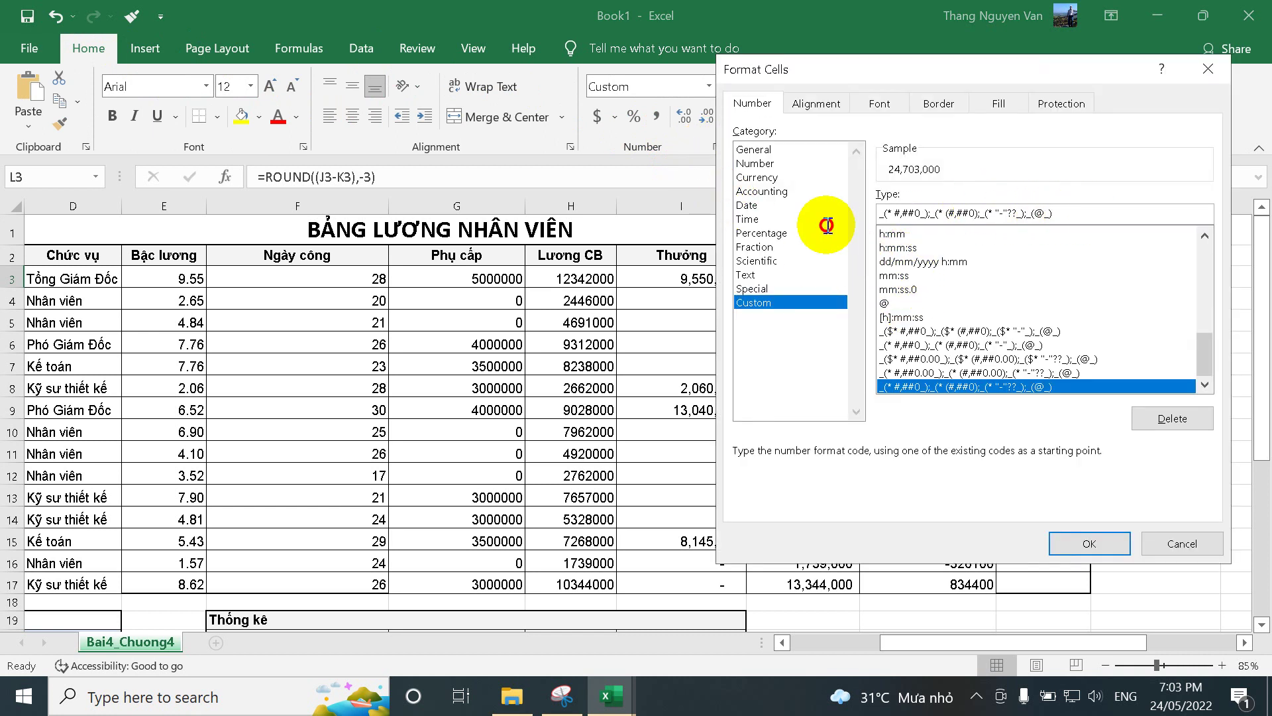
key(shift+Home)
text(#)
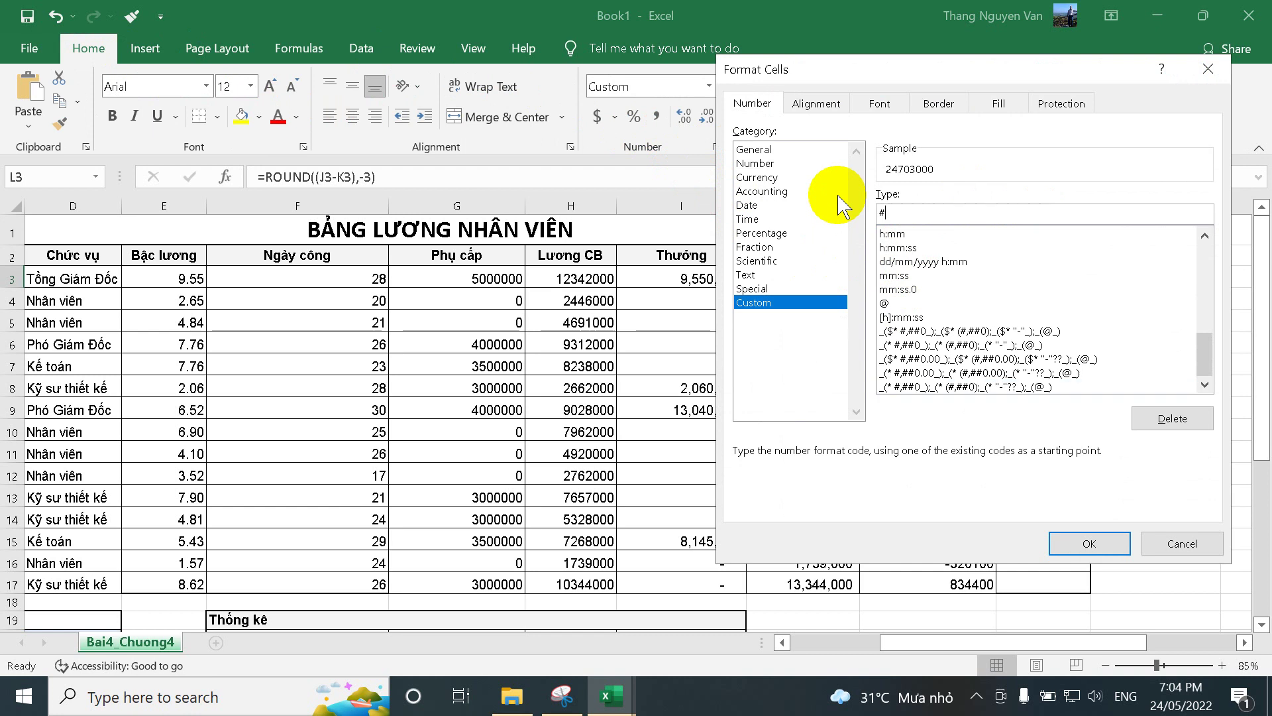
text(,##0 "VNĐ)
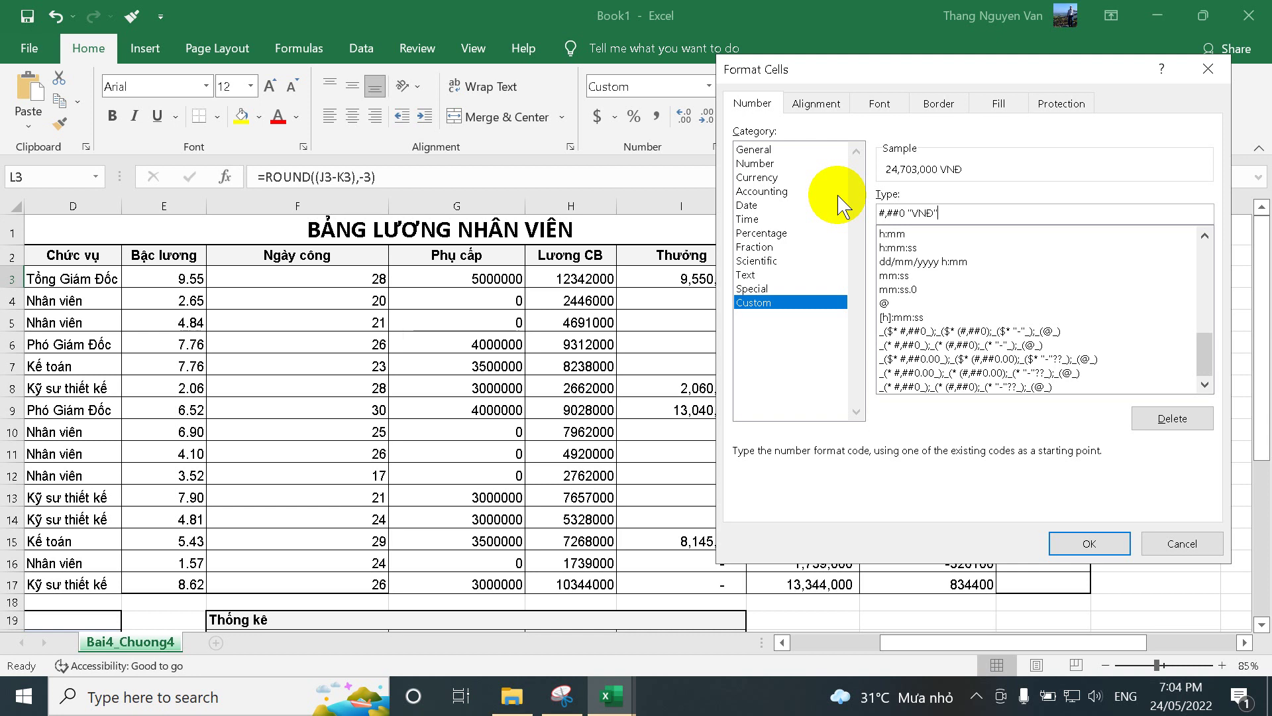
key(Return)
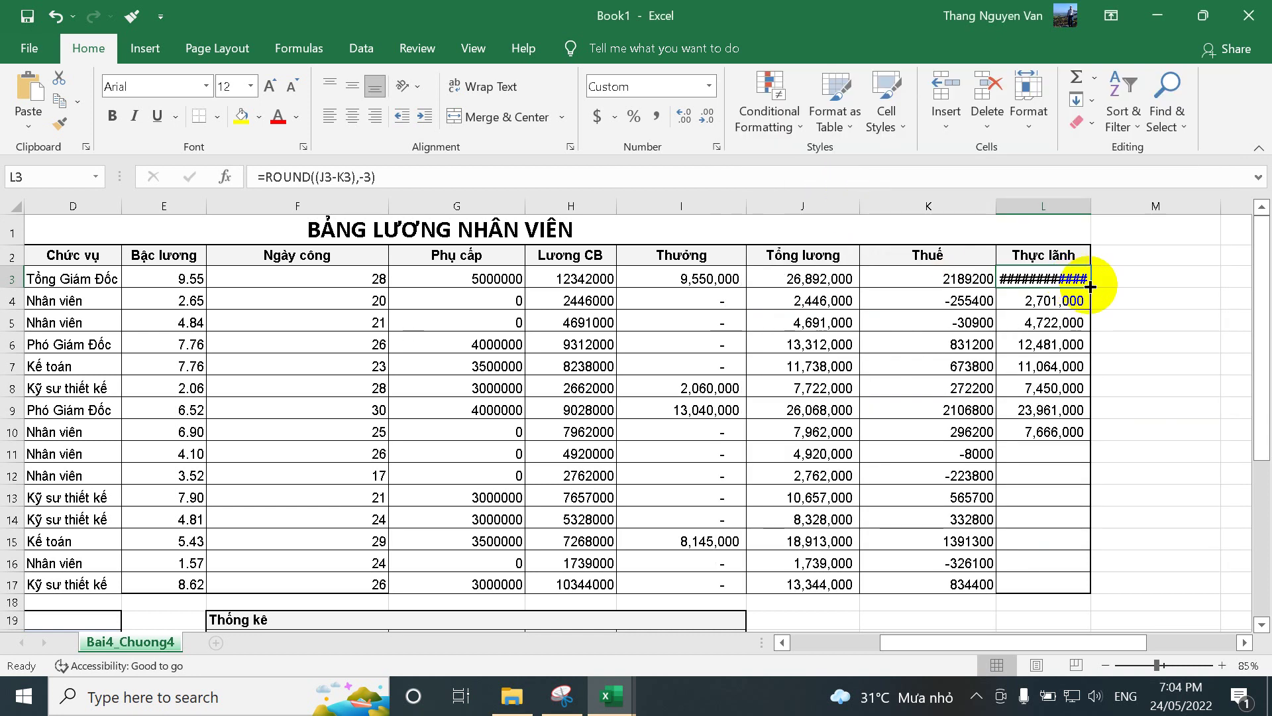
Fill L3 with its VNĐ format down to L17 and autofit the width of column L.
drag(1088, 286, 1085, 588)
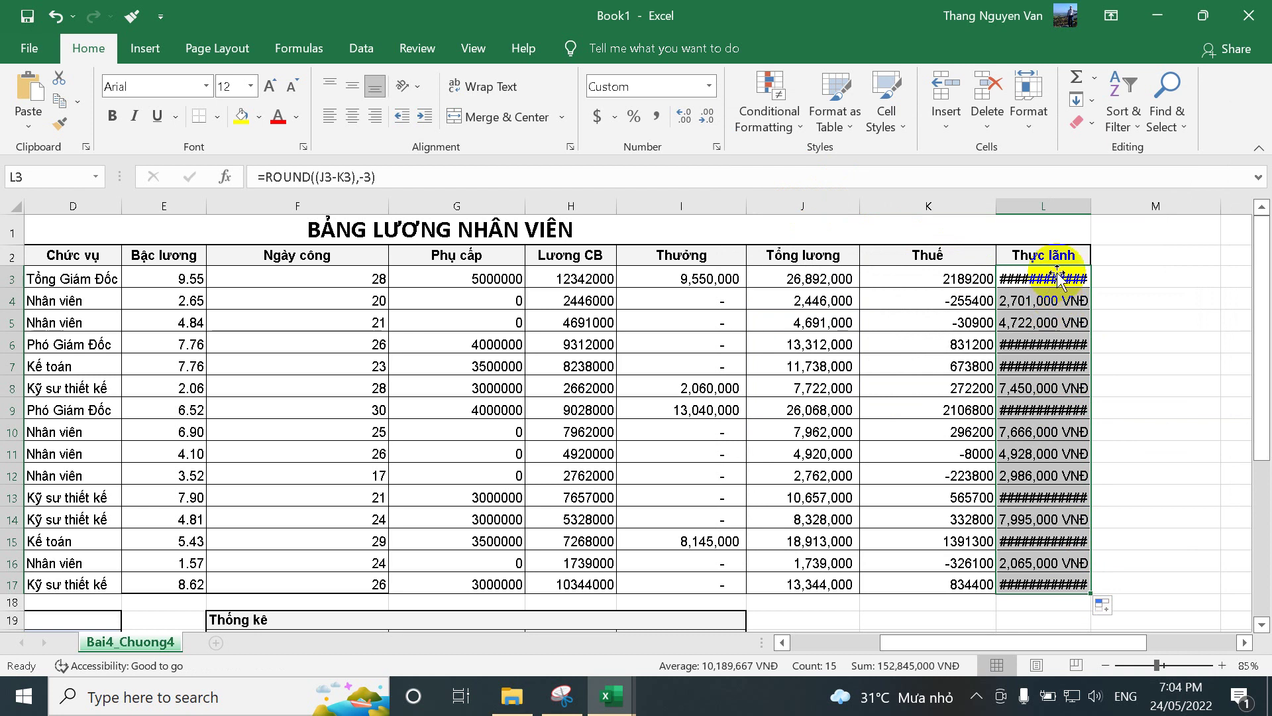
double_click(1091, 204)
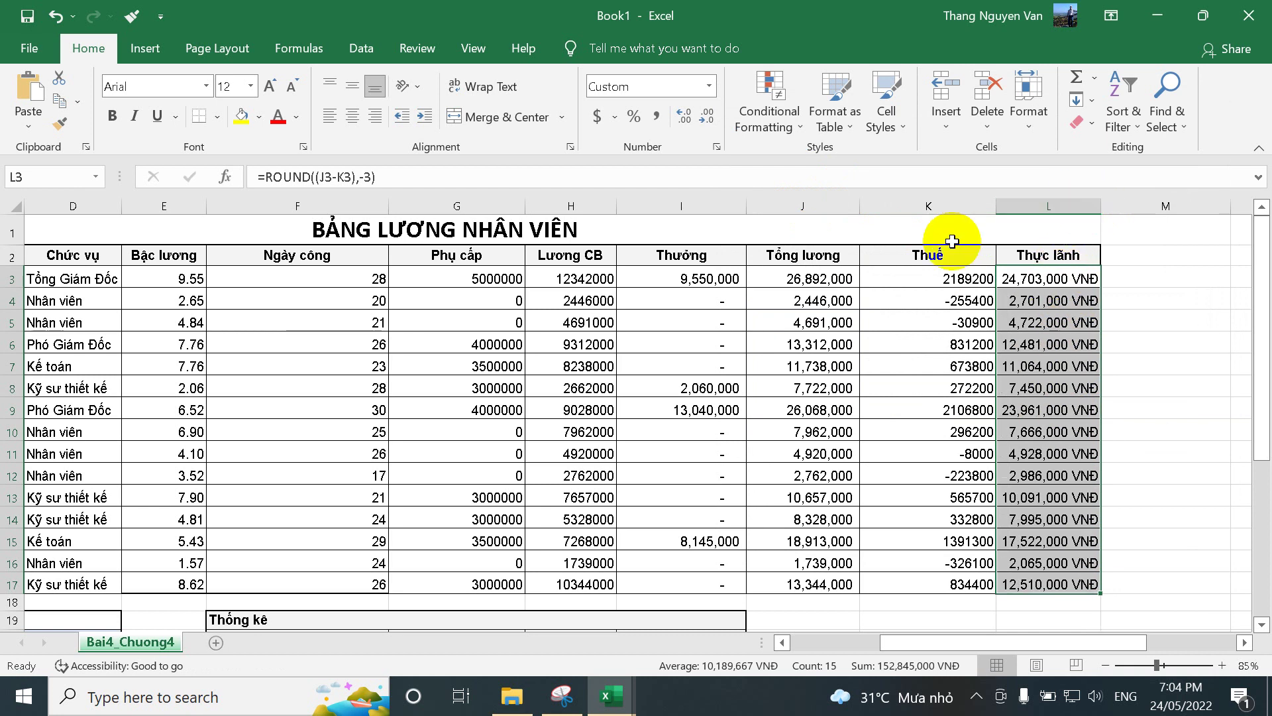
Start a COUNTIF formula in G21 of the Thống kê table with ?? as a placeholder range and F21 as the criterion.
scroll(923, 423, down, 1)
scroll(923, 424, down, 3)
scroll(921, 427, up, 2)
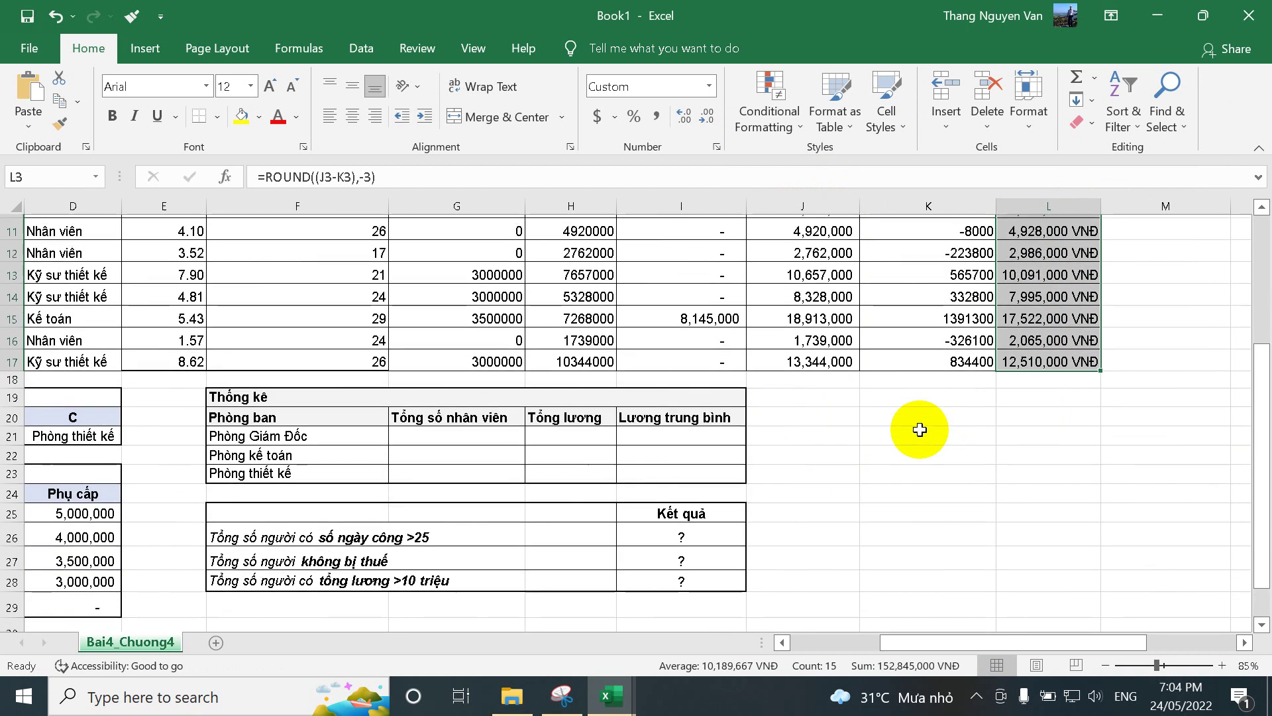
scroll(919, 430, down, 1)
scroll(919, 430, down, 1)
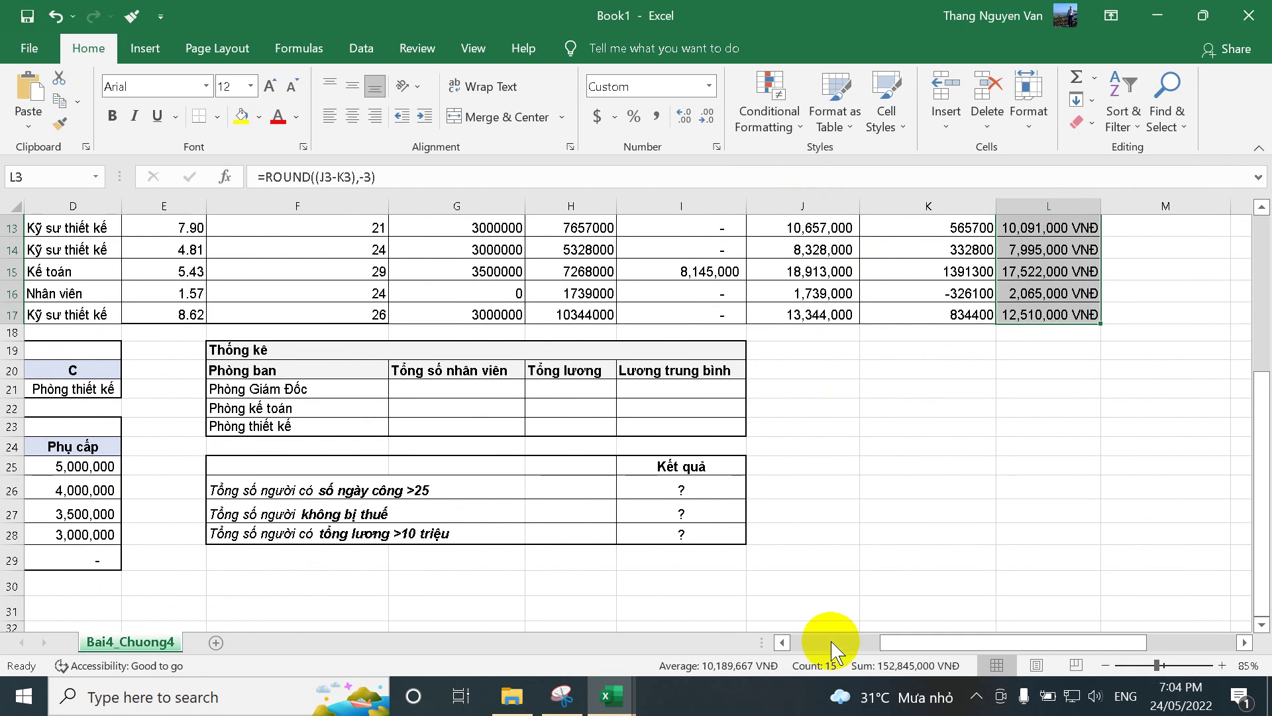
drag(922, 642, 833, 642)
click(742, 391)
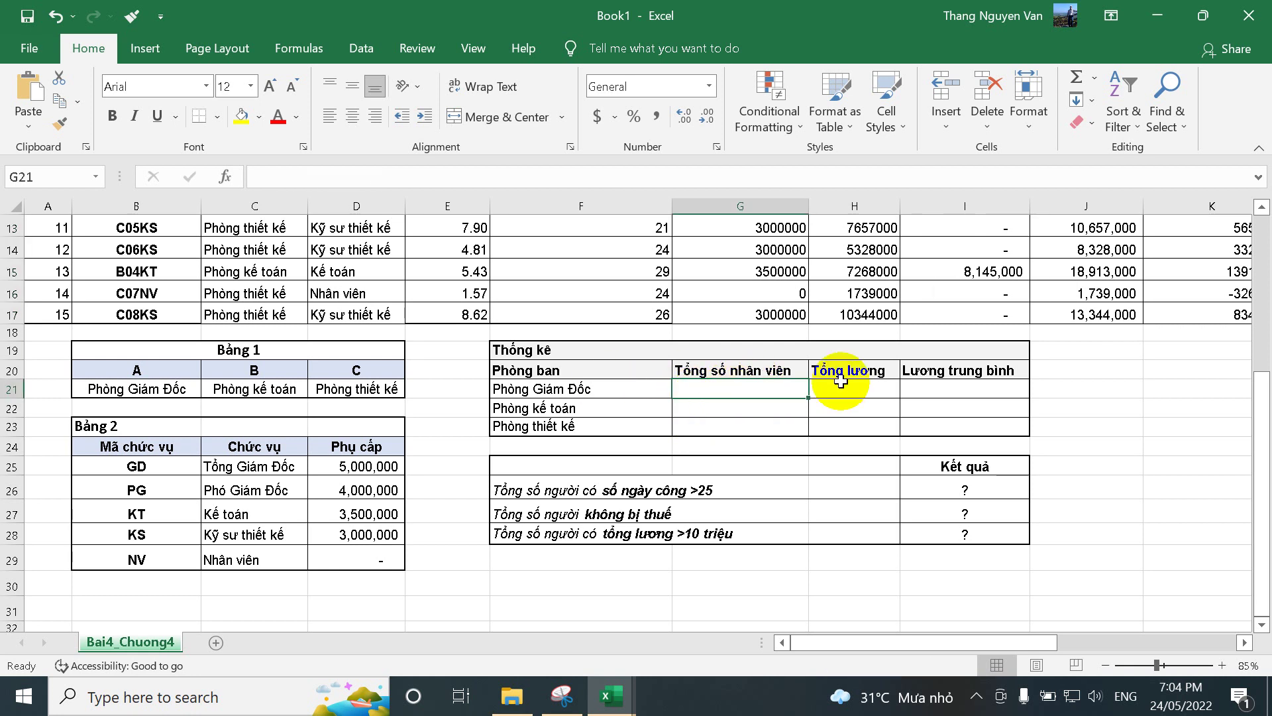
text(=)
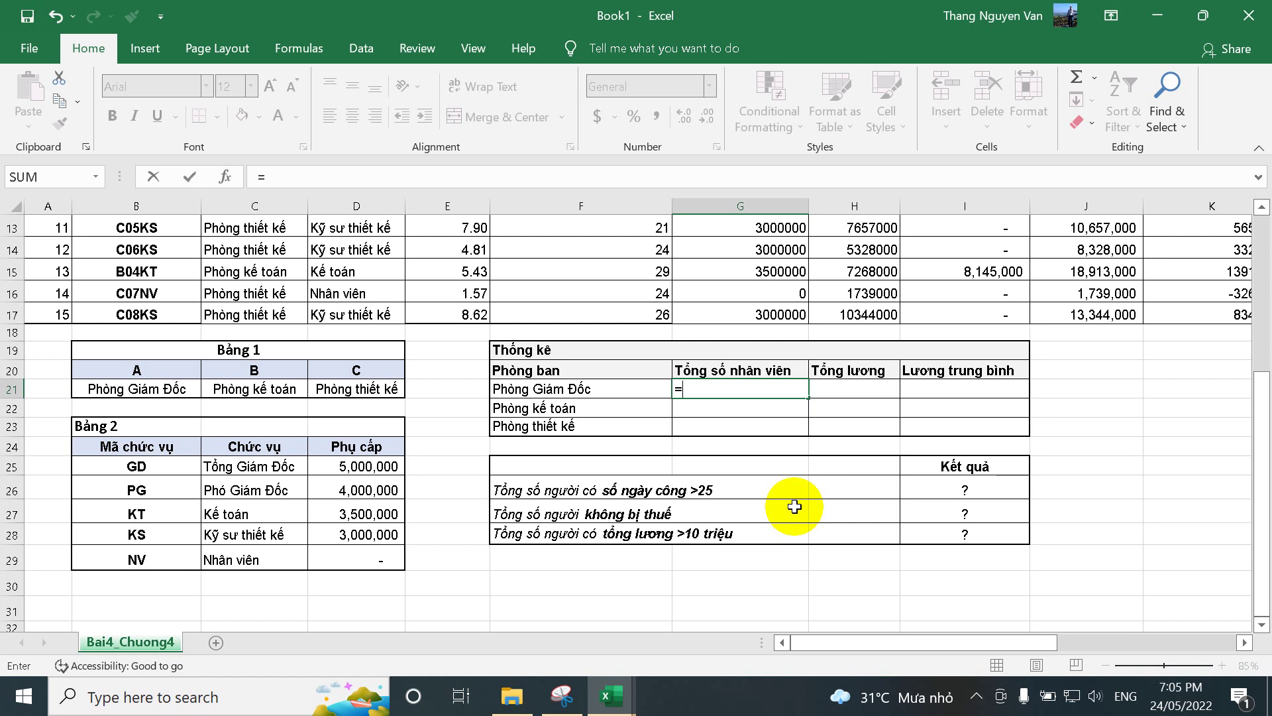
text(count)
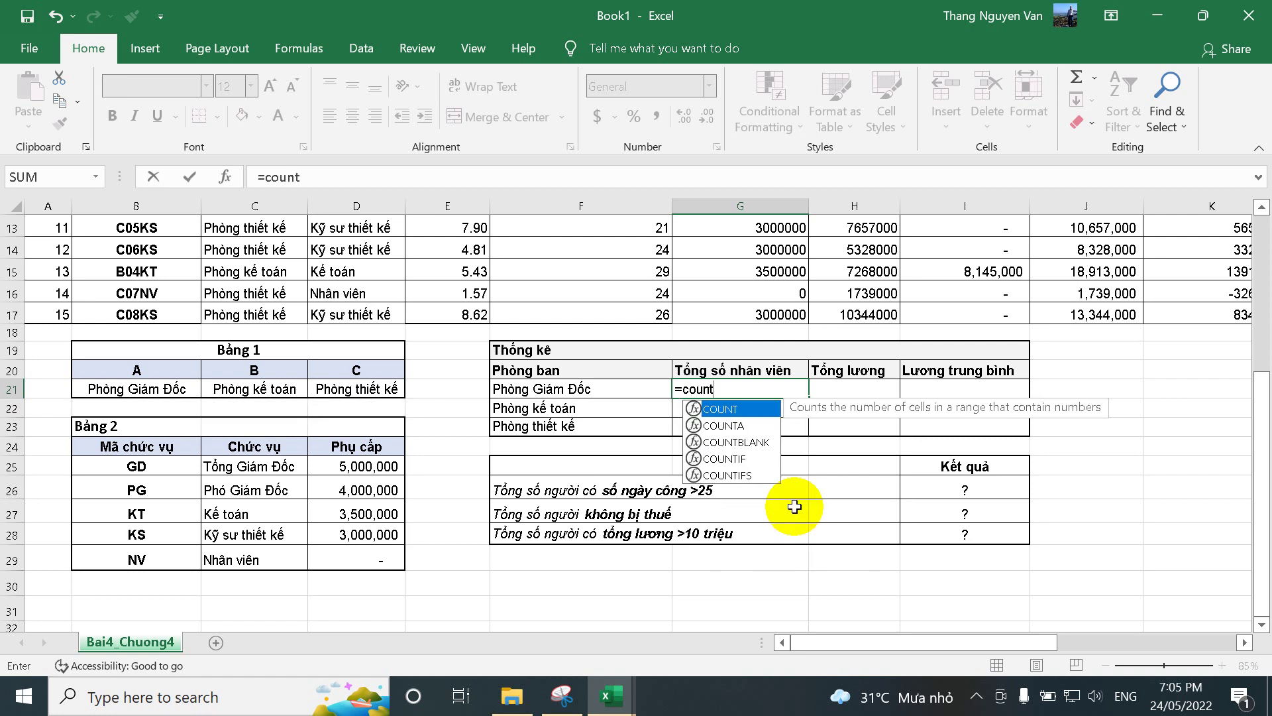
text(if()
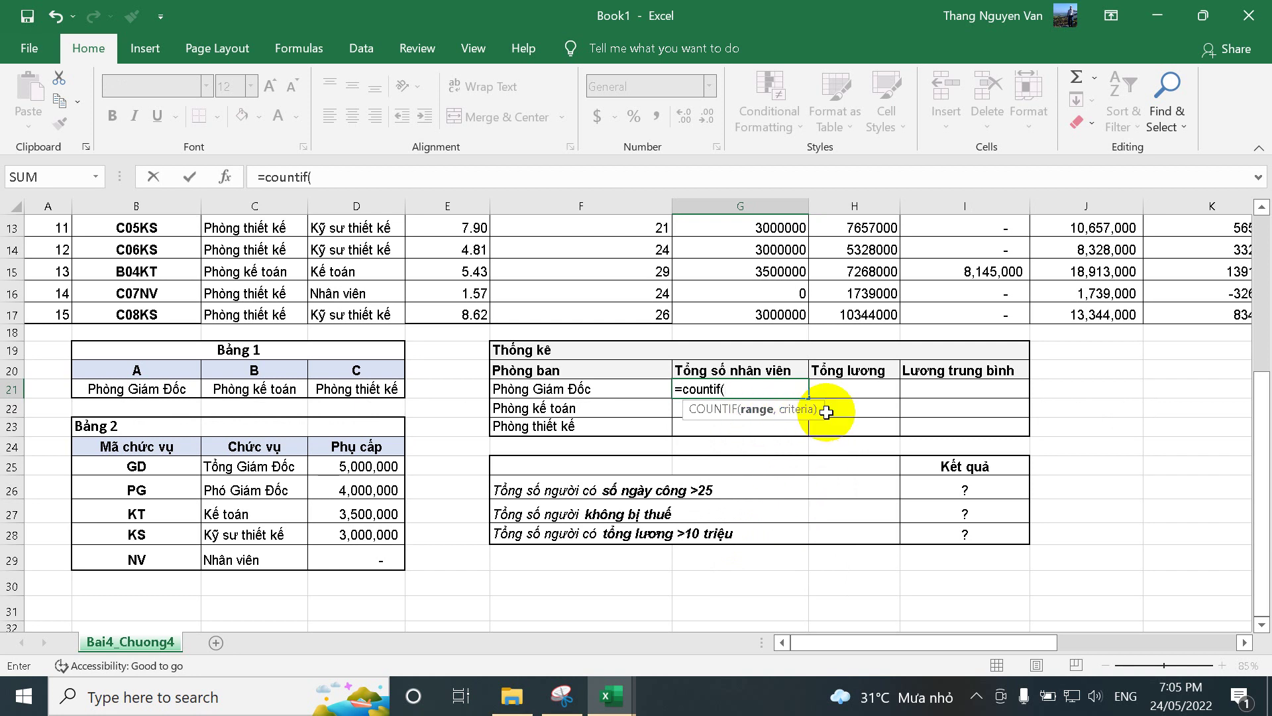
text(??,)
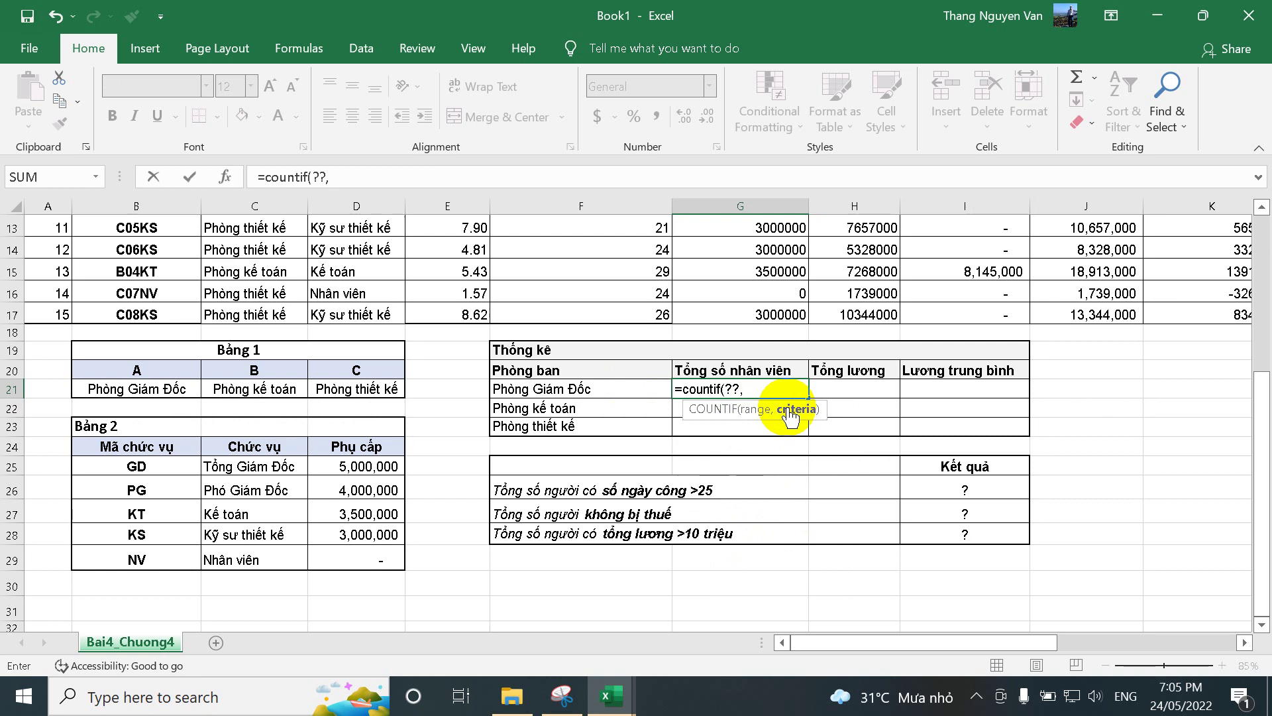
click(591, 391)
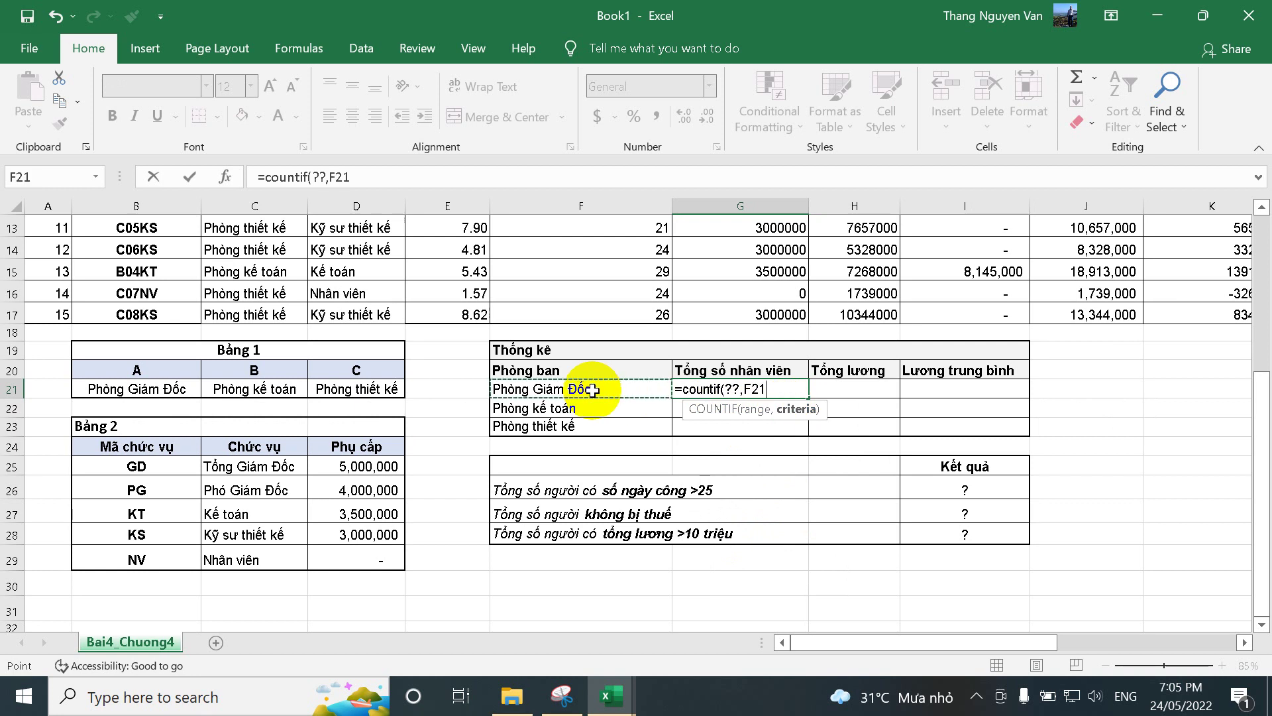
Replace the ?? placeholder in G21 with the absolute Phòng ban range $C$3:$C$17 and complete the COUNTIF formula.
click(737, 390)
scroll(420, 227, up, 4)
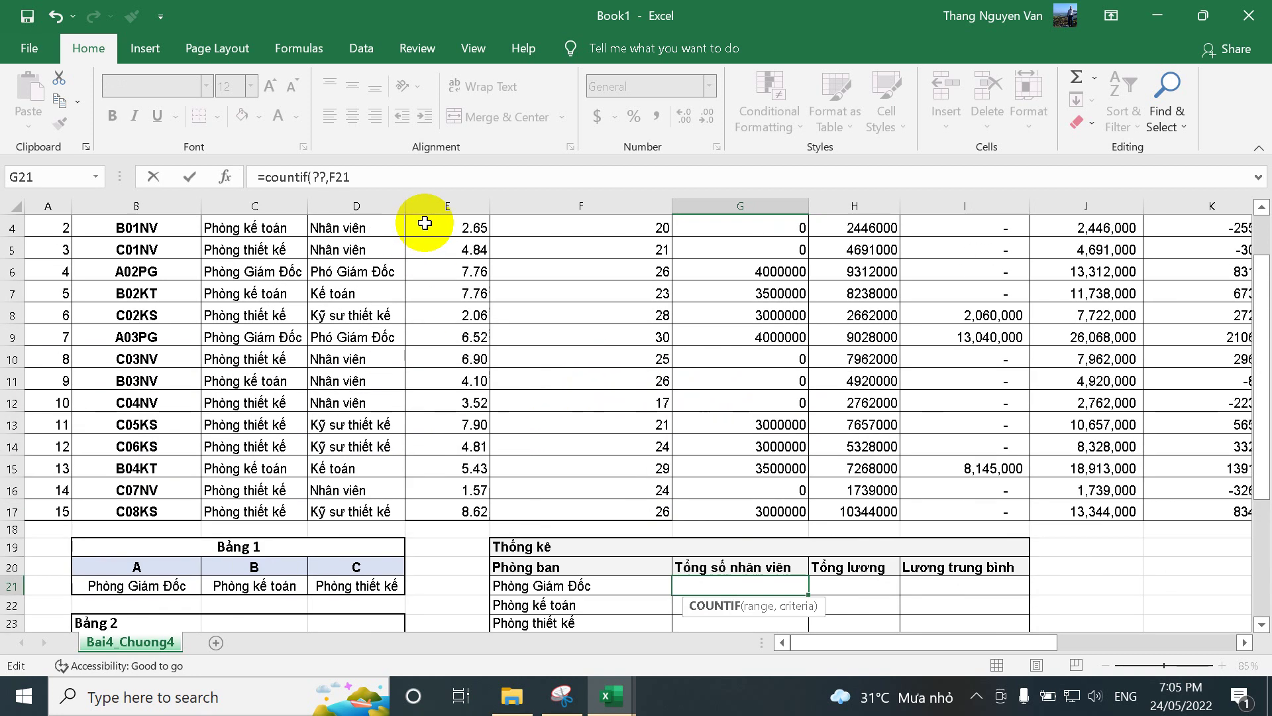
click(240, 290)
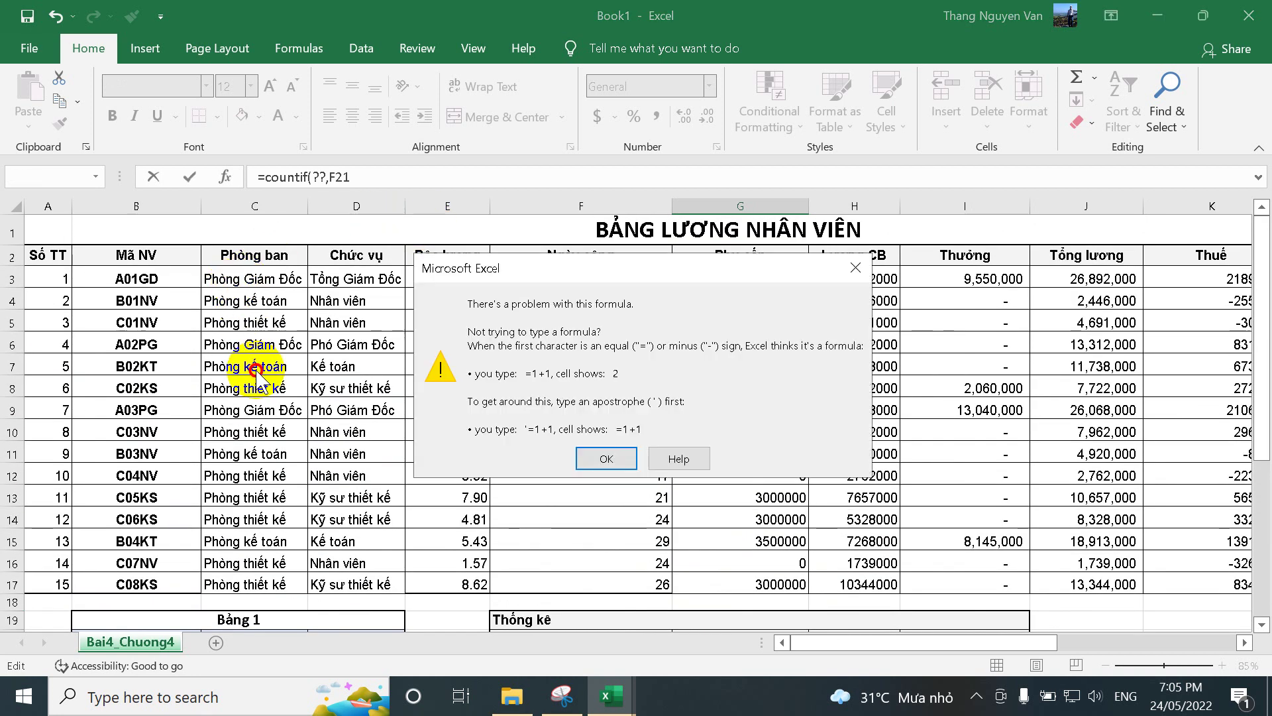
click(606, 458)
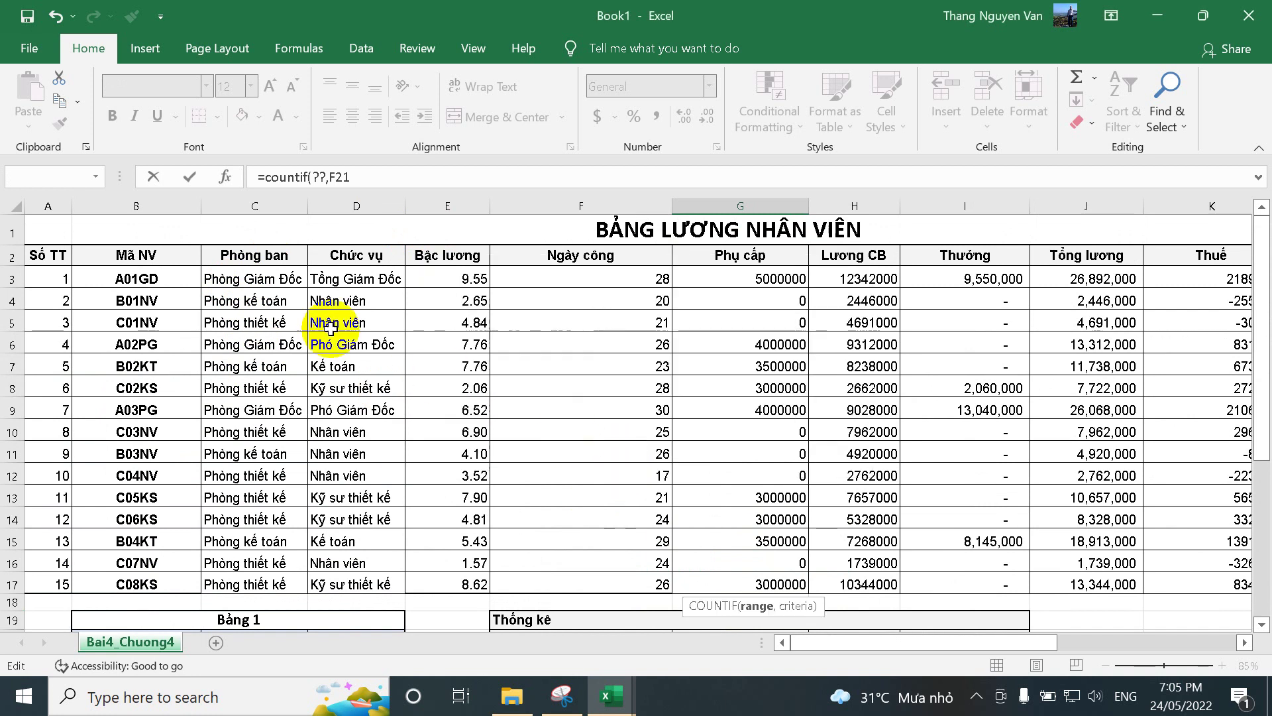
click(272, 282)
drag(271, 281, 263, 577)
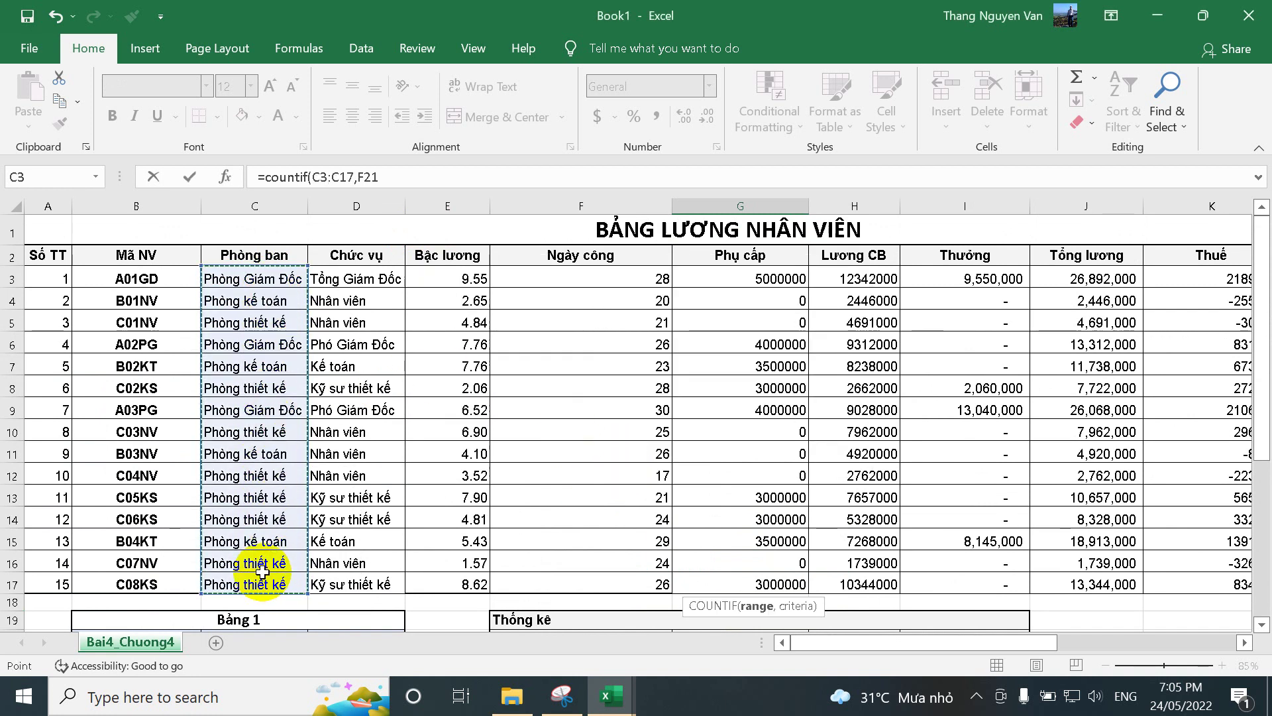
key(F4)
scroll(263, 571, down, 3)
scroll(263, 572, down, 1)
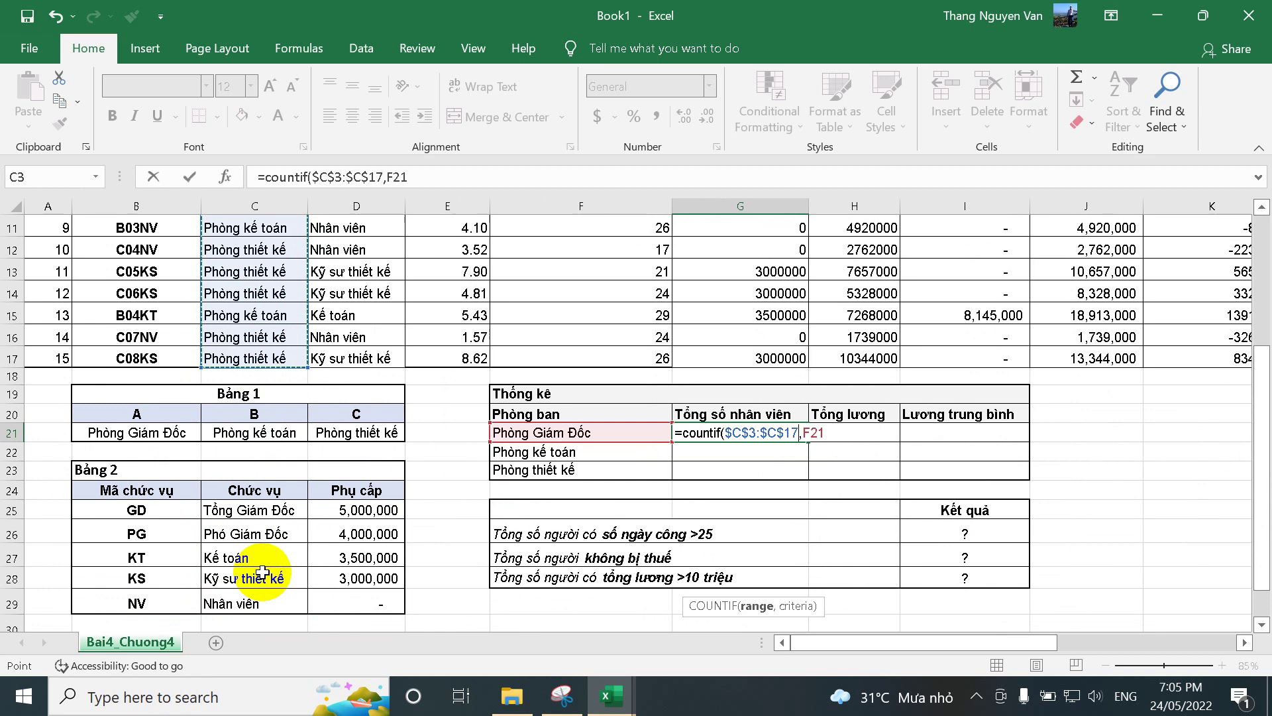
key(Return)
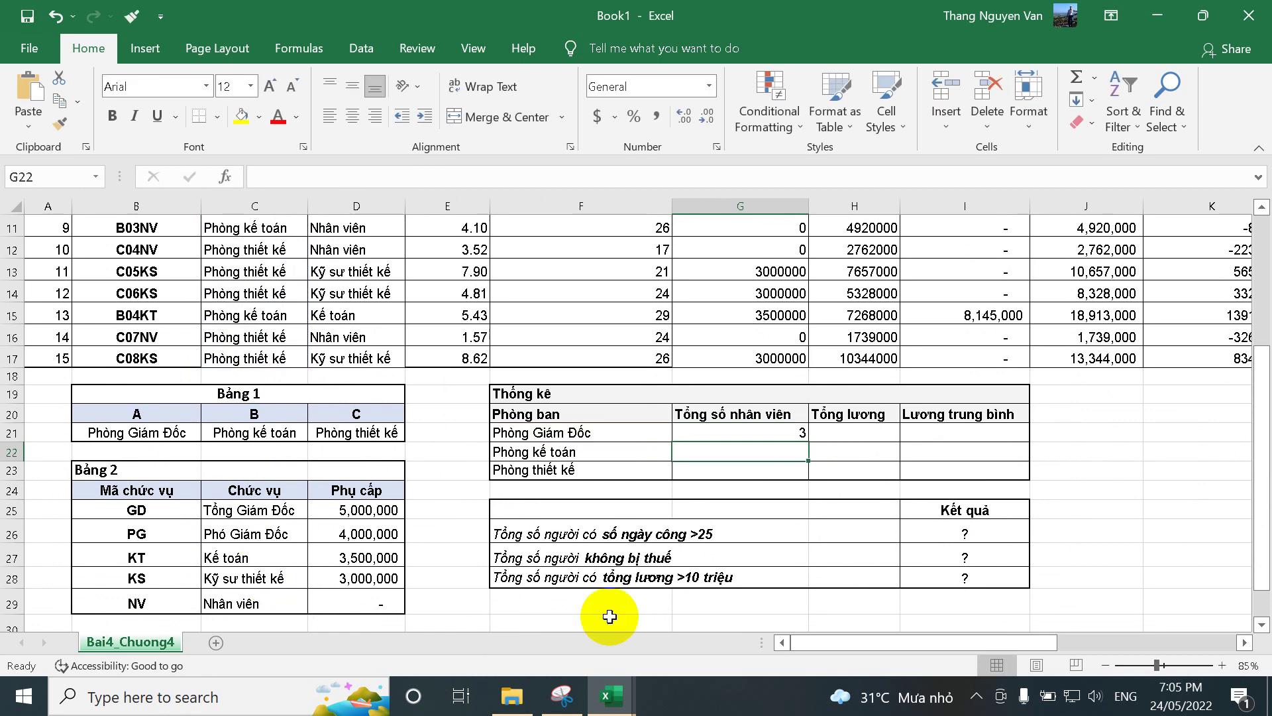
click(762, 434)
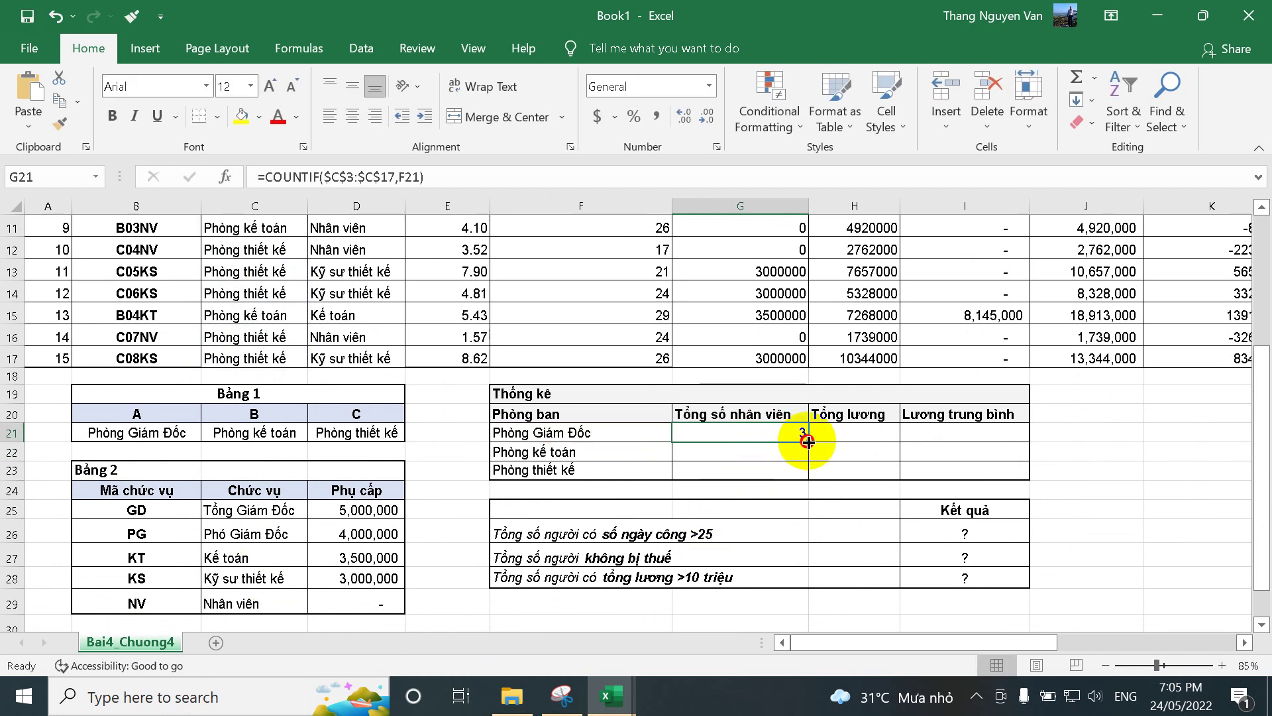
Fill the G21 count down to G23 and start a SUMIF formula in H21 with ?? as placeholder range and F21 as criterion.
drag(808, 440, 810, 471)
click(833, 437)
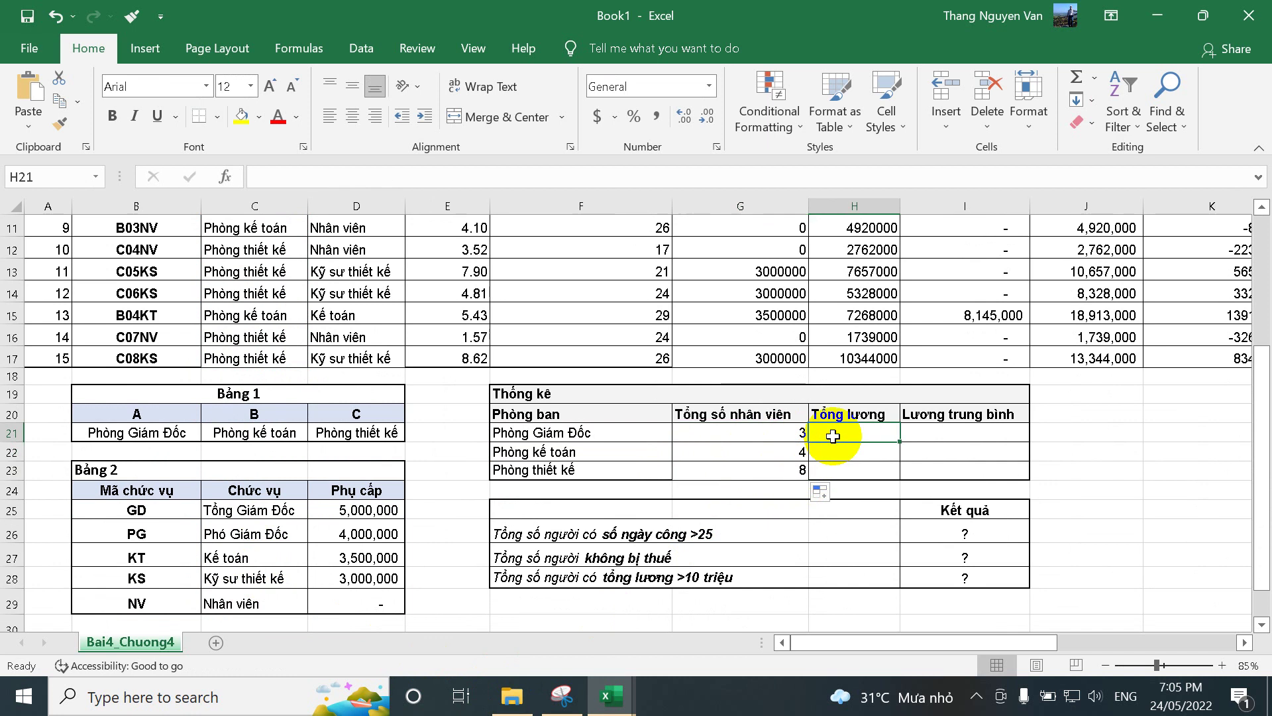
text(=sumif)
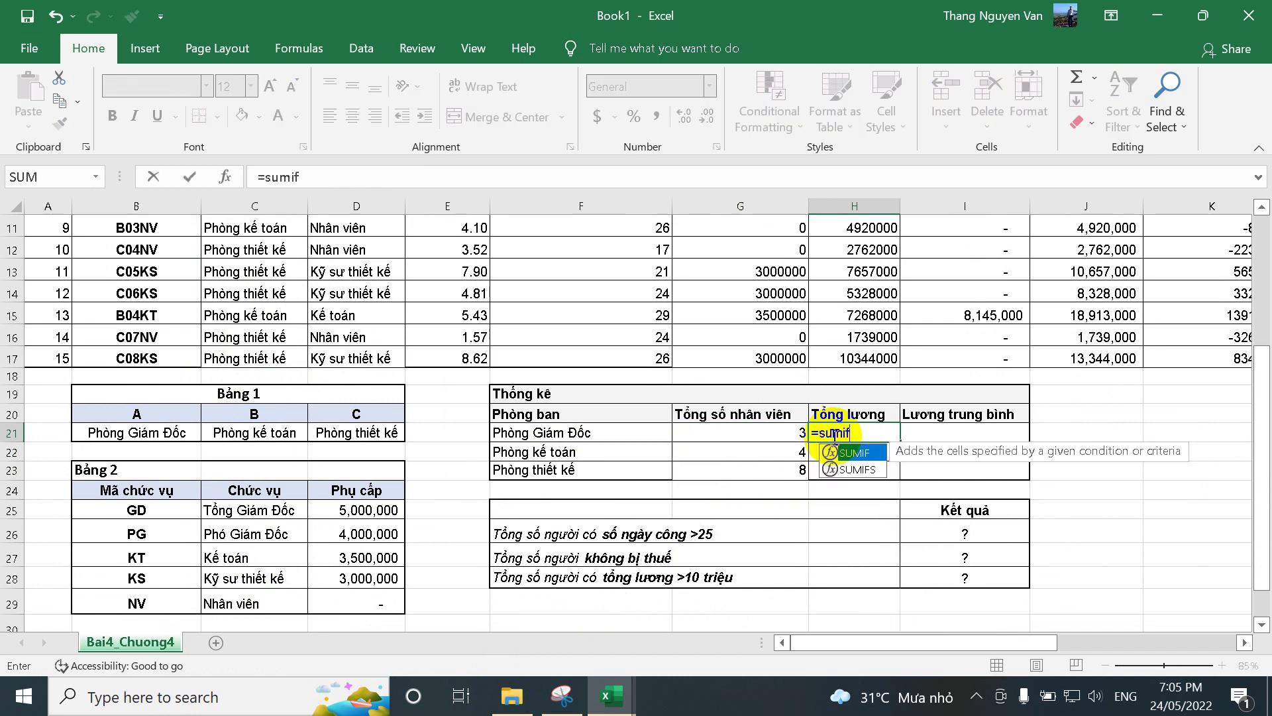
text((??)
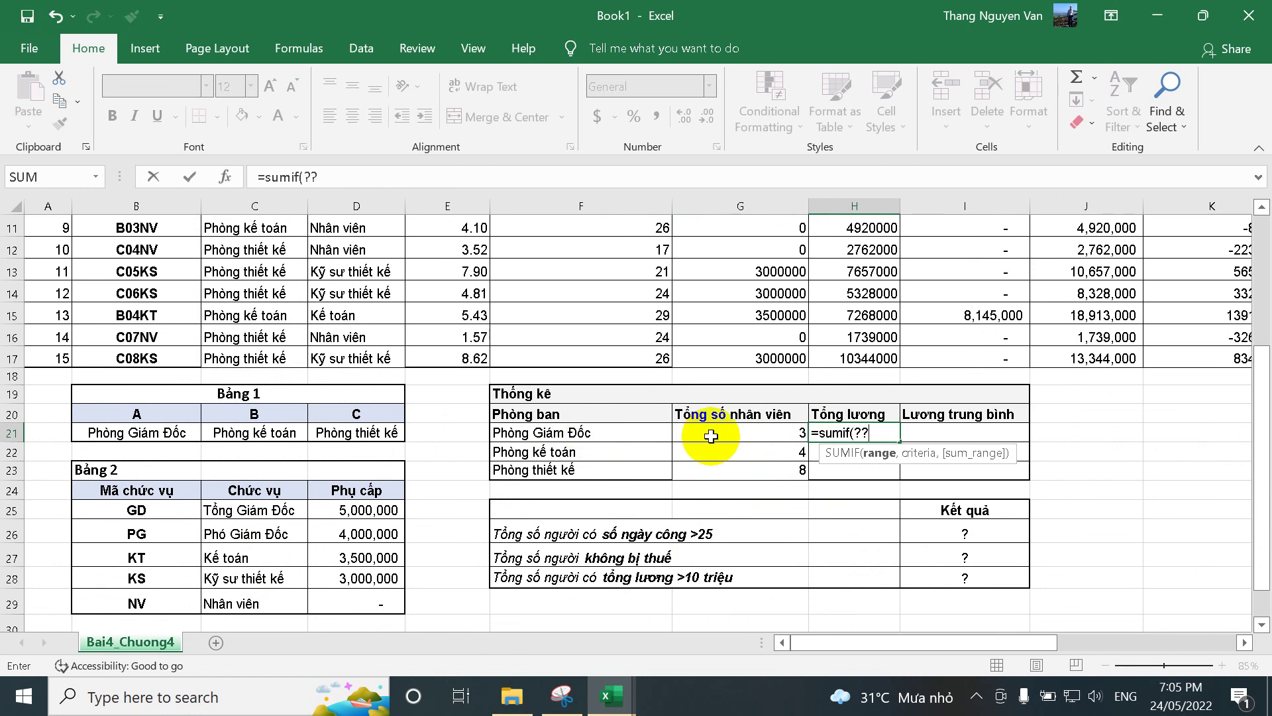
text(,)
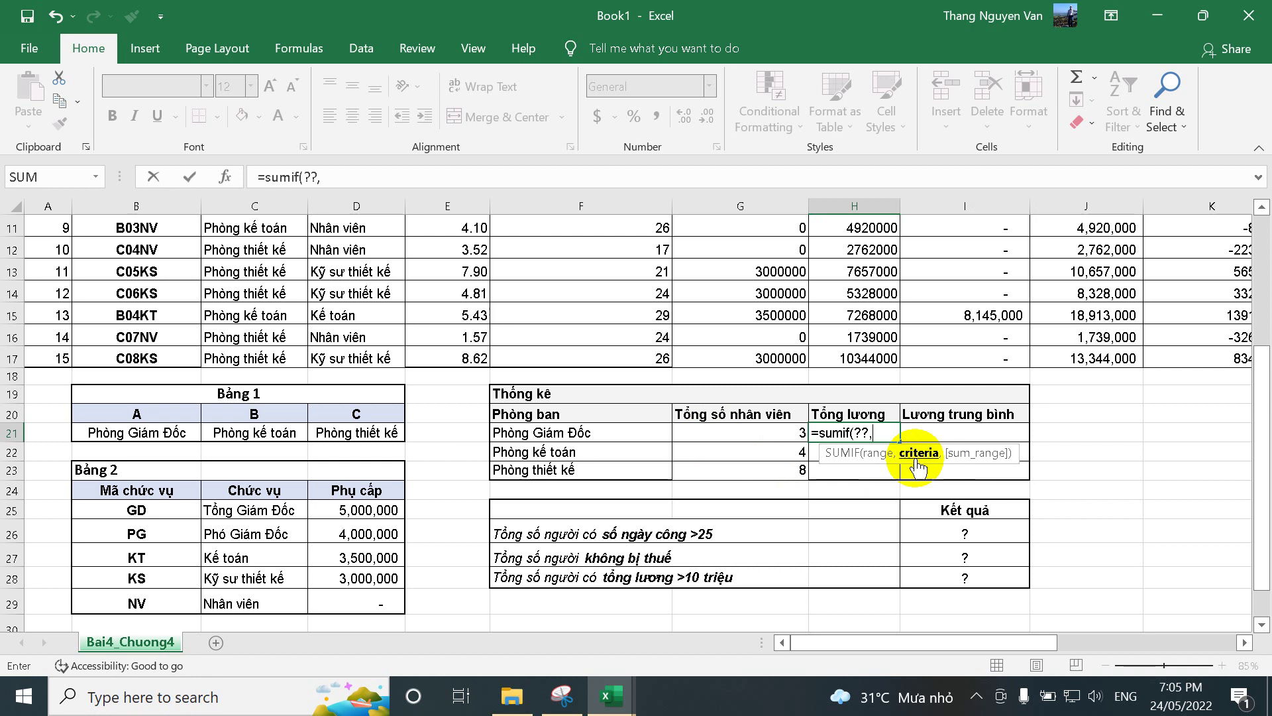
click(550, 434)
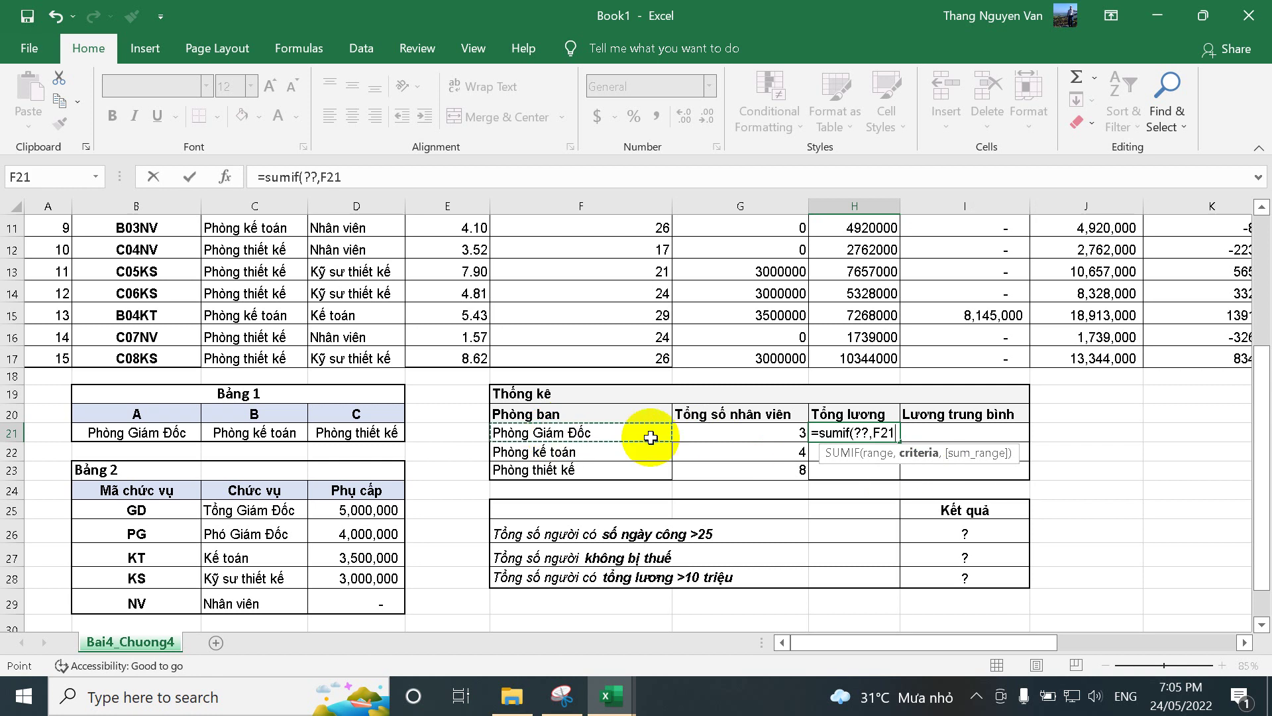
Replace the ?? placeholder in the H21 SUMIF formula with the absolute Phòng ban range $C$3:$C$17.
click(870, 432)
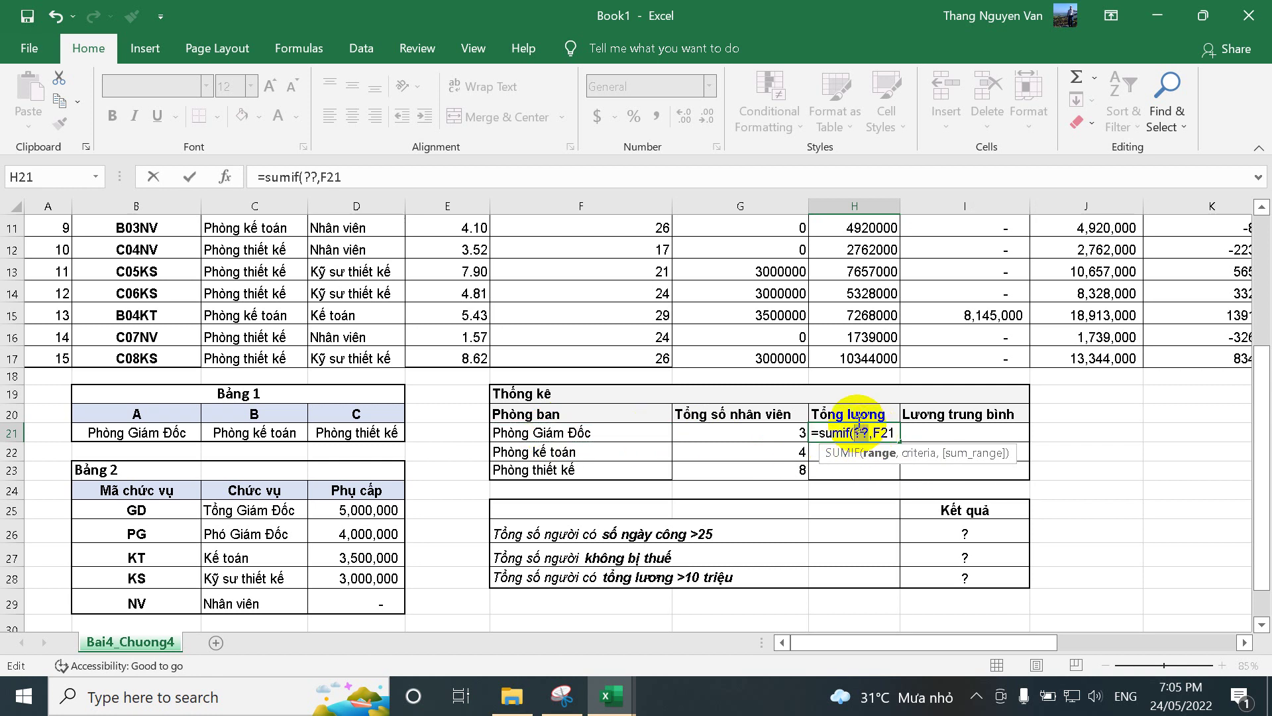
key(BackSpace)
key(BackSpace)
scroll(431, 219, up, 4)
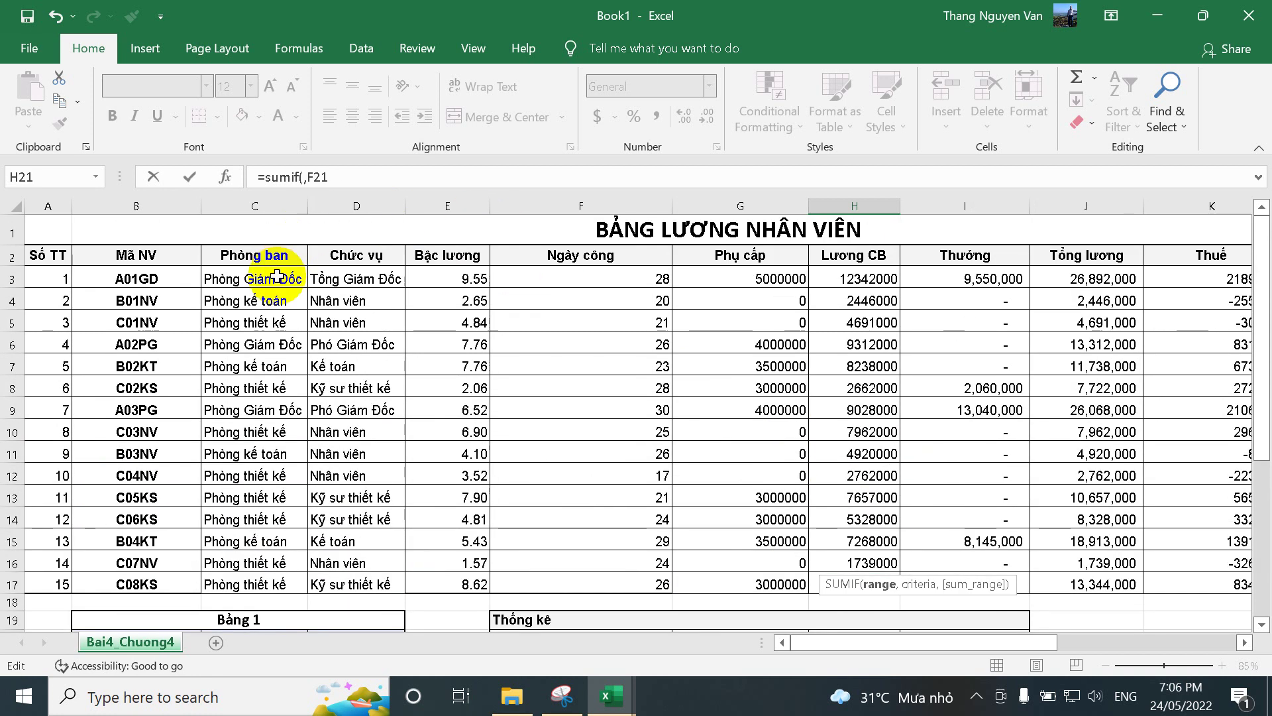
drag(265, 278, 282, 583)
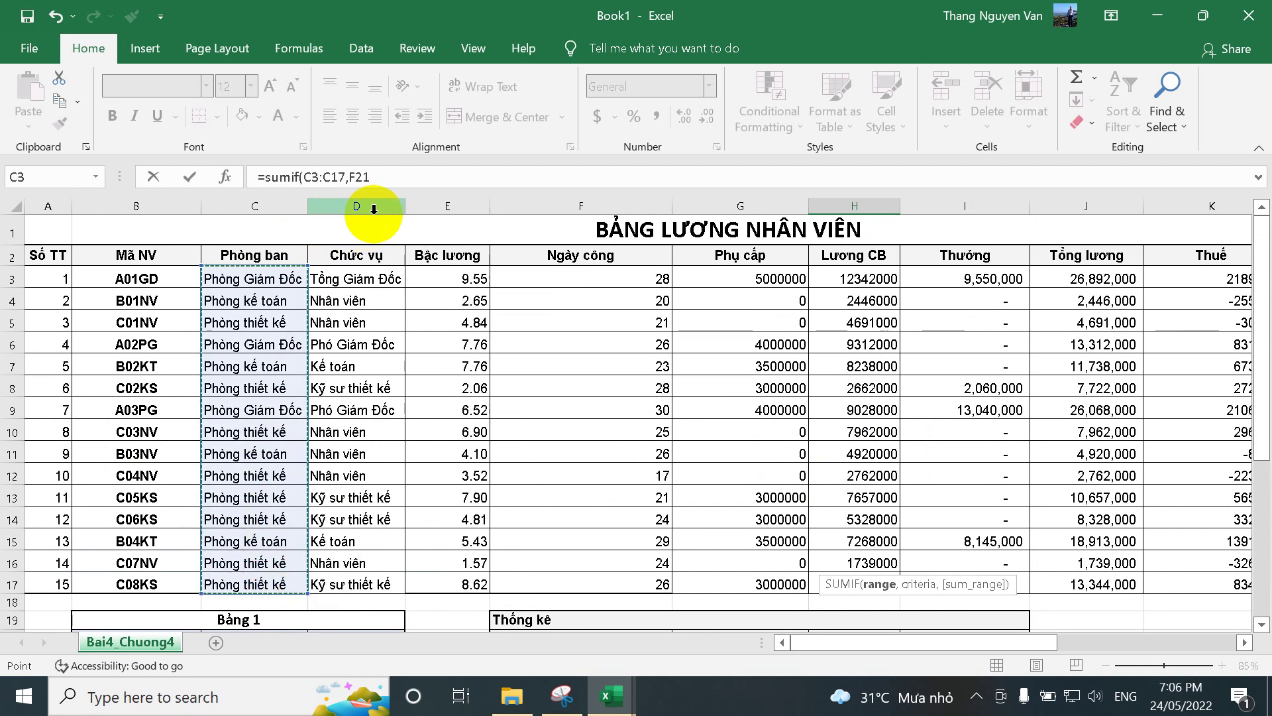
key(F4)
click(418, 179)
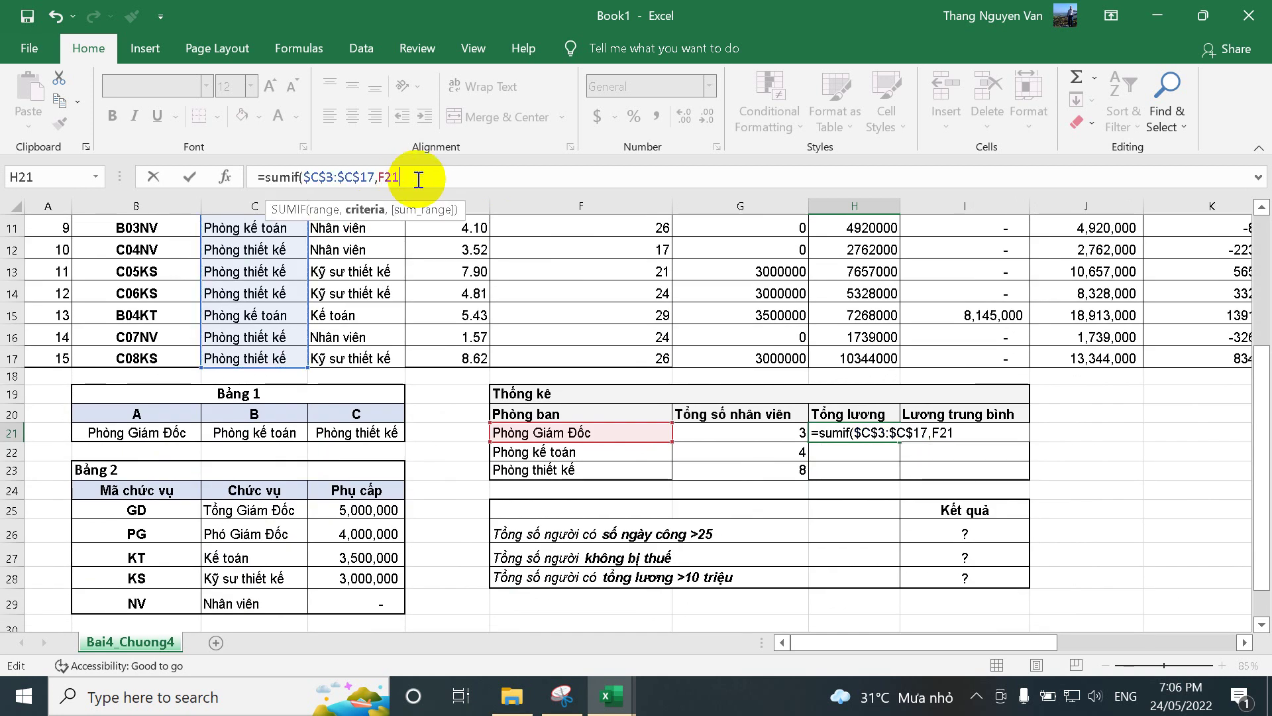
Complete the H21 SUMIF formula with the absolute Tổng lương range $J$3:$J$17 as sum range and fill it down to H23.
text(,)
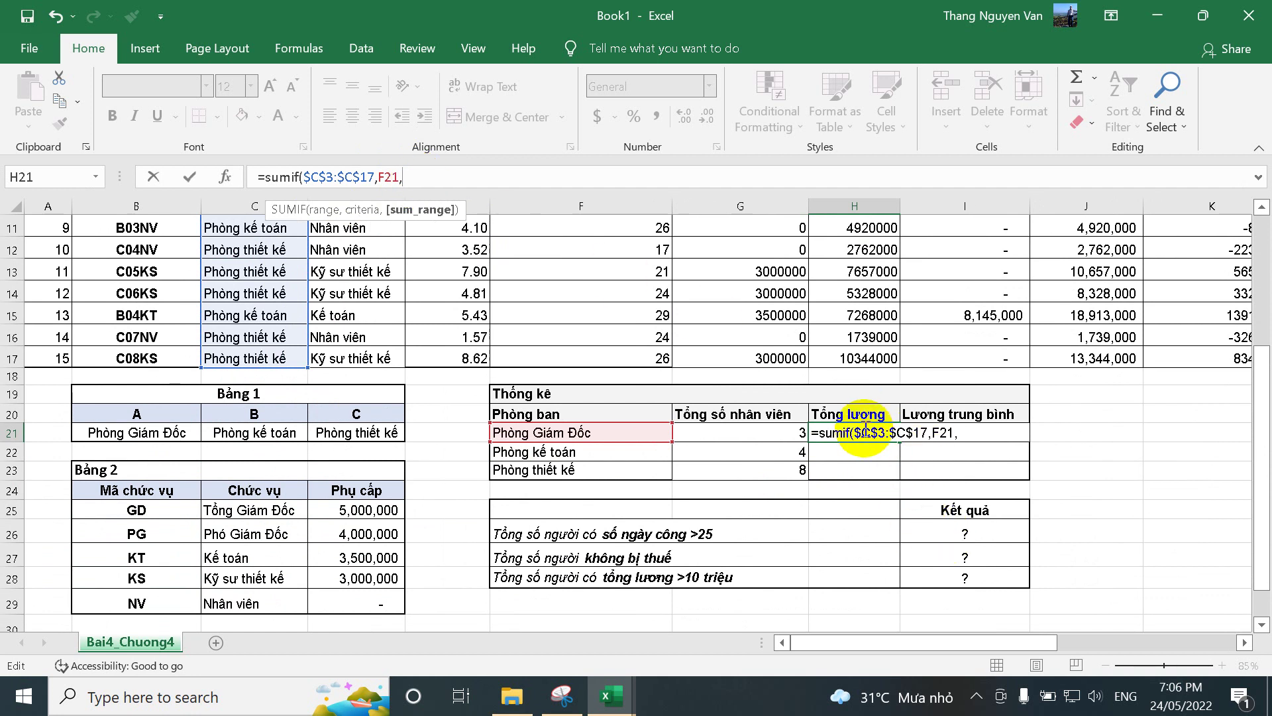
scroll(948, 436, up, 4)
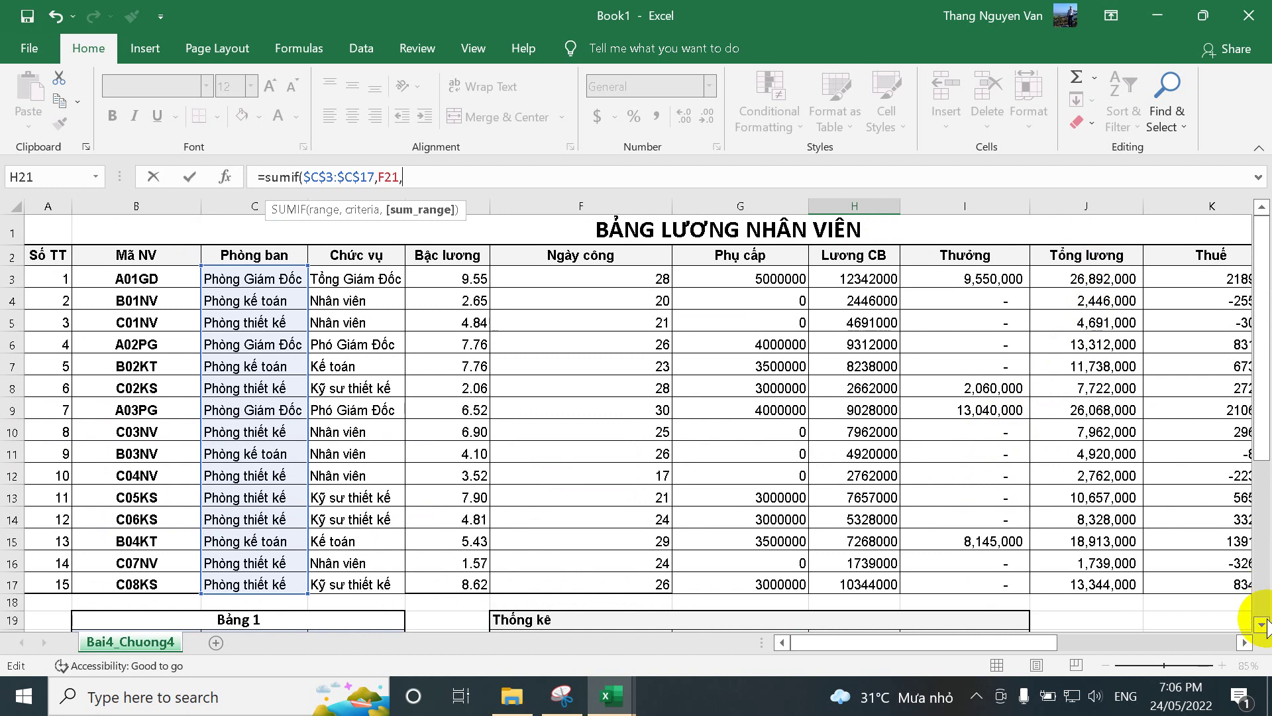
click(1244, 642)
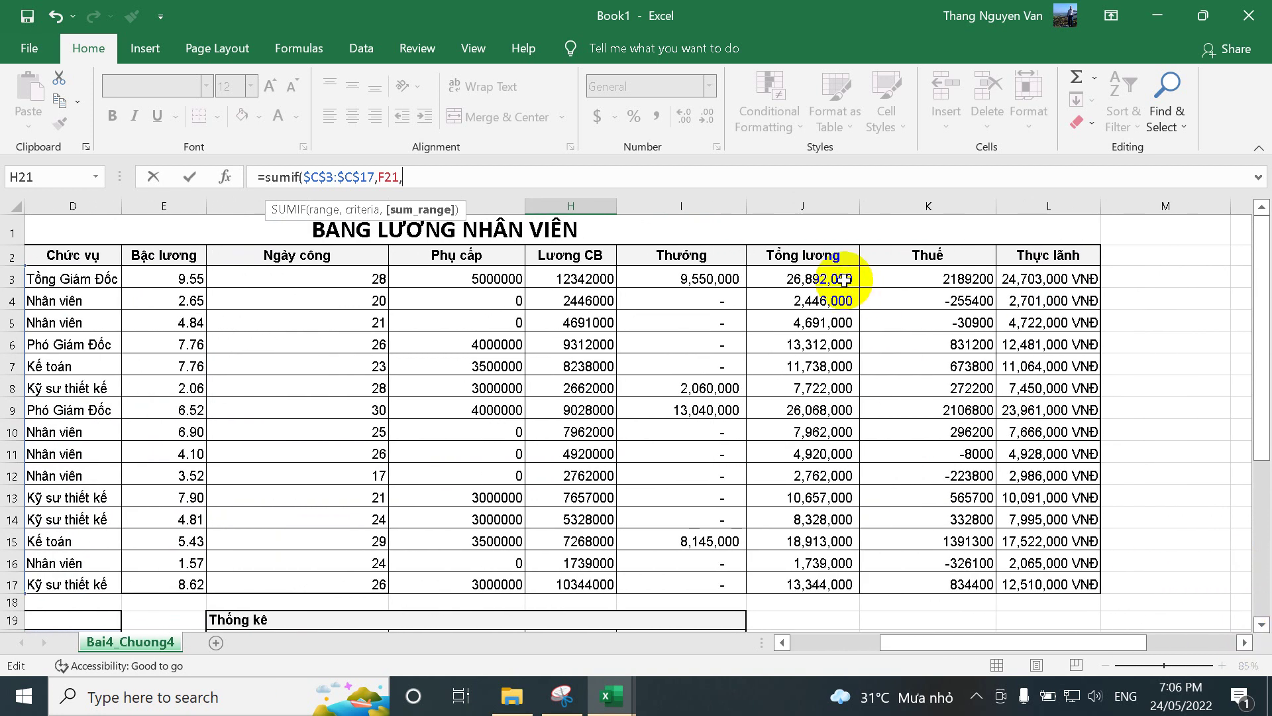
click(836, 279)
drag(837, 278, 821, 580)
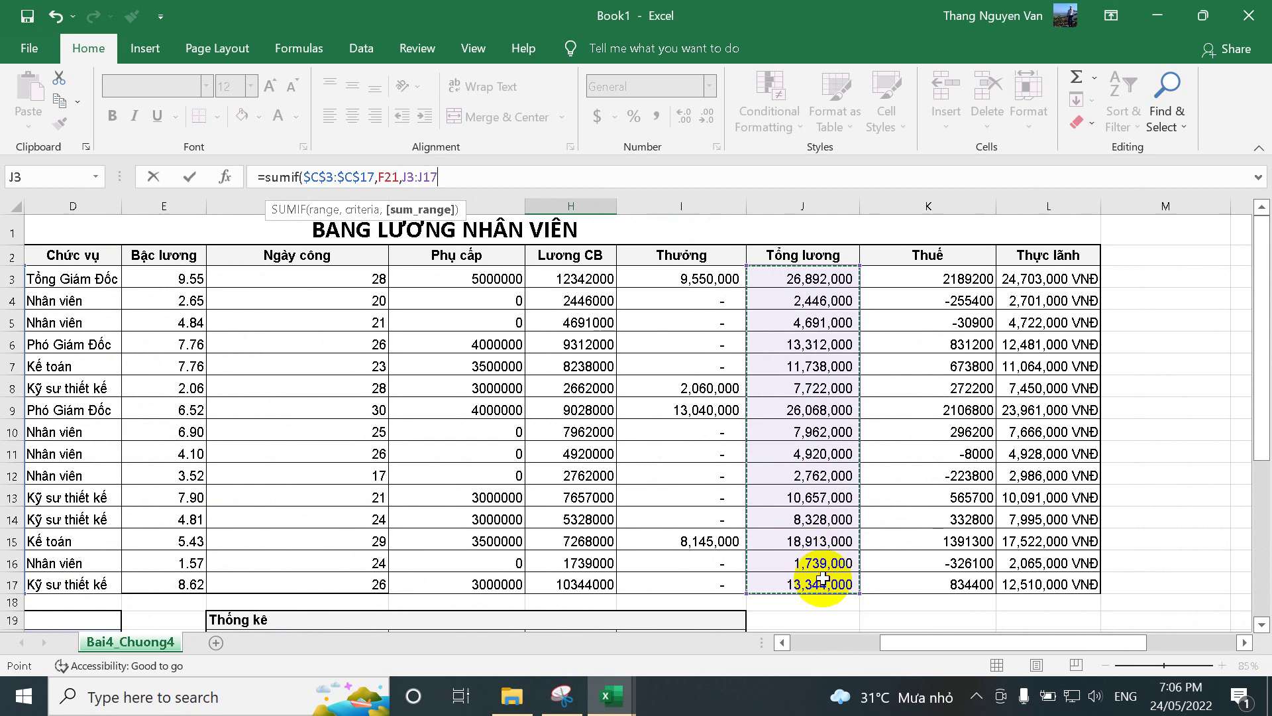
key(F4)
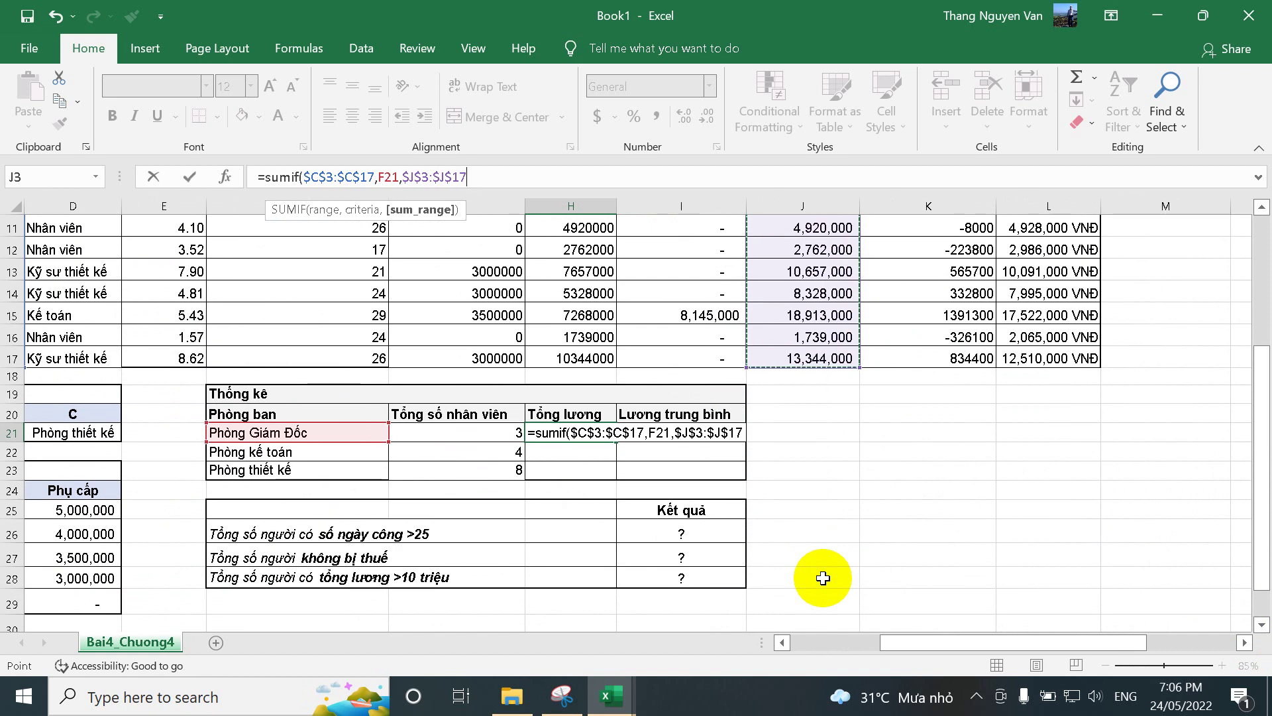
text())
key(Return)
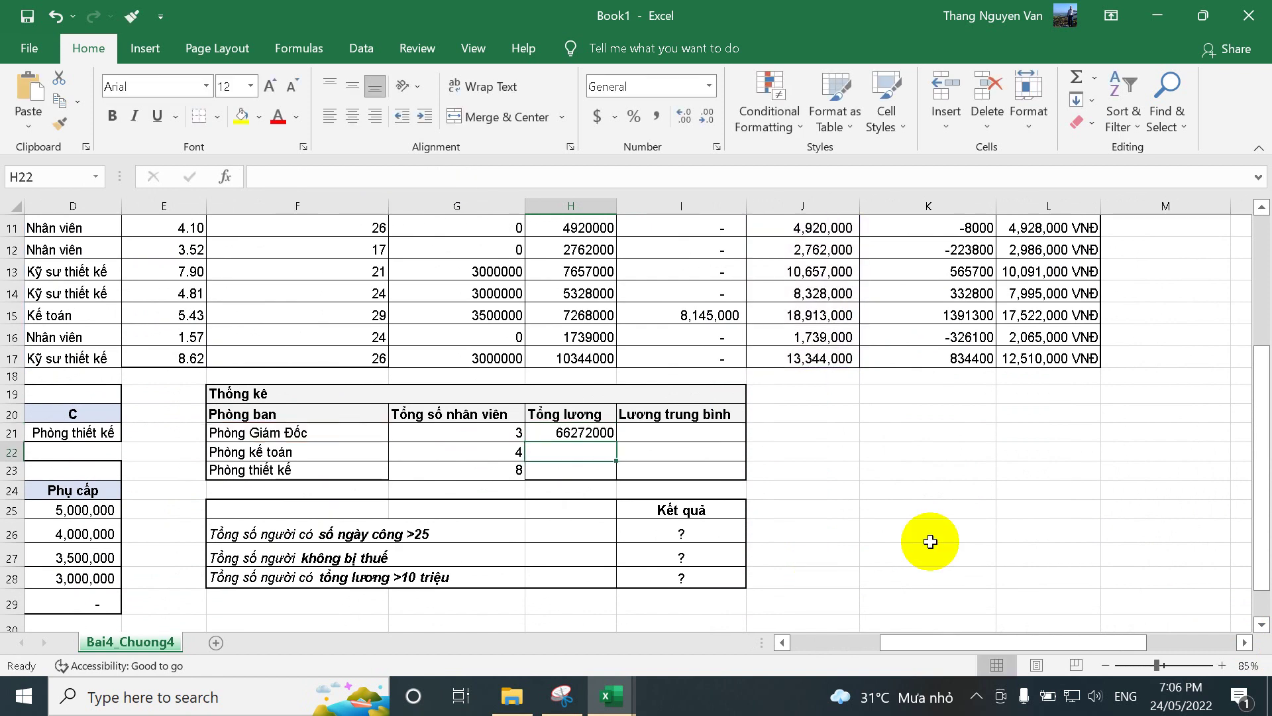
click(599, 434)
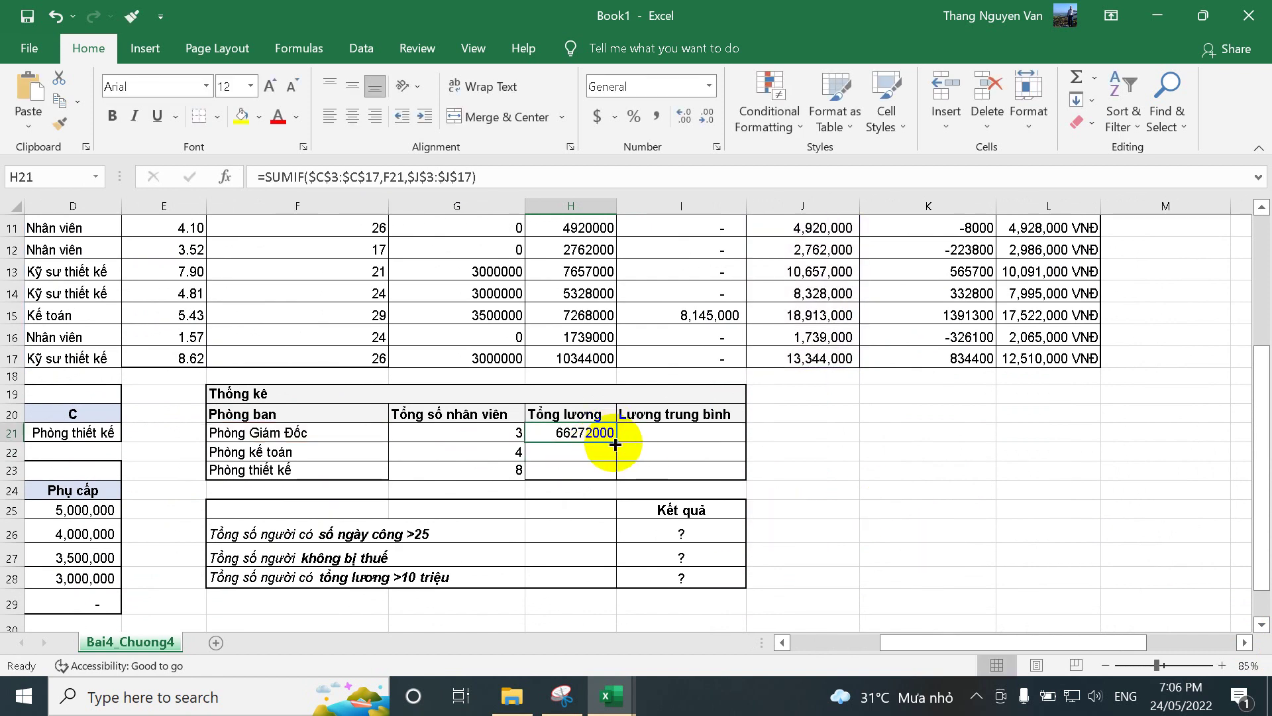
drag(616, 441, 613, 485)
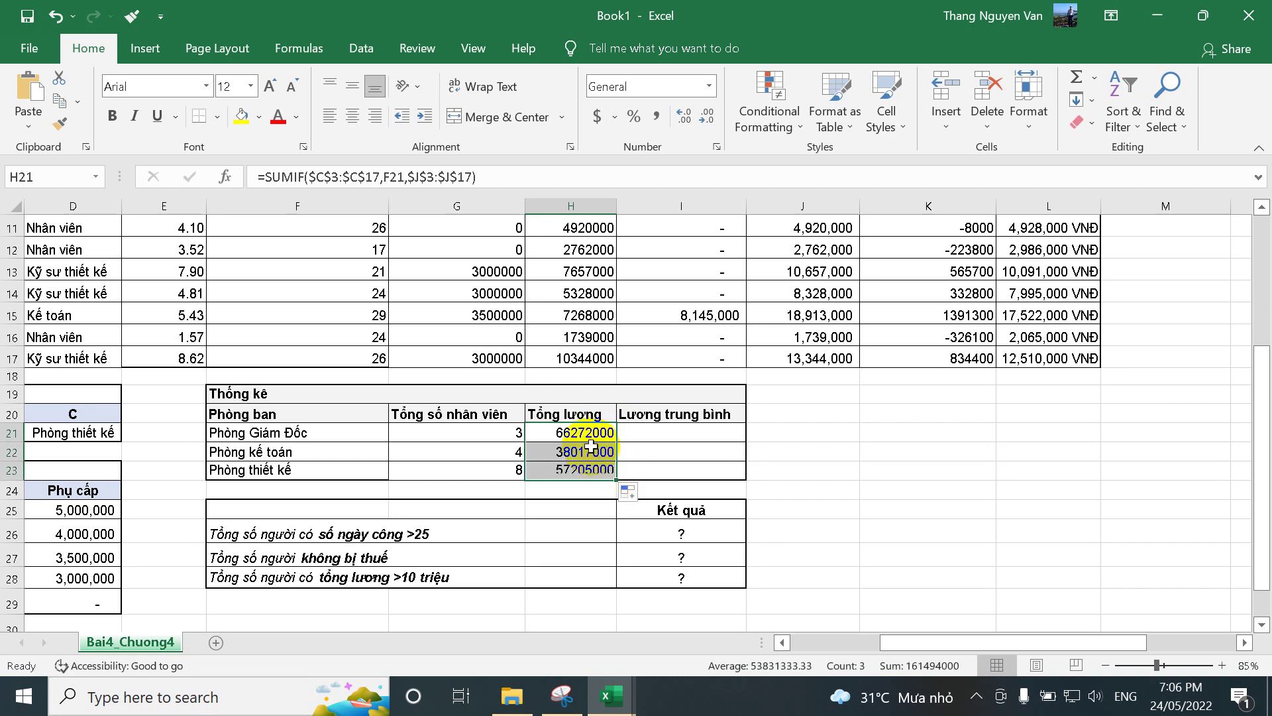
Calculate Lương trung bình in I21 with the formula =H21/G21 and fill it down to I23.
click(519, 431)
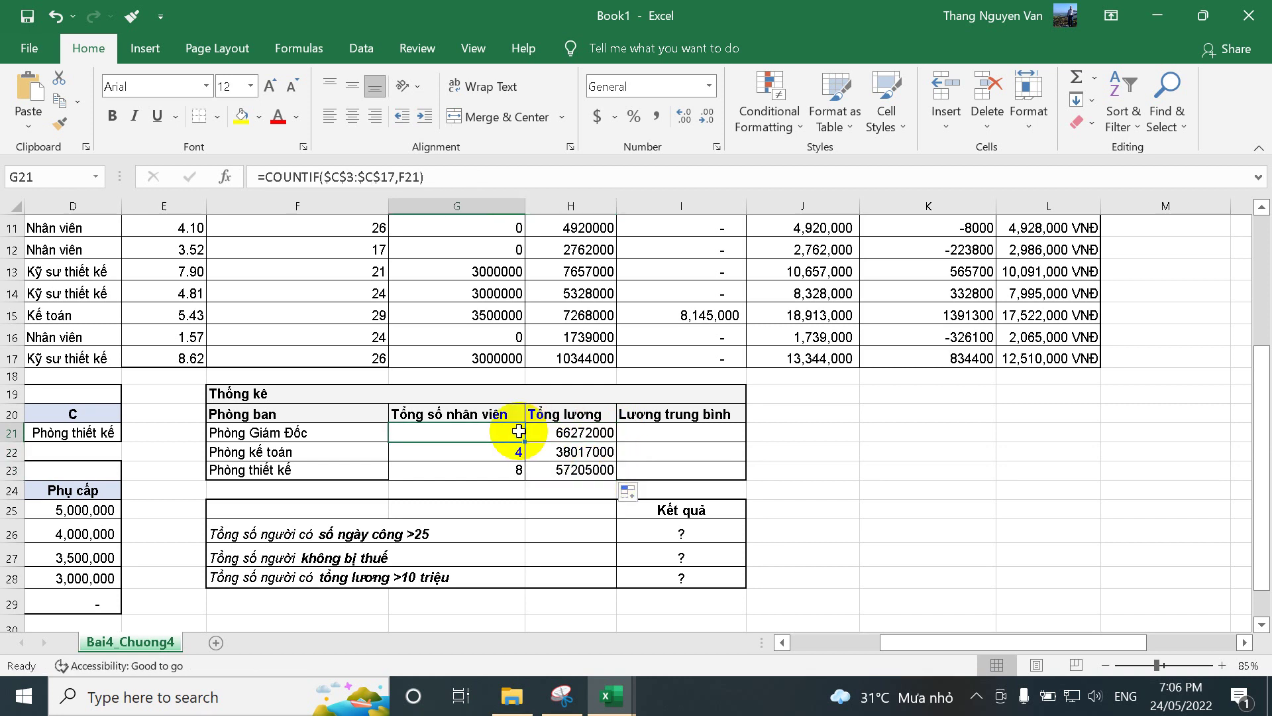
click(639, 433)
text(=)
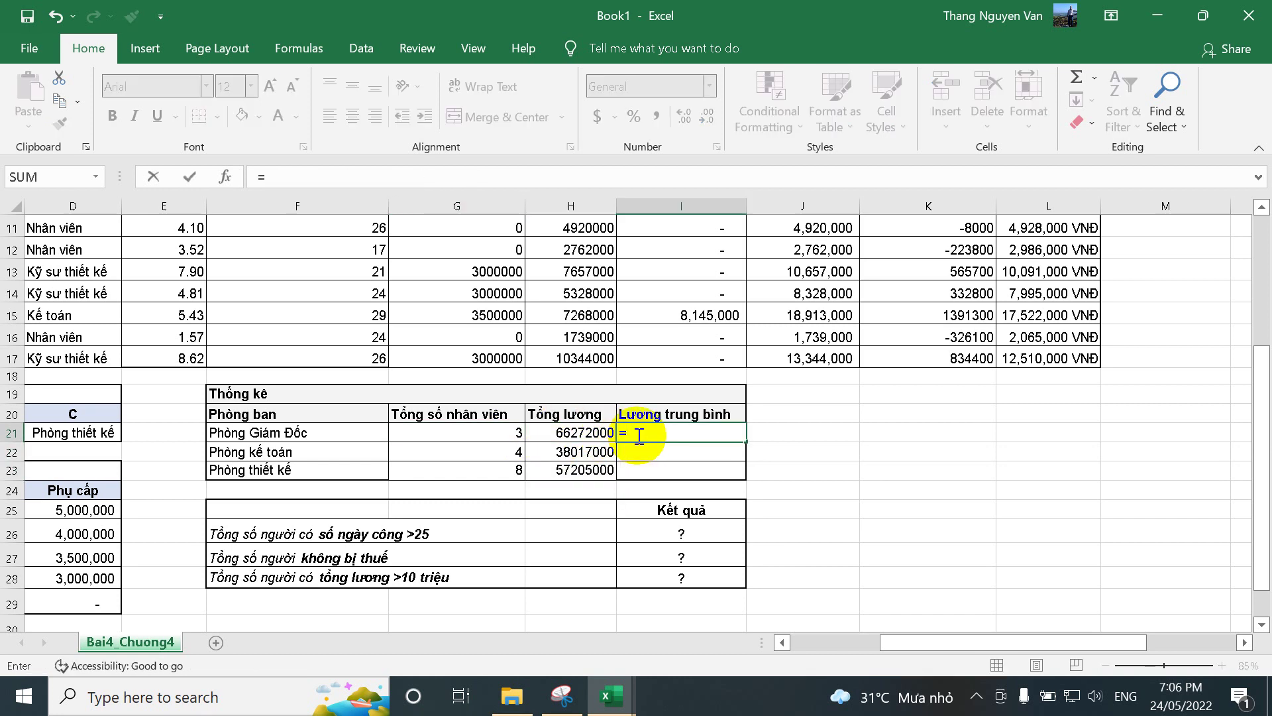
click(604, 434)
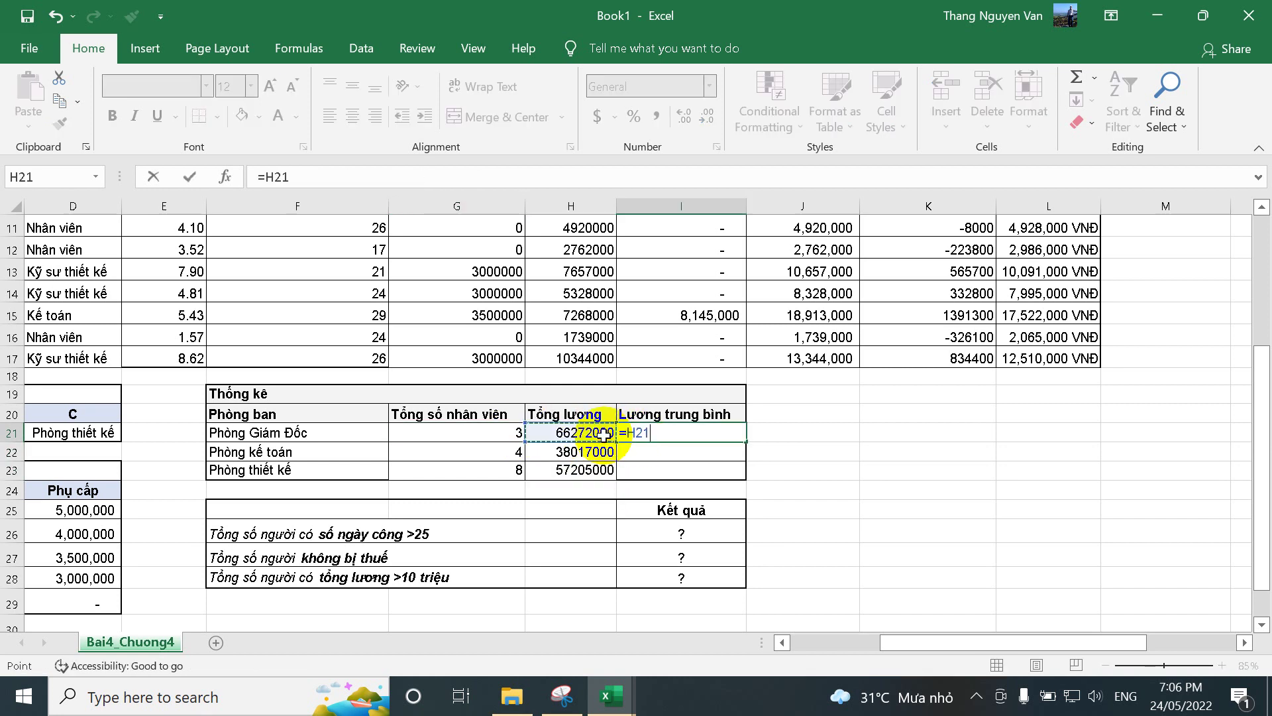
text(/)
click(519, 432)
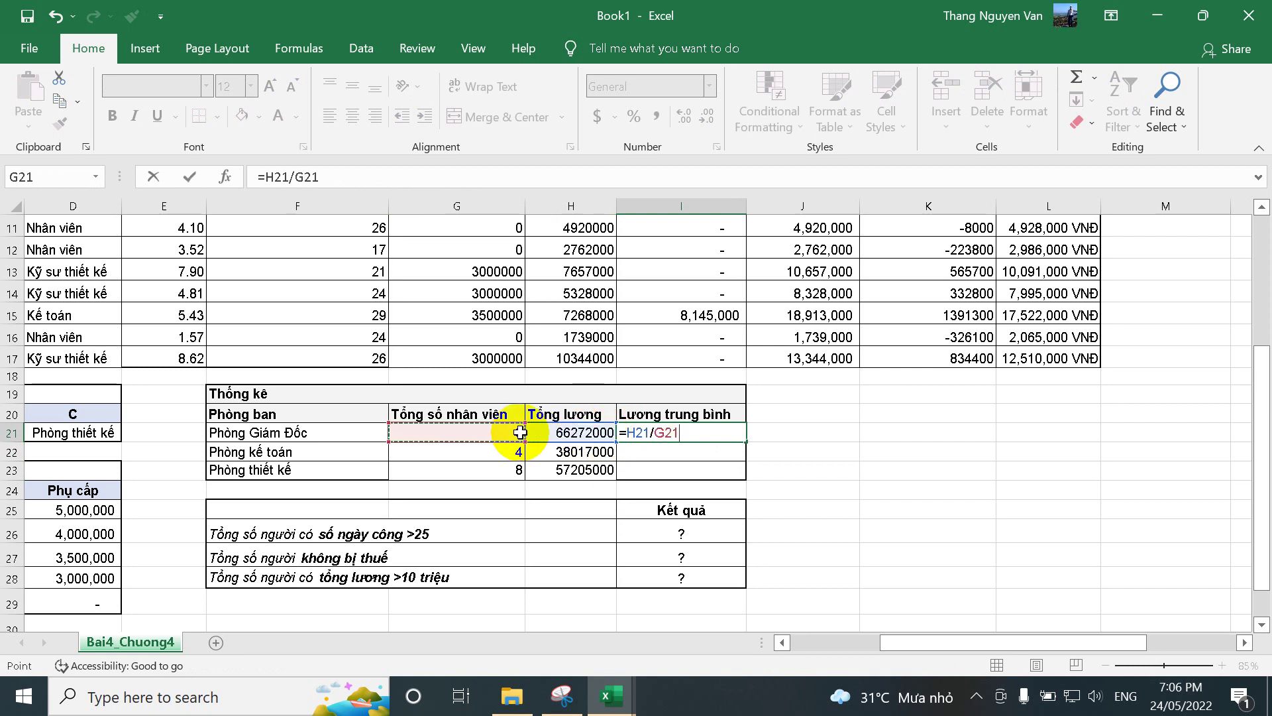
key(Return)
click(717, 436)
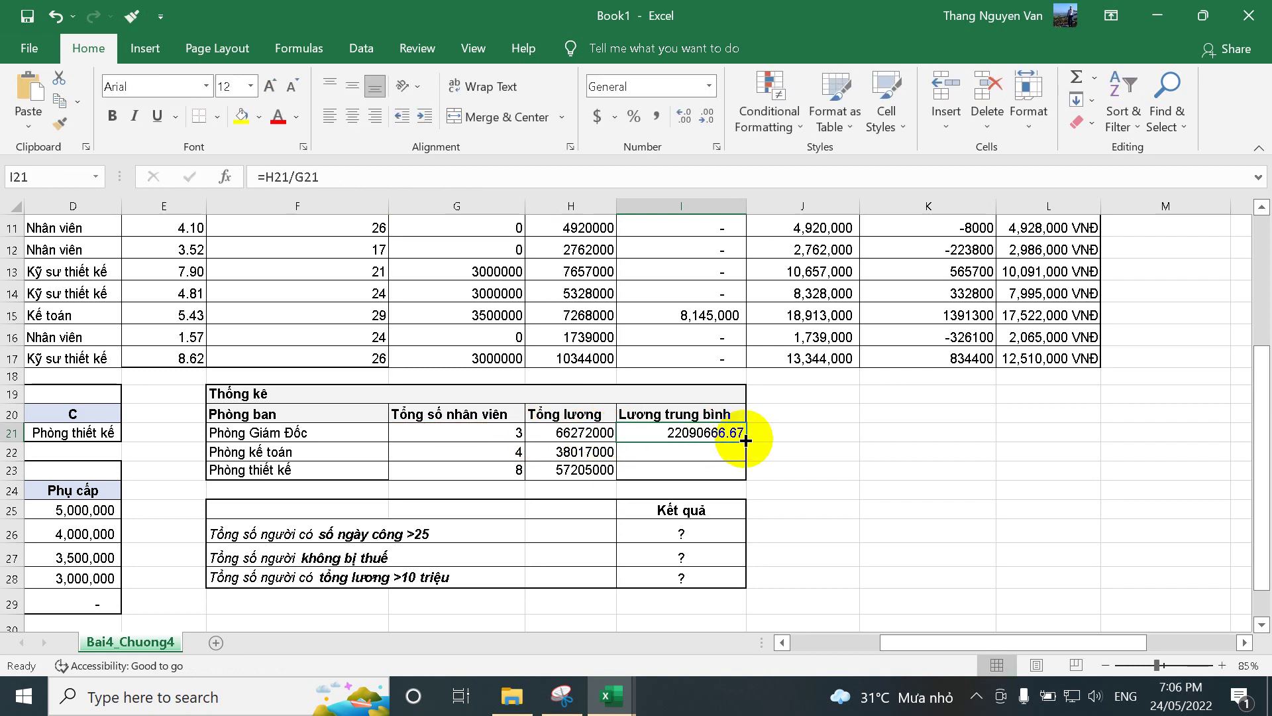
drag(746, 440, 746, 488)
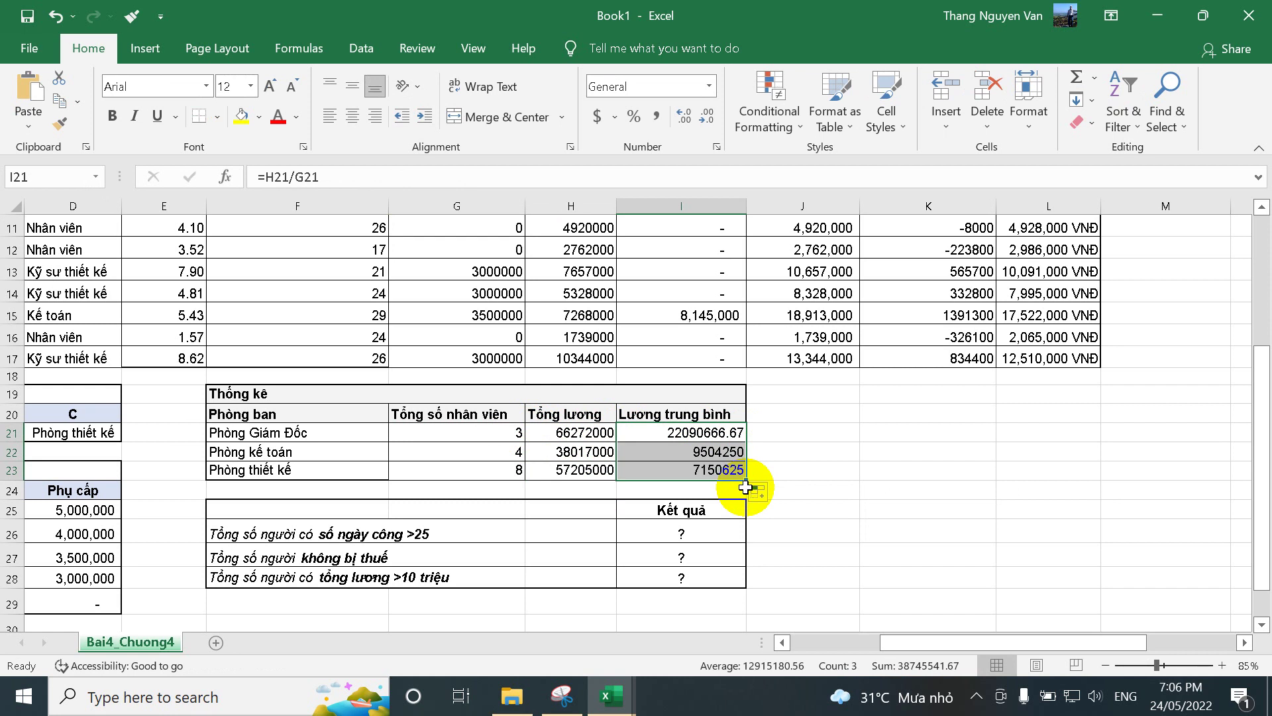
Start a COUNTIF formula in the Kết quả cell I26 with ?? as placeholder range and ">25" as criterion.
click(684, 534)
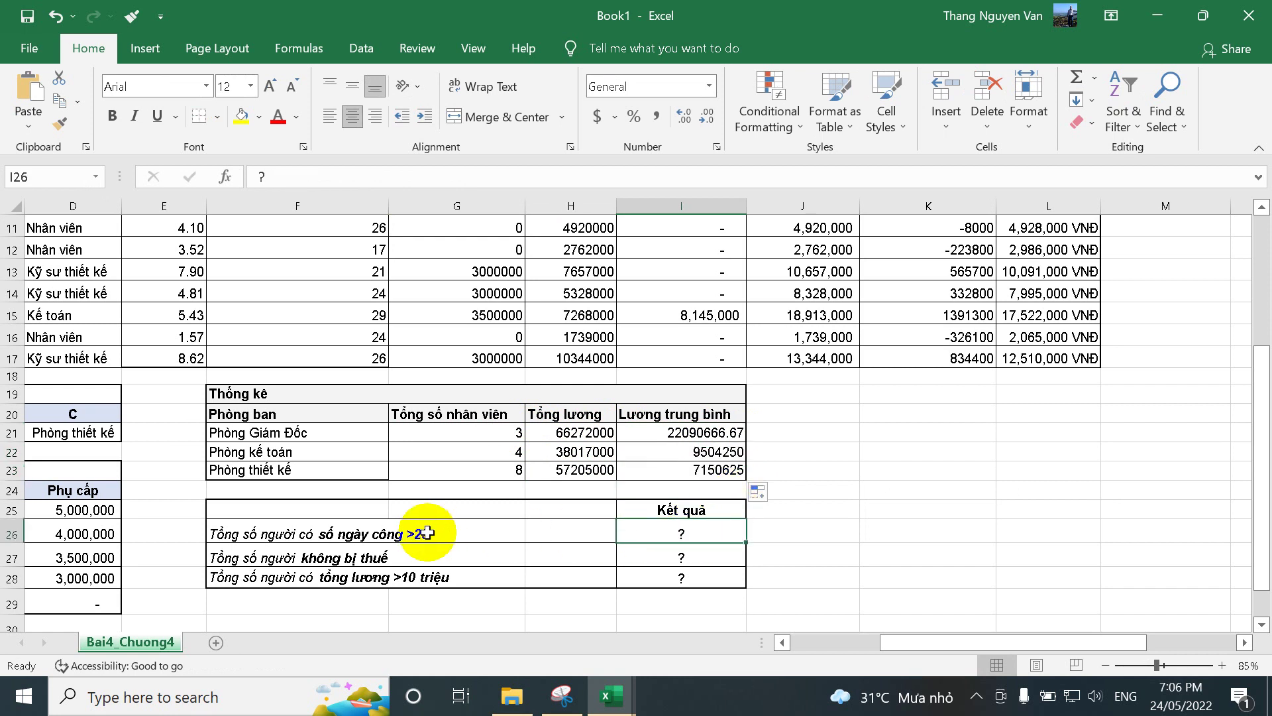
click(376, 536)
drag(376, 536, 665, 582)
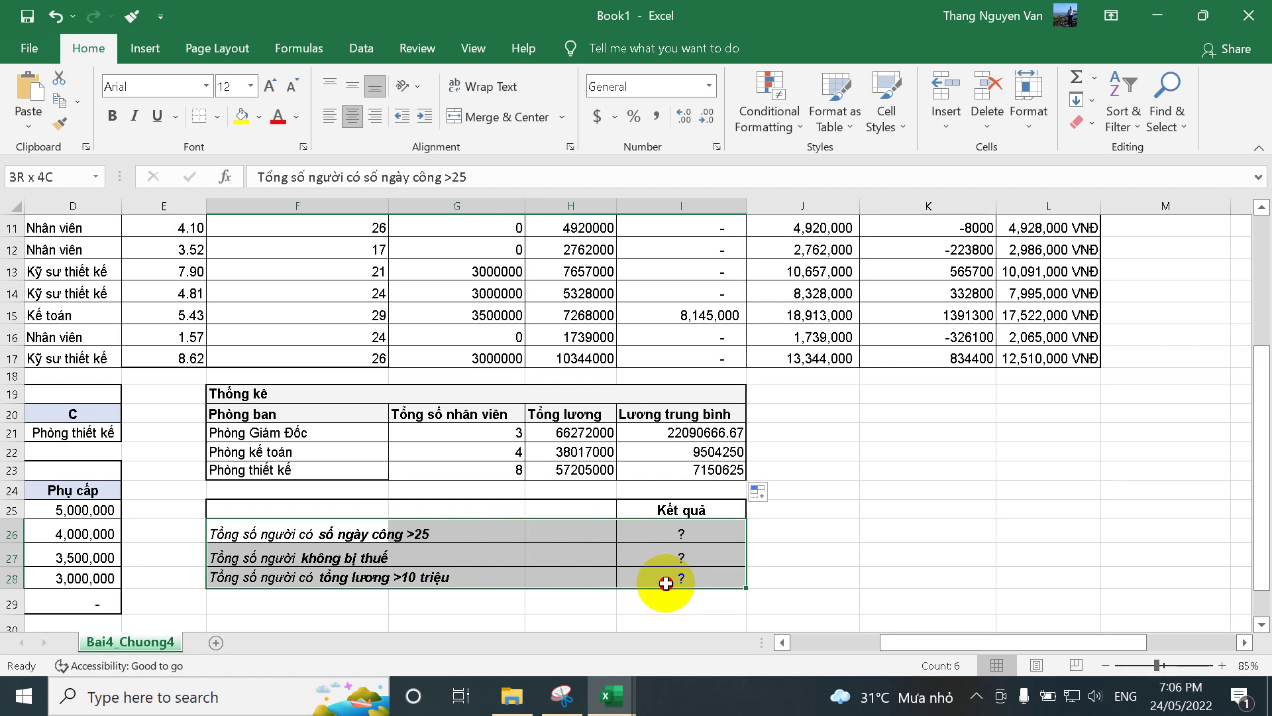
click(681, 532)
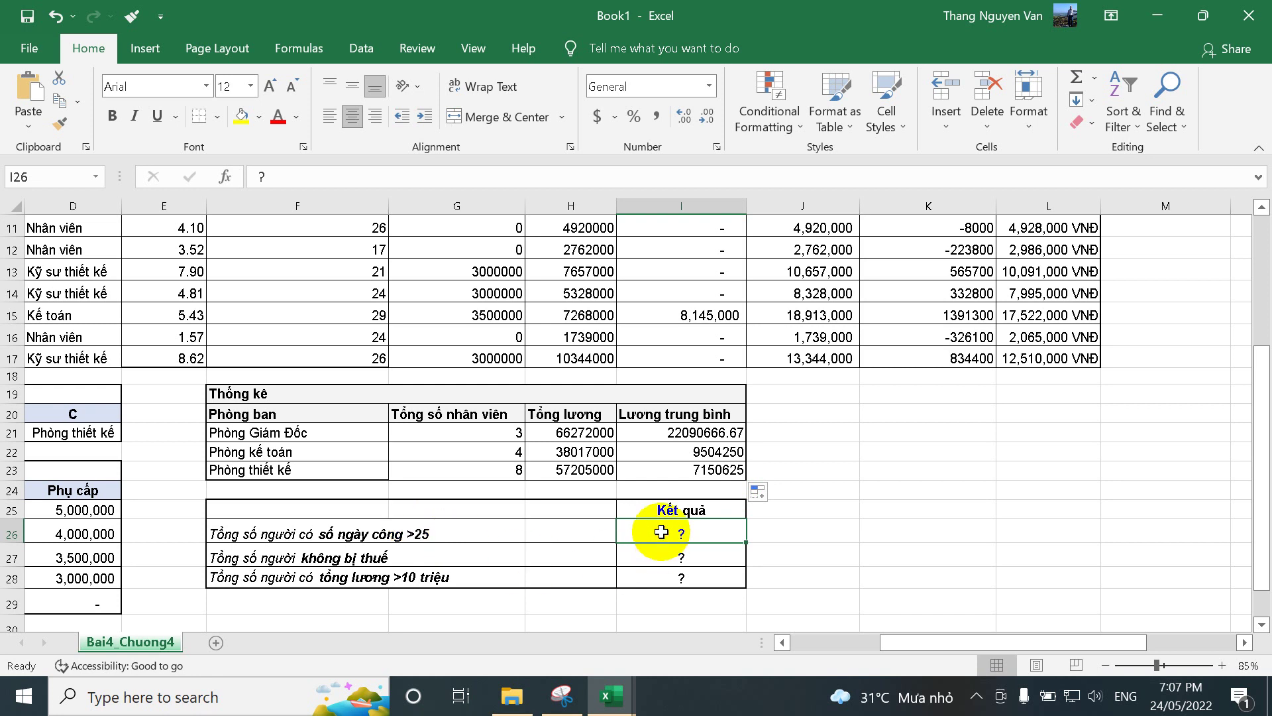
text(=count)
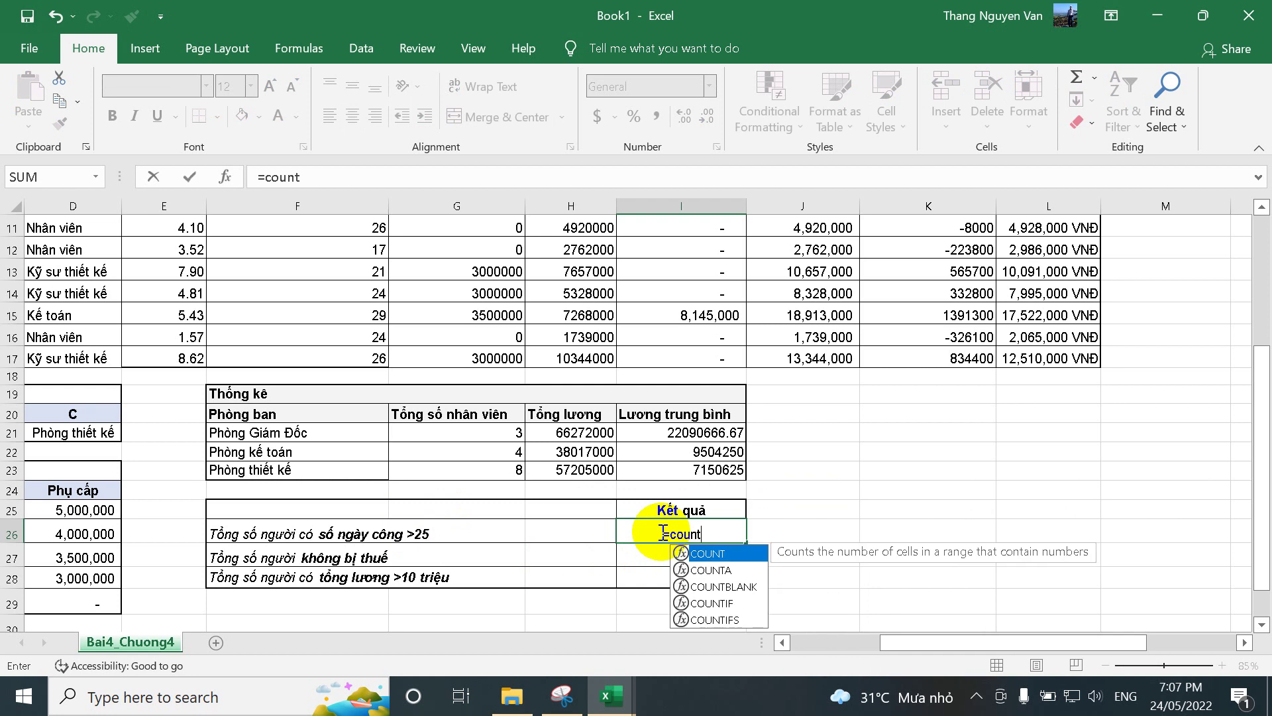
text(if()
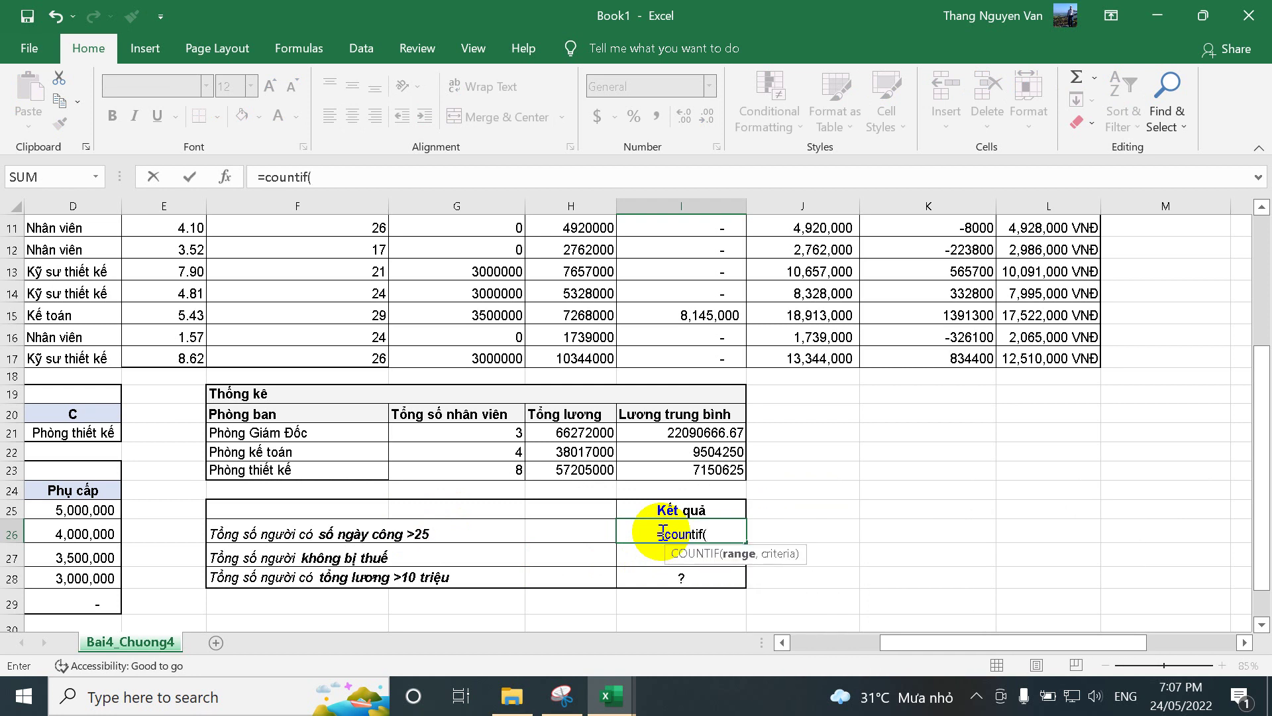
text(??,)
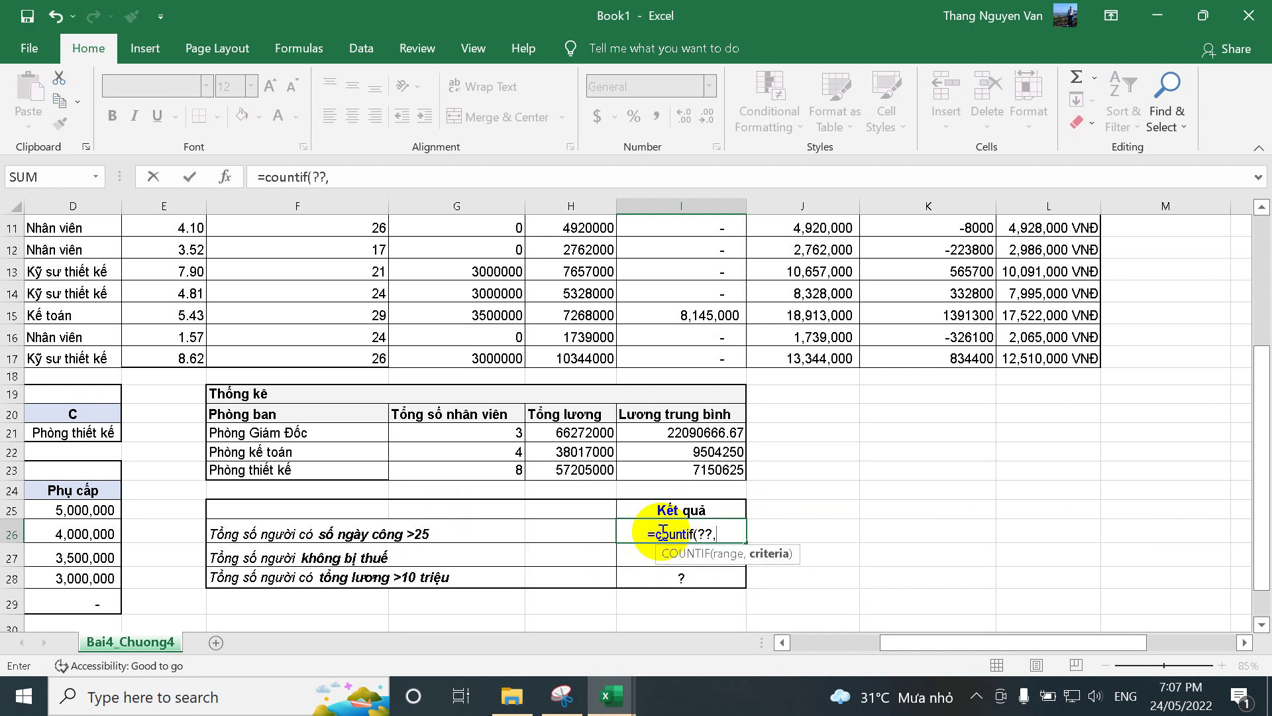
text(")
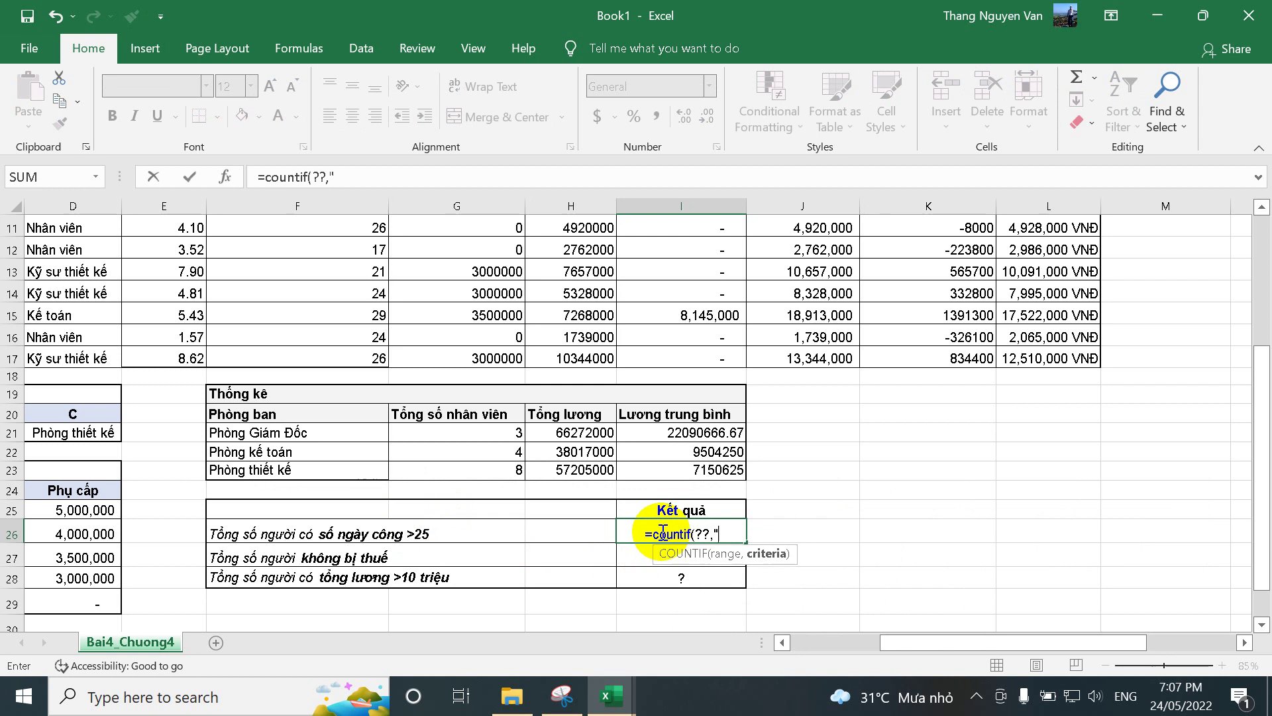
text(>2)
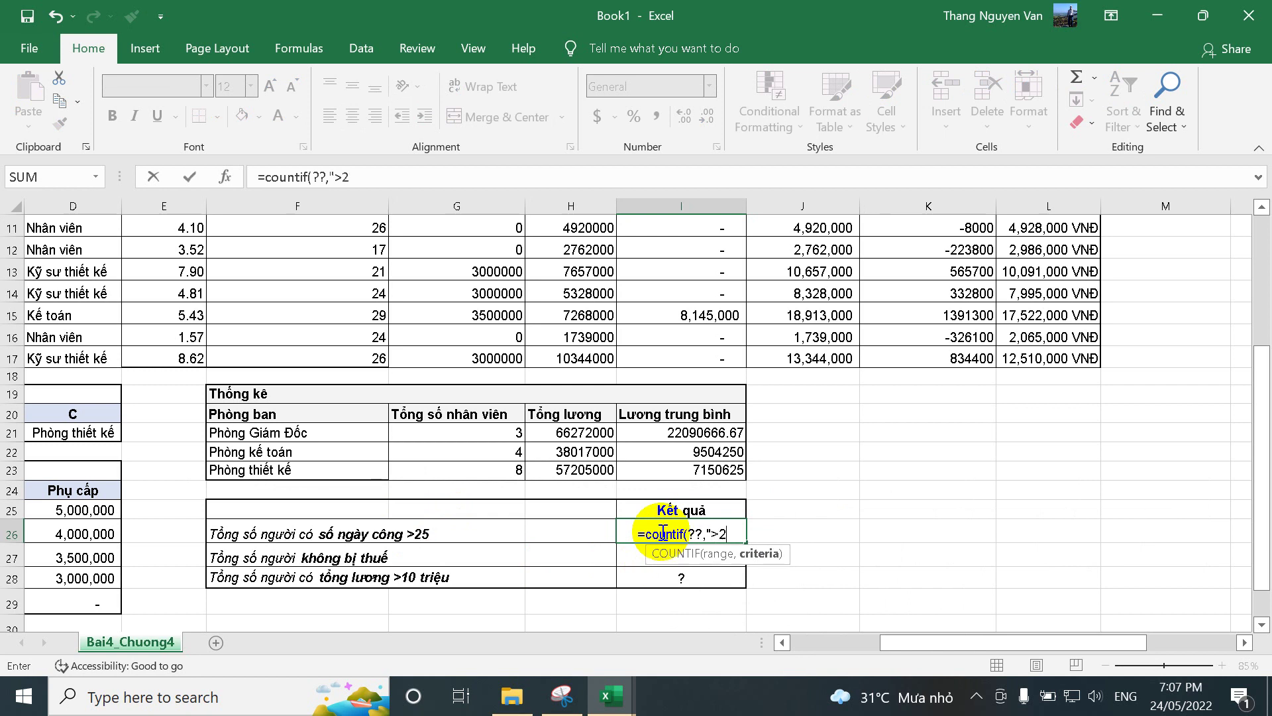
text(5")
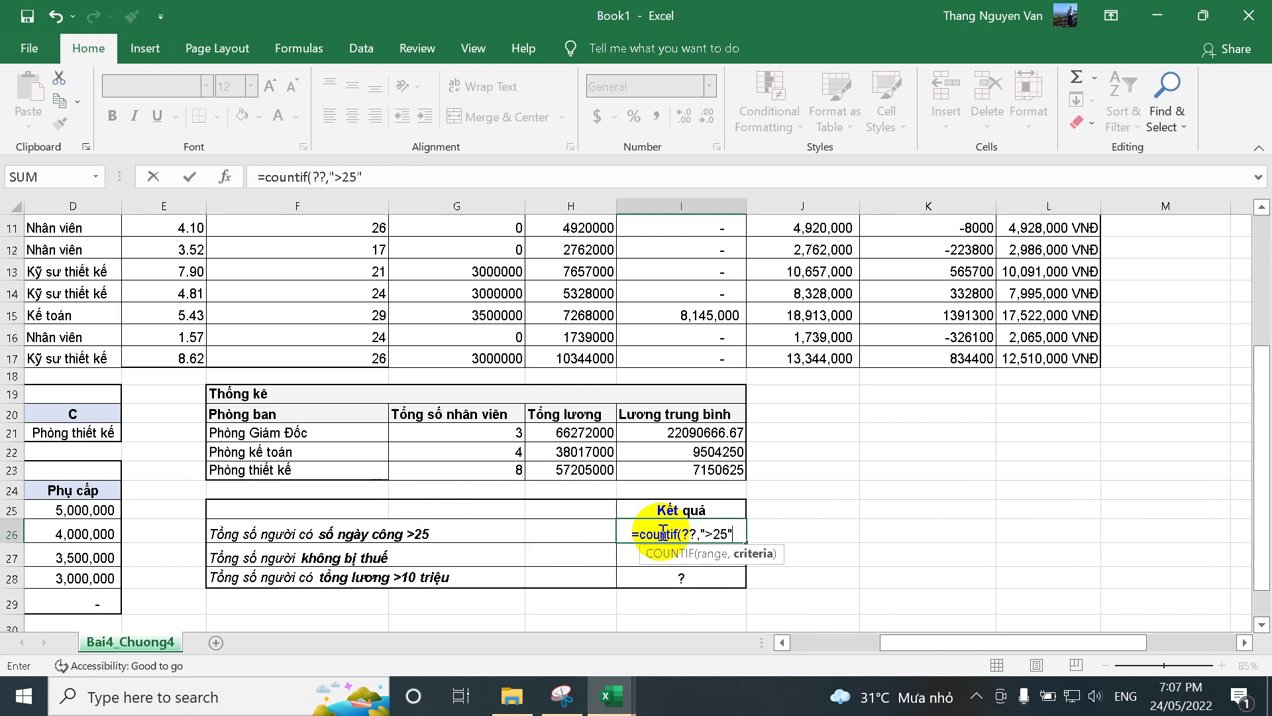
Replace the ?? placeholder in the I26 COUNTIF formula with the Ngày công range F3:F17 and complete the formula.
click(689, 533)
double_click(689, 533)
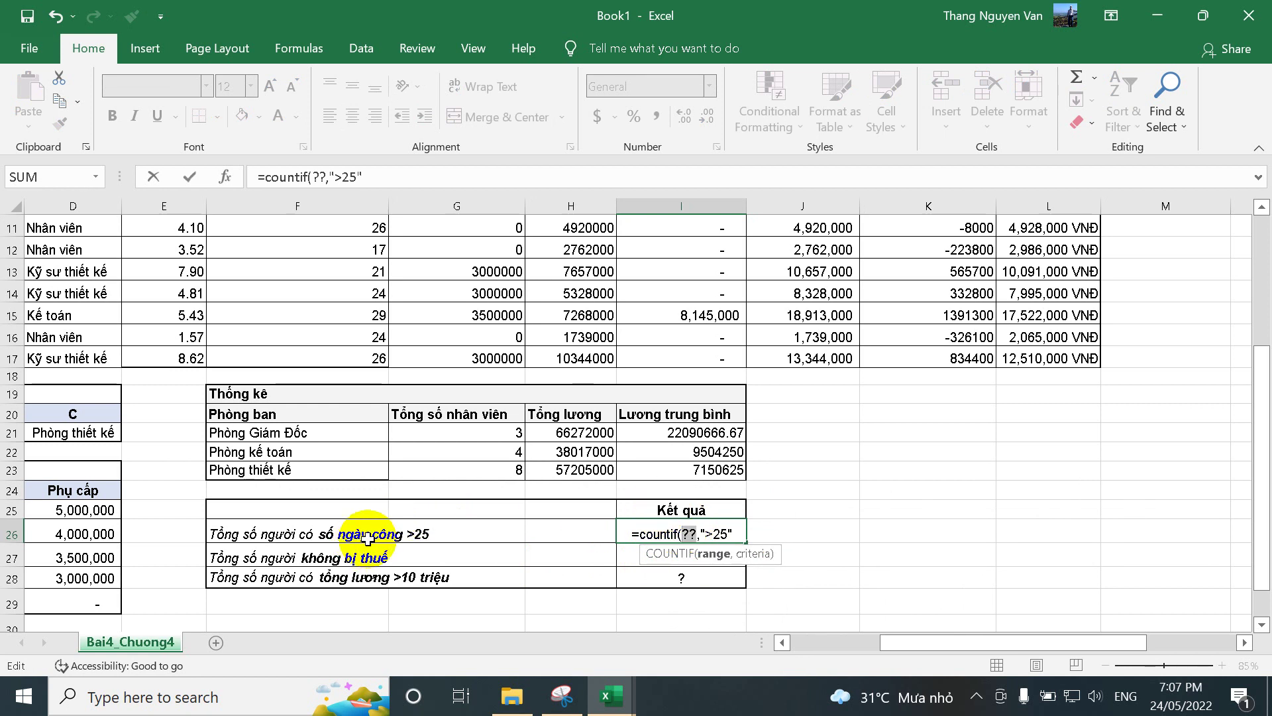
scroll(503, 324, up, 4)
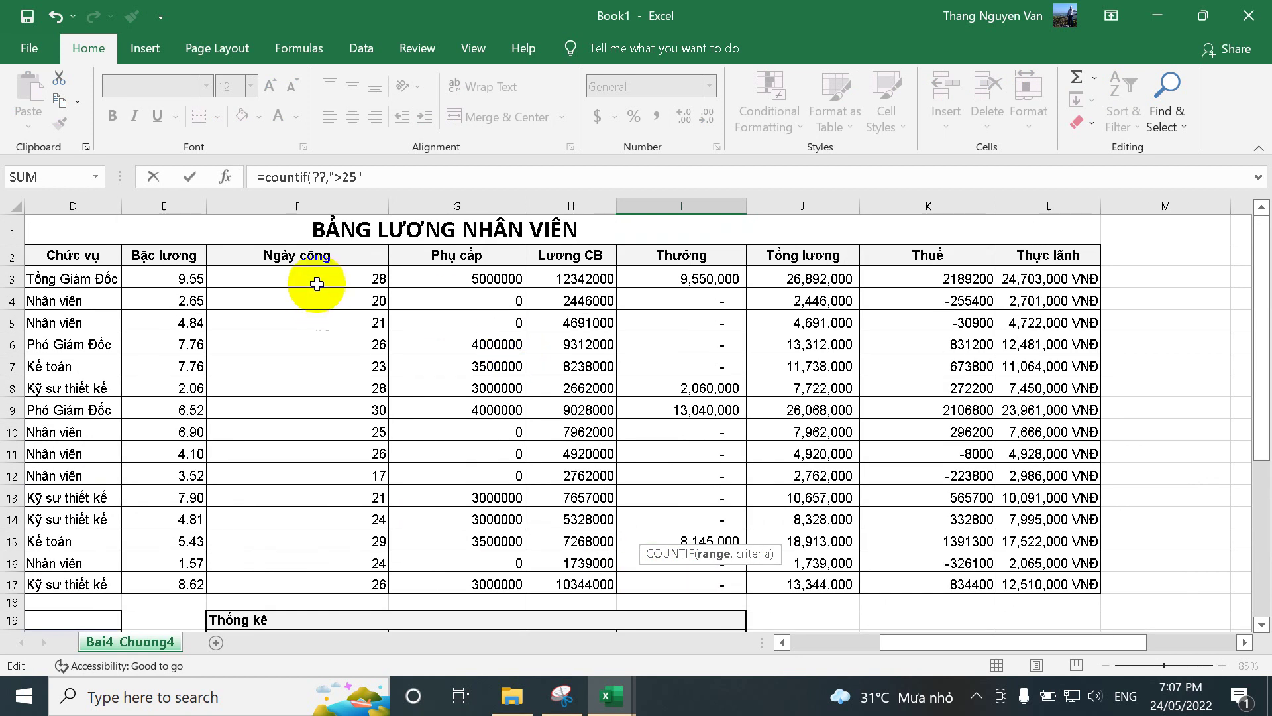
drag(317, 283, 324, 582)
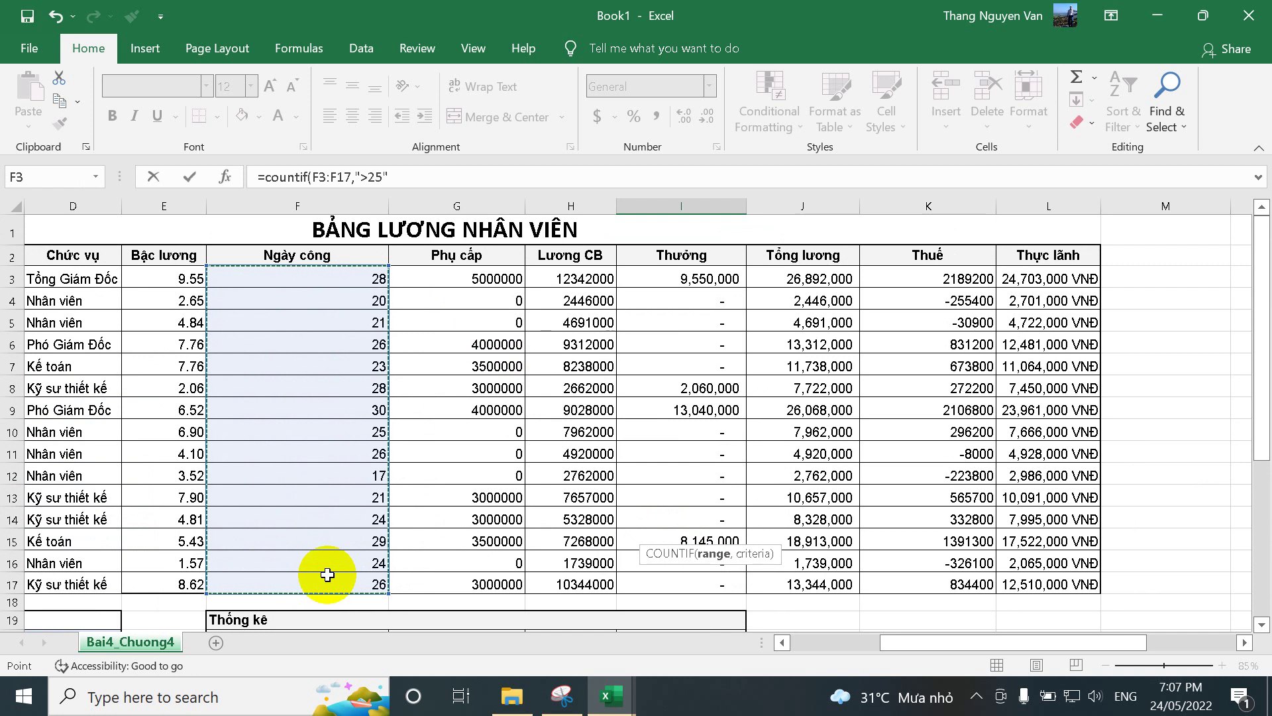
click(410, 177)
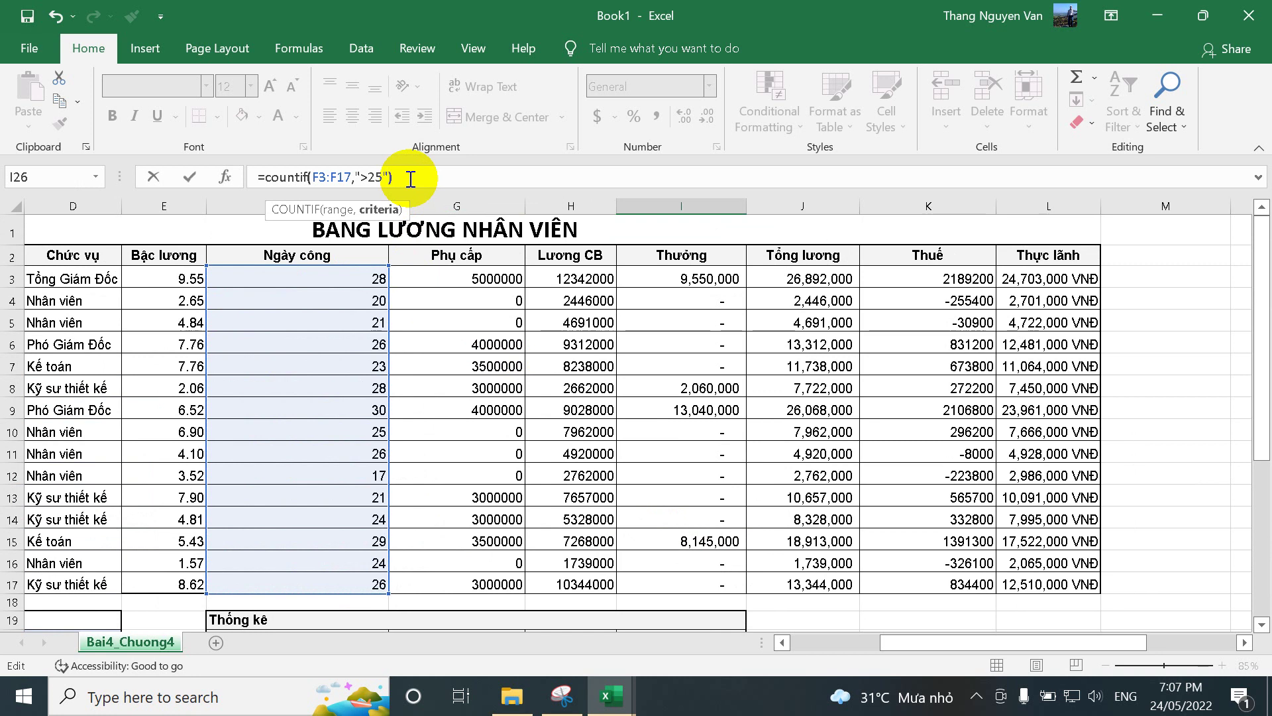
key(Return)
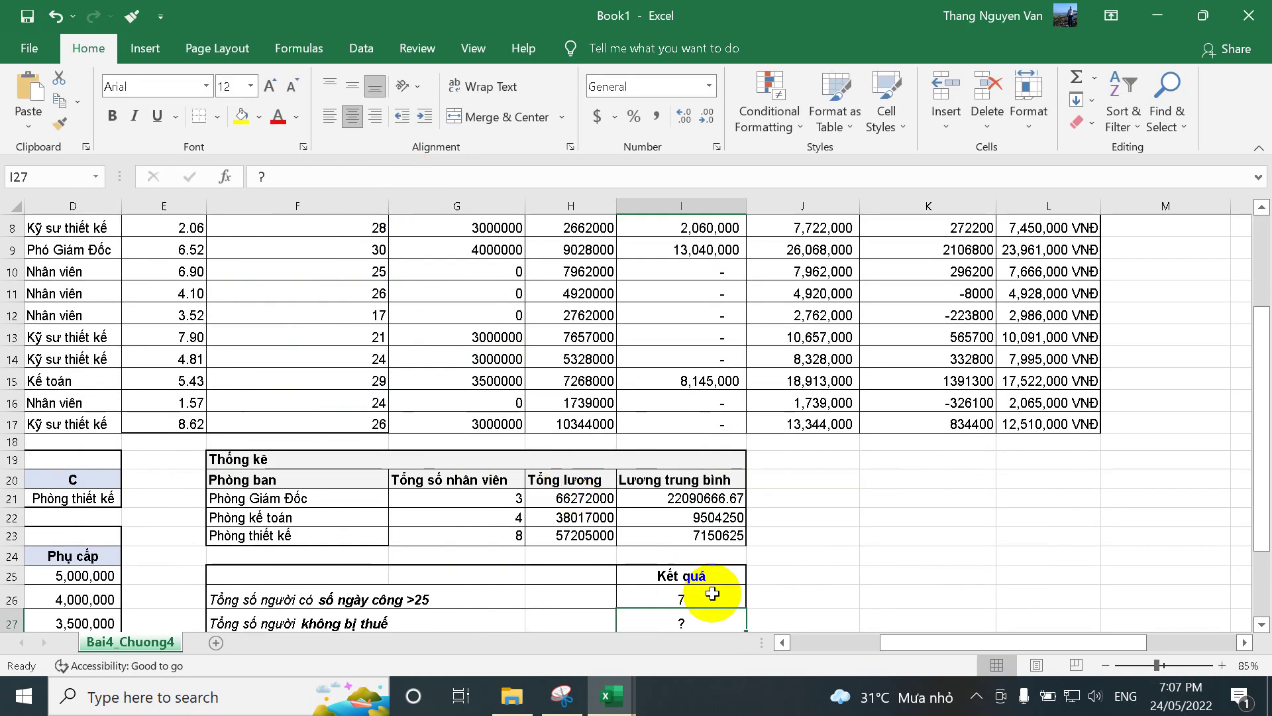
Start a COUNTIF formula in I27 for employees without tax, with ?? as placeholder range and "<=0" as criterion.
scroll(712, 593, down, 1)
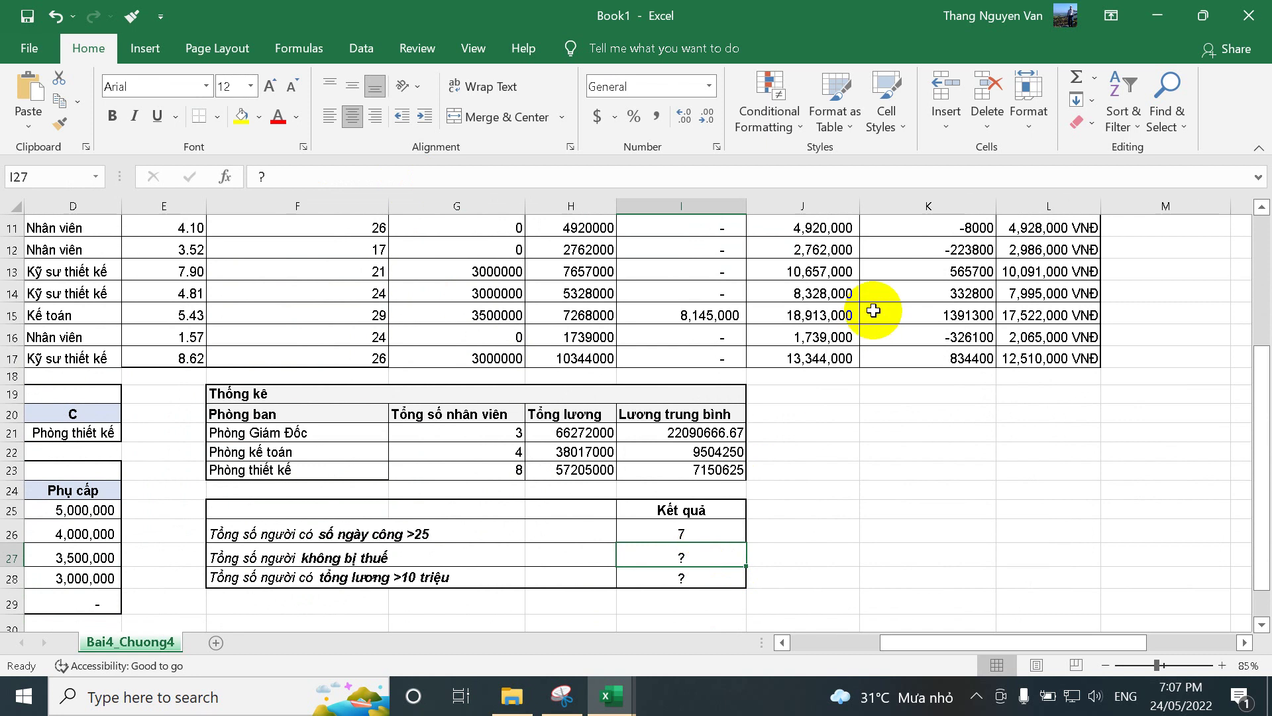
scroll(752, 255, up, 3)
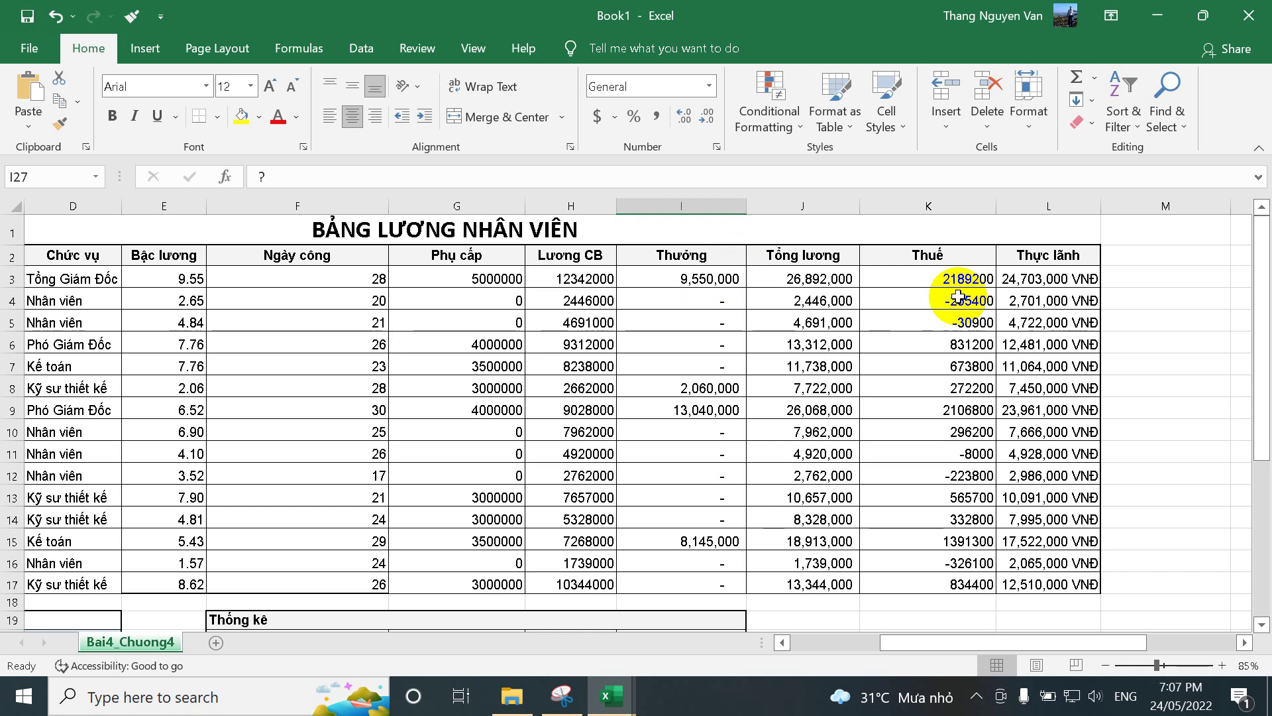
scroll(879, 379, down, 3)
scroll(879, 379, down, 2)
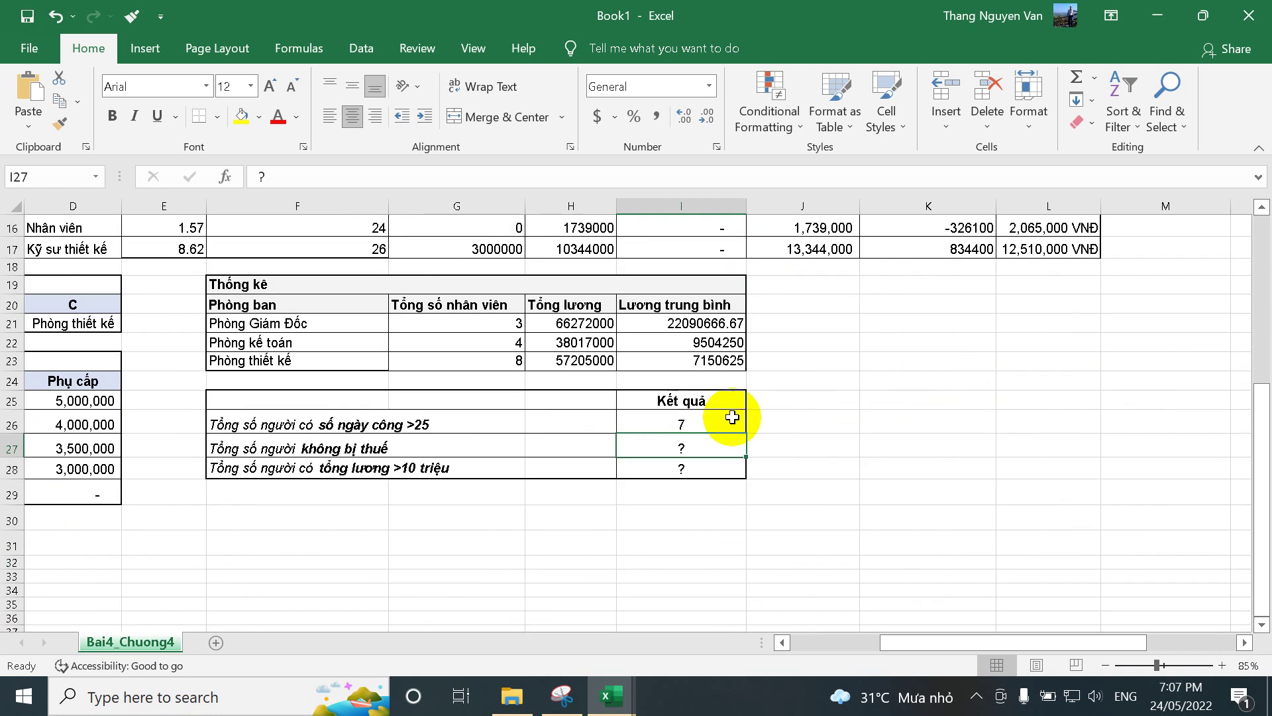
text(=co)
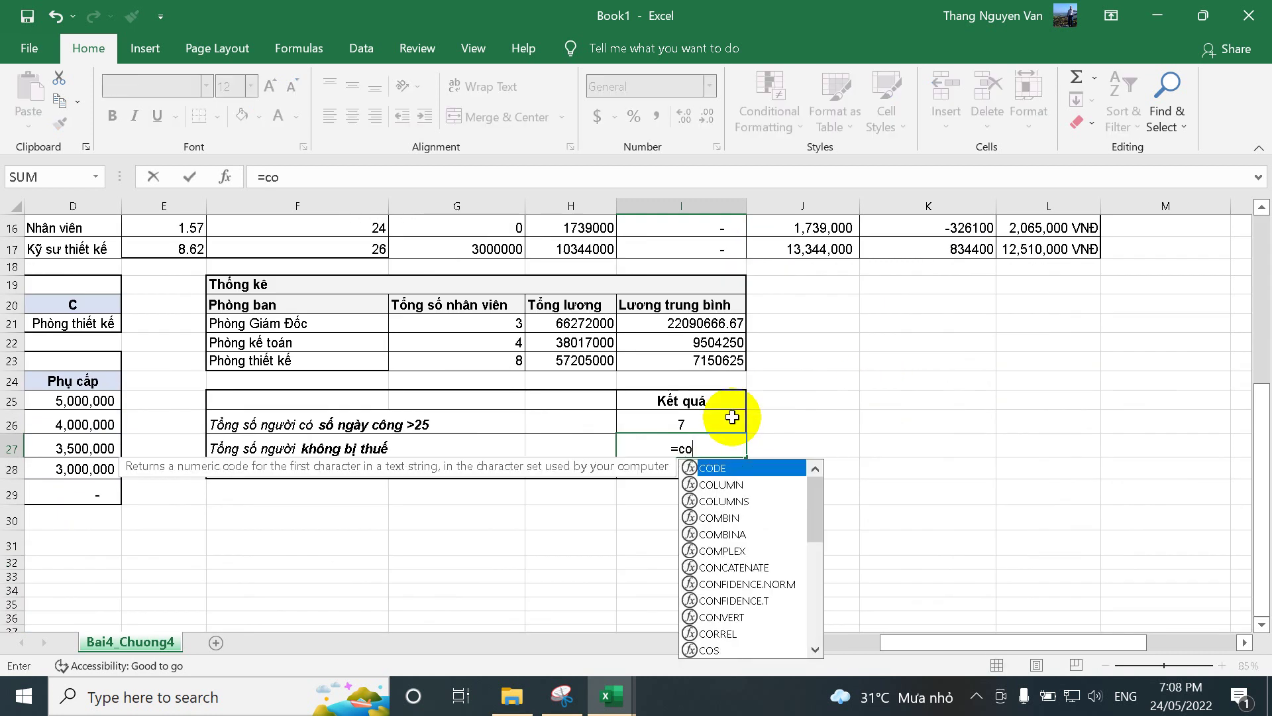
text(u)
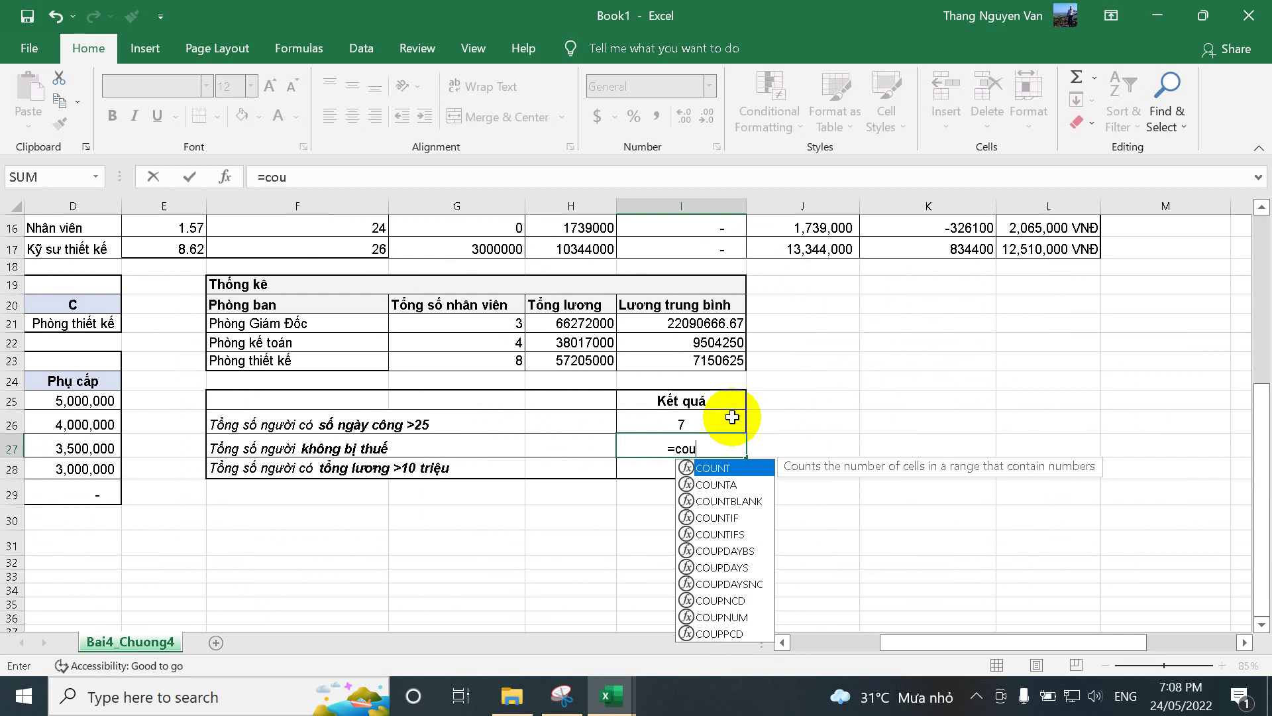
text(ntif)
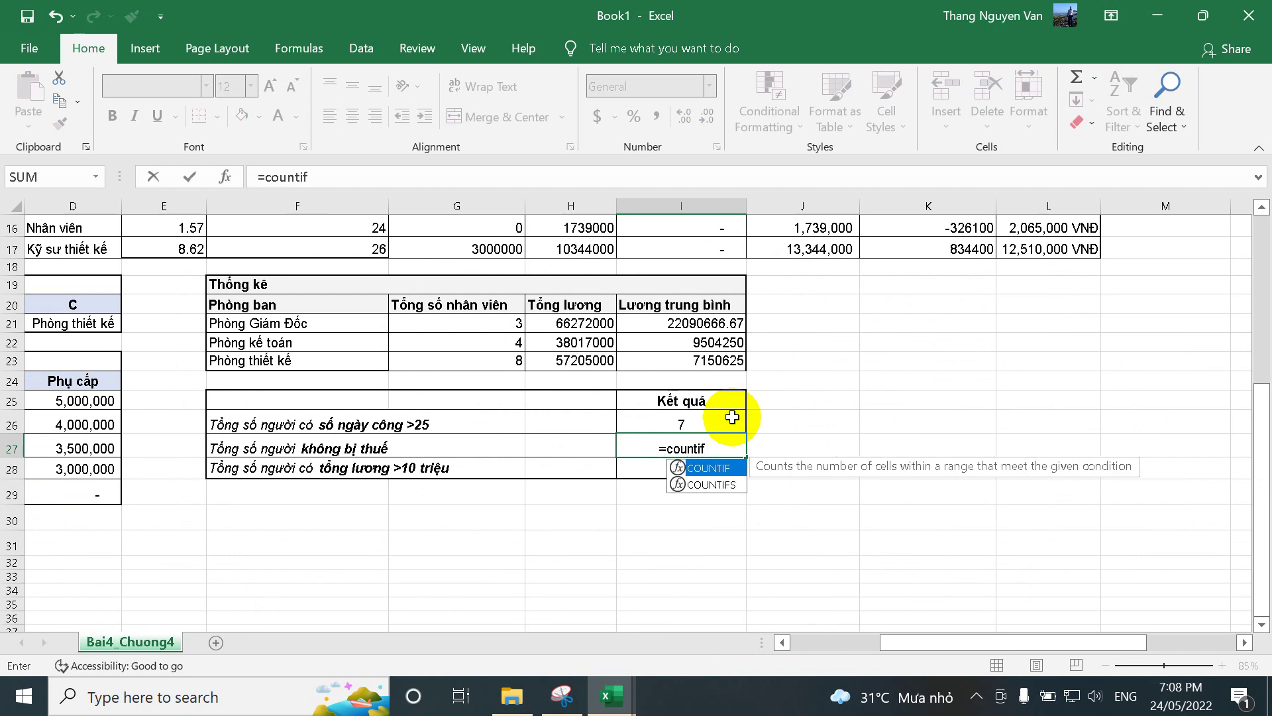
text((??)
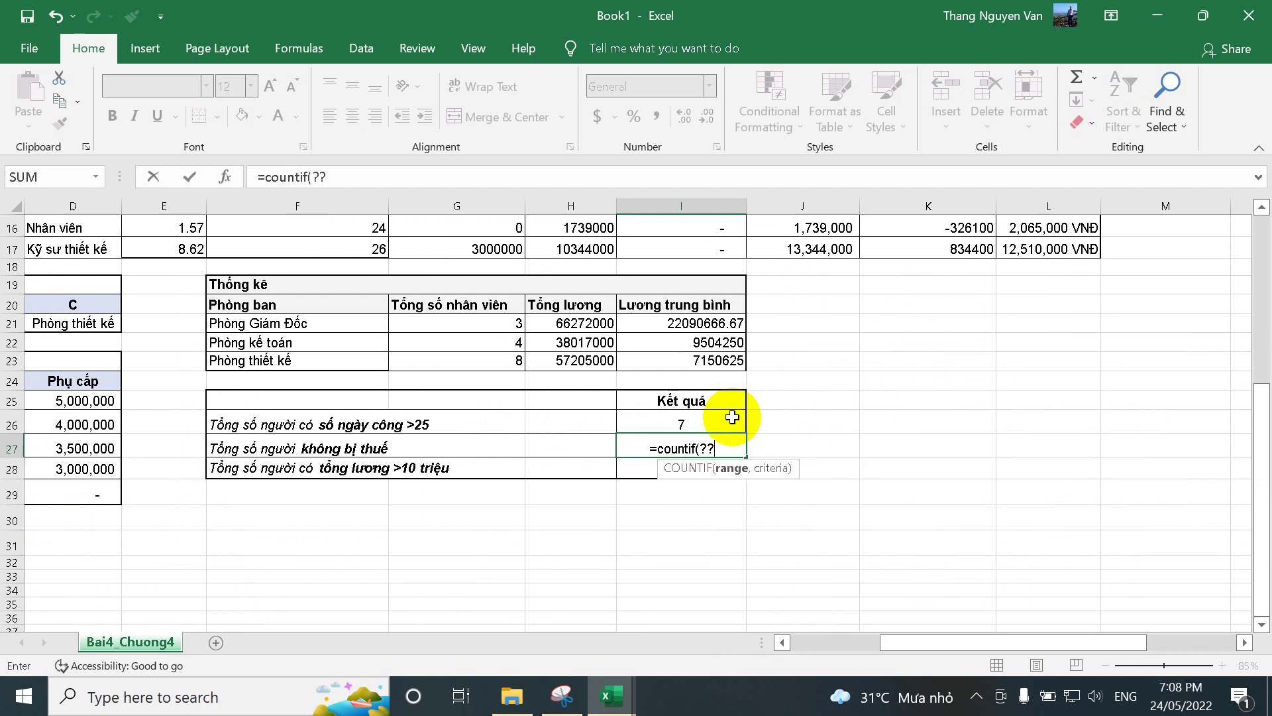
text(,")
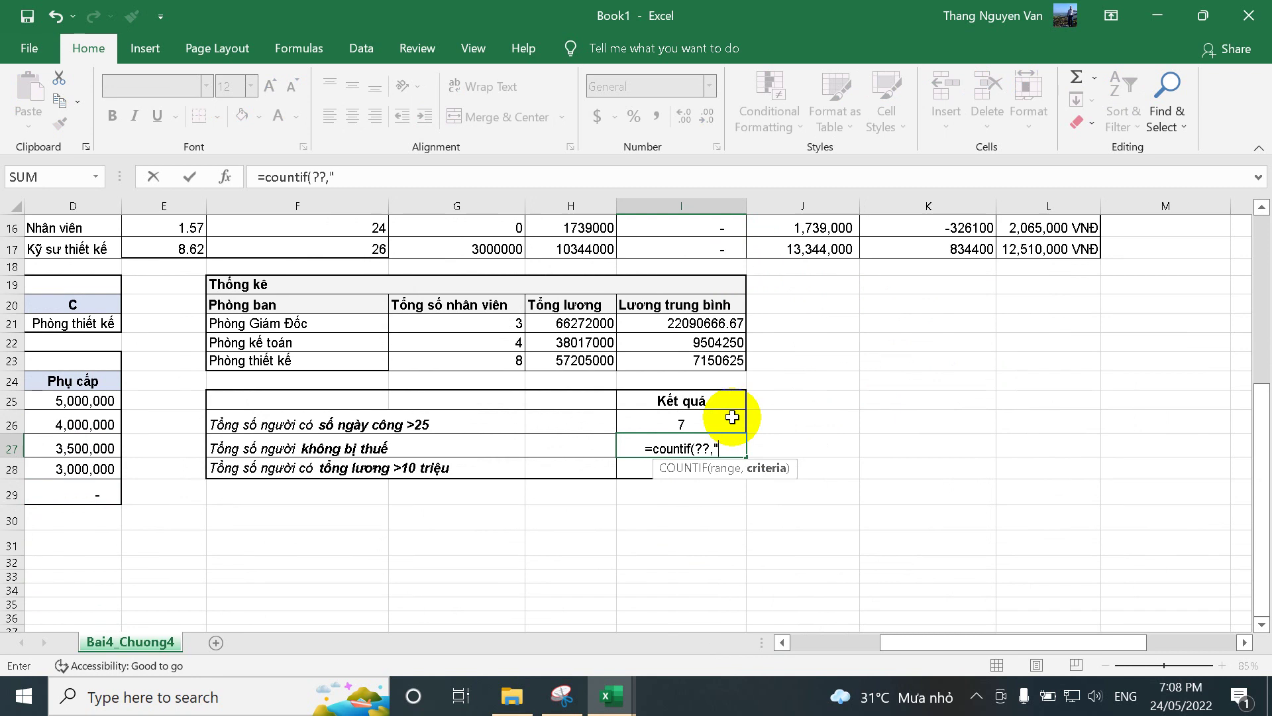
text(<=0)
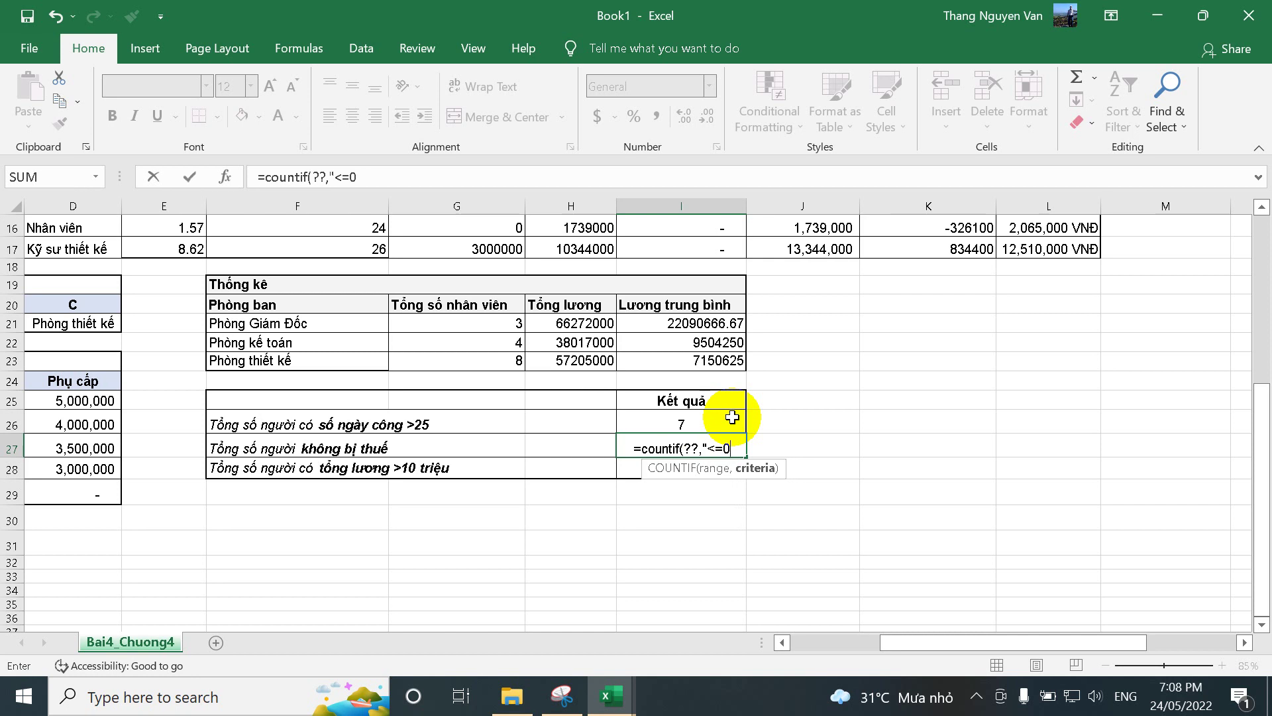
text(")
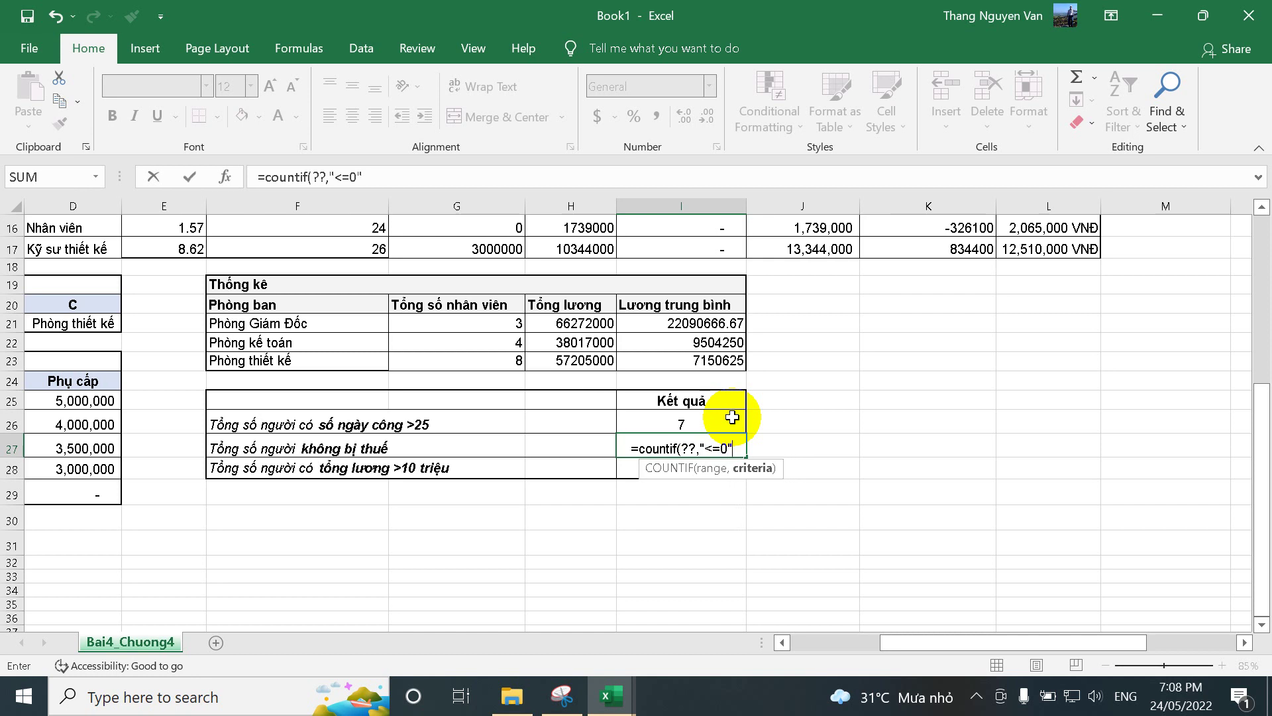
Replace the ?? placeholder in the I27 COUNTIF formula with the Thuế range K3:K17 and complete the formula.
click(694, 453)
scroll(858, 361, up, 5)
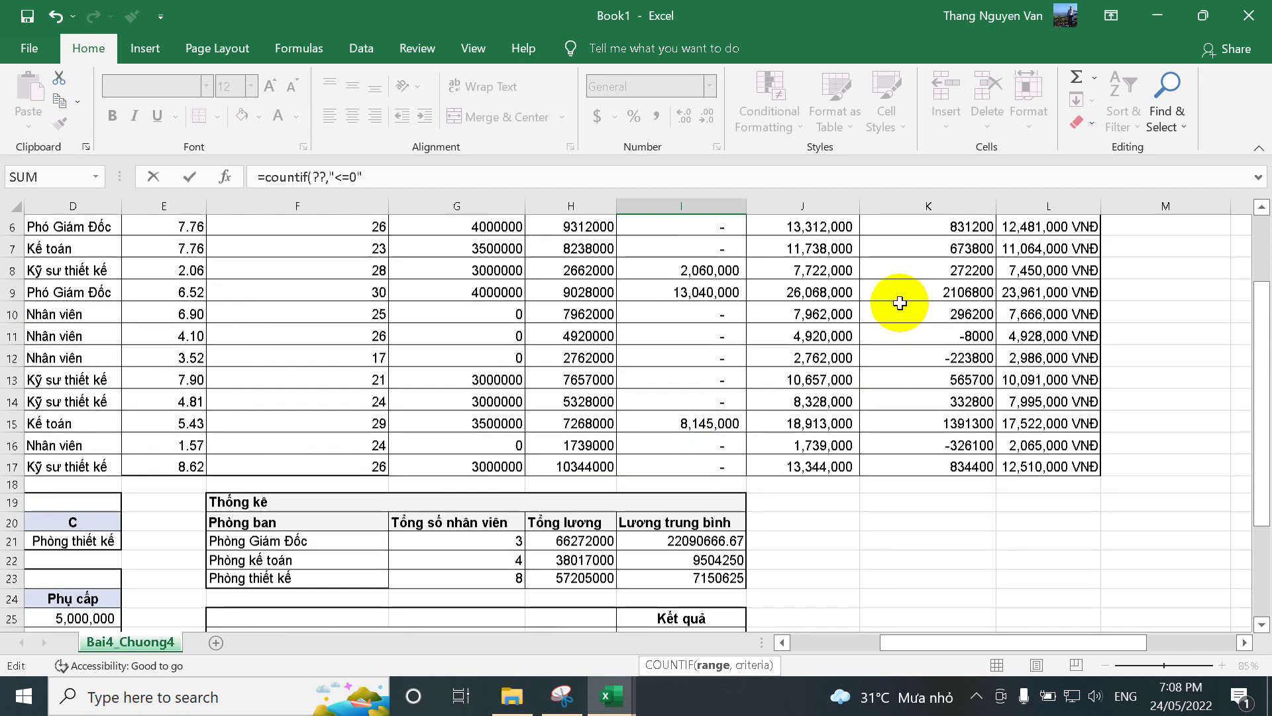
drag(923, 276, 926, 578)
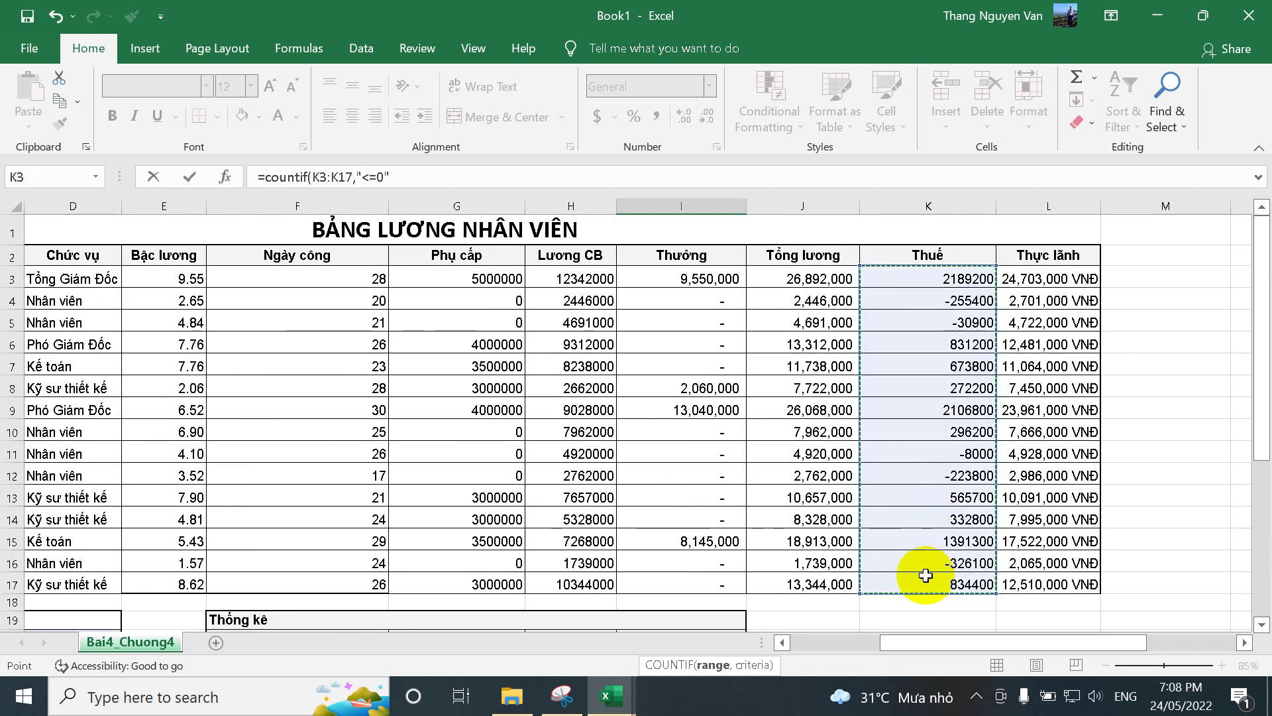
click(406, 180)
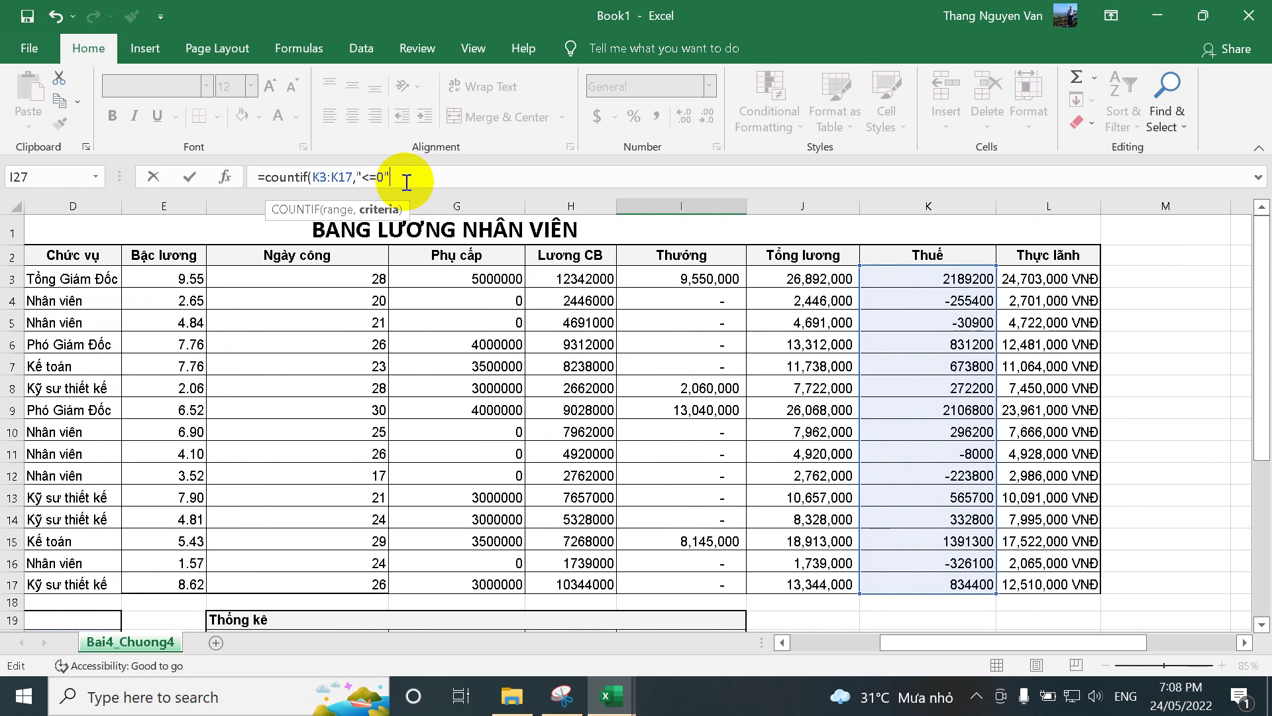
key(Return)
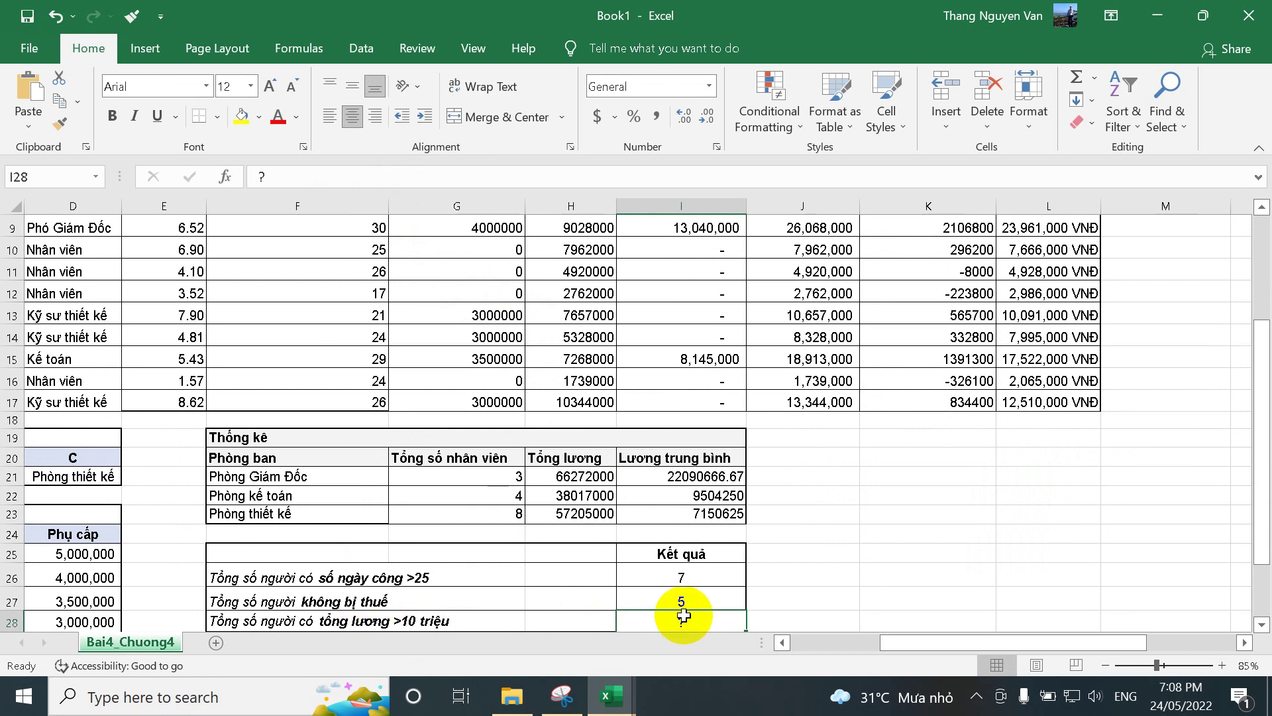
Start a COUNTIF formula in I28 for total salaries above 10 million, with ?? as placeholder range and ">10000000" as criterion.
scroll(683, 616, down, 1)
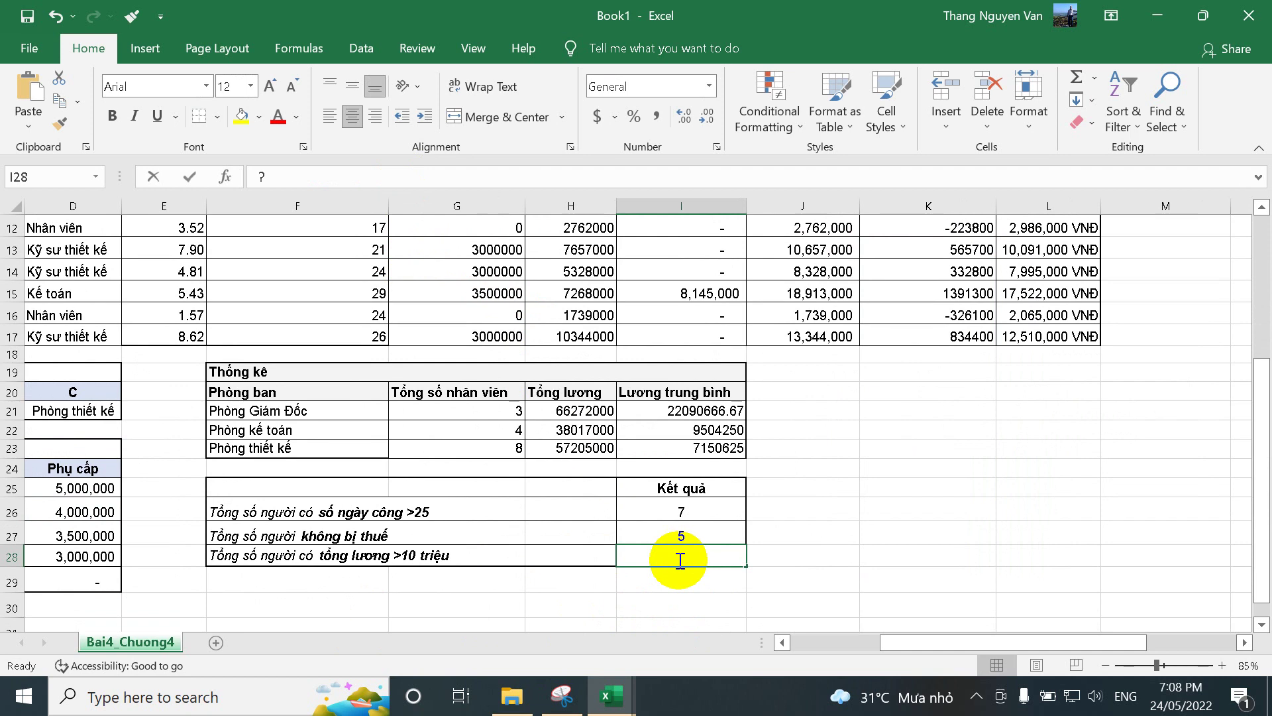
text(=sum)
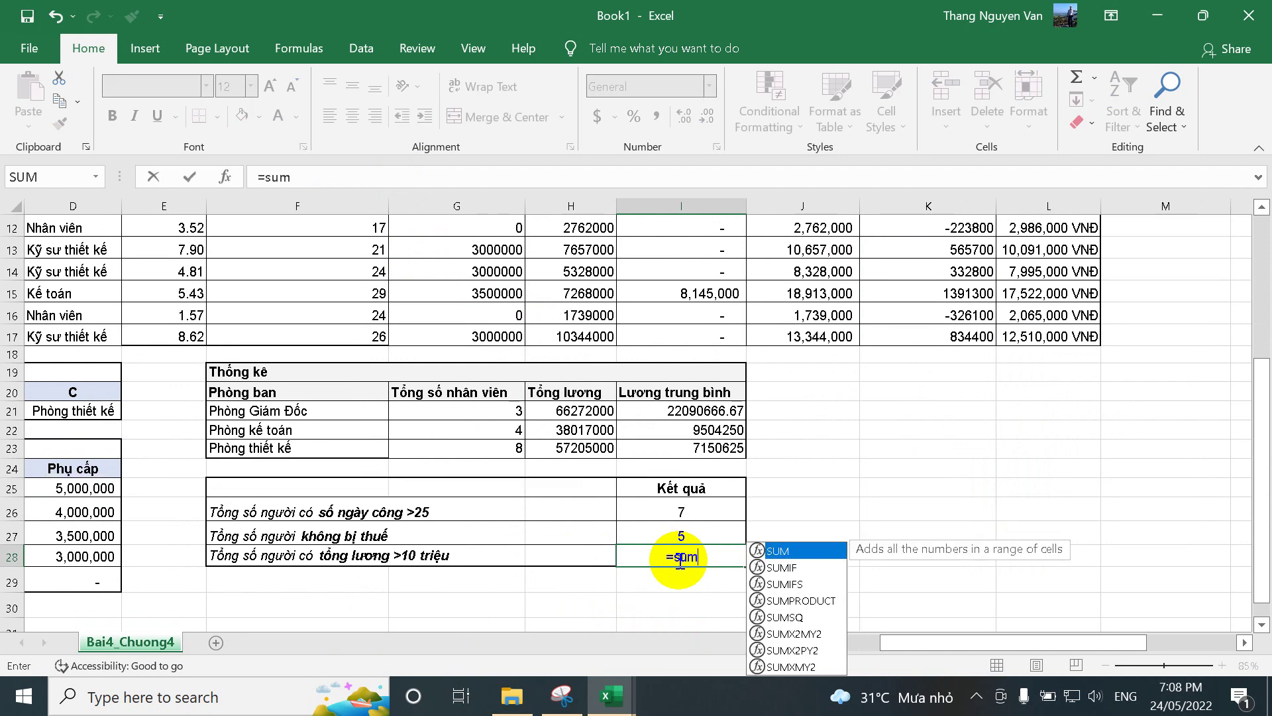
key(BackSpace)
key(BackSpace)
key(BackSpace)
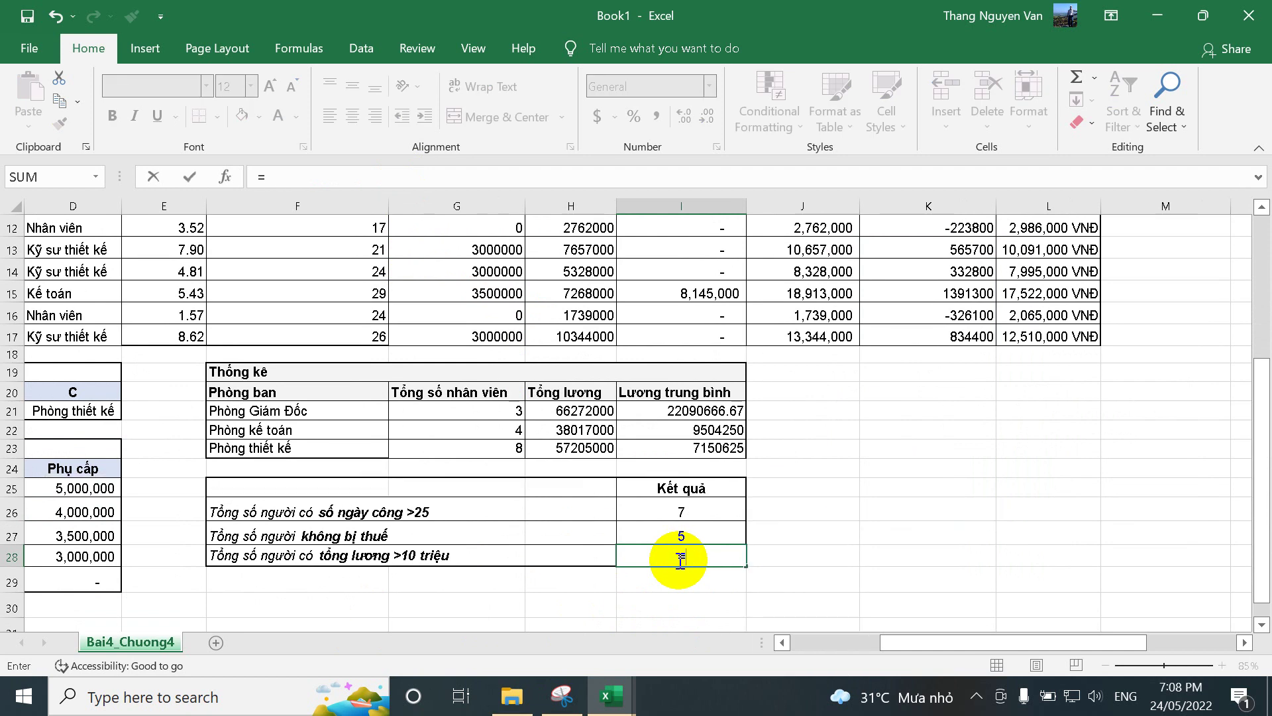
text(coun)
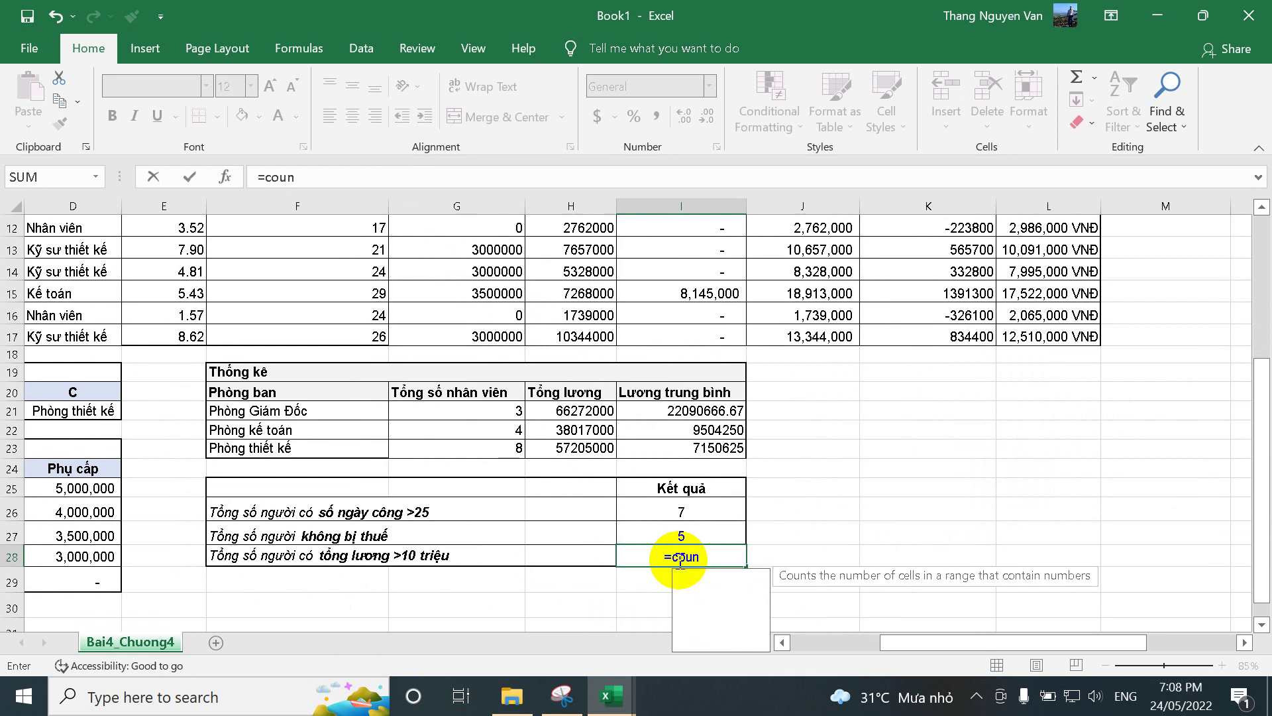
text(tif()
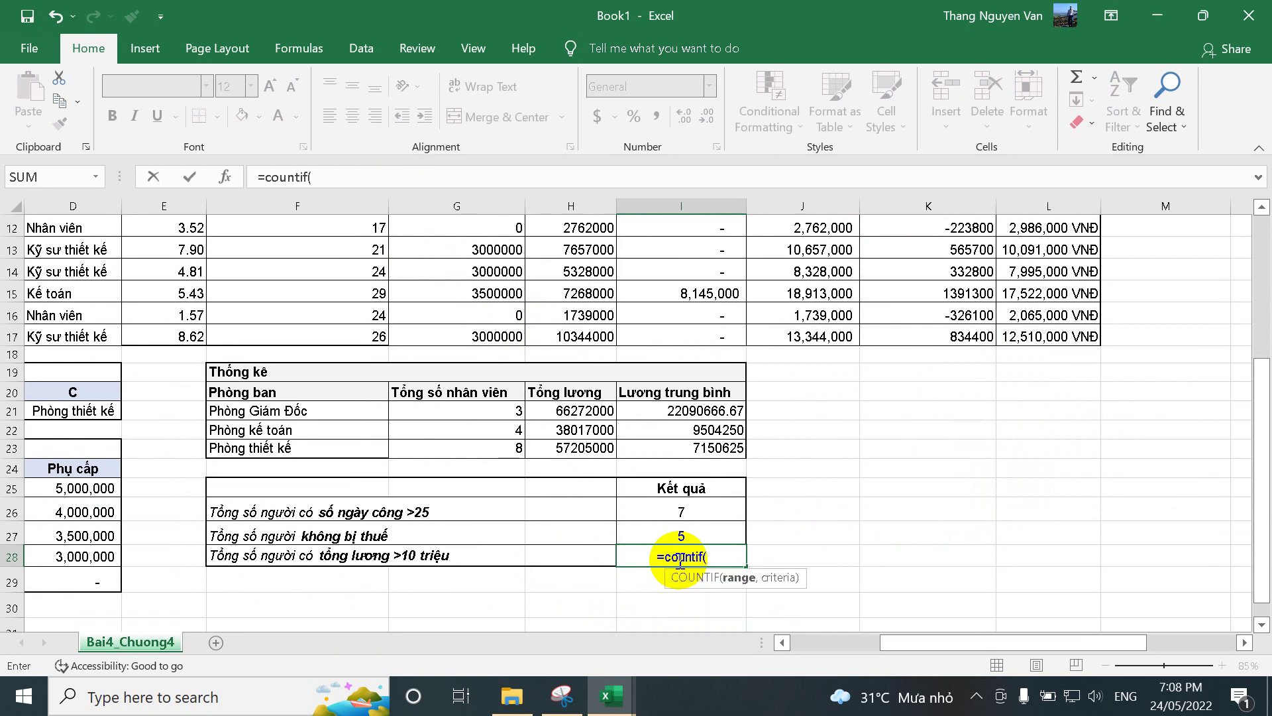
text(??,)
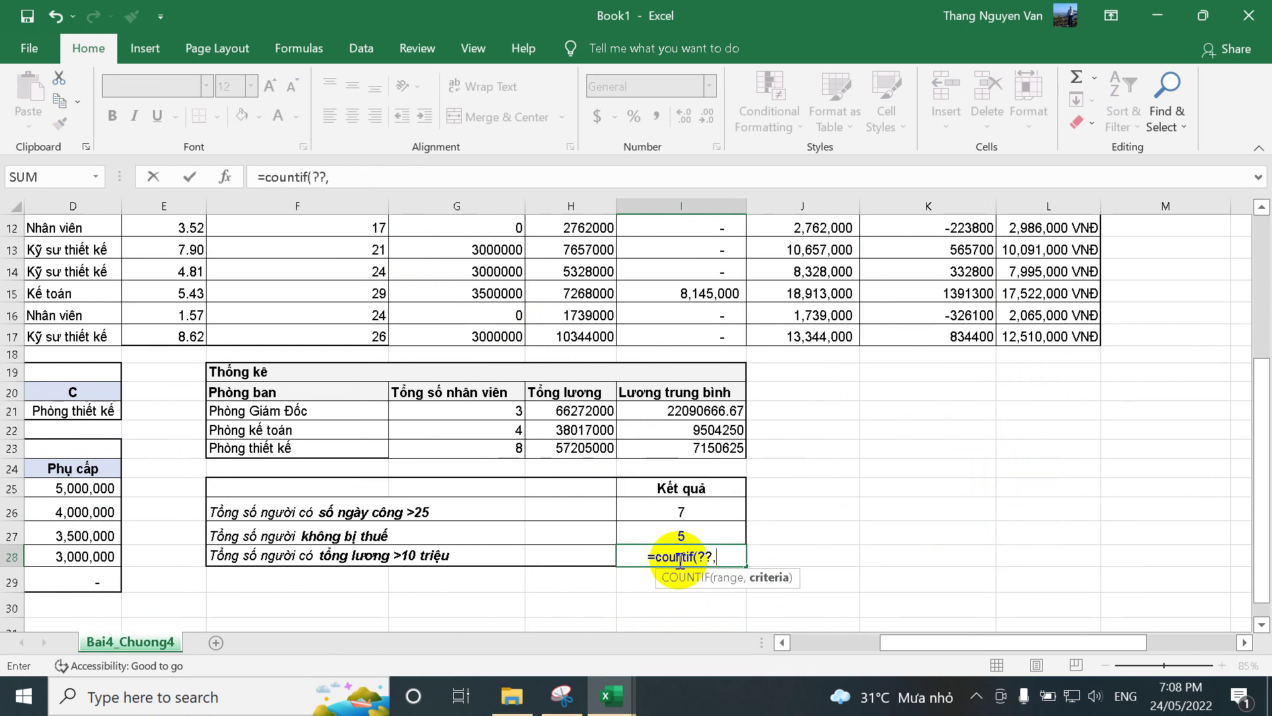
text(")
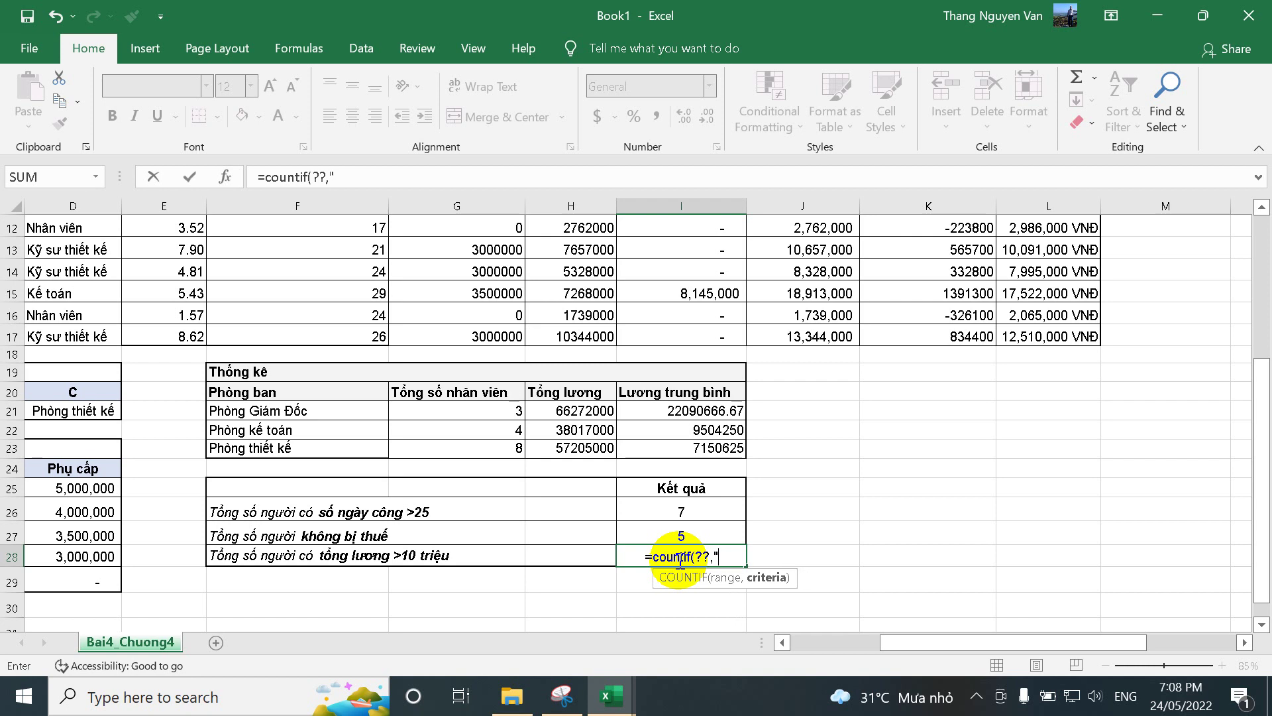
text(>)
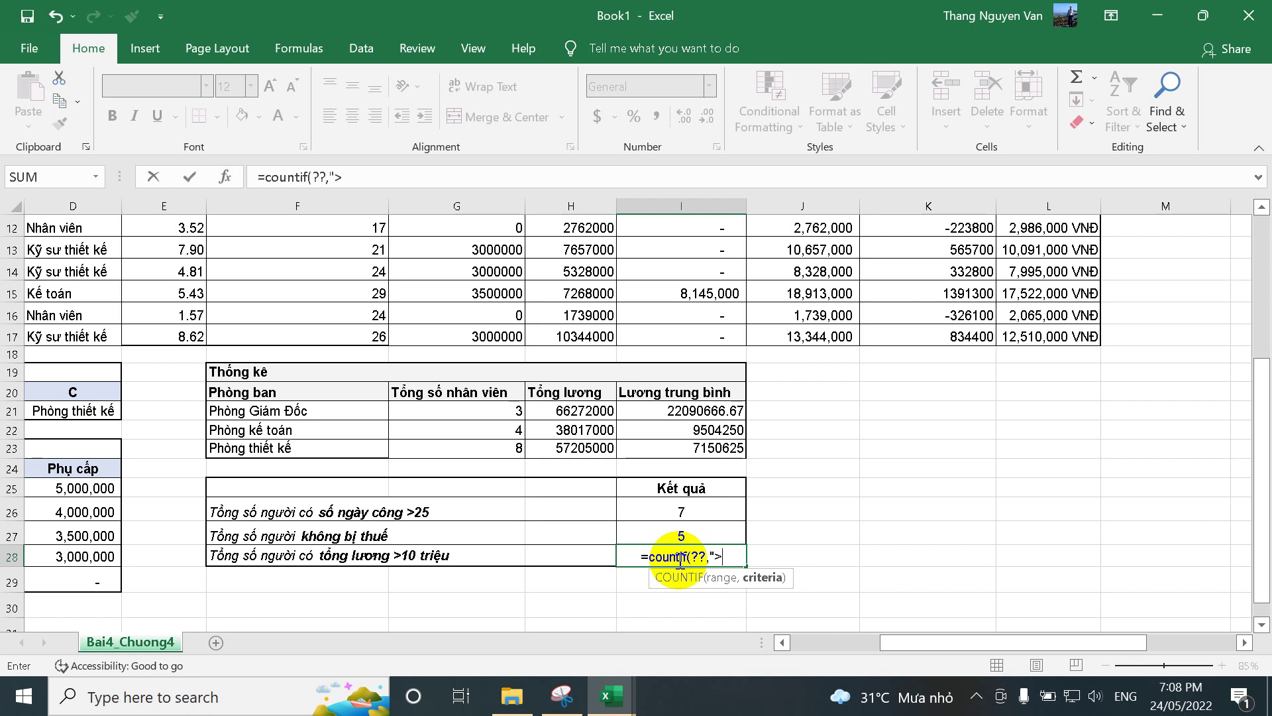
text(10000)
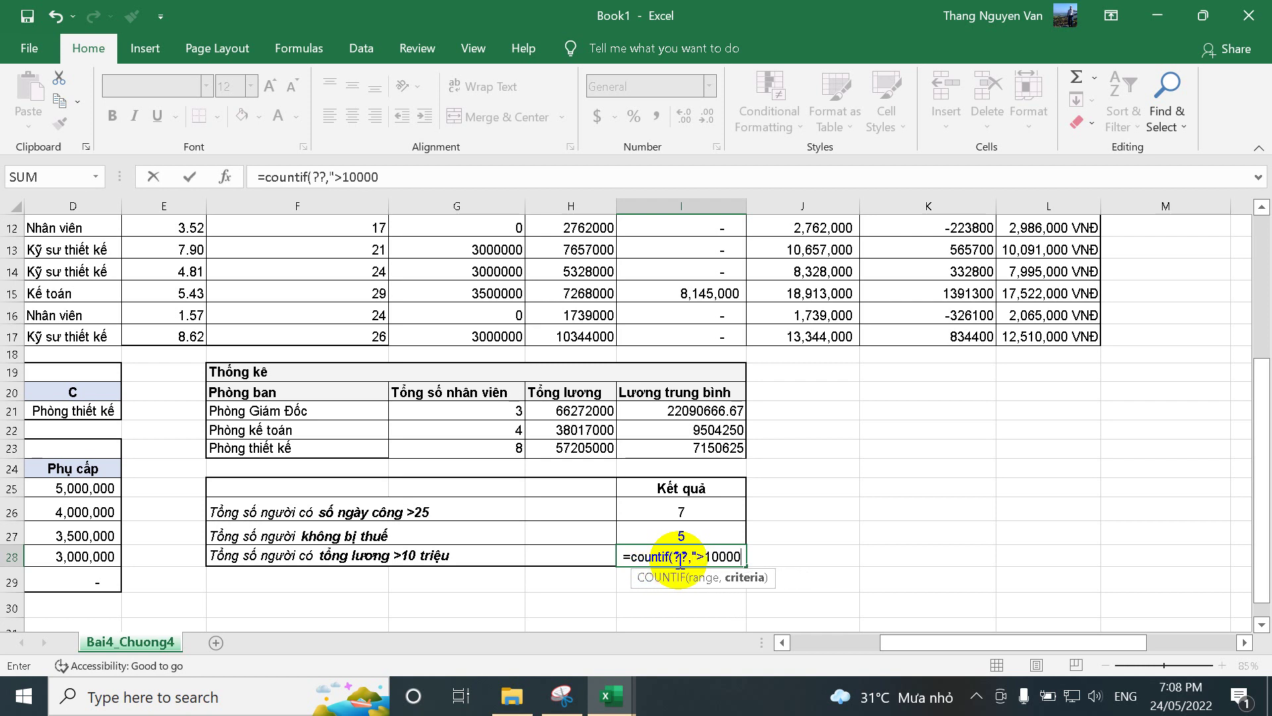
text(000")
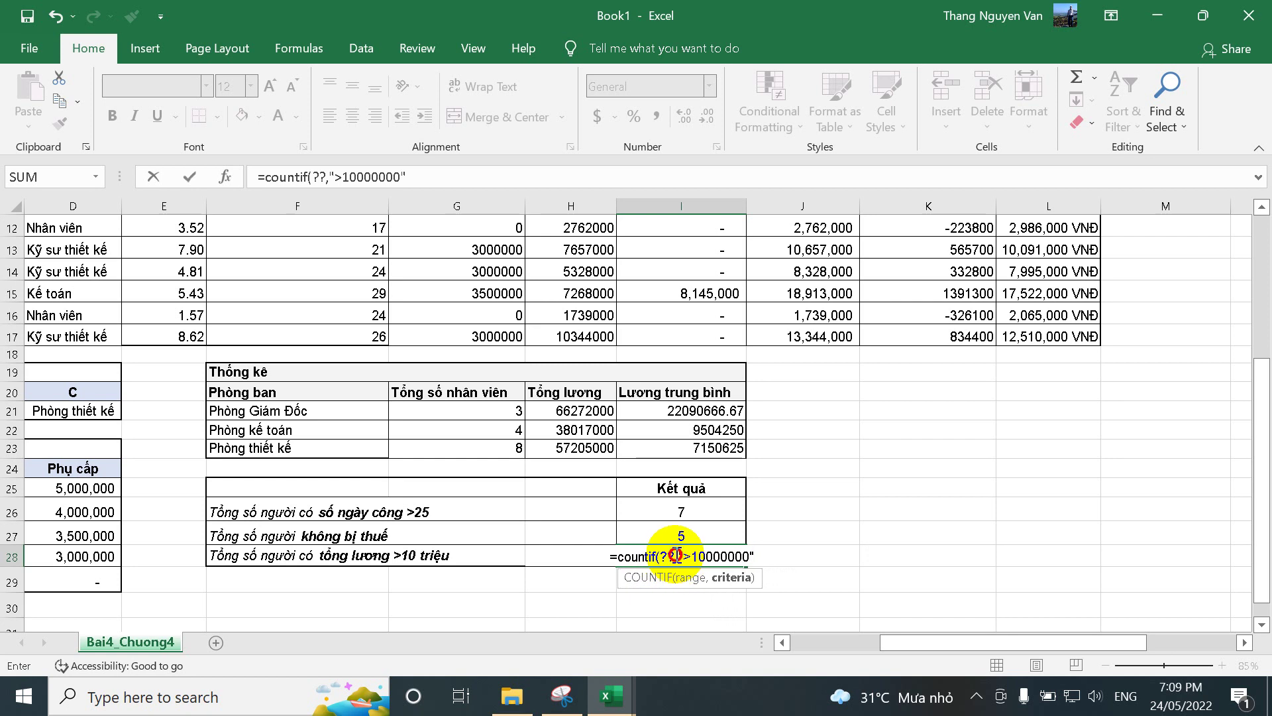
Replace the ?? placeholder in the I28 COUNTIF formula with the Tổng lương range J3:J17 and complete the formula.
drag(675, 555, 661, 556)
scroll(903, 398, up, 4)
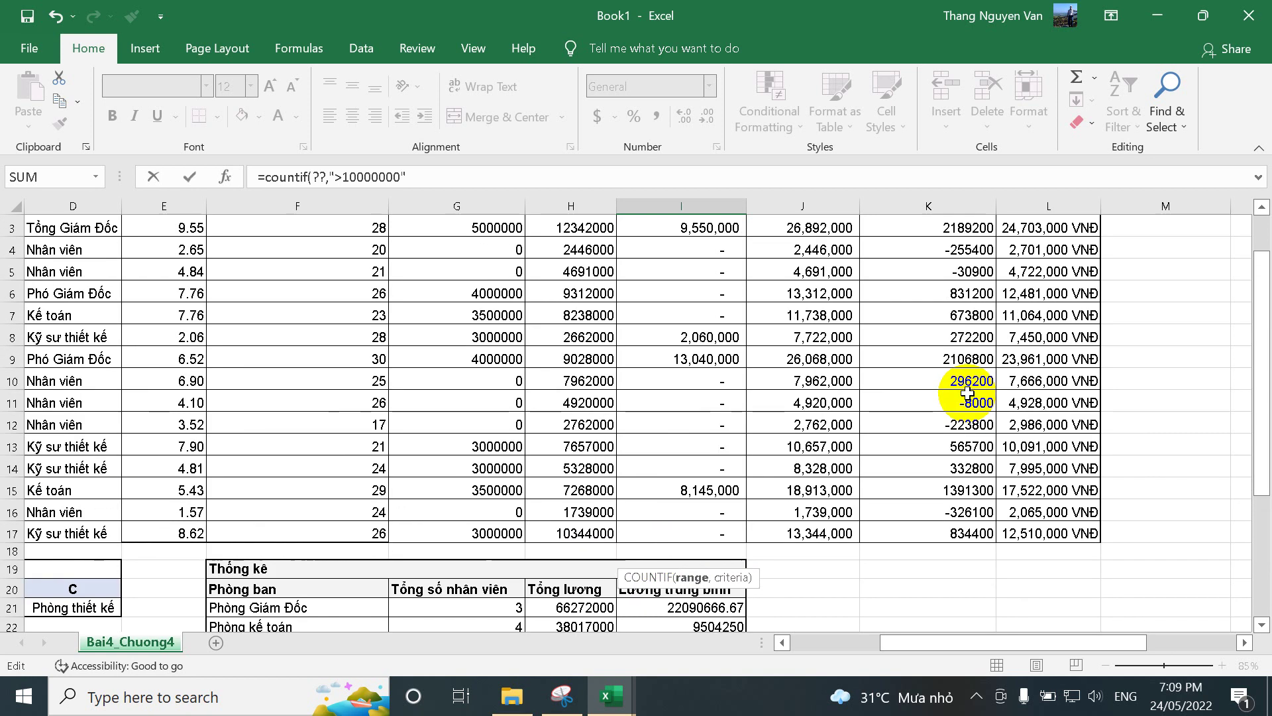
scroll(954, 371, down, 3)
scroll(960, 397, up, 3)
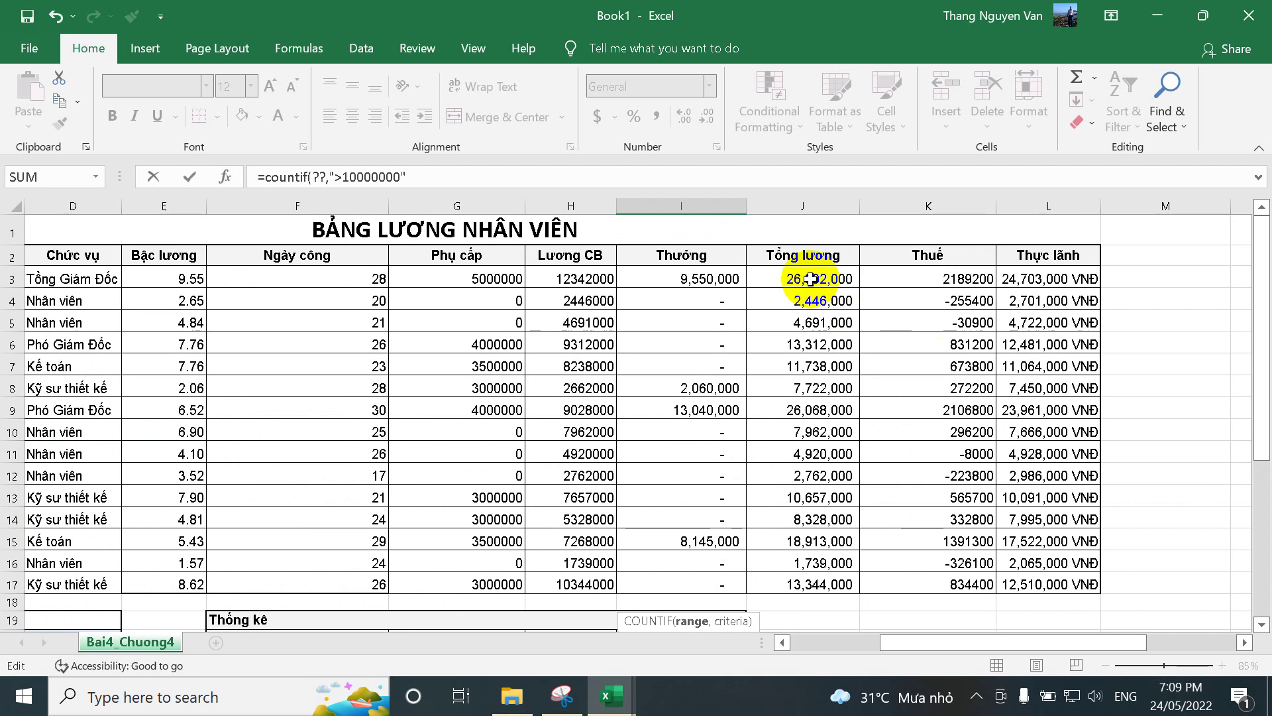
drag(824, 279, 815, 573)
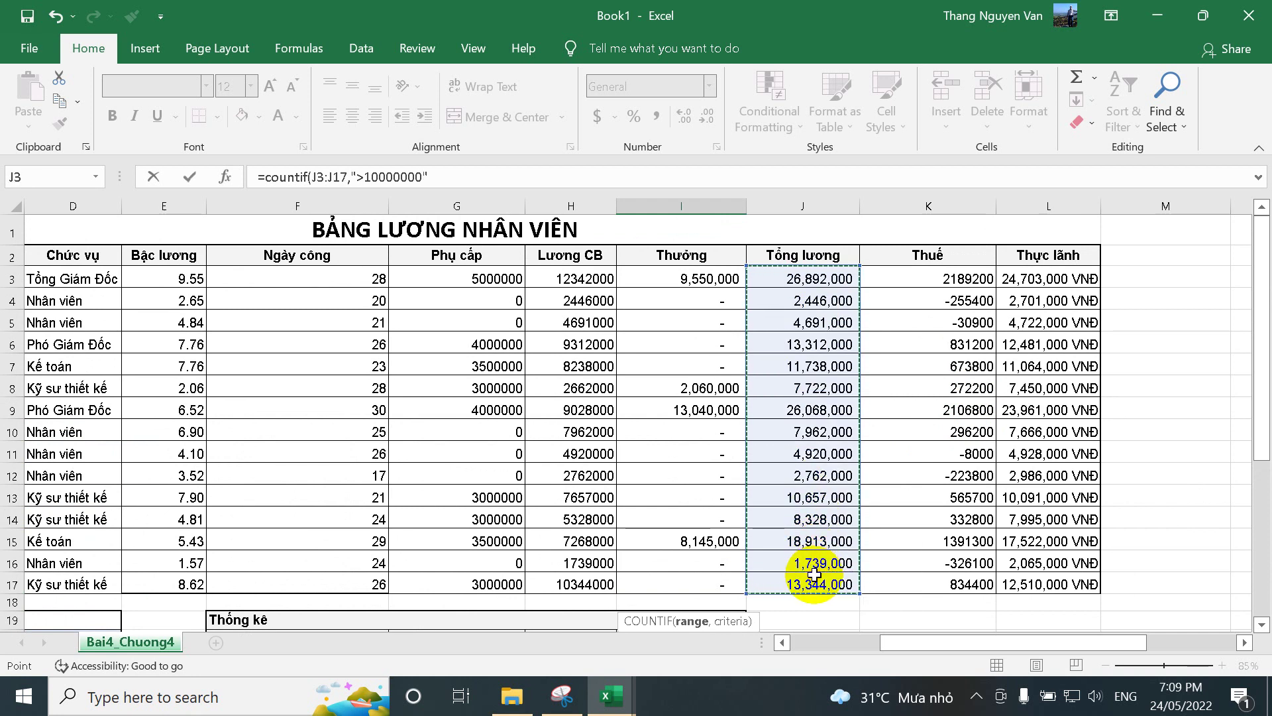
key(Return)
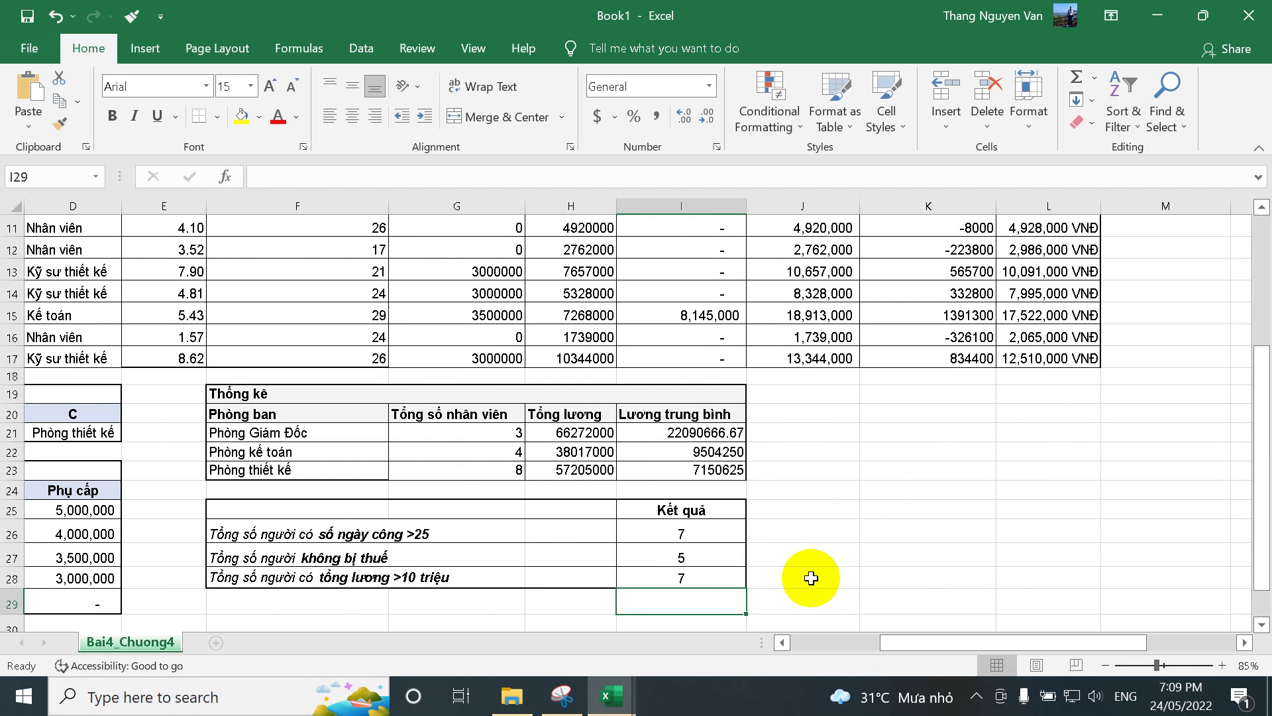
Freeze the title and header rows above row 3 so they stay in view while scrolling.
scroll(795, 563, up, 4)
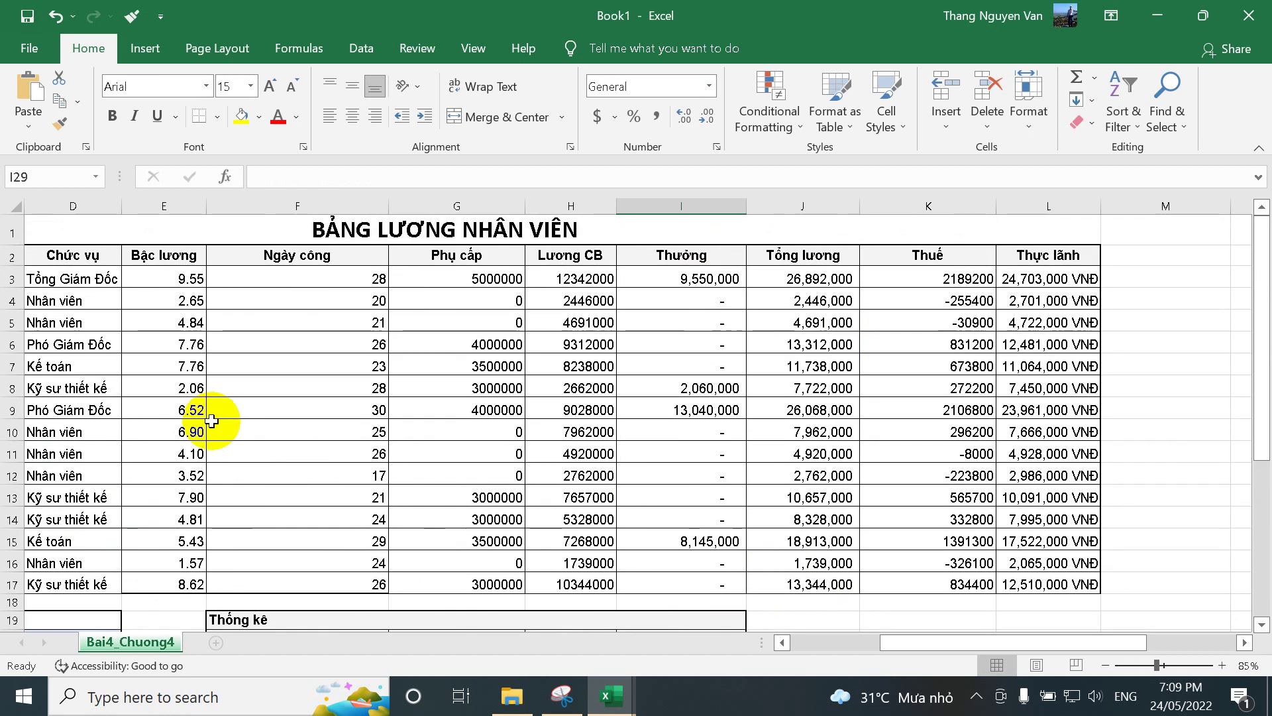
click(11, 255)
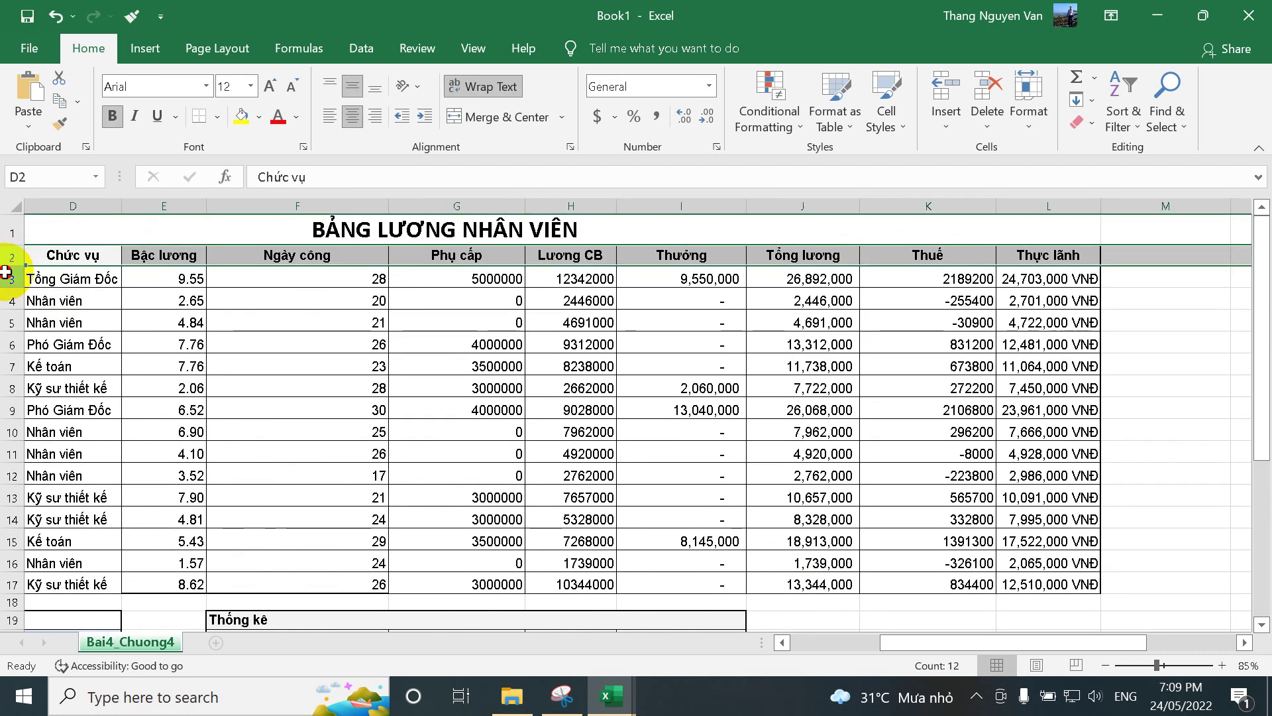
click(5, 277)
click(469, 49)
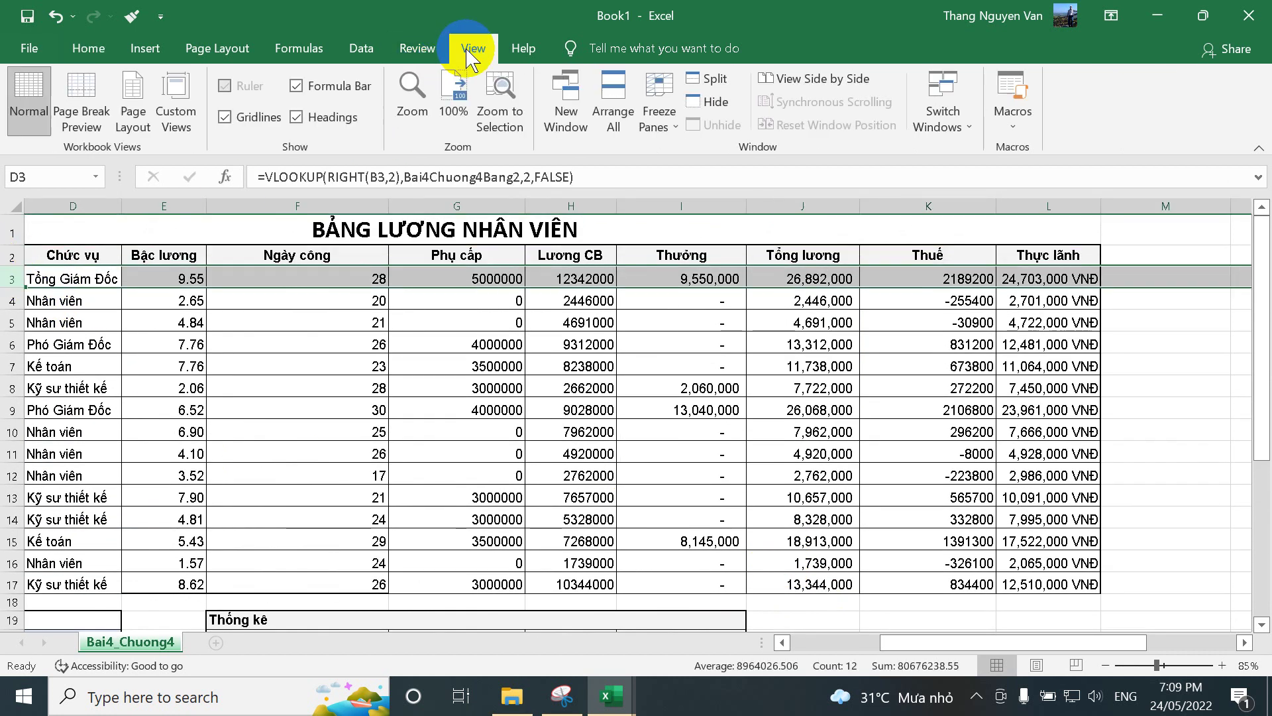
click(660, 114)
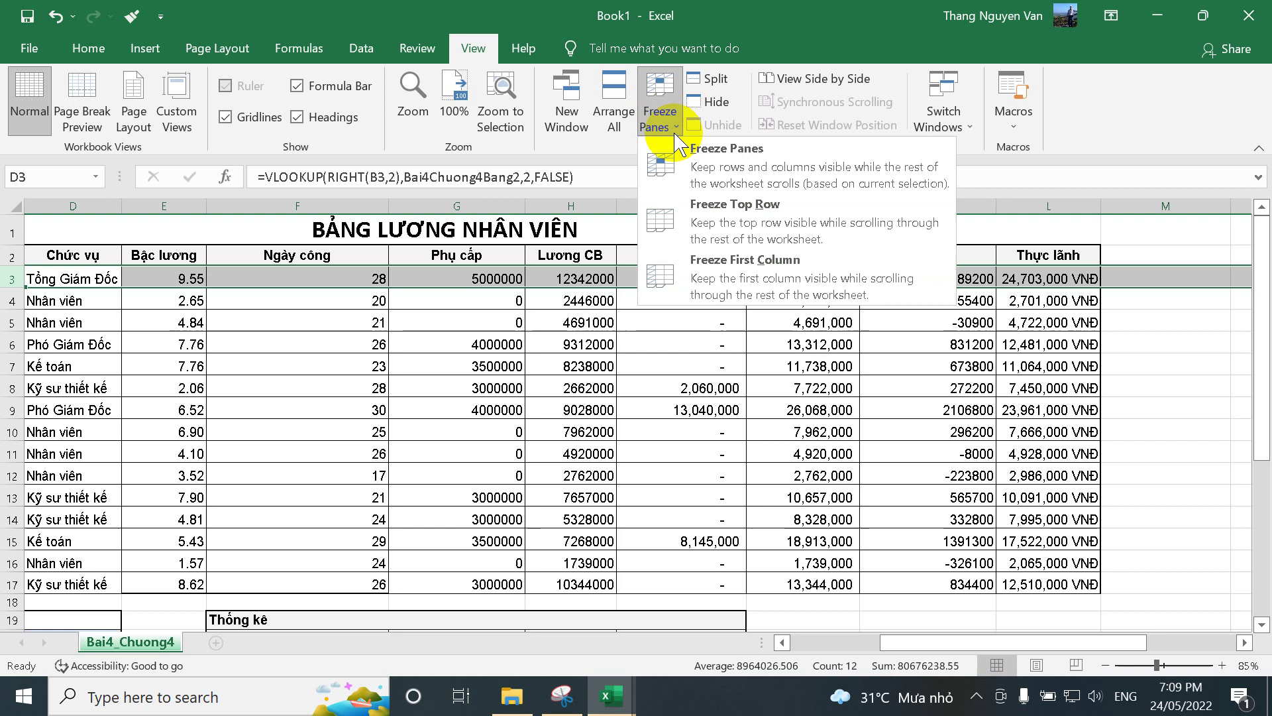
click(699, 162)
scroll(724, 378, down, 5)
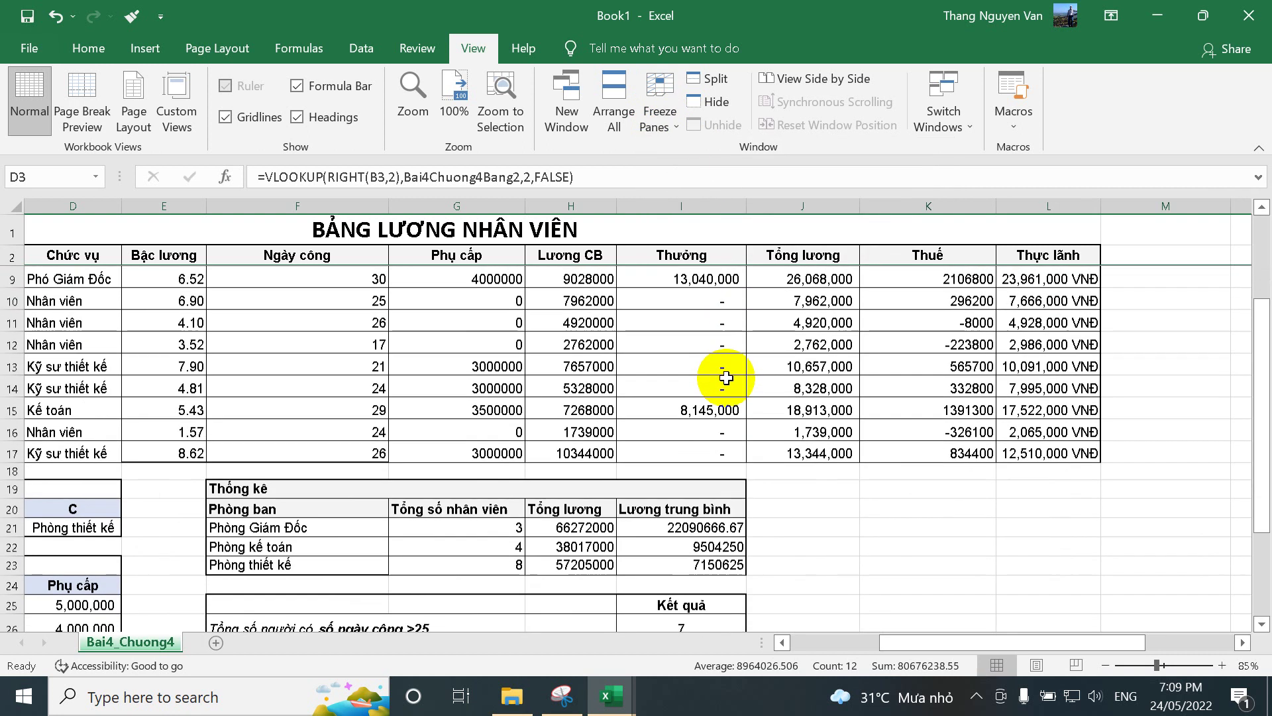
scroll(726, 376, up, 4)
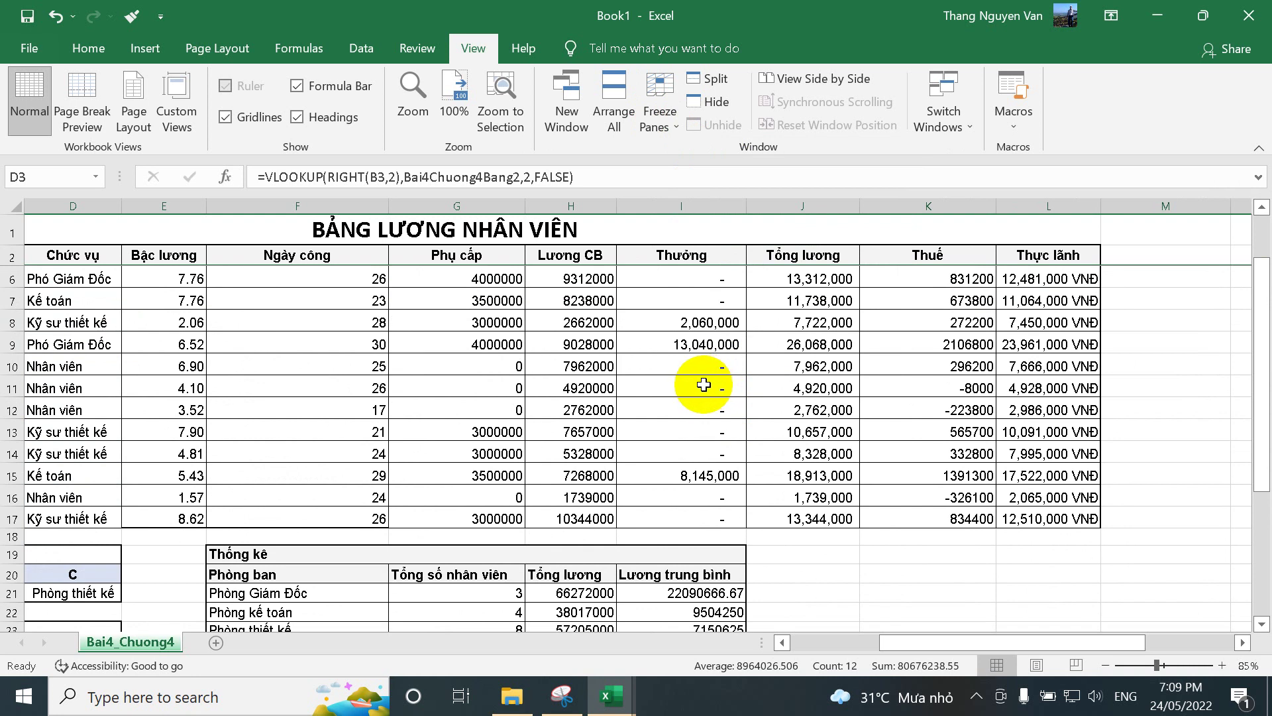
scroll(703, 384, up, 1)
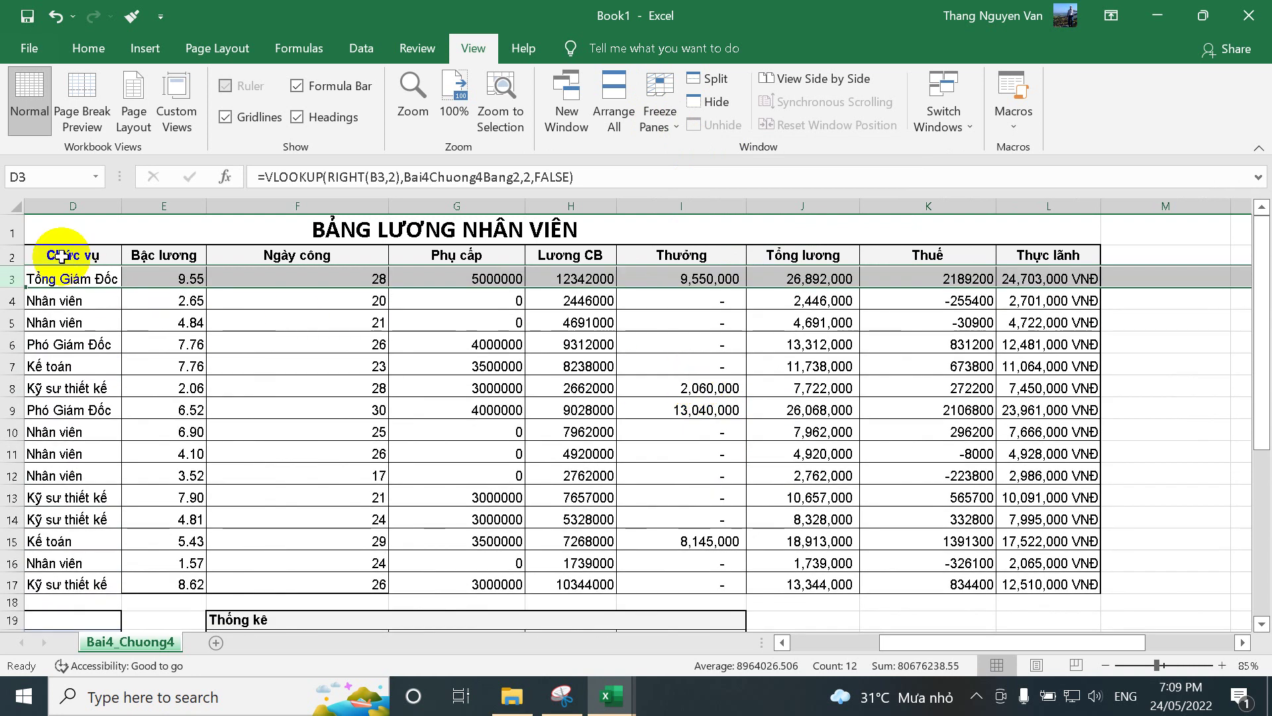
Format the salary range D2:L17 as a table with headers, using a green style from the Light group.
drag(61, 256, 1075, 586)
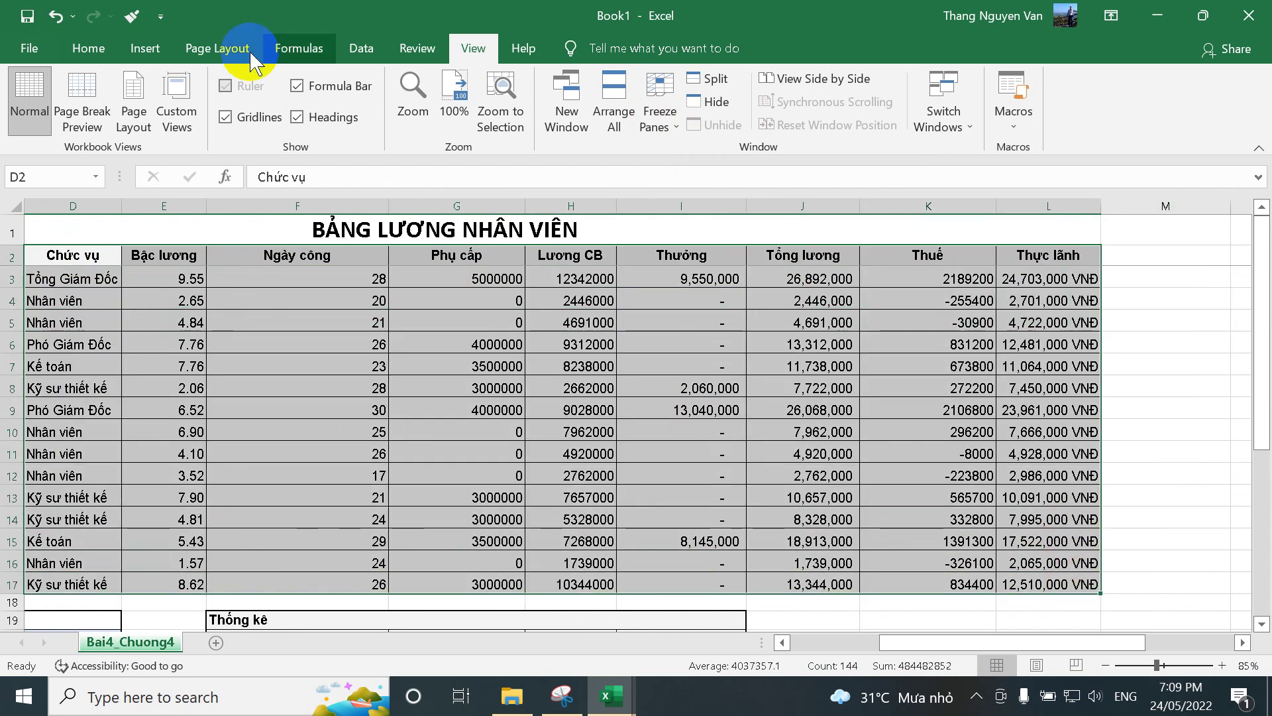
click(88, 48)
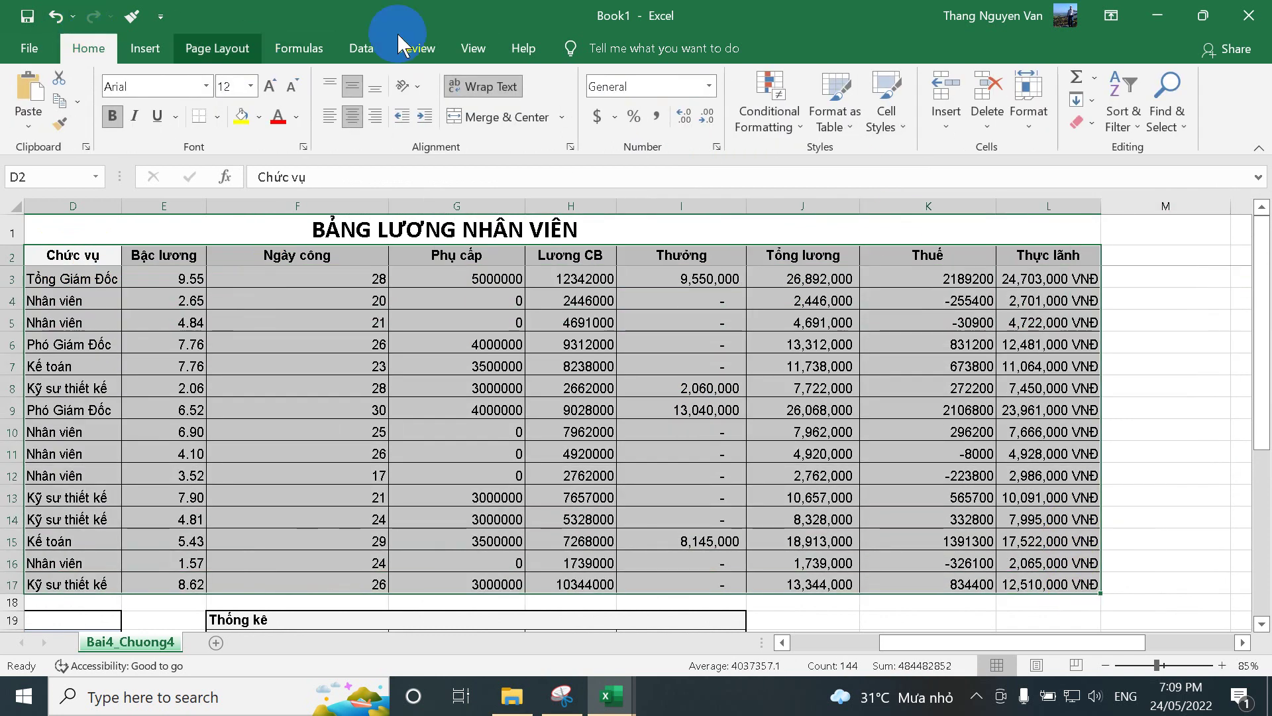
click(836, 119)
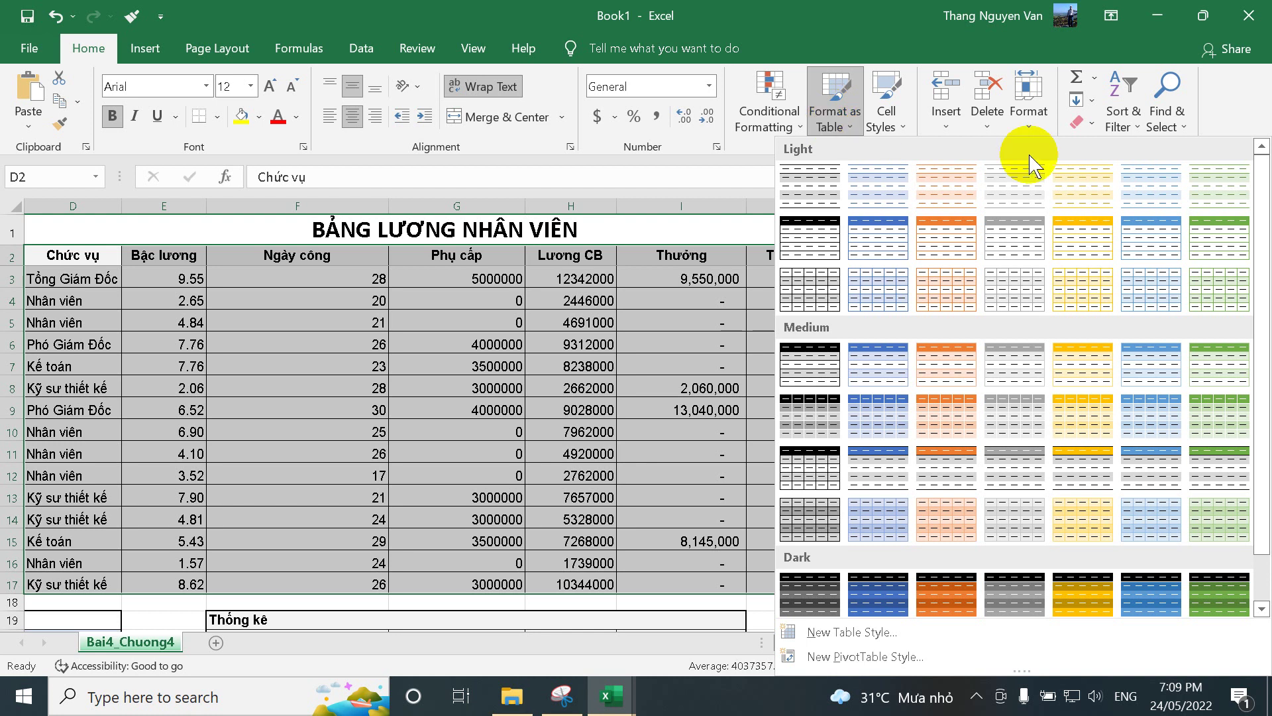
click(1219, 236)
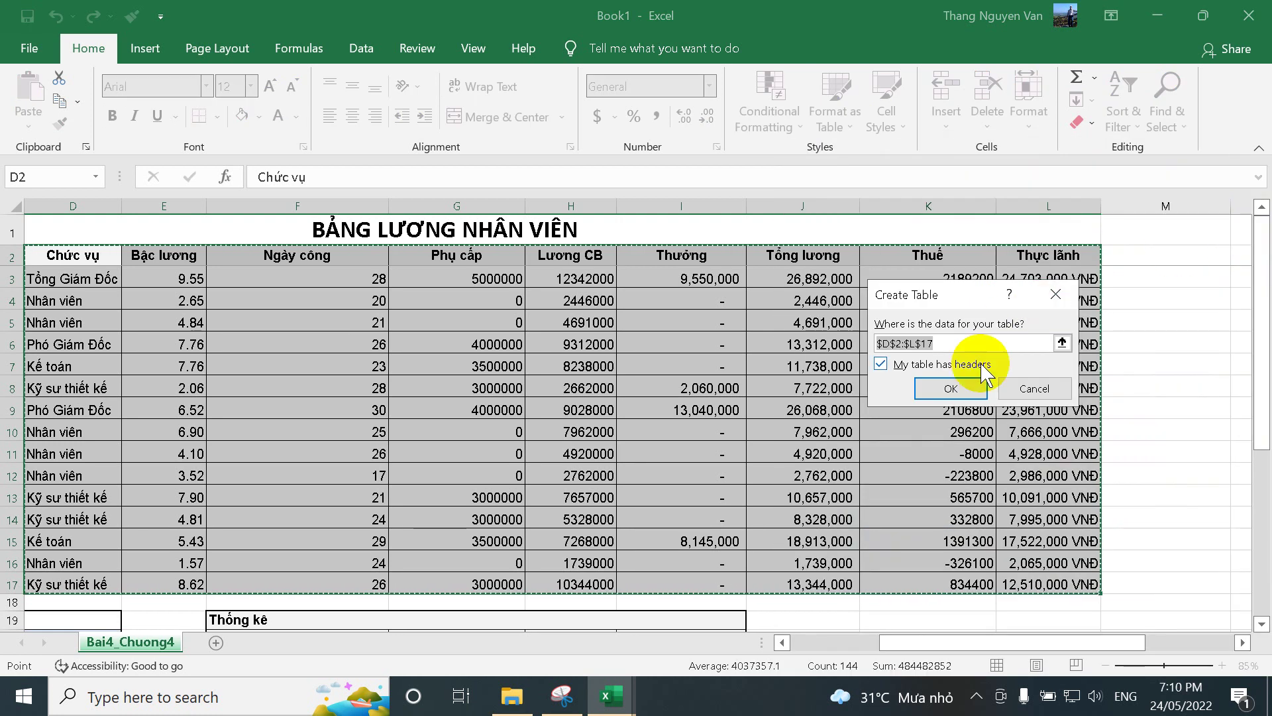
click(951, 388)
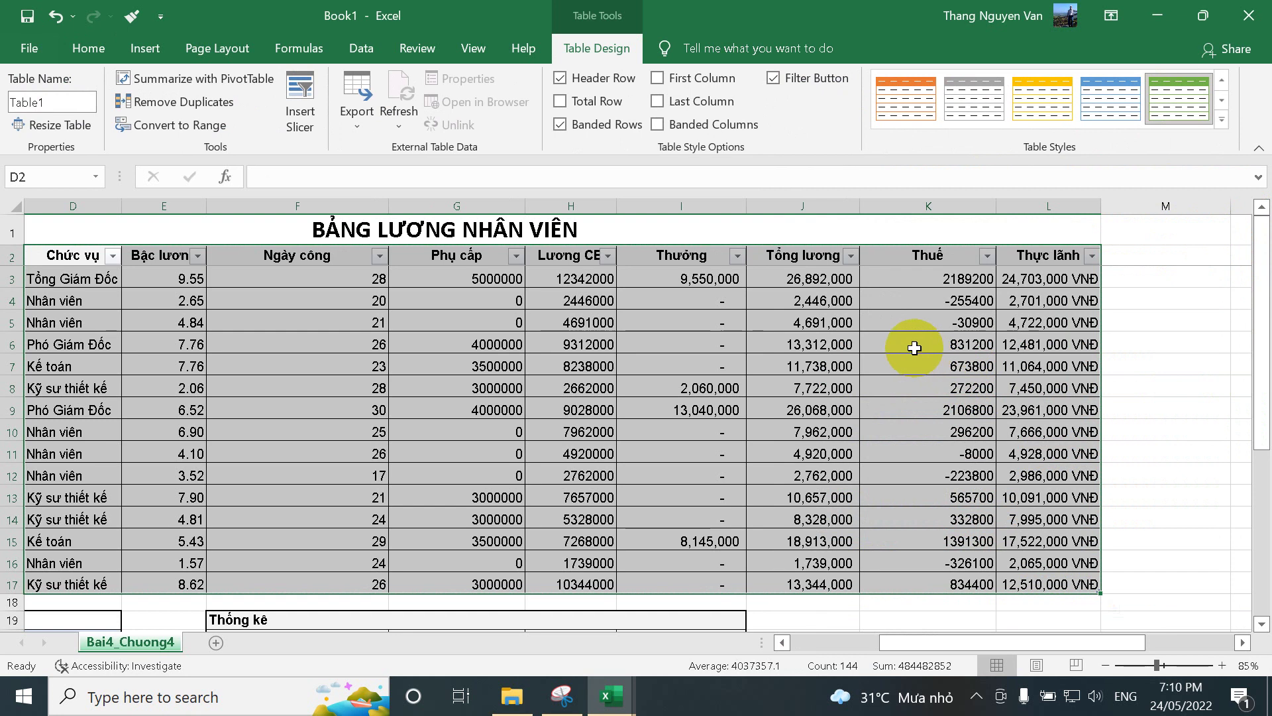
Filter the Tổng lương column with a custom Between filter: greater than or equal to 5000000 and less than 10000000.
click(850, 257)
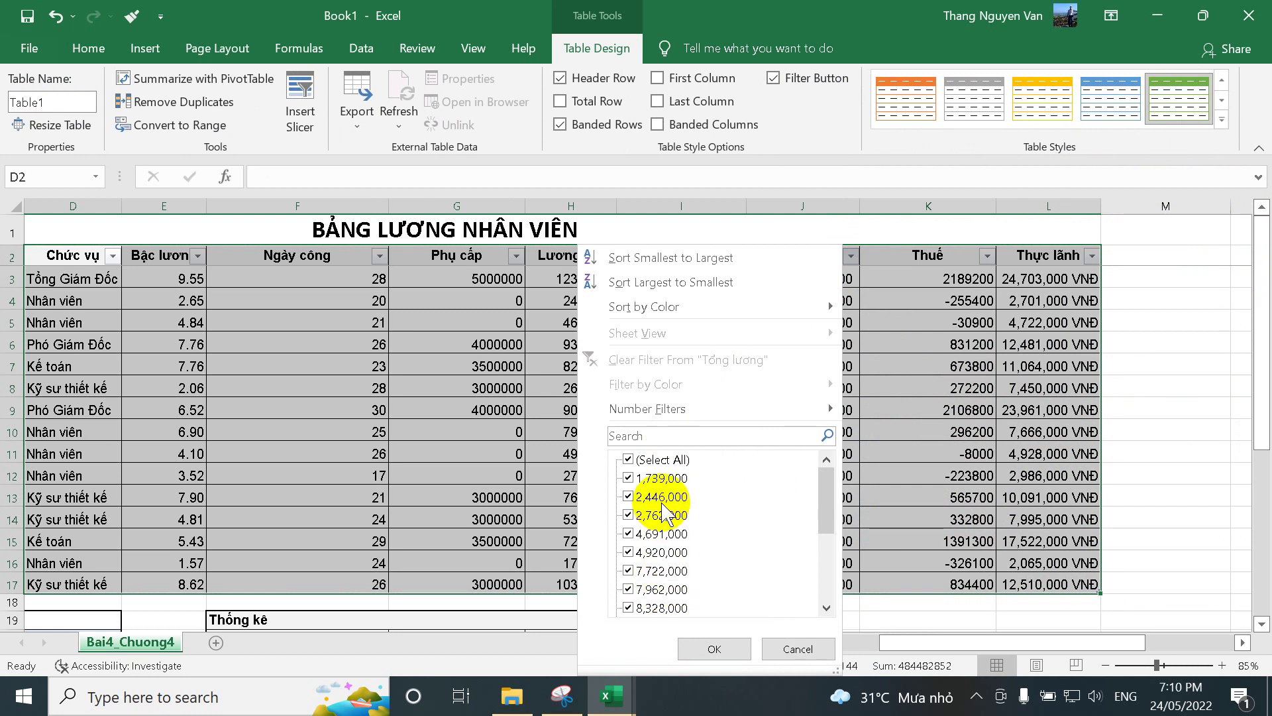
mouse_move(647, 415)
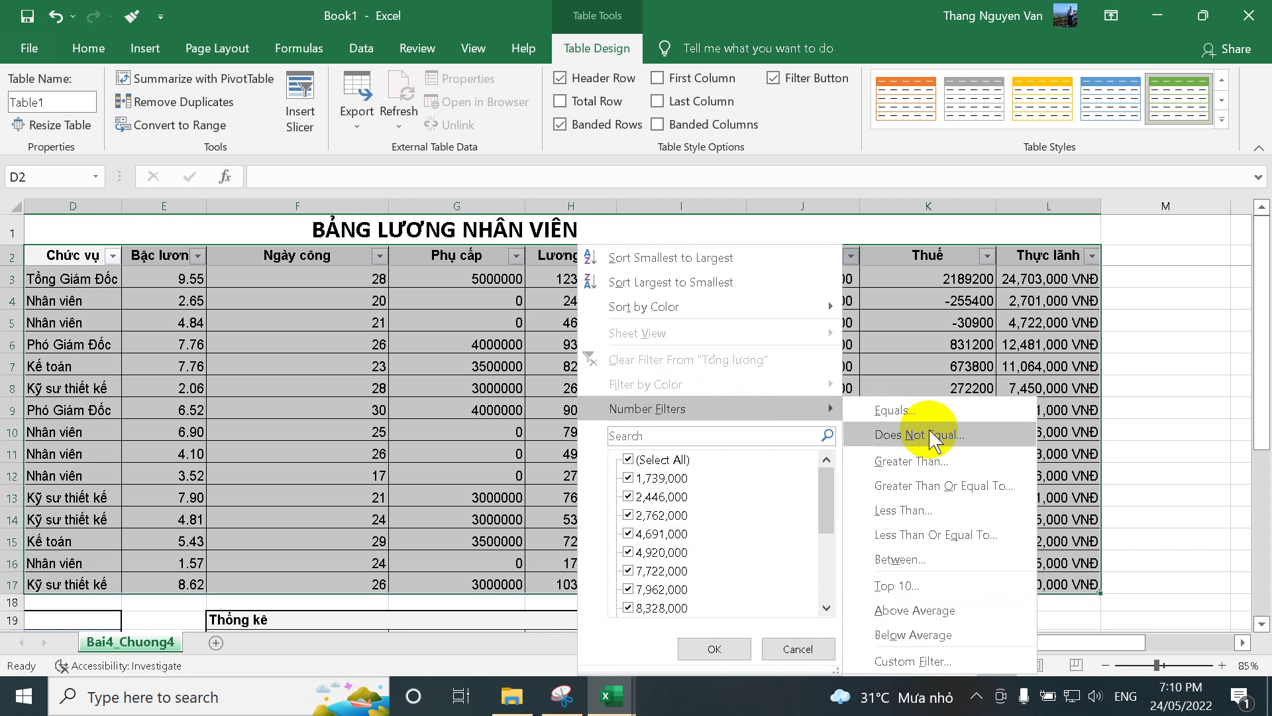
click(888, 563)
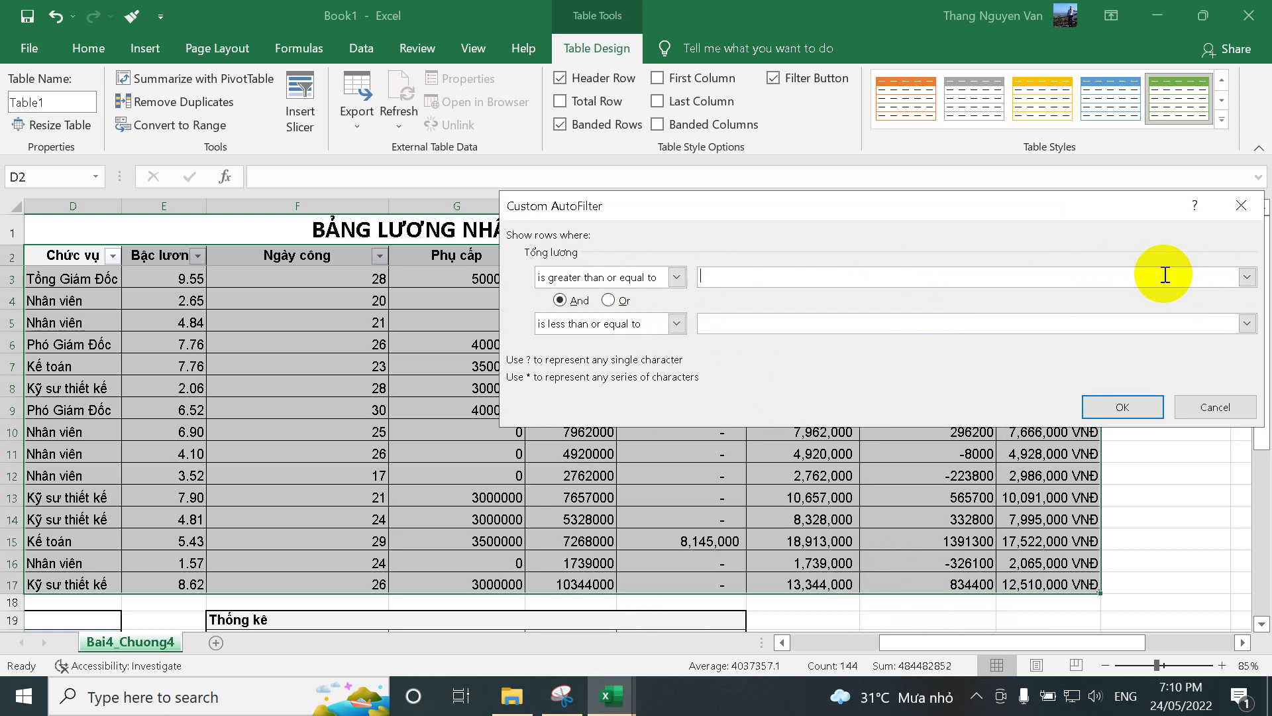
click(1247, 277)
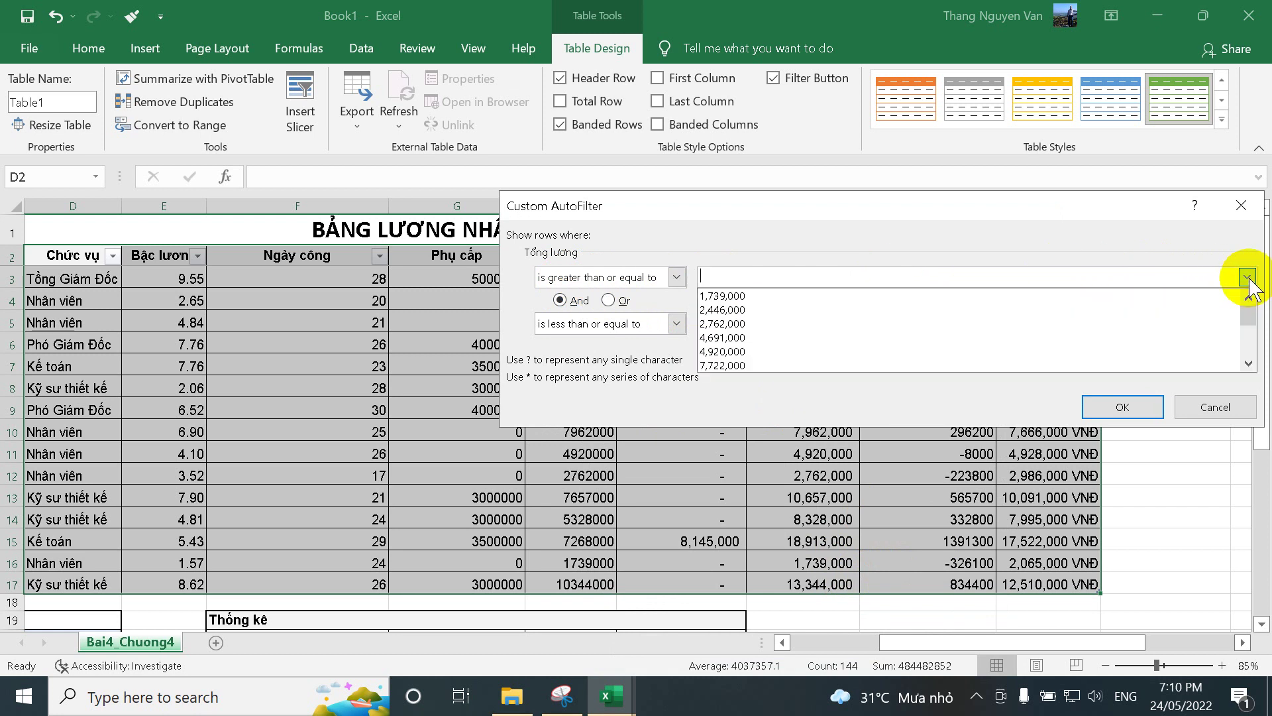
click(845, 273)
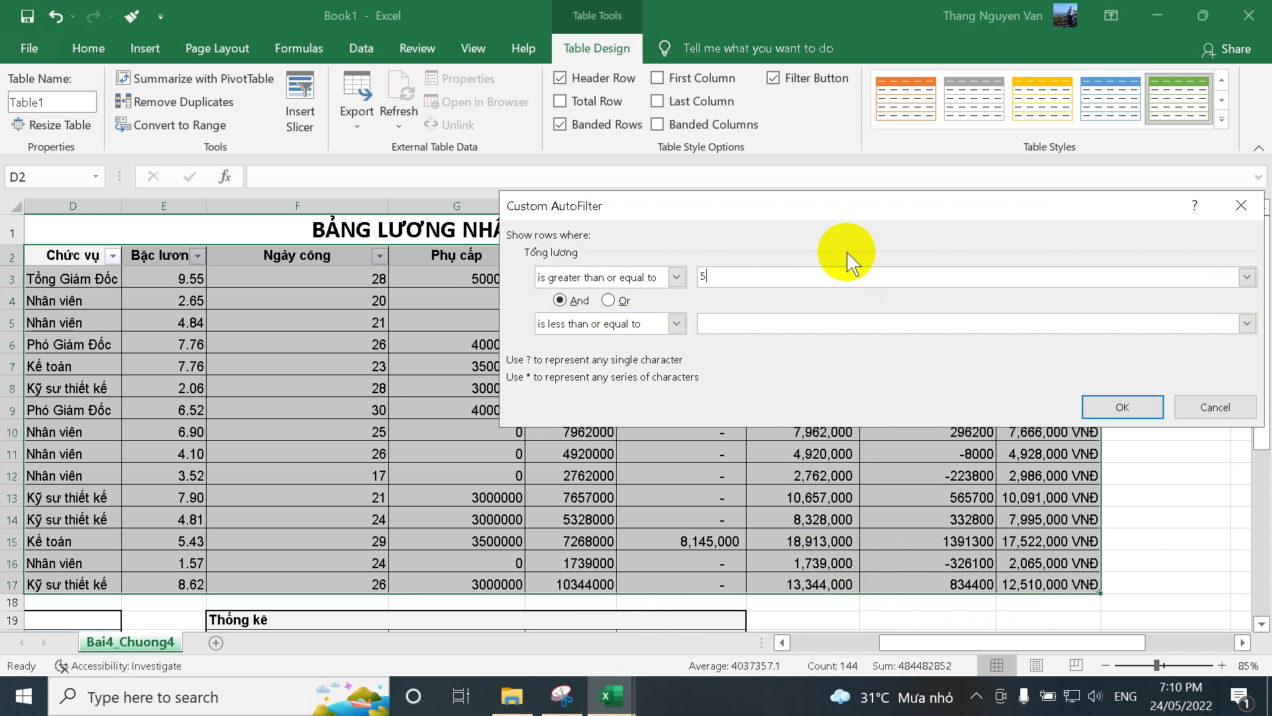
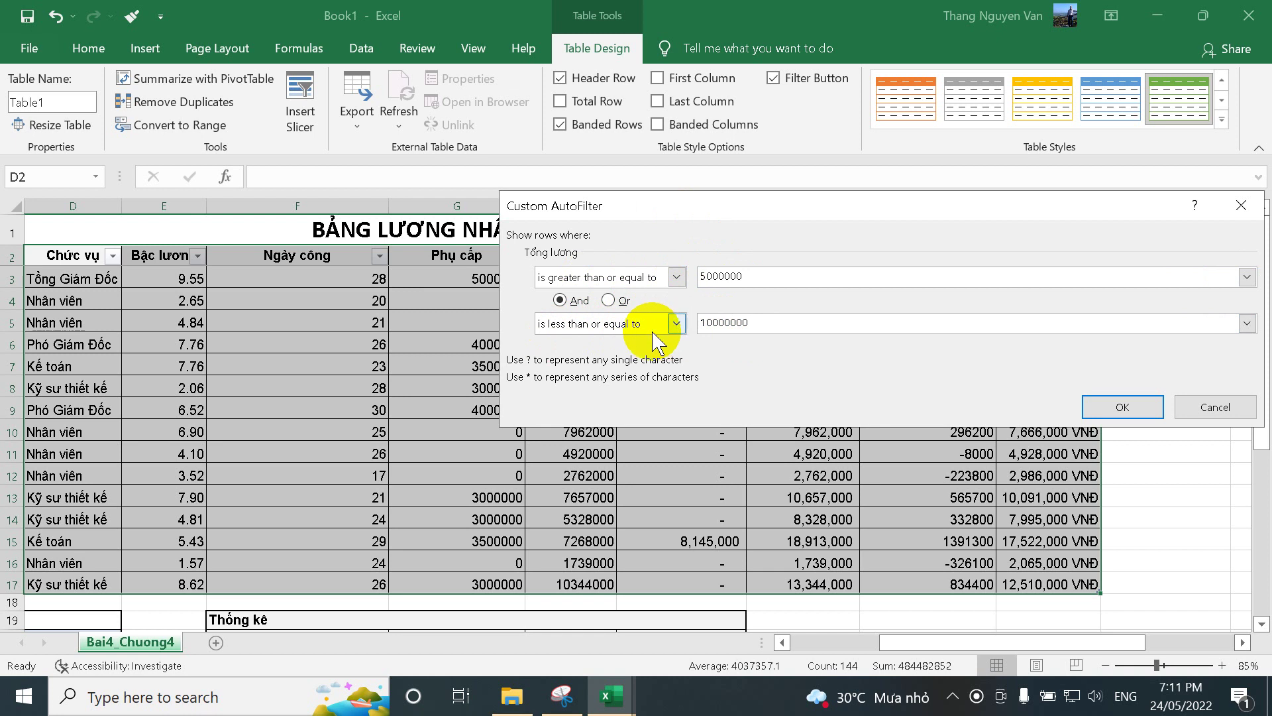
click(676, 324)
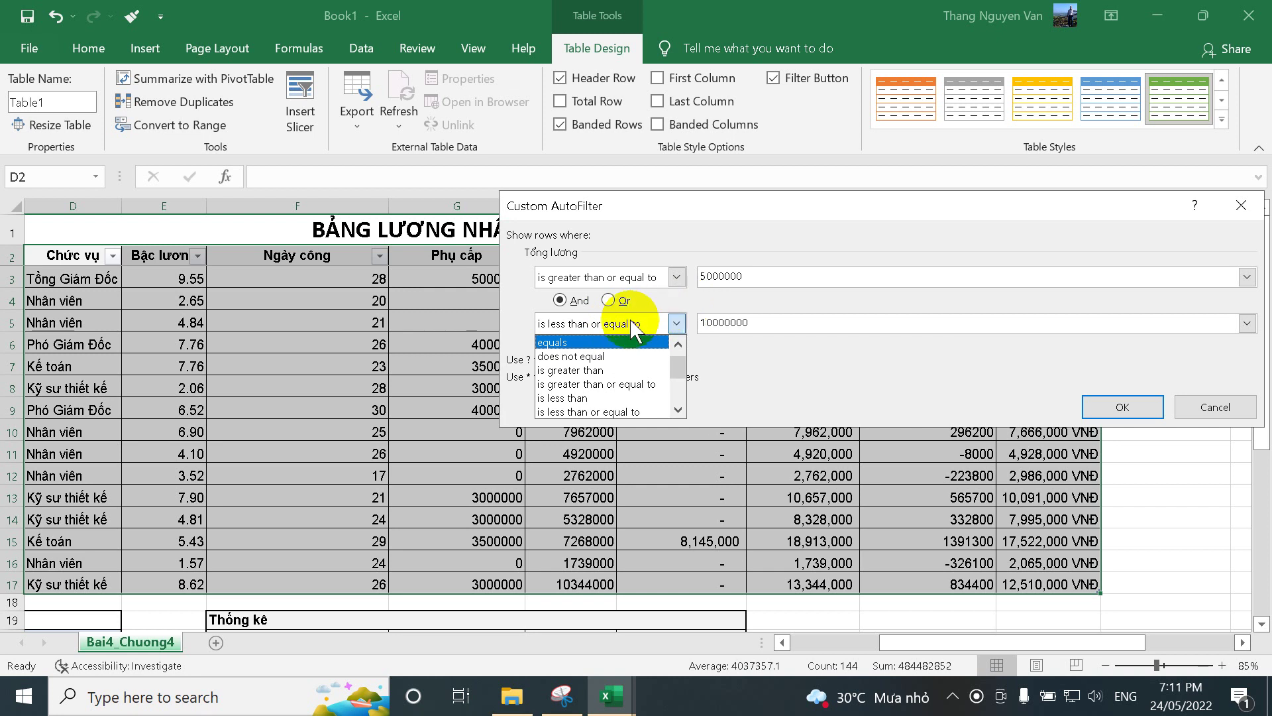
click(586, 400)
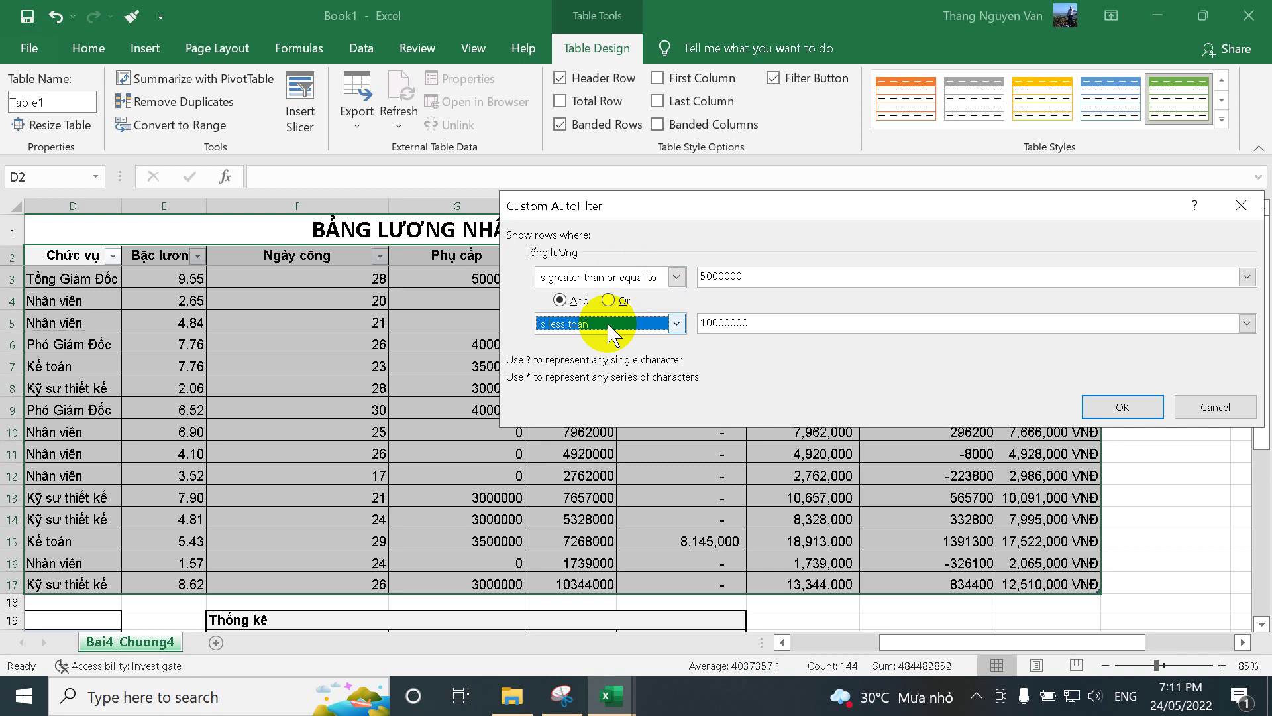
click(1130, 405)
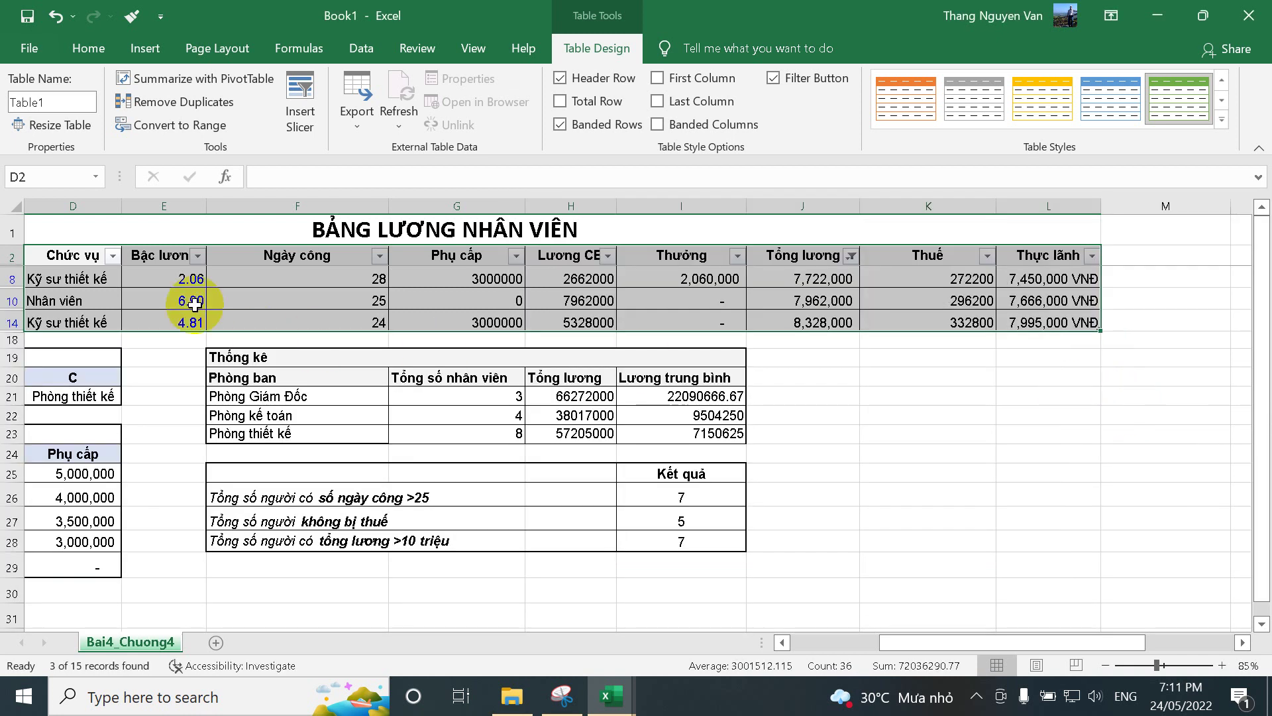
Copy the filtered salary rows with their headers and paste them below the tables starting at D31.
drag(59, 255, 1050, 320)
key(ctrl+c)
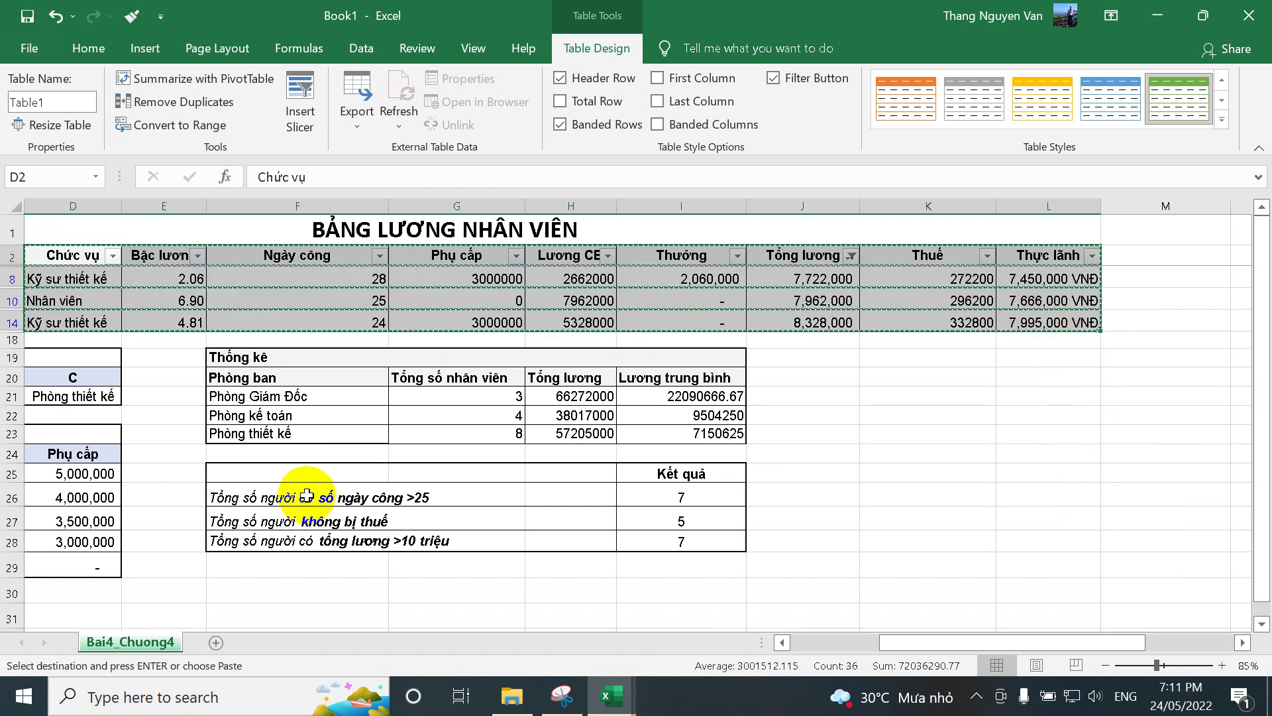
click(54, 562)
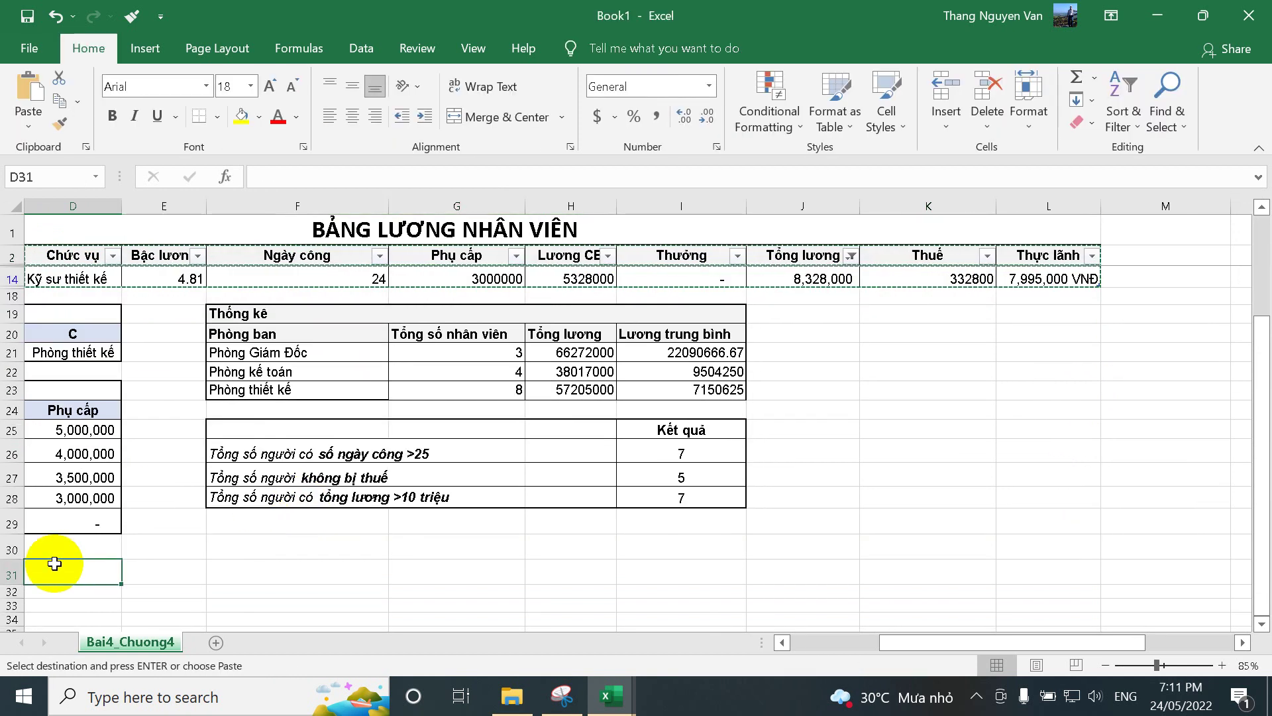
key(ctrl+v)
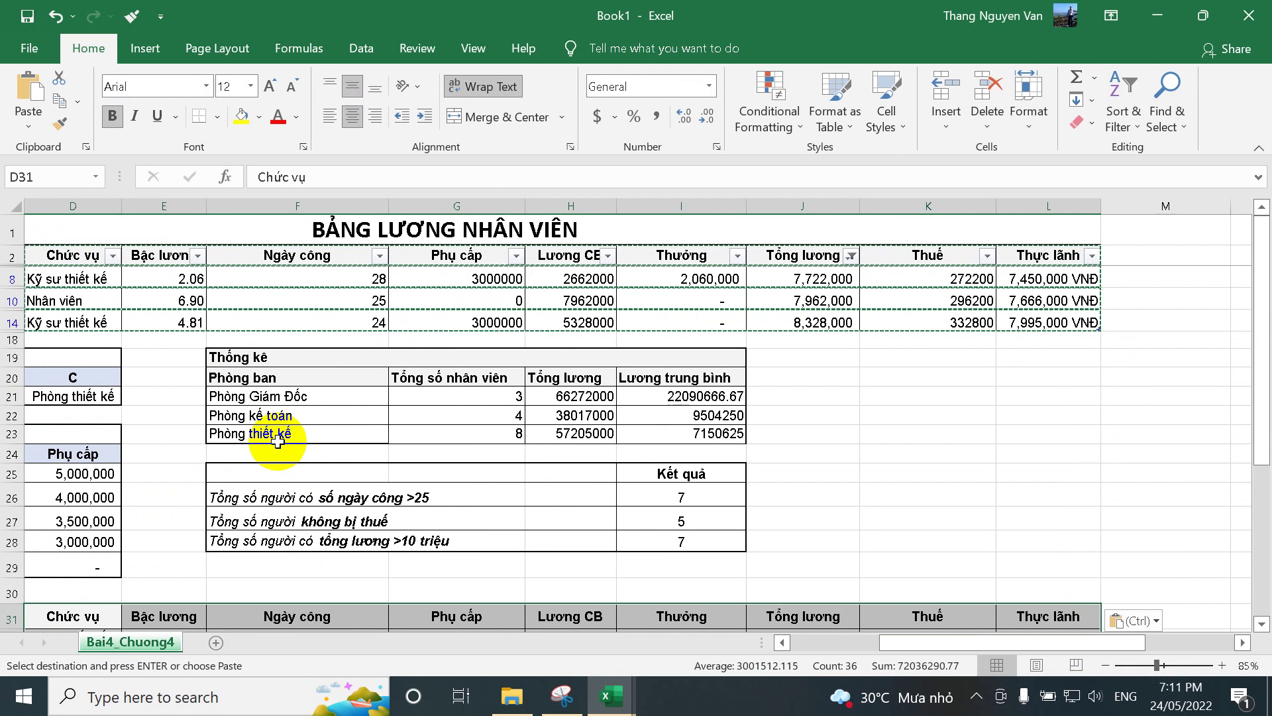
Convert the filtered salary table back to a normal range.
drag(50, 254, 865, 311)
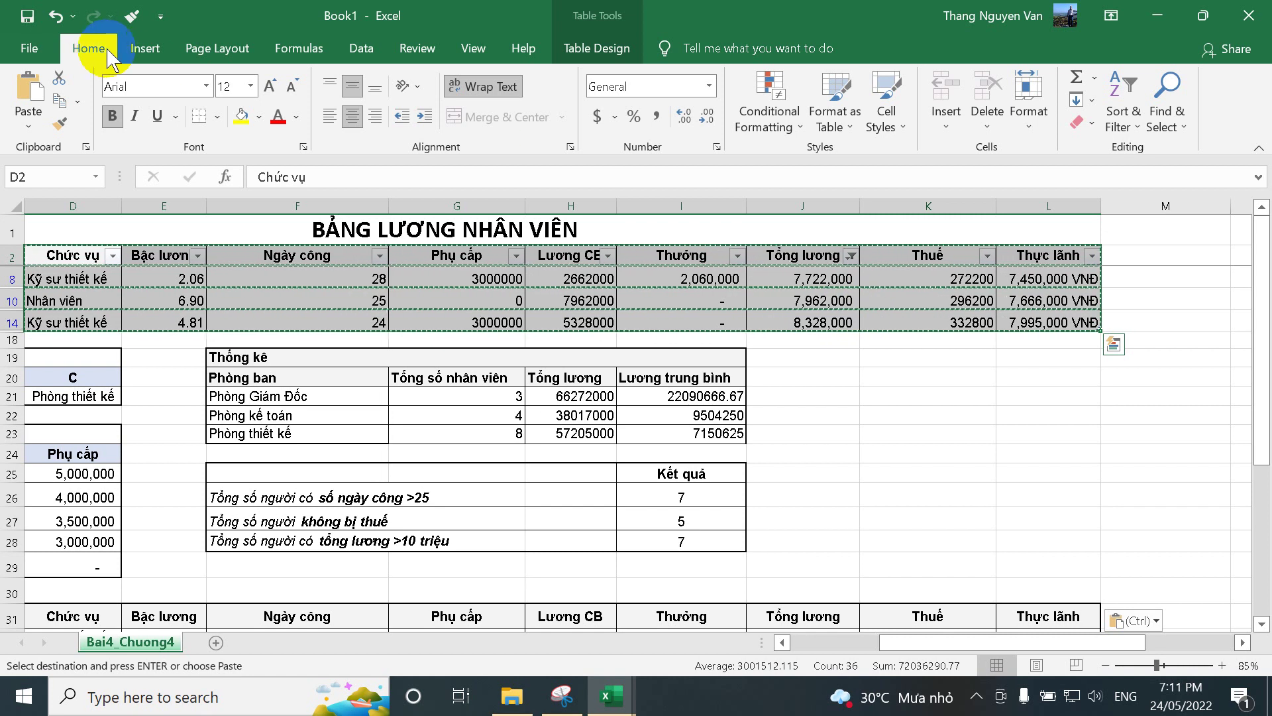
click(630, 48)
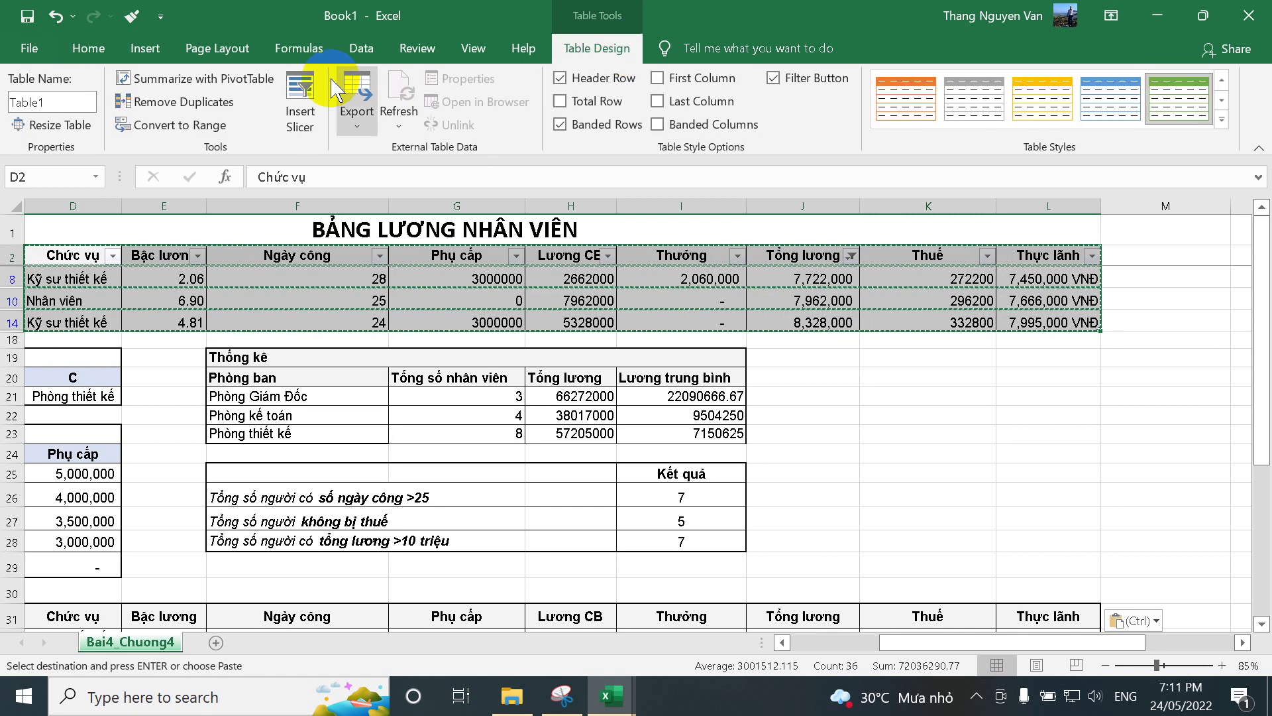
click(215, 126)
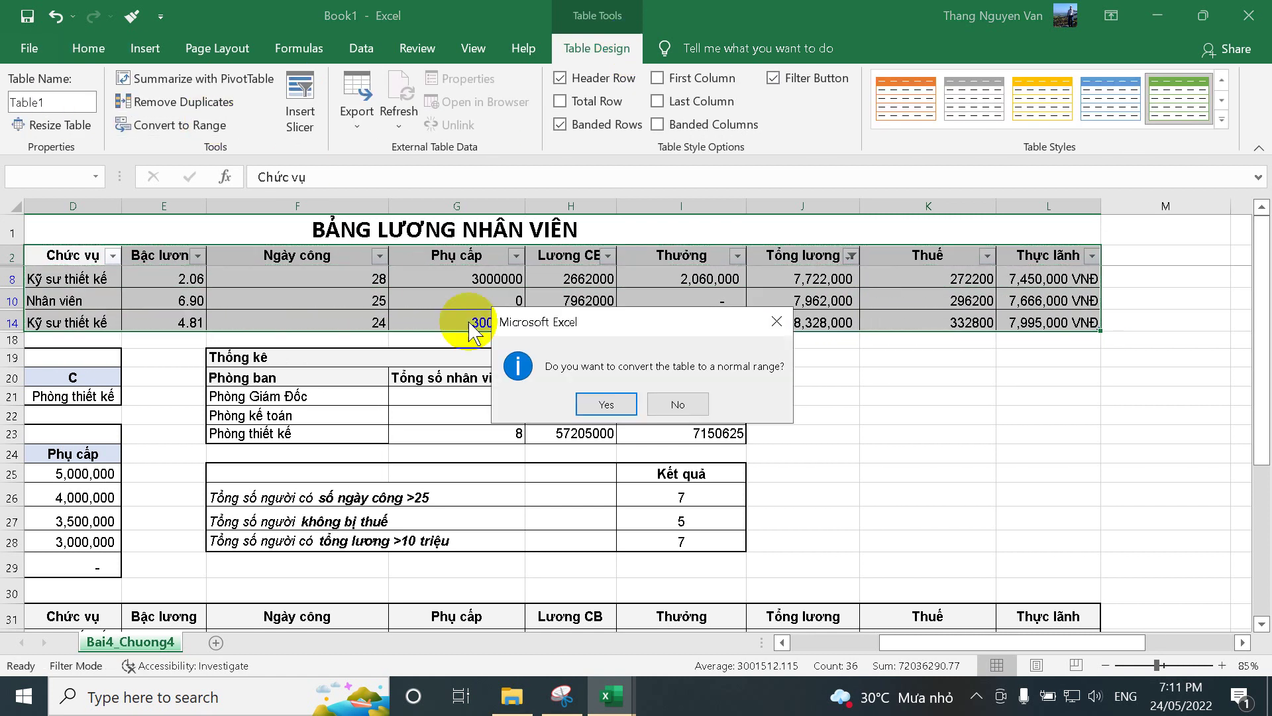
click(600, 401)
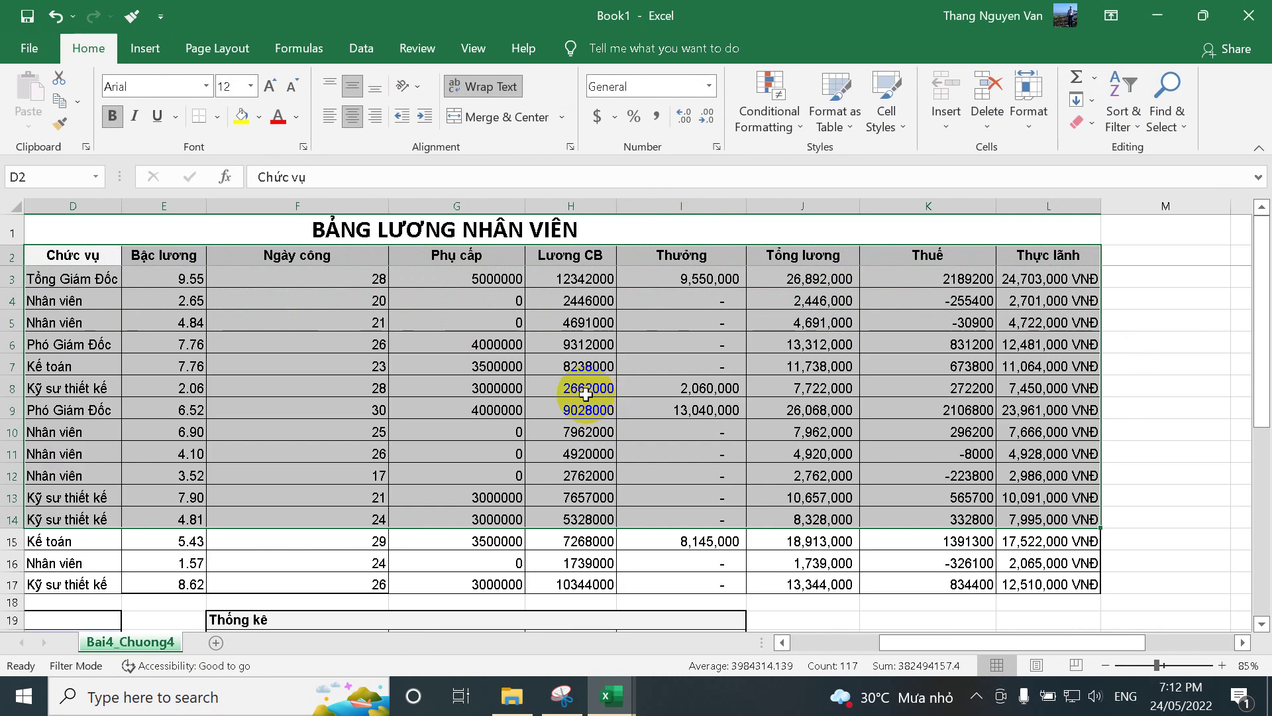
click(623, 406)
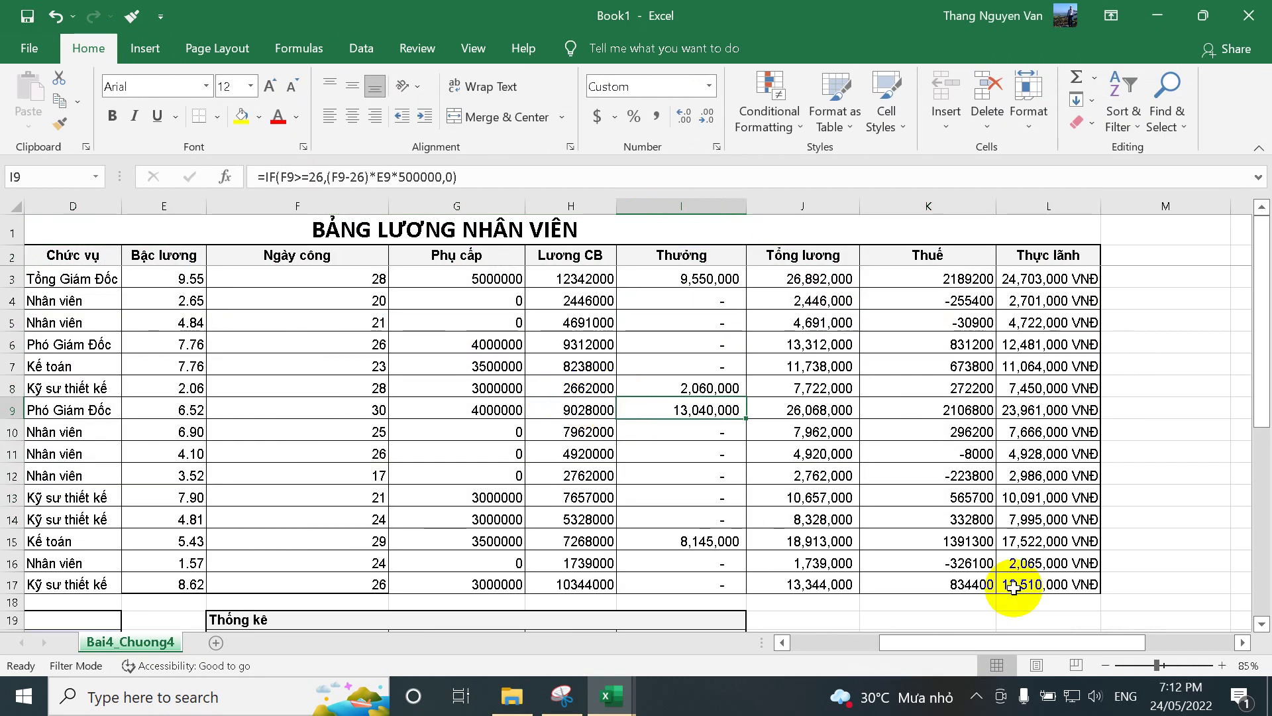
click(976, 697)
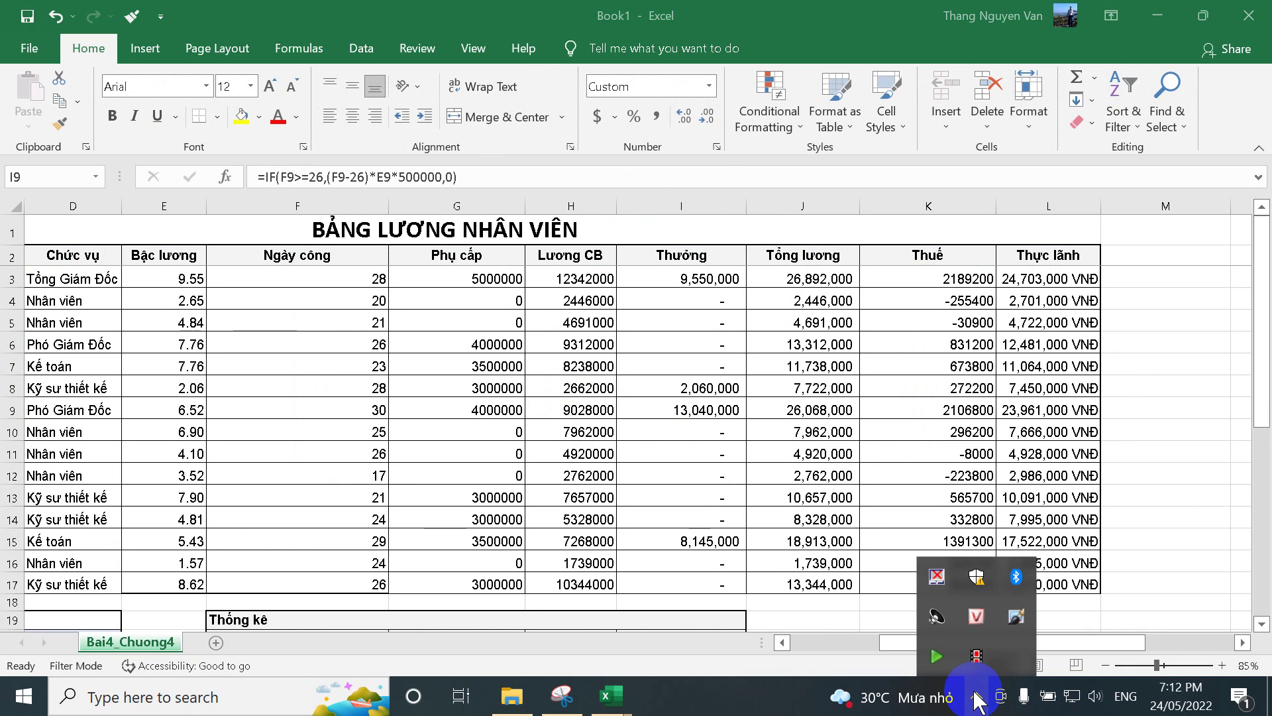